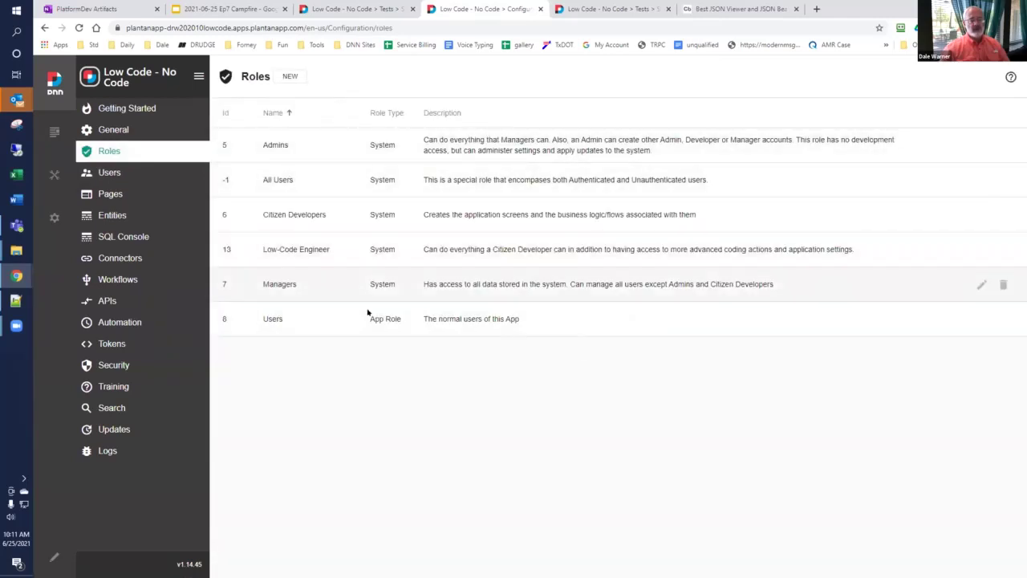
# Step: Show the app's Users page, then the DNN Manage > Users panel listing all seven site accounts
pyautogui.click(124, 175)
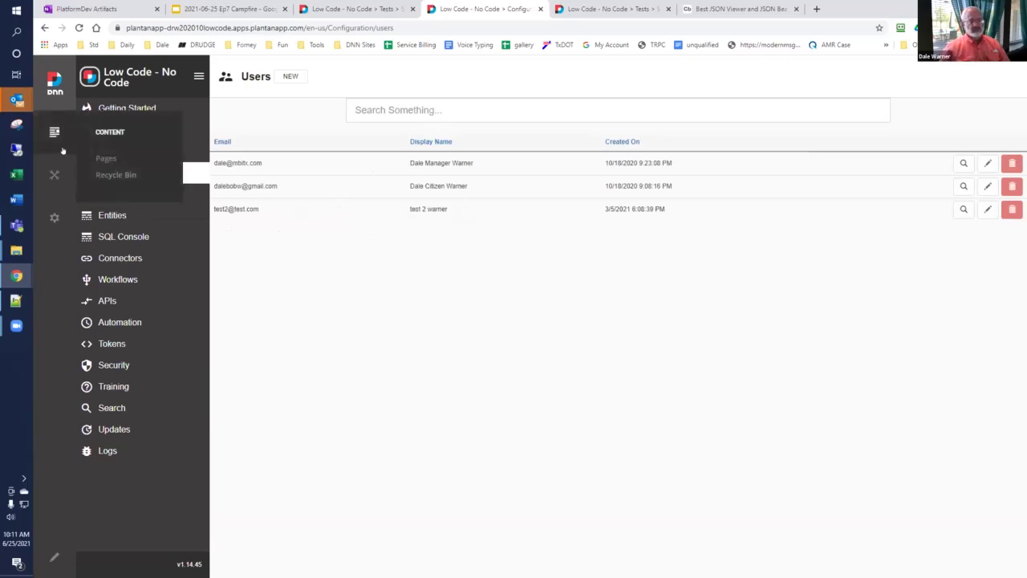
pyautogui.moveTo(55, 170)
pyautogui.click(108, 200)
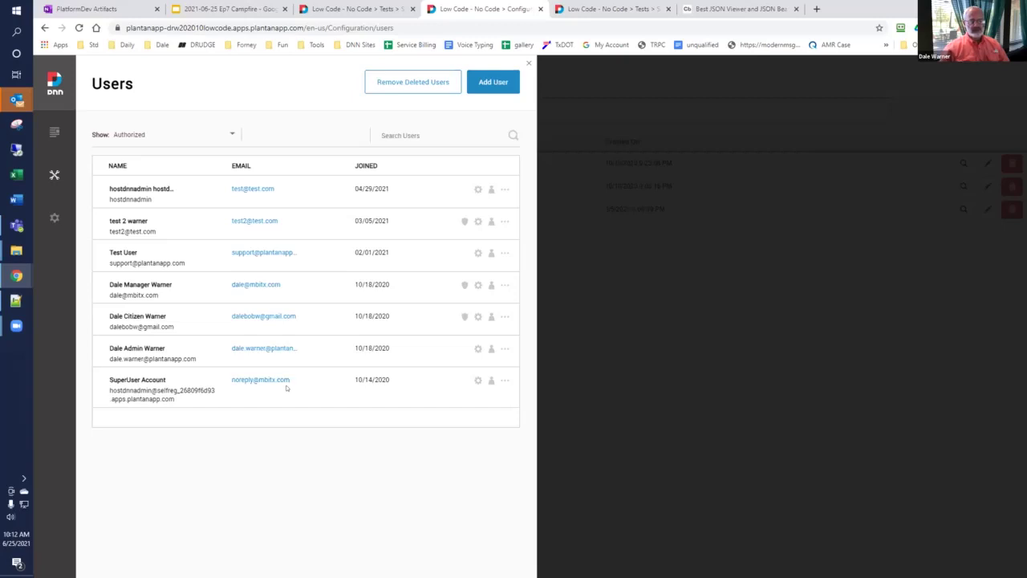
pyautogui.click(529, 64)
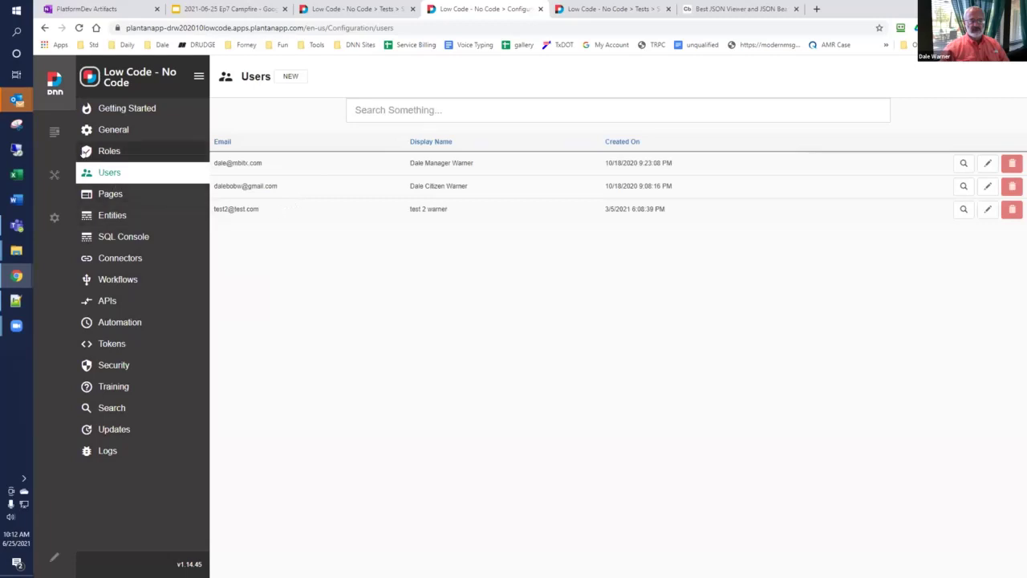
pyautogui.moveTo(54, 174)
pyautogui.click(96, 201)
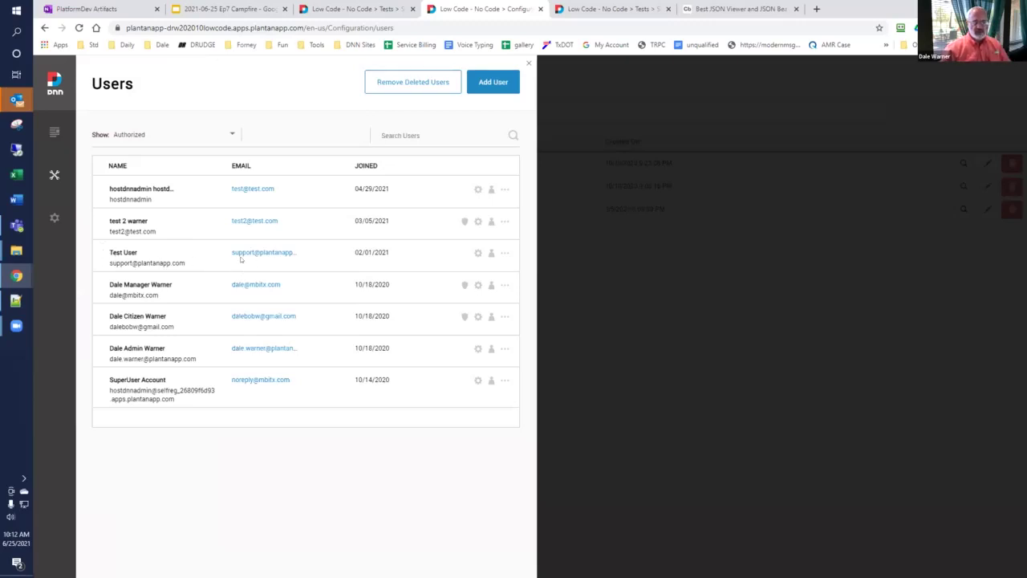
pyautogui.moveTo(199, 263); pyautogui.dragTo(100, 265)
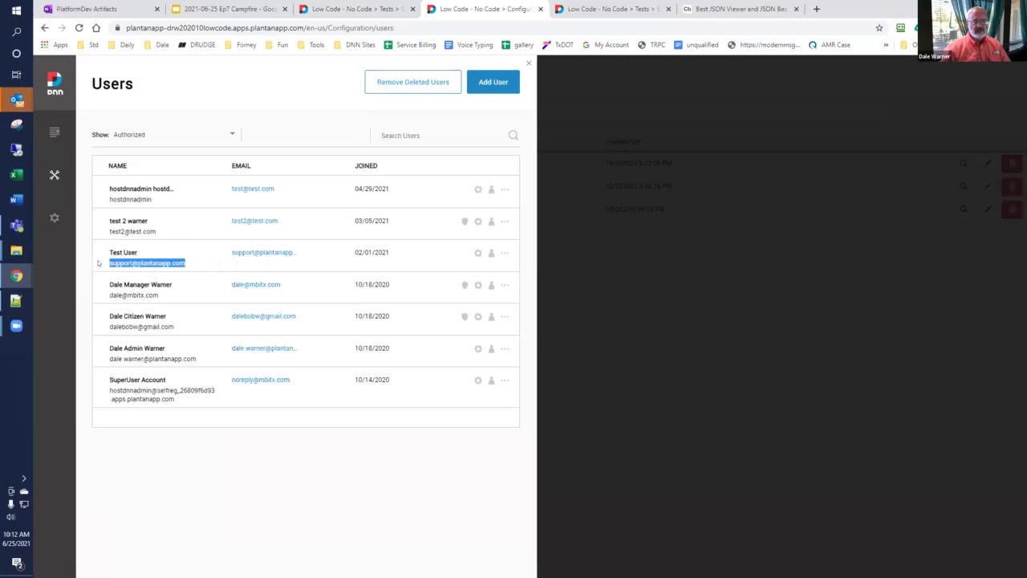
pyautogui.click(527, 65)
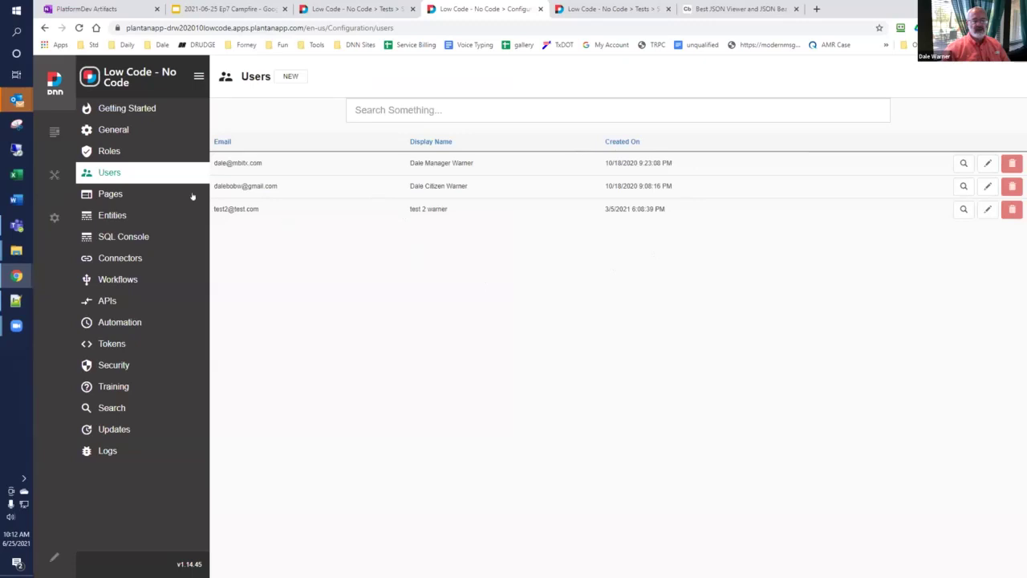
pyautogui.moveTo(54, 133)
pyautogui.moveTo(65, 169)
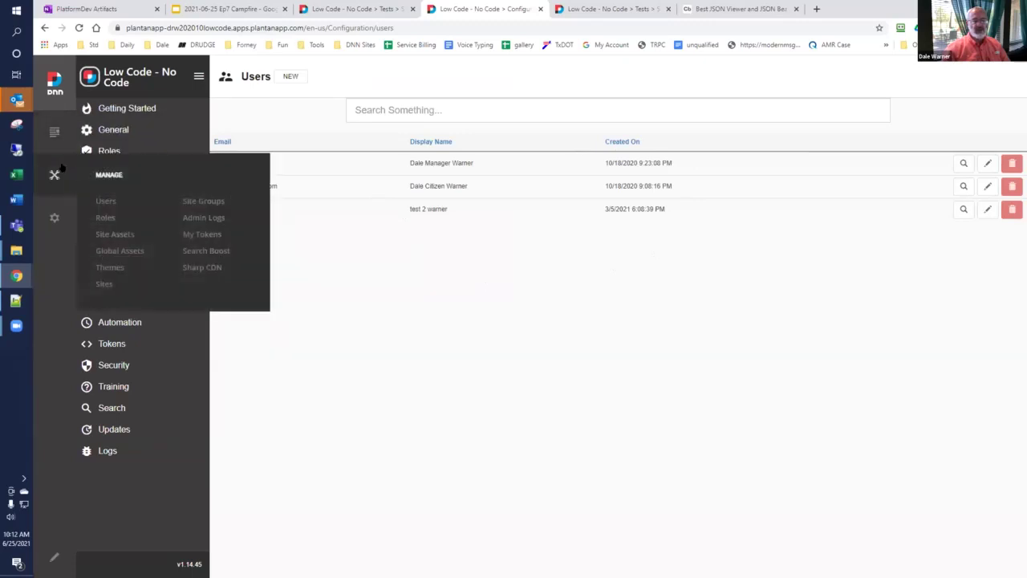
pyautogui.click(105, 202)
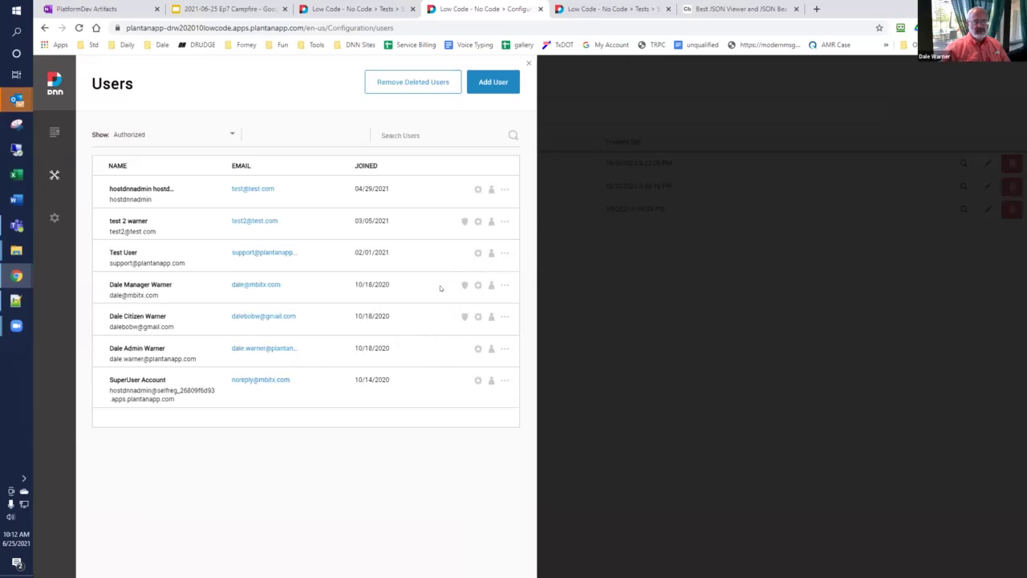
# Step: Add a user with first name, last name, user name, e-mail and matching password, then save
pyautogui.click(485, 84)
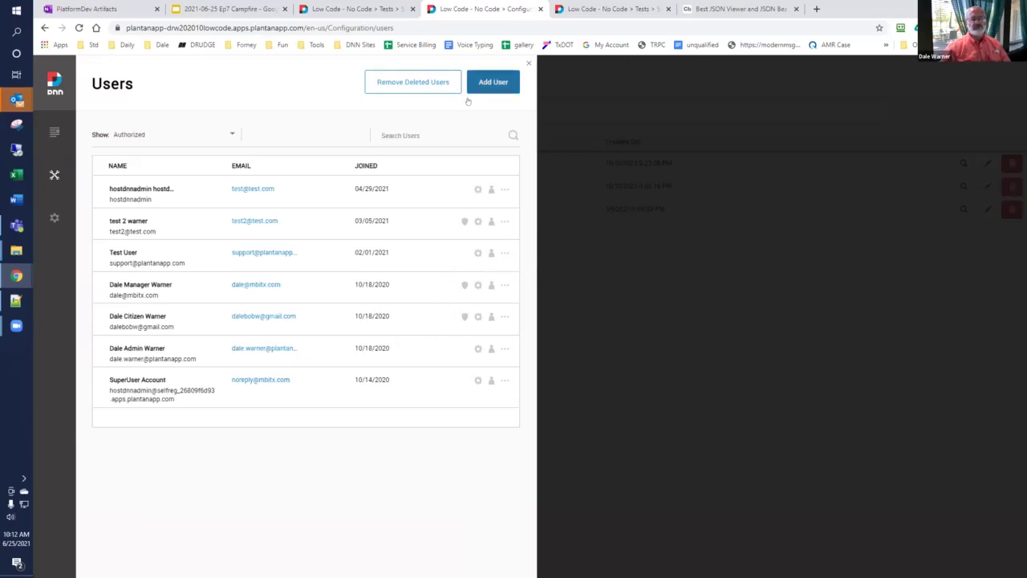
pyautogui.click(160, 228)
pyautogui.write('test')
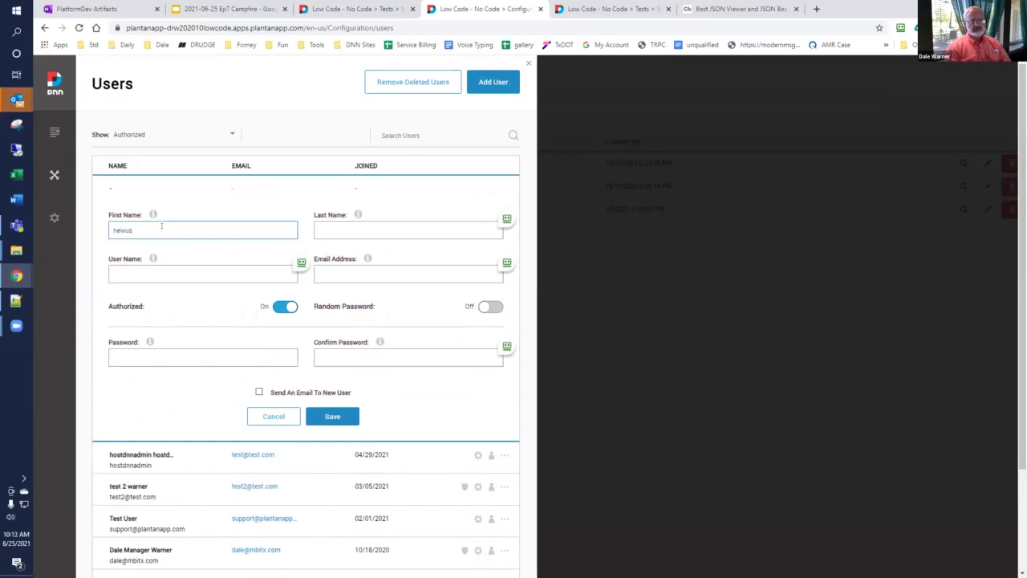
pyautogui.press('Tab')
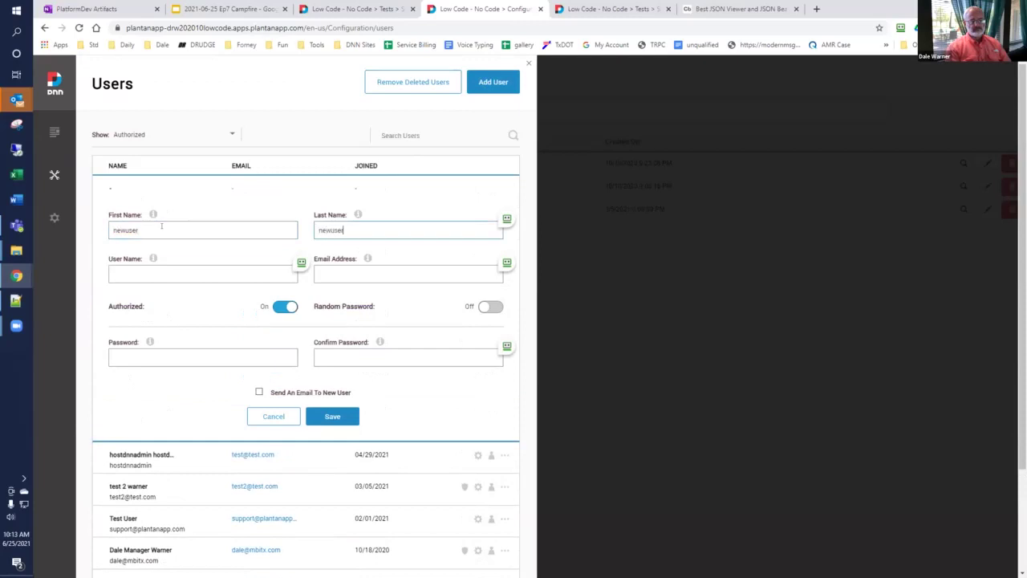
pyautogui.press('Tab')
pyautogui.write('newuser')
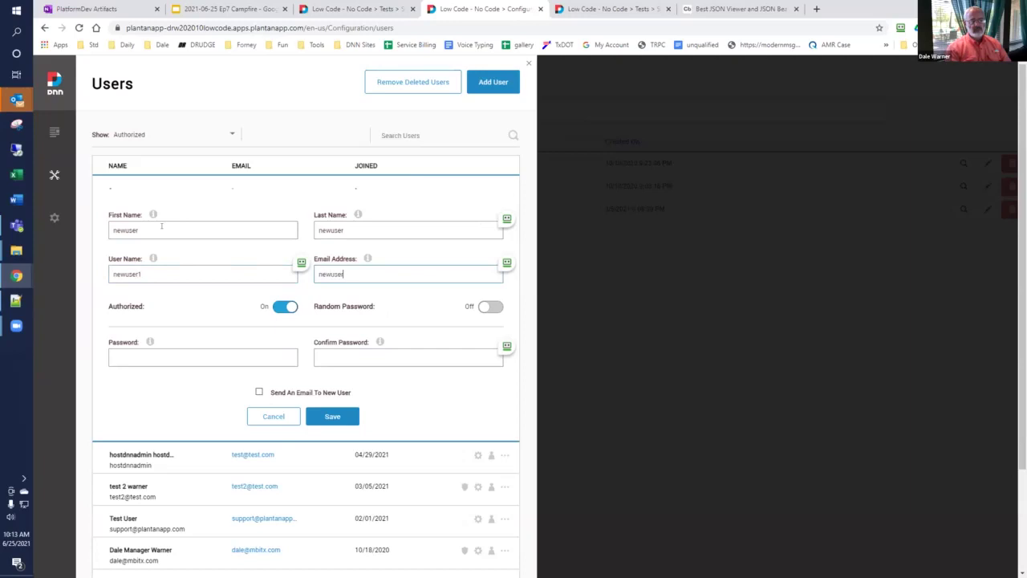
pyautogui.write('@newuser.com')
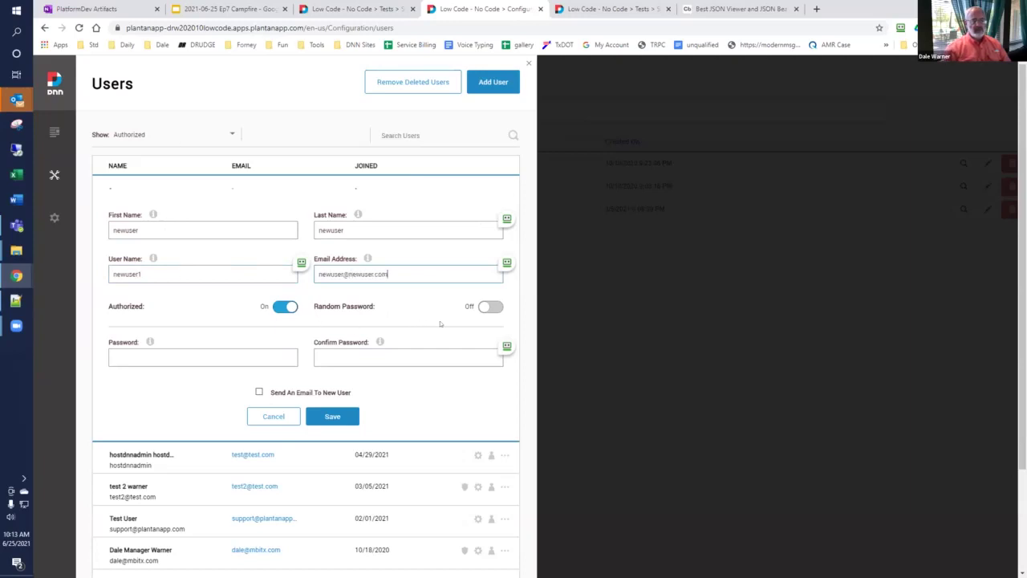
pyautogui.hotkey('shift', 'Tab')
pyautogui.click(201, 357)
pyautogui.write('newuser1')
pyautogui.click(362, 354)
pyautogui.write('newuser1')
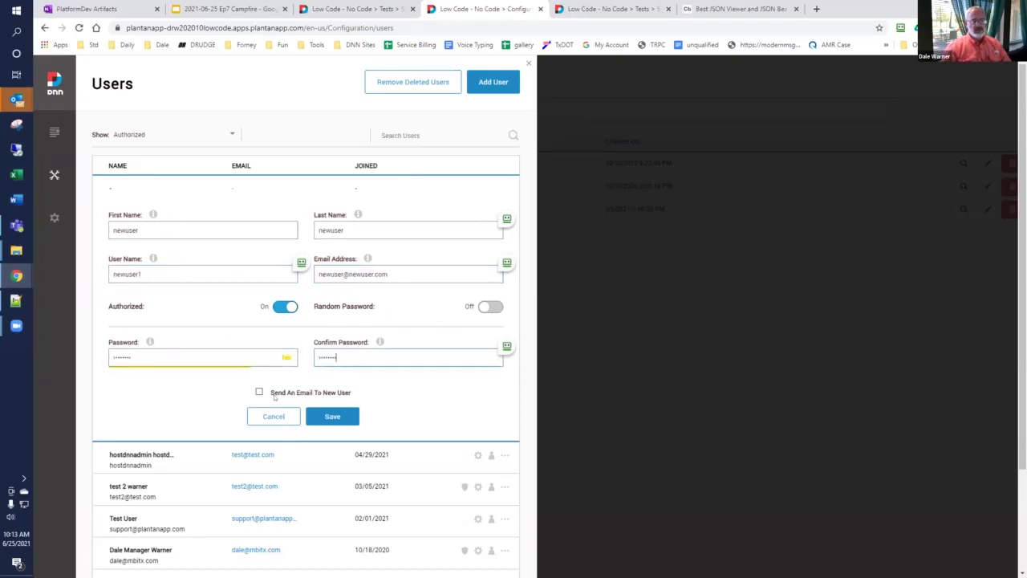
pyautogui.click(332, 417)
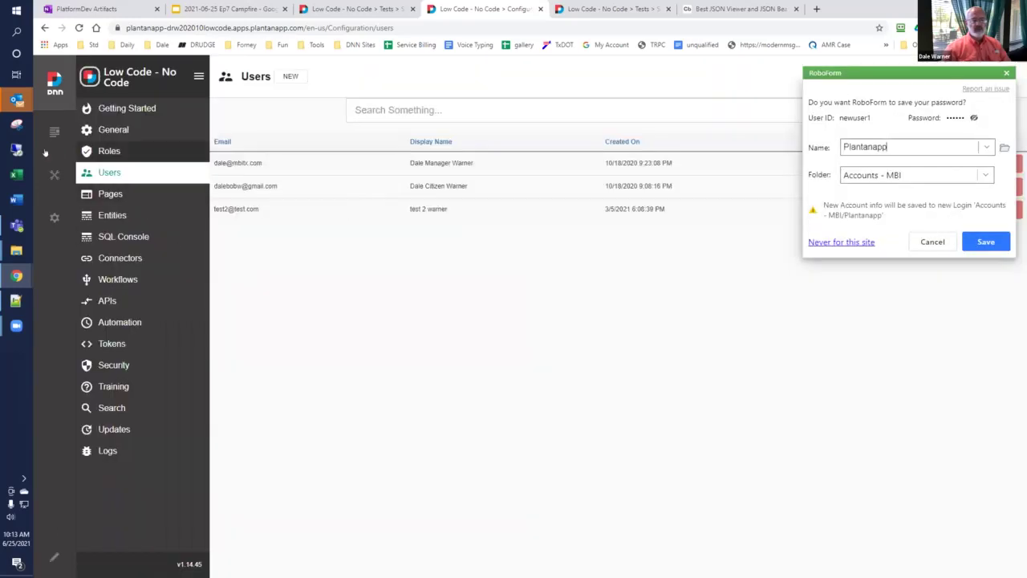
# Step: Check the DNN Manage > Users list for the new account, then close the panel
pyautogui.moveTo(48, 175)
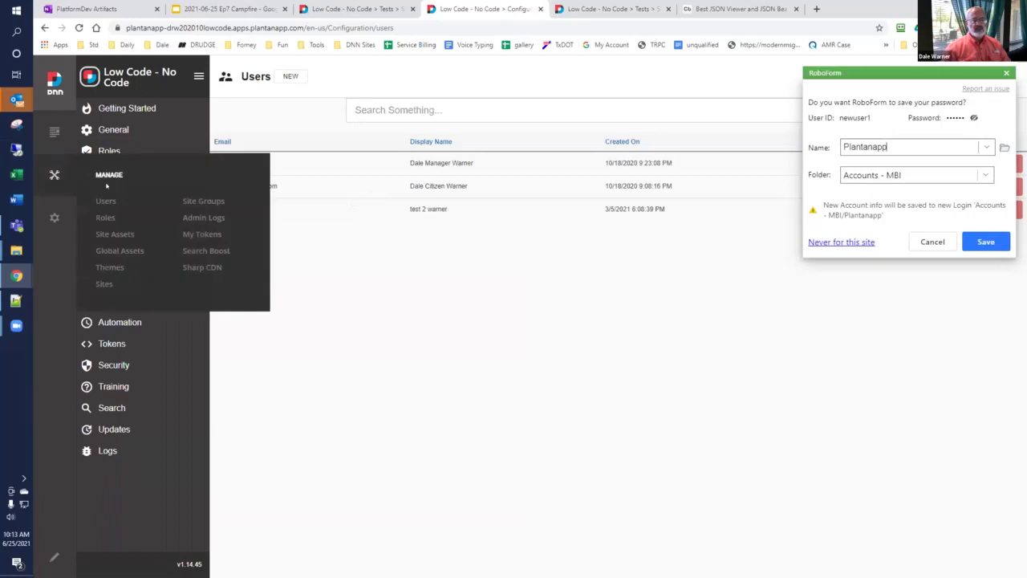
pyautogui.click(106, 204)
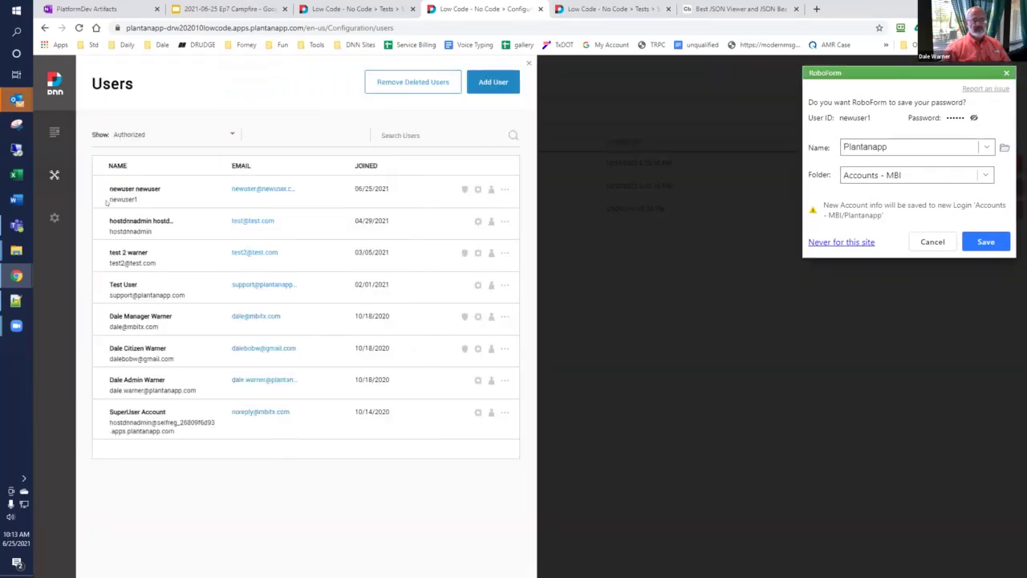
pyautogui.click(679, 374)
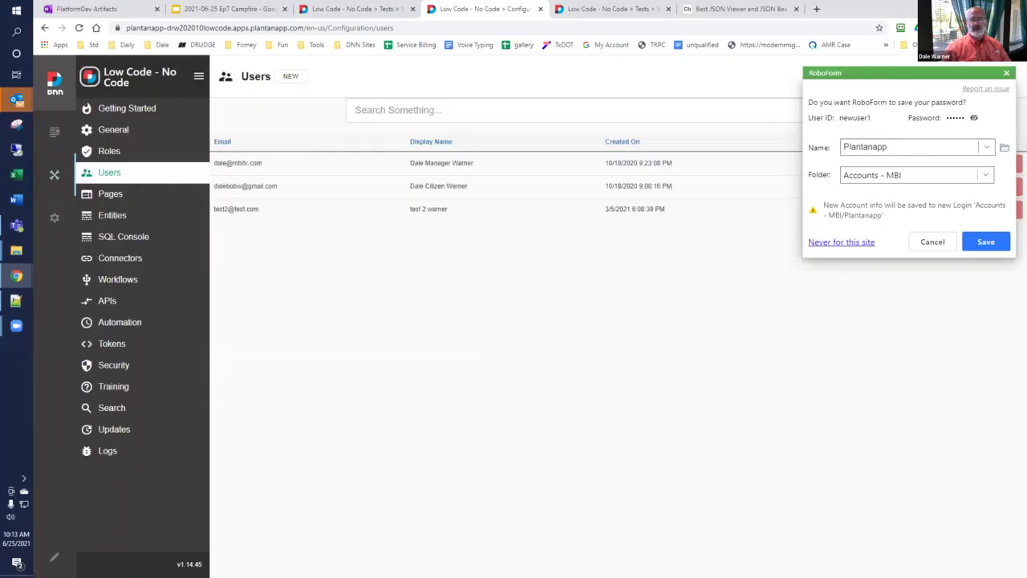
# Step: Dismiss the password manager's save prompt, reload the Users page and close the reopened panel
pyautogui.click(1007, 74)
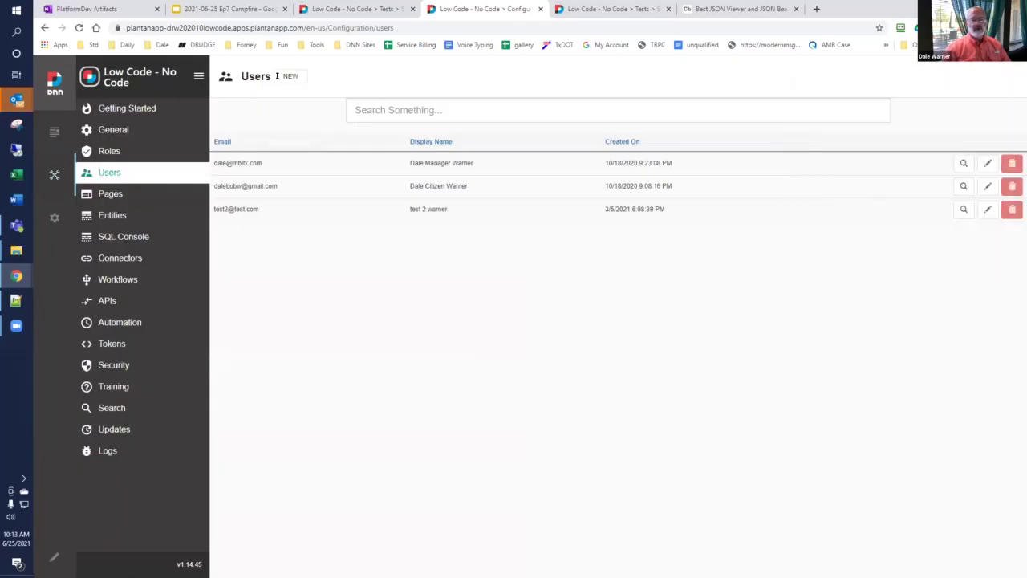
pyautogui.click(79, 27)
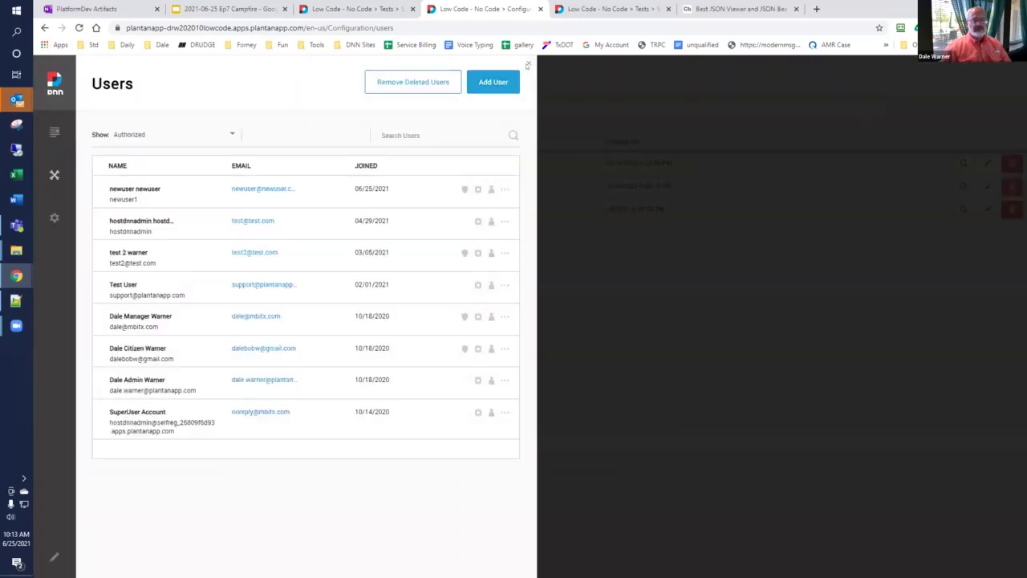
pyautogui.click(497, 152)
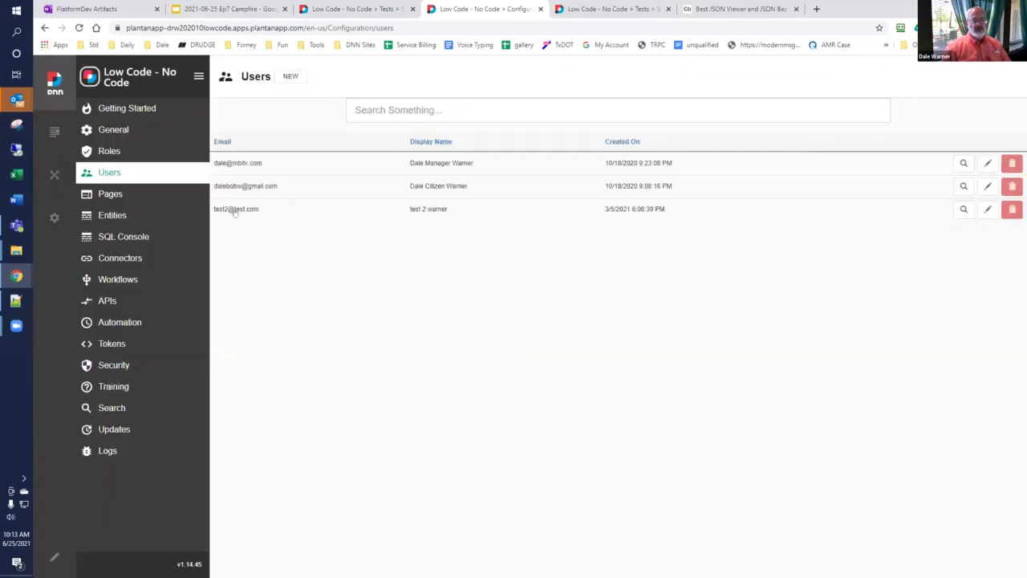
pyautogui.moveTo(53, 174)
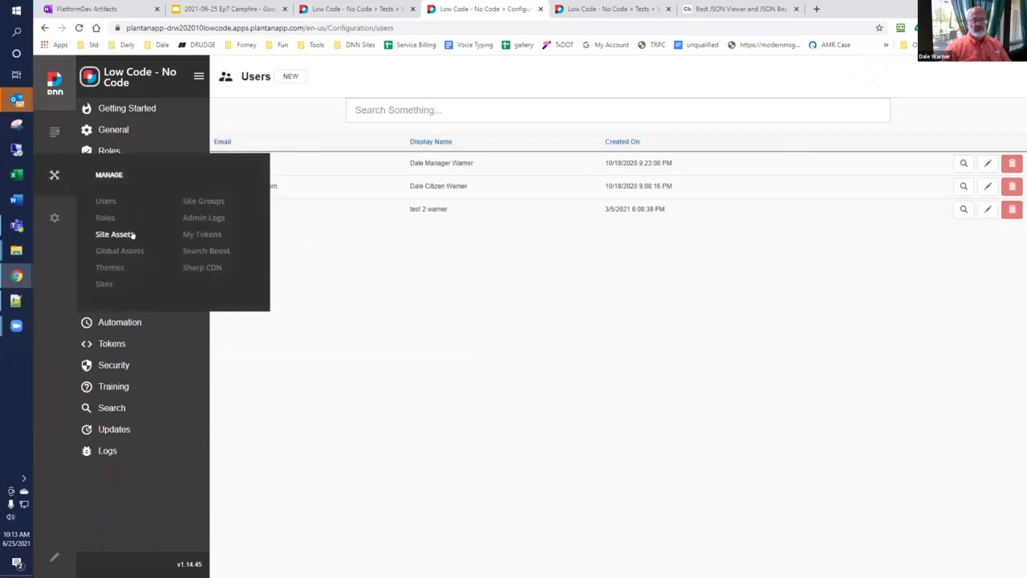
# Step: Assign the newest user the Managers role without a notification email, then close the DNN user list
pyautogui.click(106, 201)
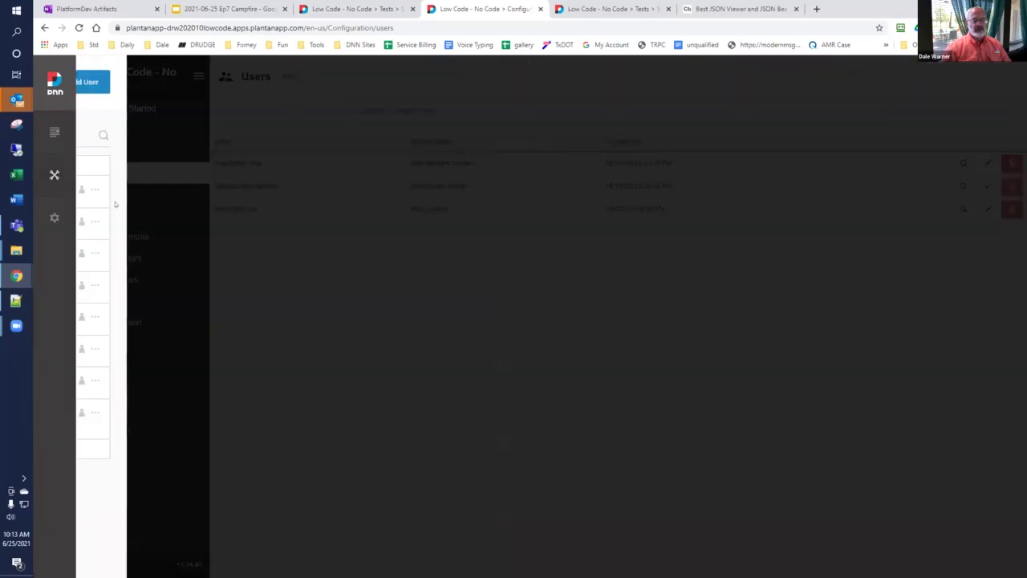
pyautogui.click(463, 189)
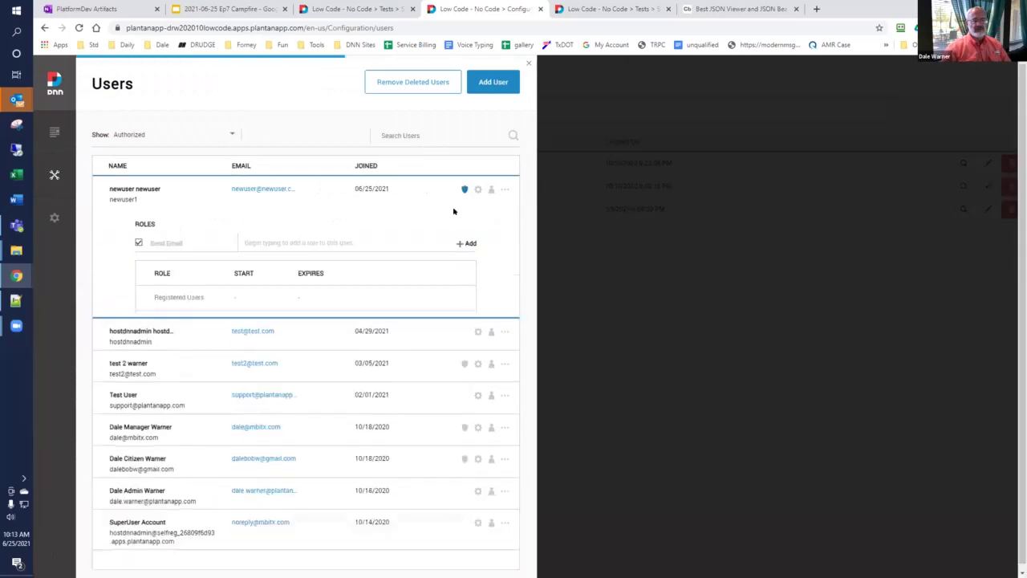
pyautogui.click(282, 241)
pyautogui.write('user')
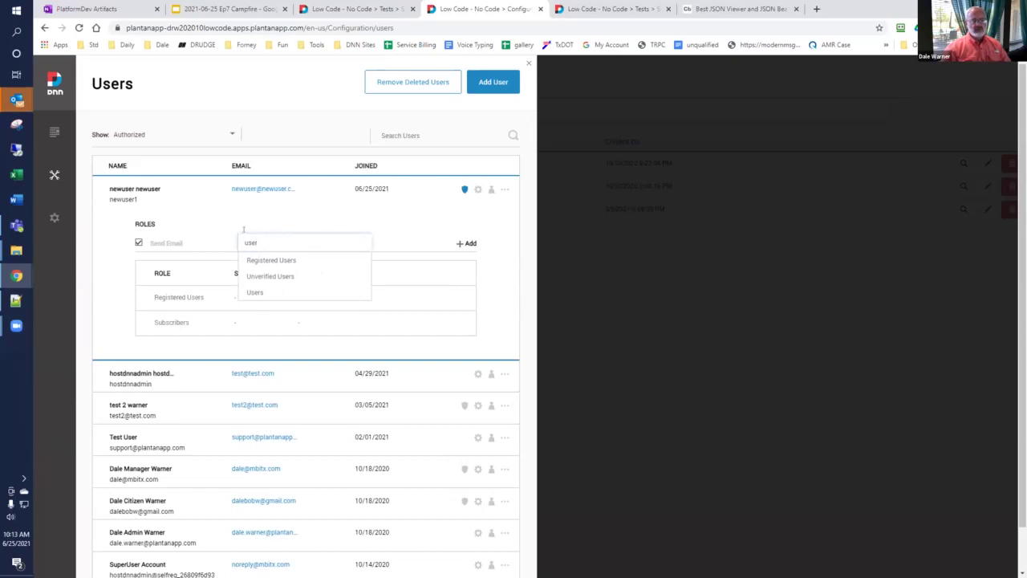
pyautogui.hotkey('ctrl', 'a')
pyautogui.write('man')
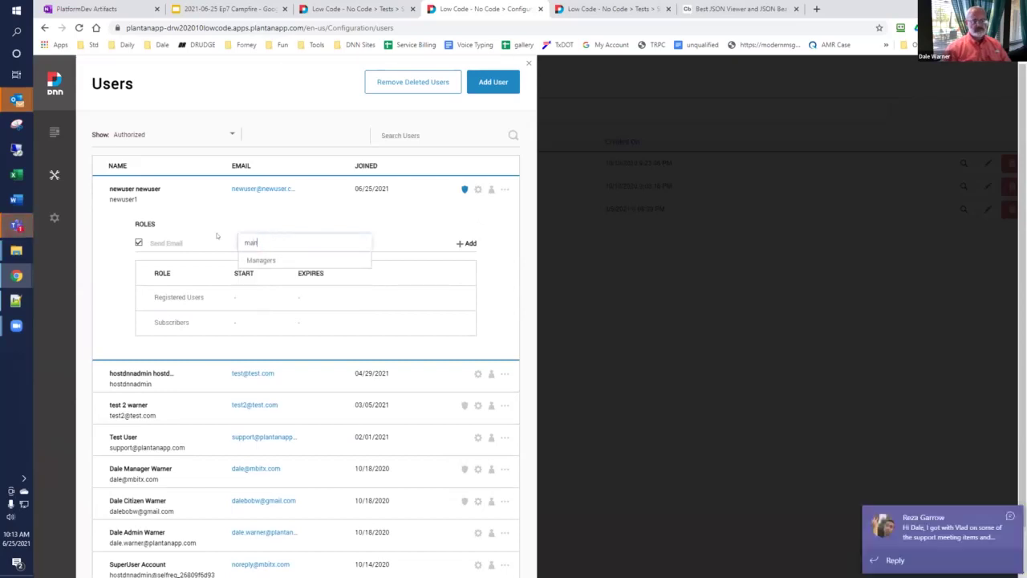
pyautogui.click(259, 261)
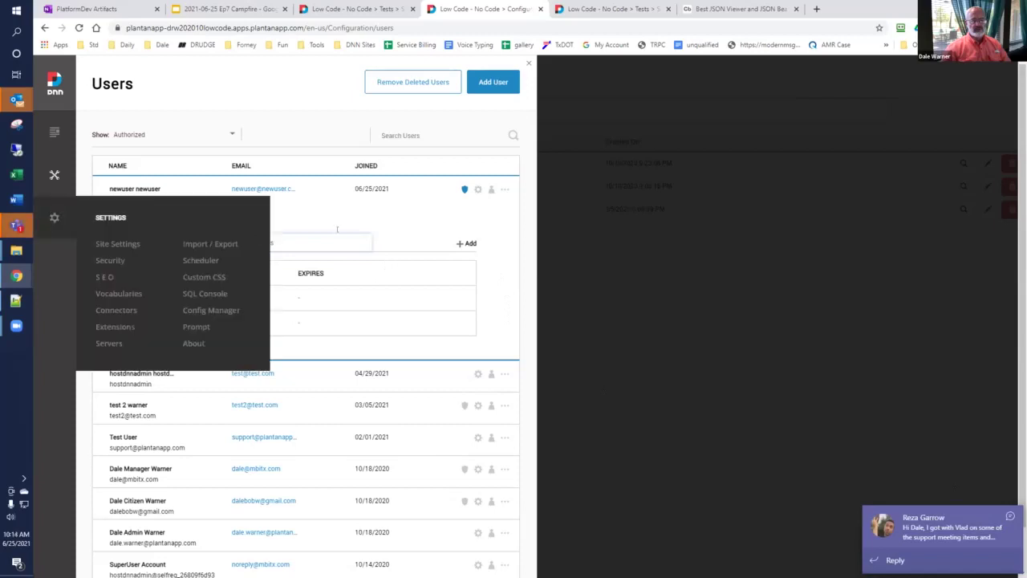
pyautogui.click(138, 243)
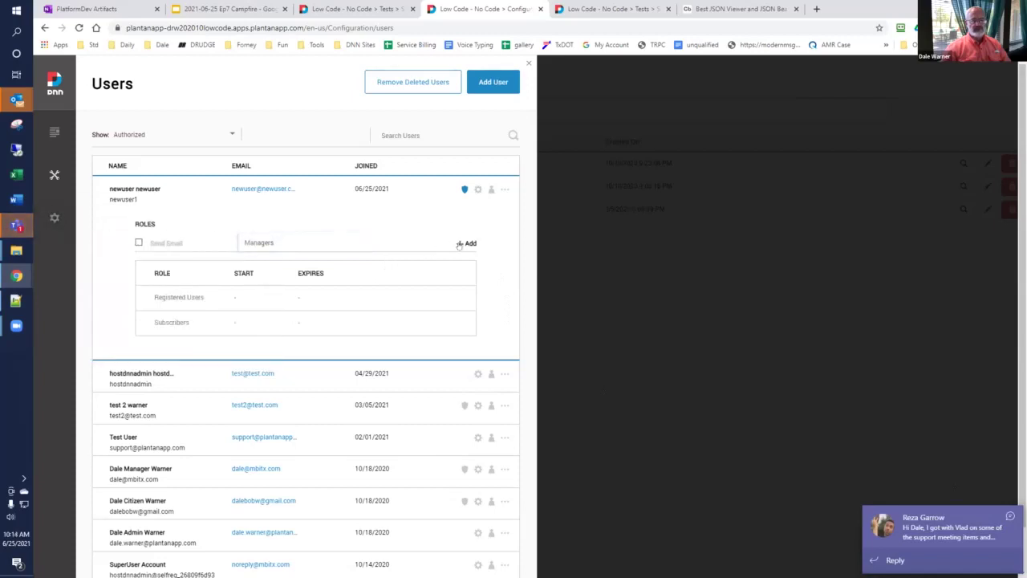
pyautogui.click(462, 244)
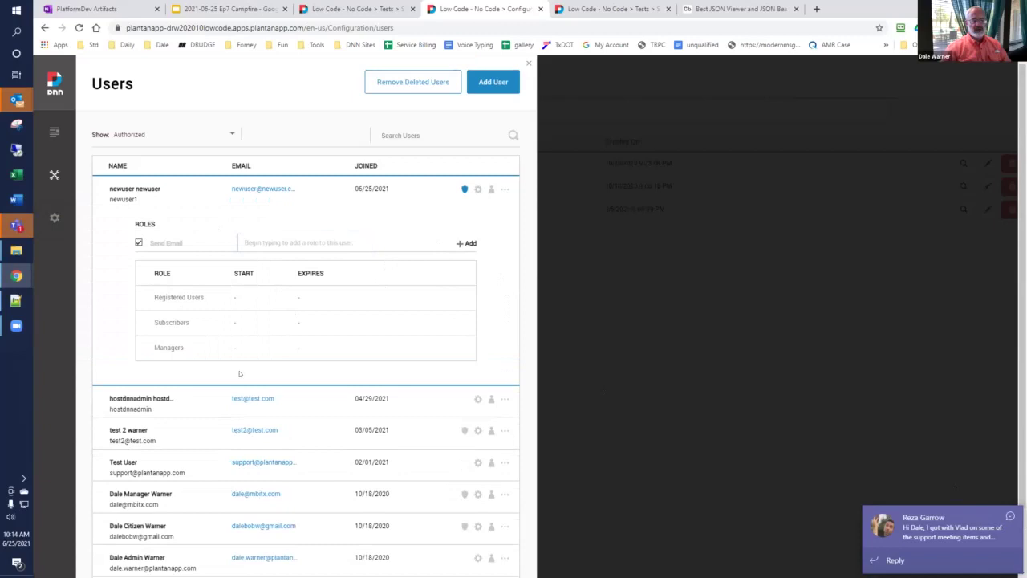
pyautogui.click(679, 493)
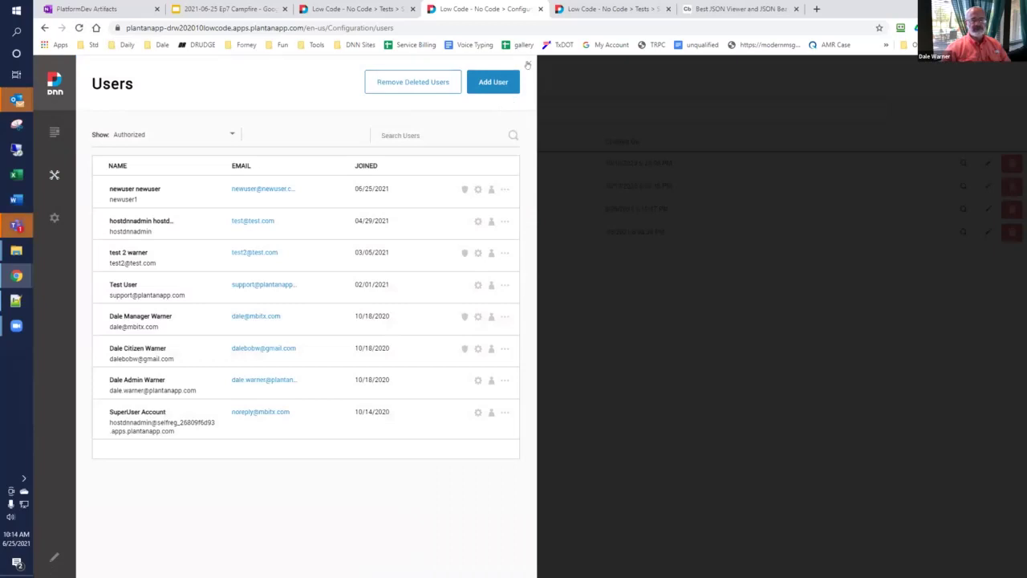
pyautogui.click(527, 65)
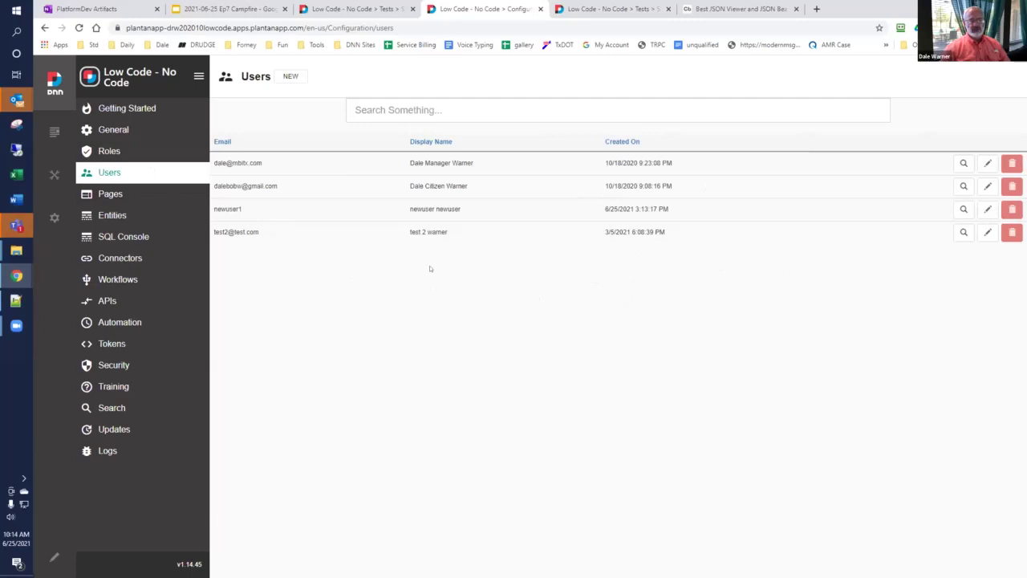
pyautogui.click(290, 76)
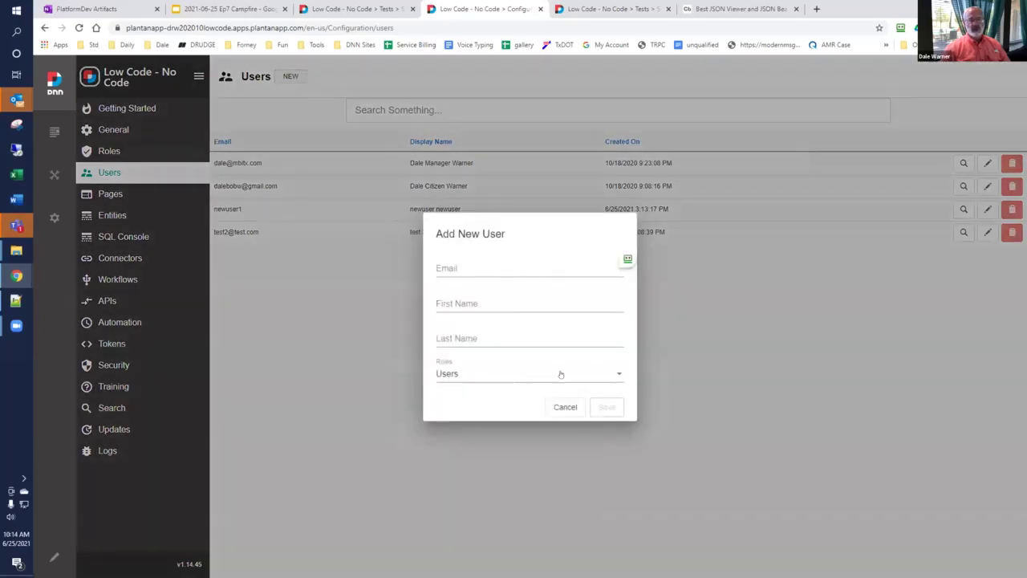
pyautogui.click(559, 373)
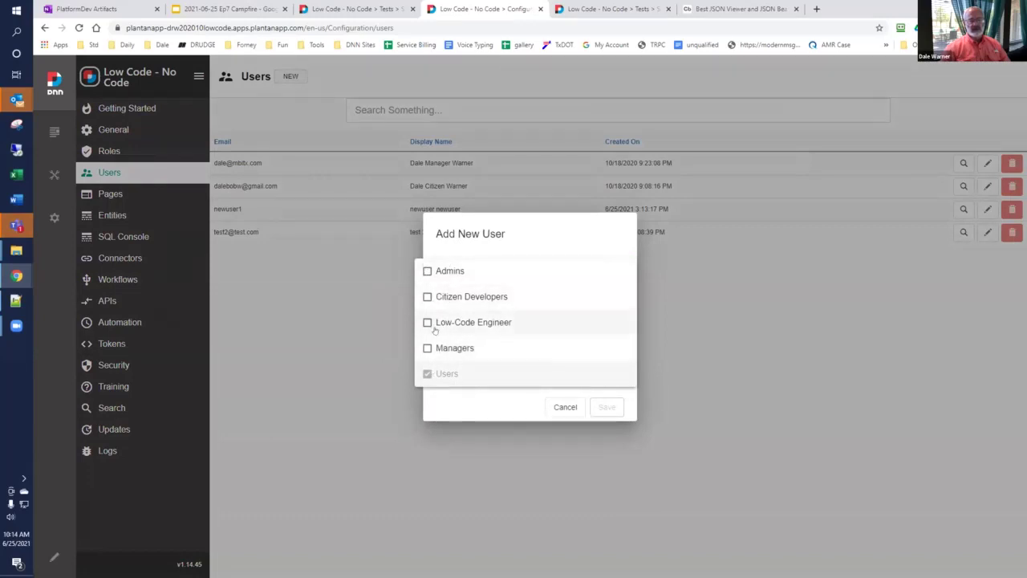
pyautogui.click(549, 419)
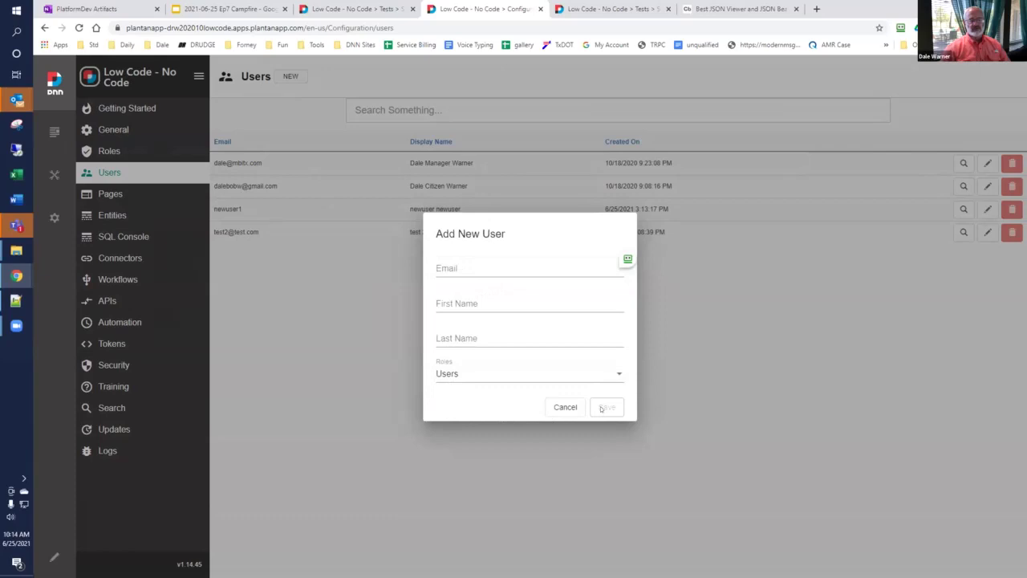
pyautogui.click(628, 257)
pyautogui.click(756, 462)
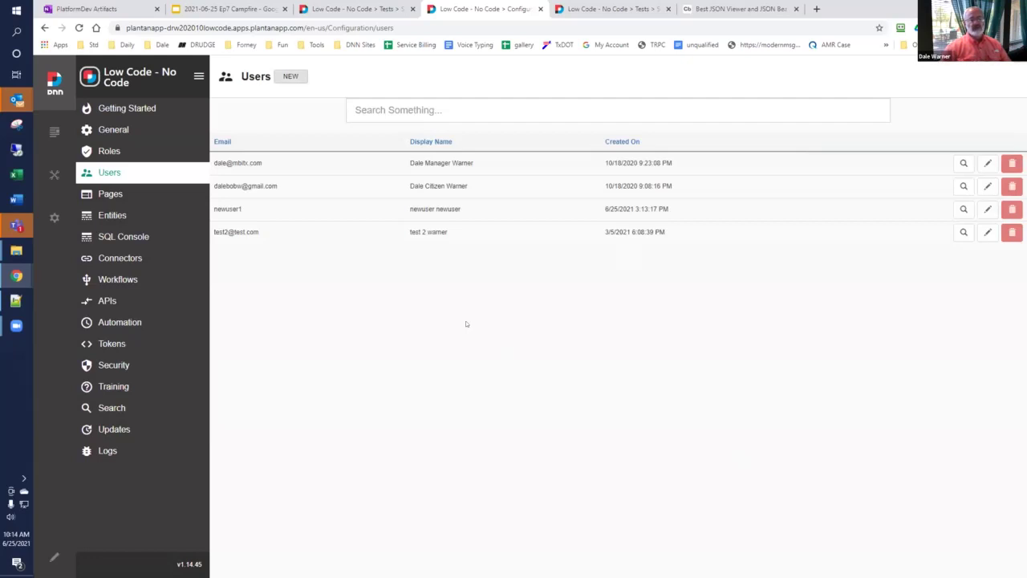
# Step: Switch to the browser tab holding the Campfire 7 User Creation form
pyautogui.click(379, 11)
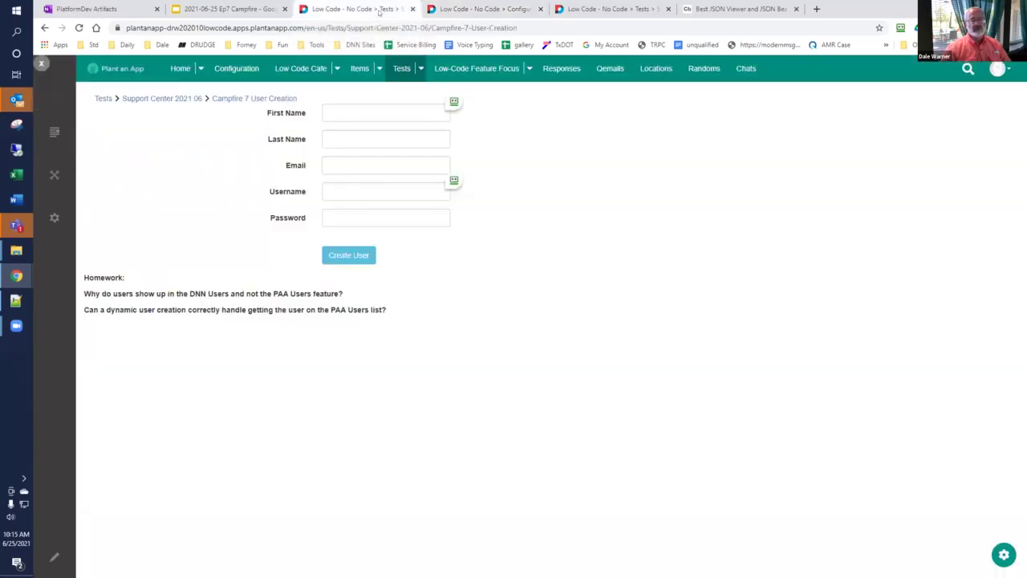
# Step: Reload the form and fill first name, last name and a matching .com e-mail from one test name
pyautogui.click(78, 27)
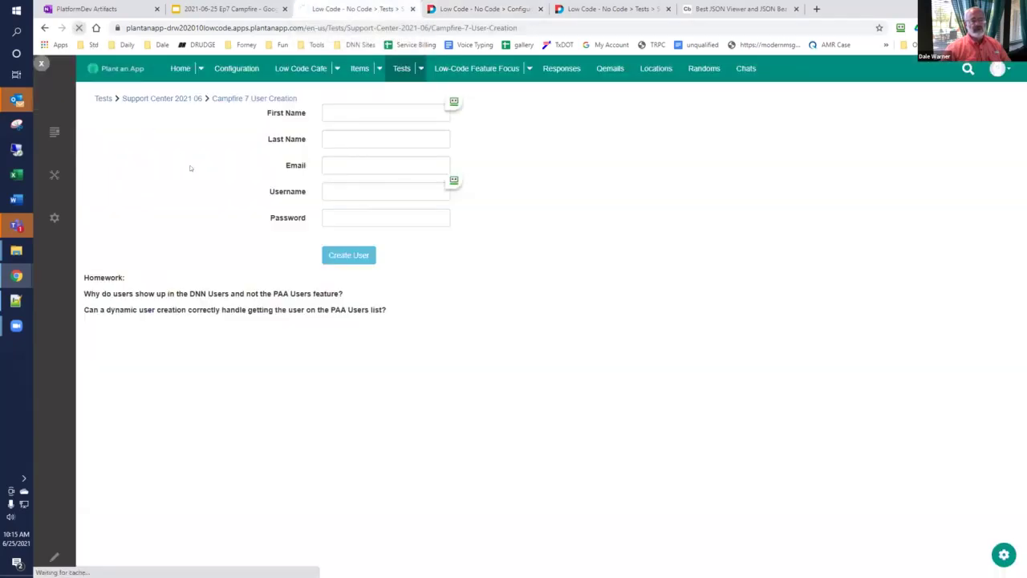
pyautogui.click(405, 112)
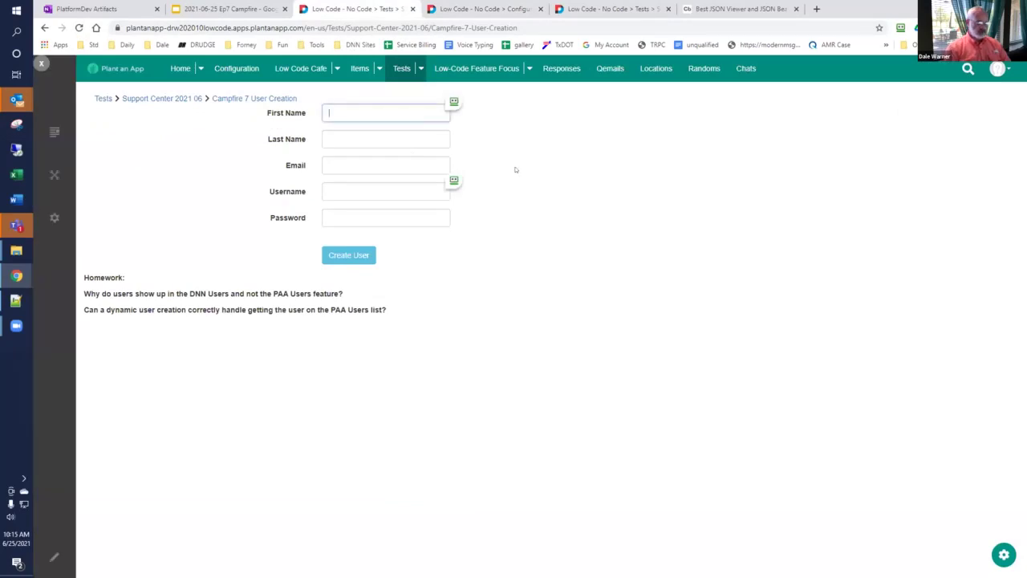
pyautogui.write('newuser6')
pyautogui.press('Tab')
pyautogui.write('newuser6')
pyautogui.press('Tab')
pyautogui.write('newuser6')
pyautogui.write('@')
pyautogui.write('newuser6')
pyautogui.write('.com')
# Step: Fill username and password with the same value, create the user, and dismiss the save-password prompt
pyautogui.press('Tab')
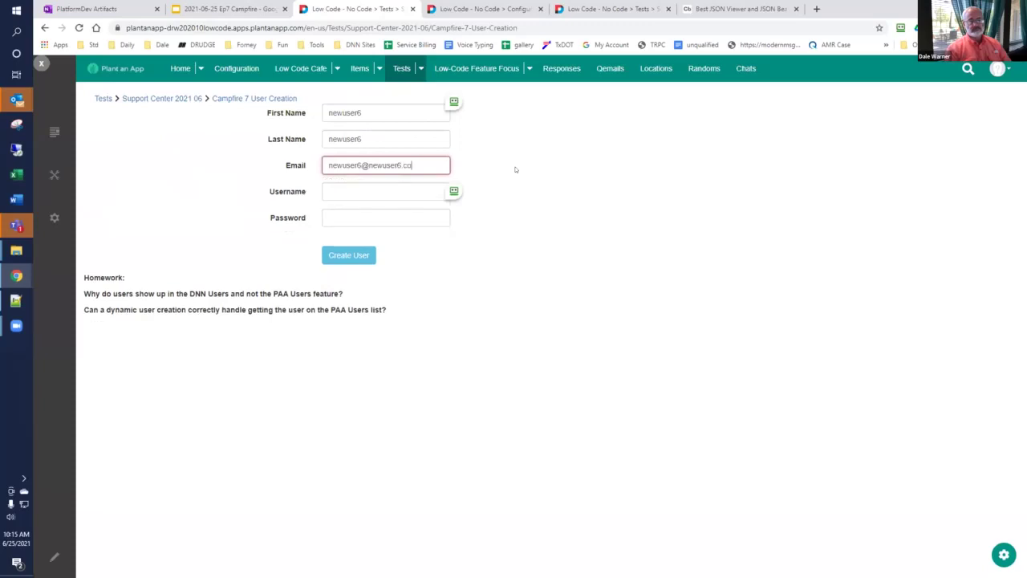
pyautogui.hotkey('ctrl', 'v')
pyautogui.press('Tab')
pyautogui.hotkey('ctrl', 'v')
pyautogui.hotkey('ctrl', 'v')
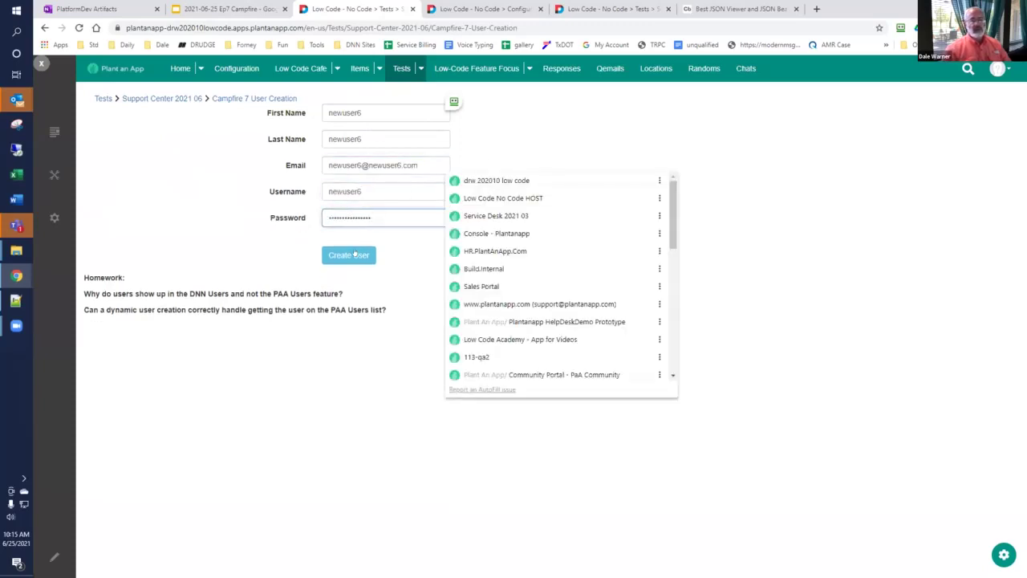
pyautogui.click(348, 255)
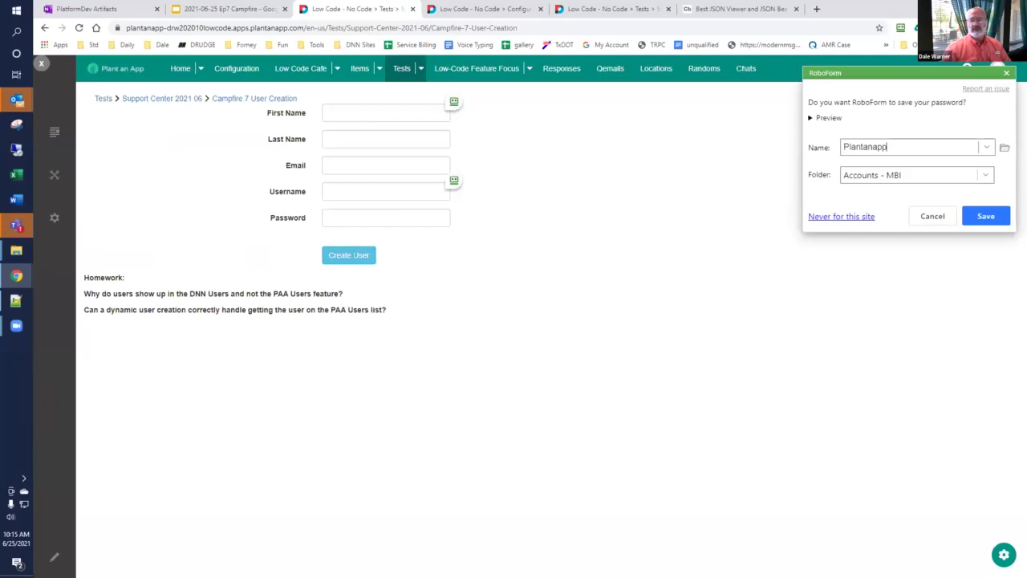
pyautogui.click(1006, 72)
pyautogui.moveTo(55, 174)
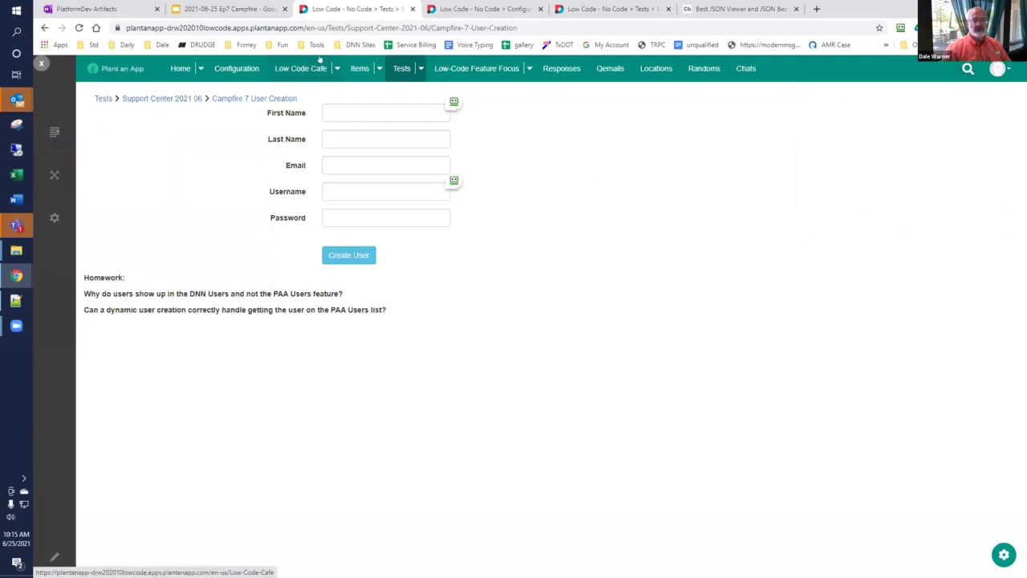
# Step: Check the app's Users list, comparing tabs, to confirm the new fifth user appears
pyautogui.click(238, 69)
pyautogui.click(110, 172)
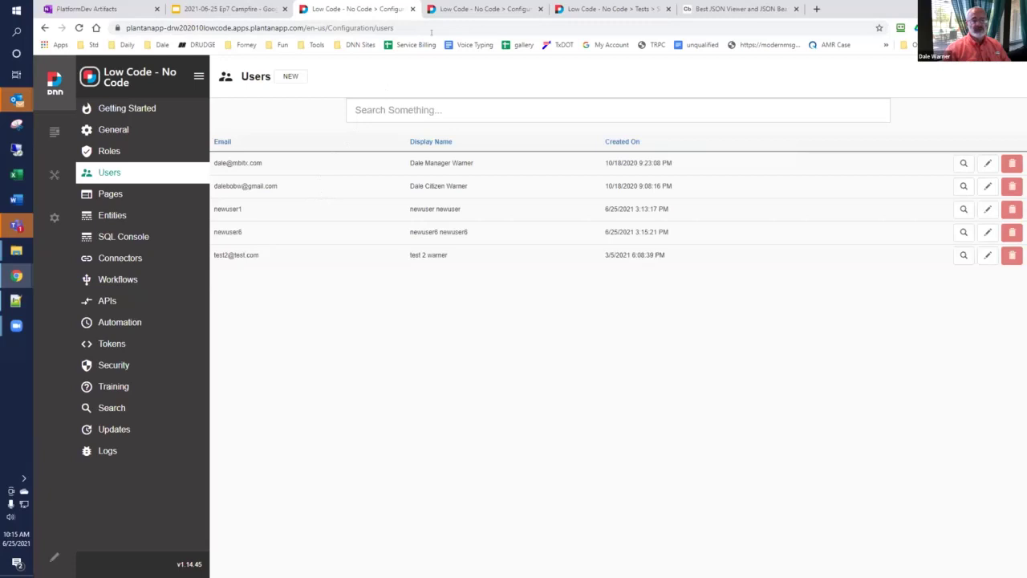
pyautogui.click(473, 11)
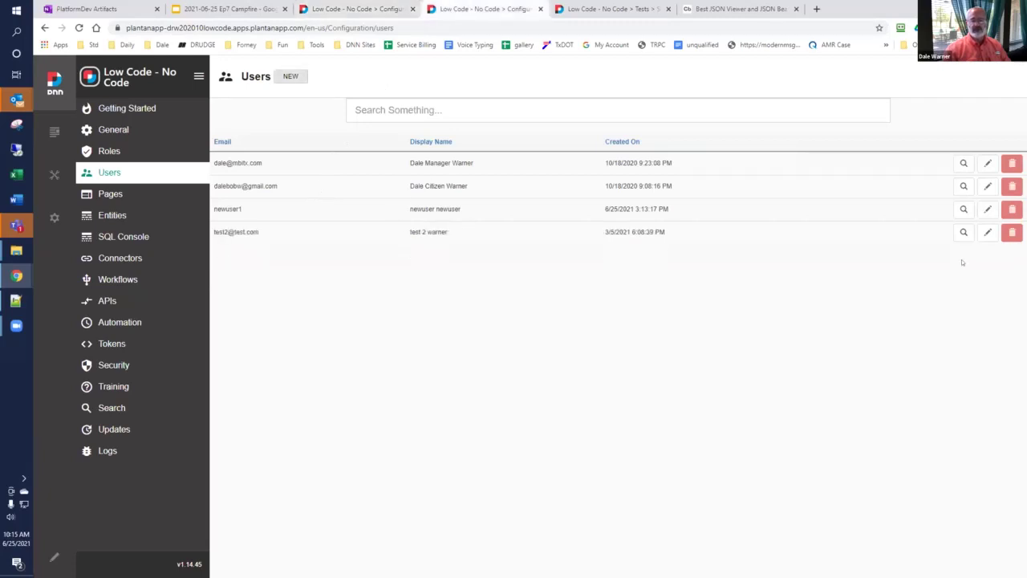
pyautogui.click(357, 9)
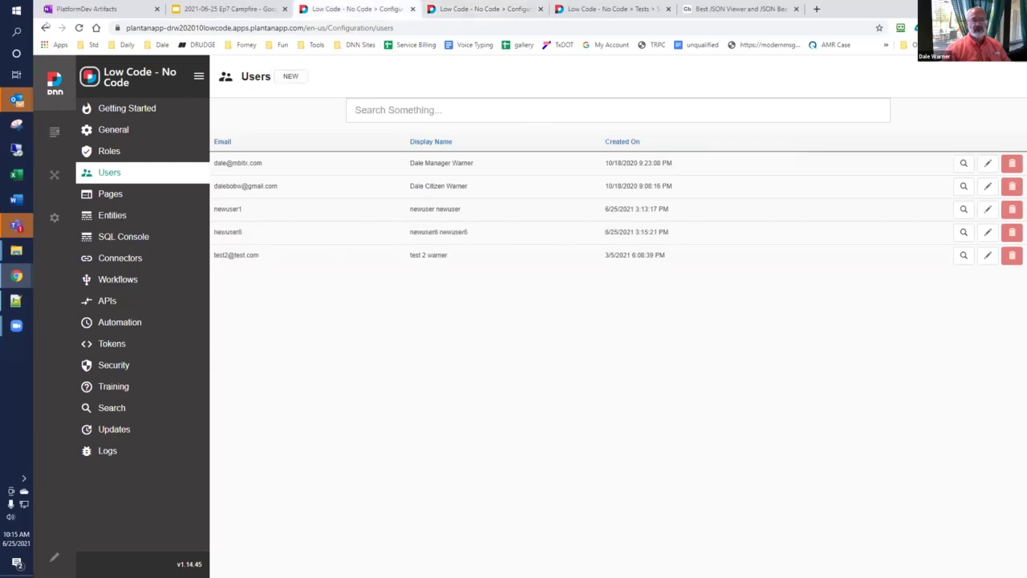
# Step: Return to the Campfire 7 User Creation page via back history and switch it into edit mode
pyautogui.click(45, 27)
pyautogui.rightClick(45, 27)
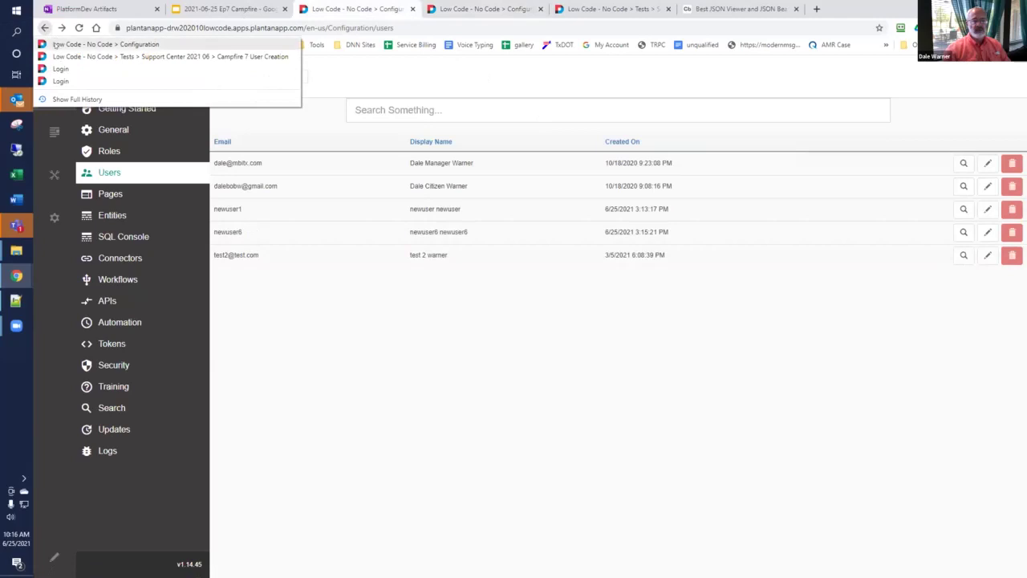
pyautogui.click(65, 57)
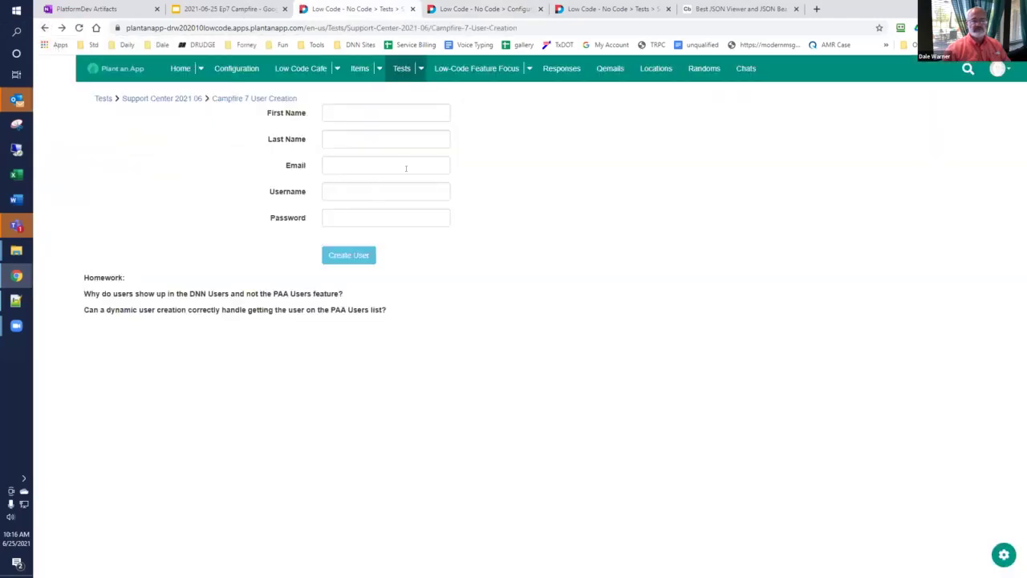
pyautogui.click(54, 557)
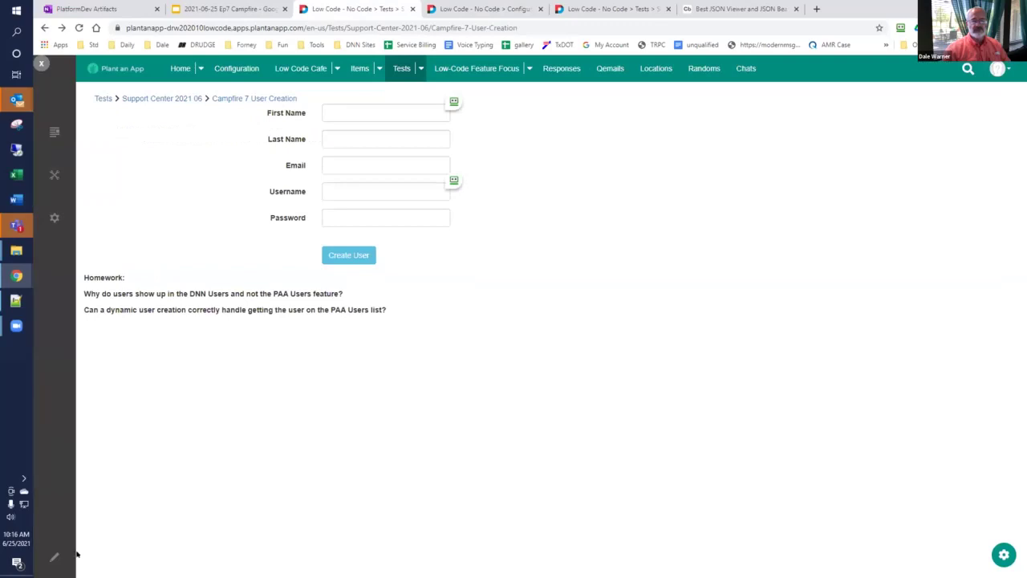
# Step: Open the Registration Form's configuration from the customization menu and scroll down to its buttons
pyautogui.click(1000, 557)
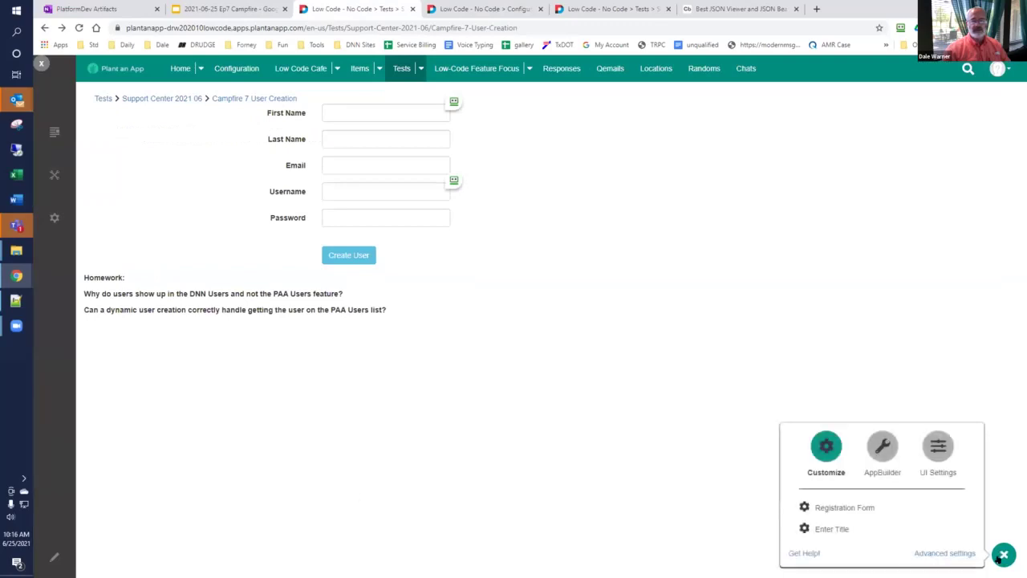
pyautogui.click(839, 507)
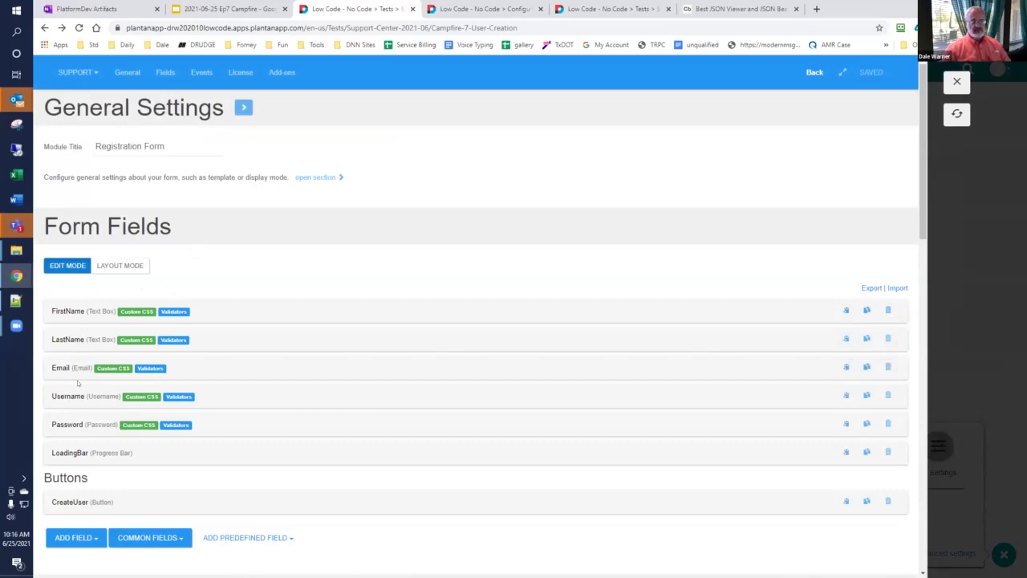
pyautogui.scroll(-4, 80, 385)
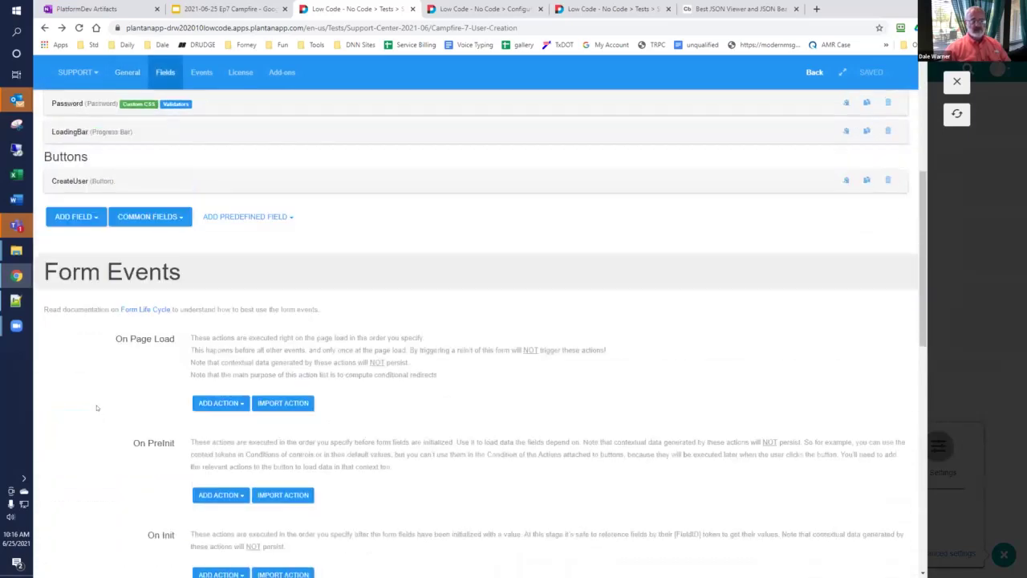
# Step: Expand the CreateUser button's User Registration action, keeping Password as the password source
pyautogui.click(76, 181)
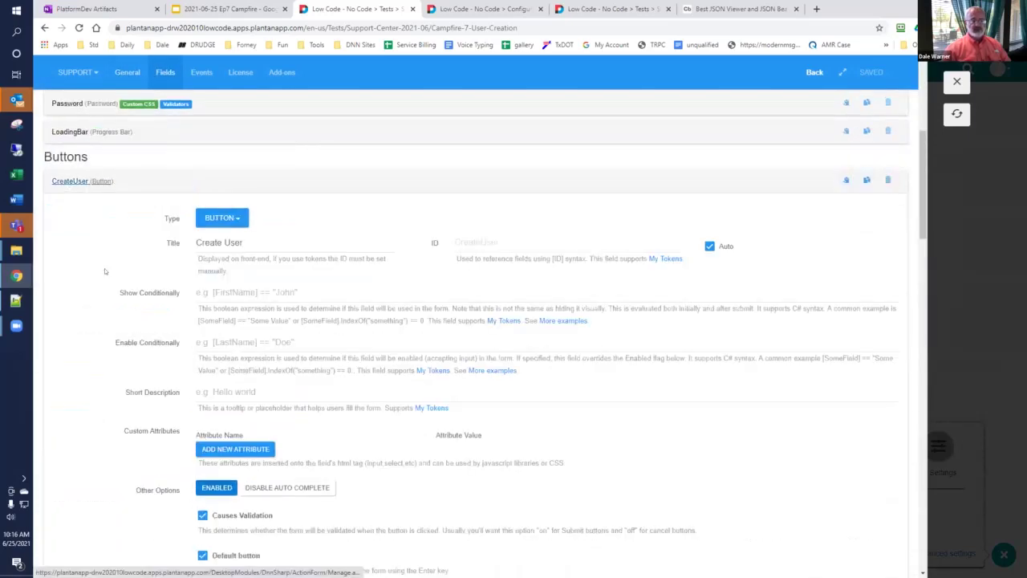
pyautogui.scroll(-9, 104, 271)
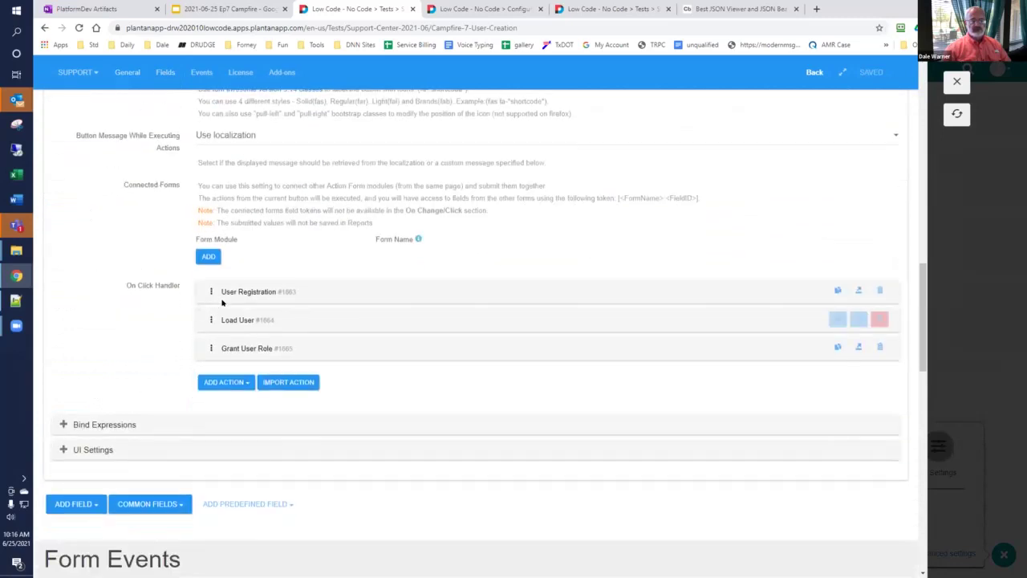
pyautogui.click(226, 301)
pyautogui.scroll(-2, 257, 321)
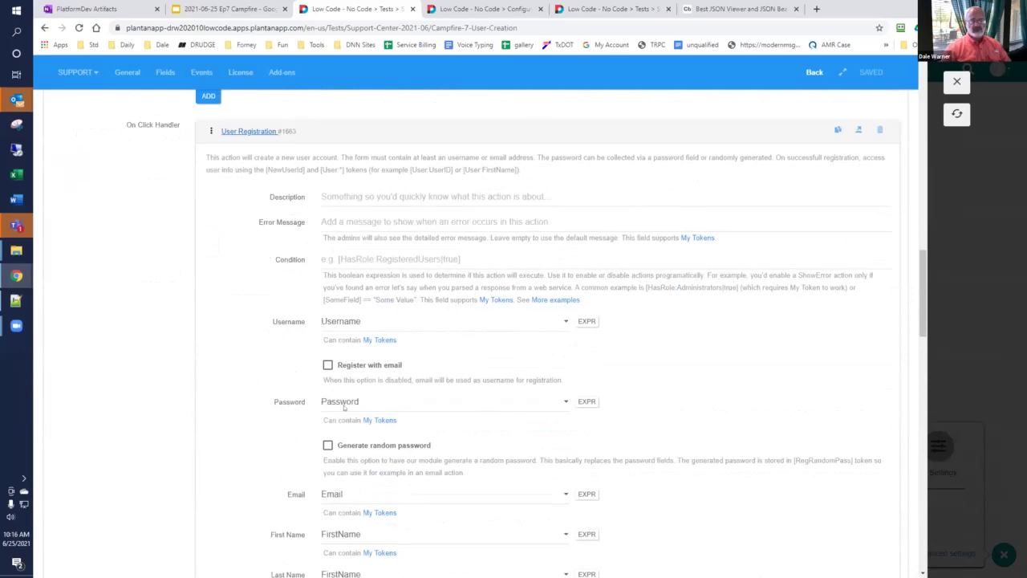
pyautogui.click(394, 400)
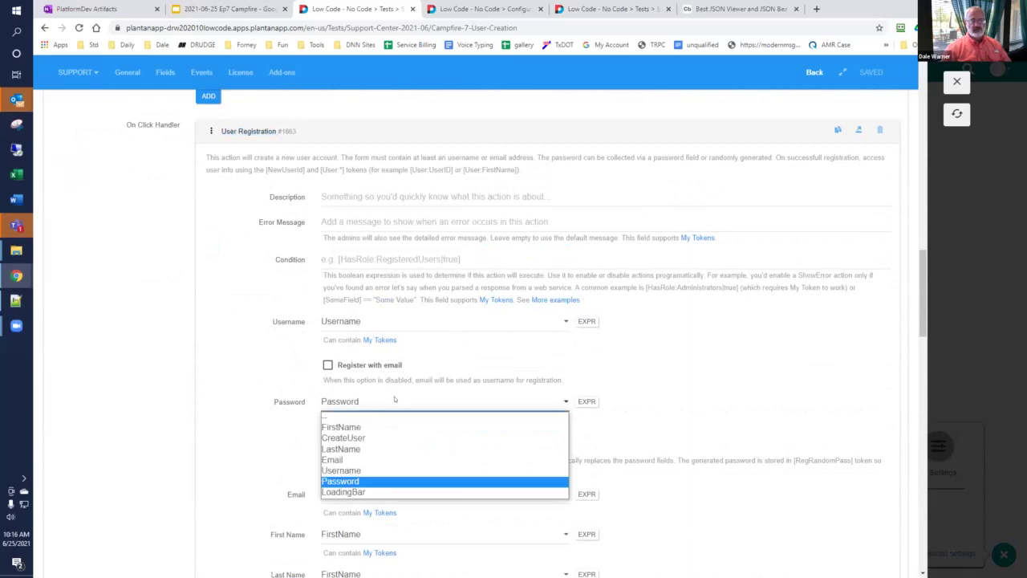
pyautogui.click(394, 401)
# Step: Keep new users set to Authorize and scroll down to the Load User and Grant User Role actions
pyautogui.scroll(-3, 233, 366)
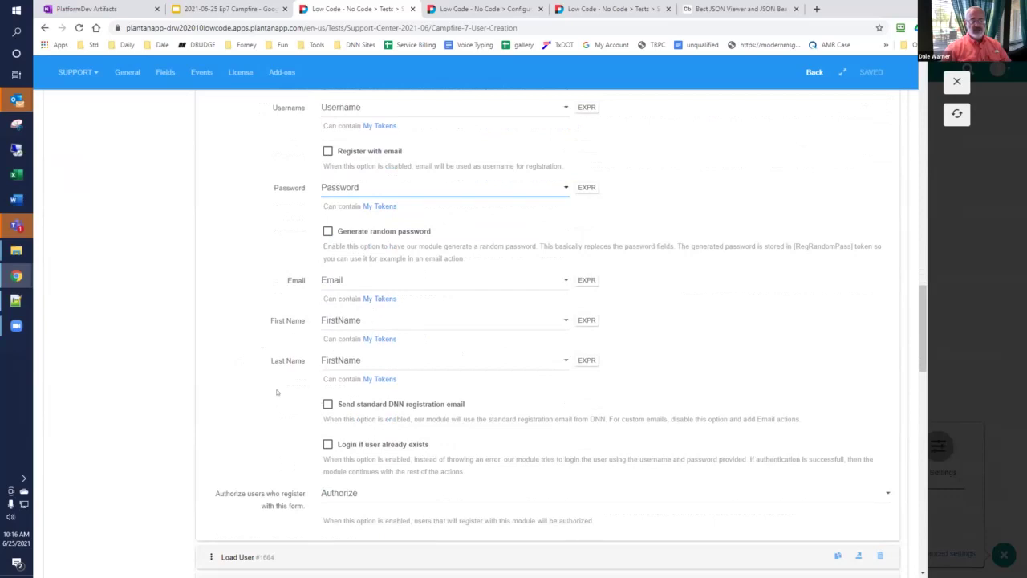
pyautogui.click(388, 497)
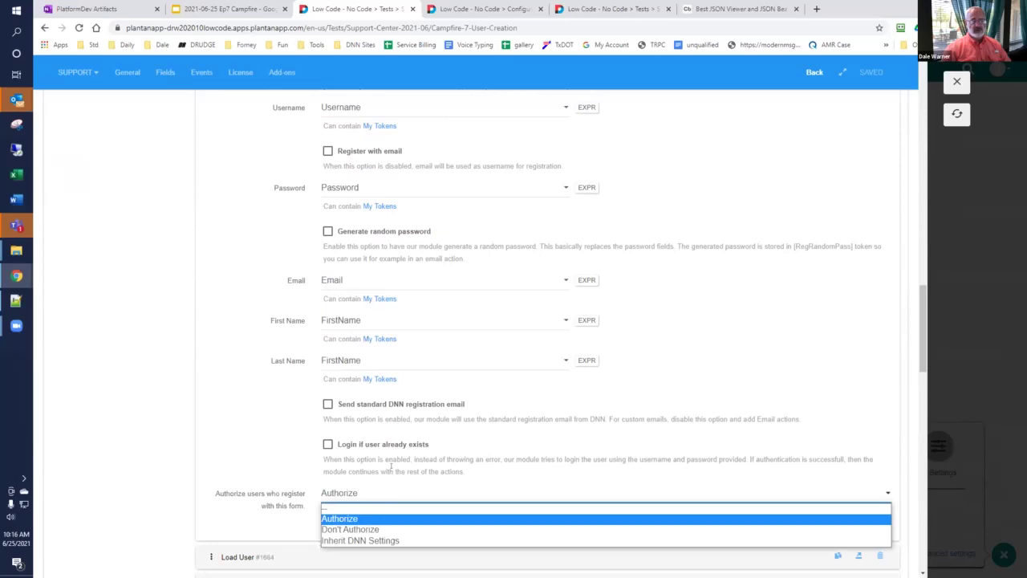
pyautogui.click(389, 466)
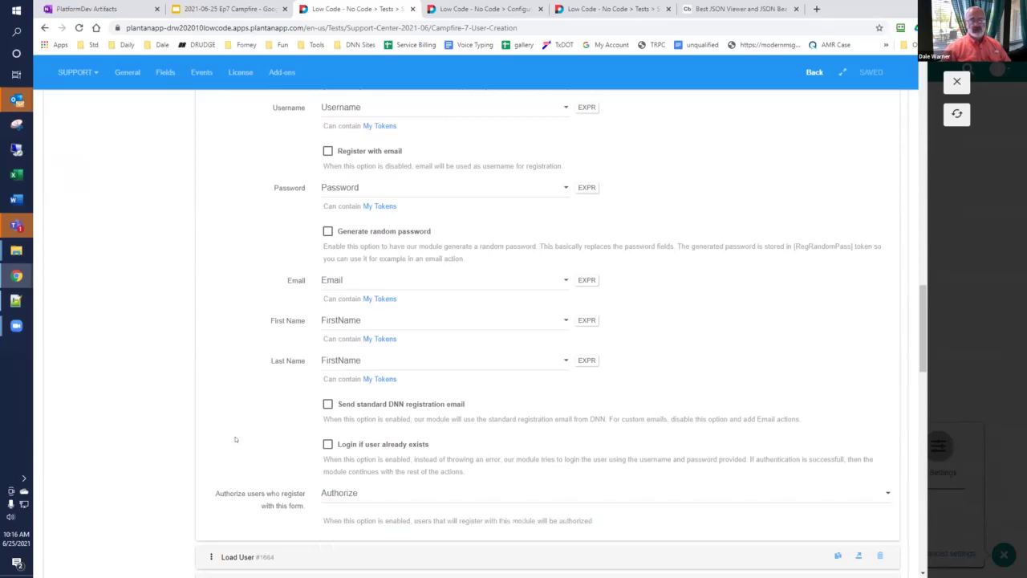
pyautogui.scroll(1, 530, 301)
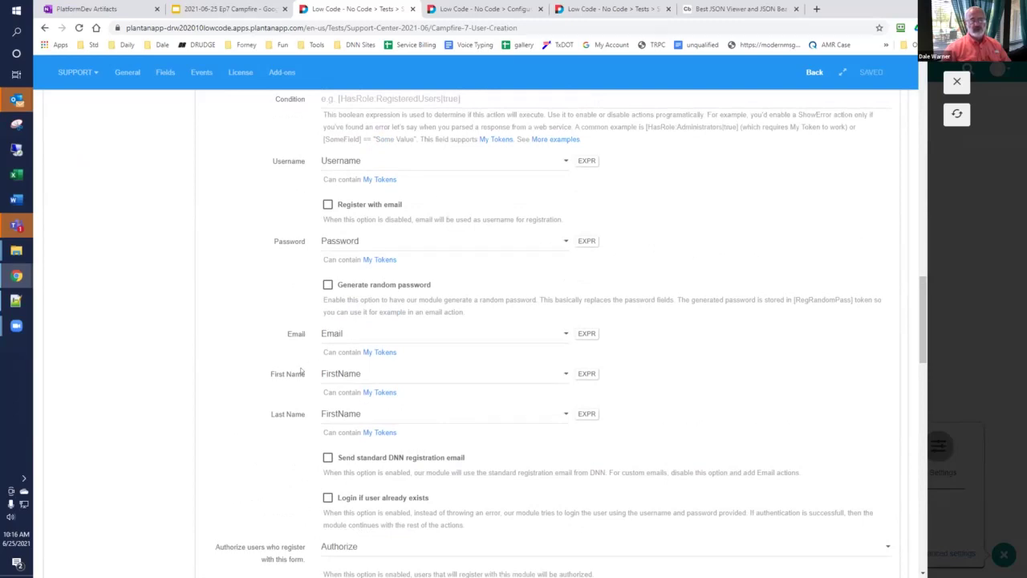
pyautogui.scroll(-5, 301, 371)
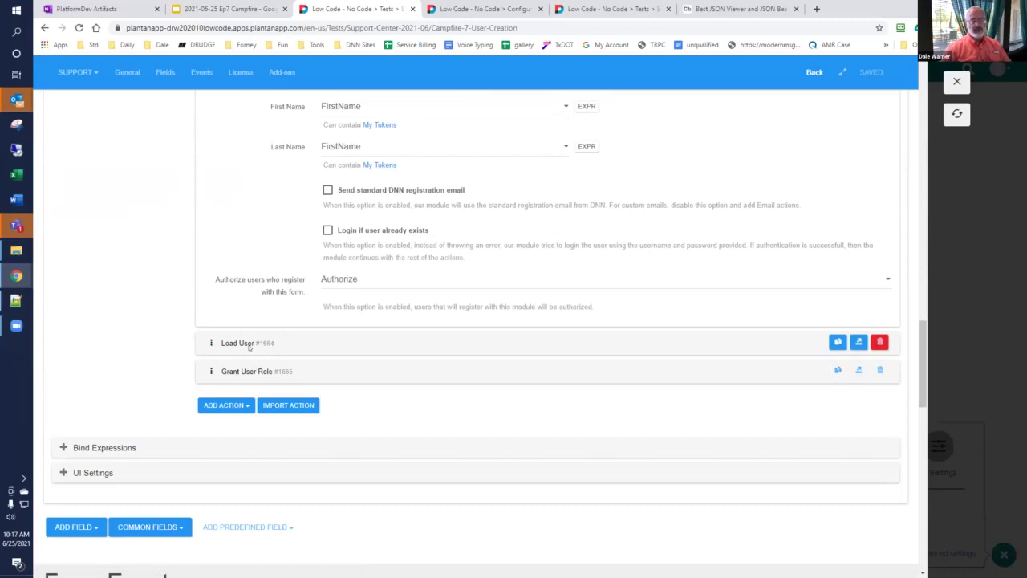
pyautogui.click(243, 344)
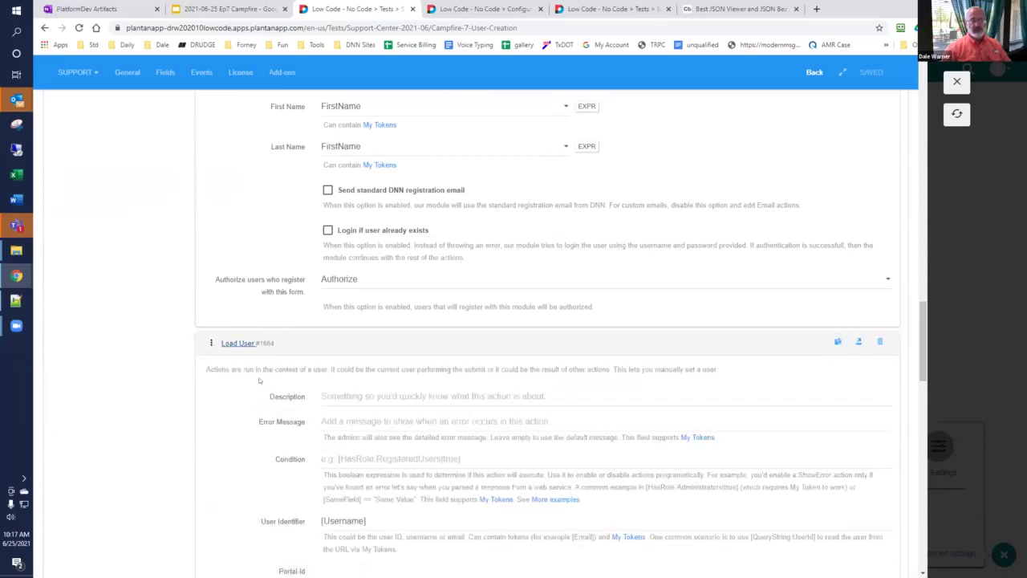
pyautogui.scroll(-1, 258, 381)
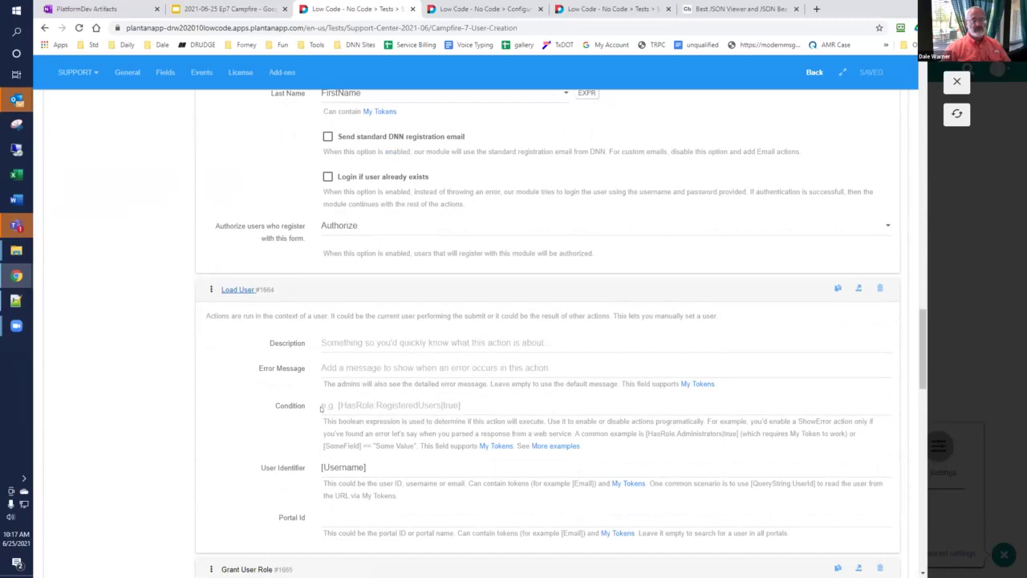
pyautogui.scroll(5, 286, 369)
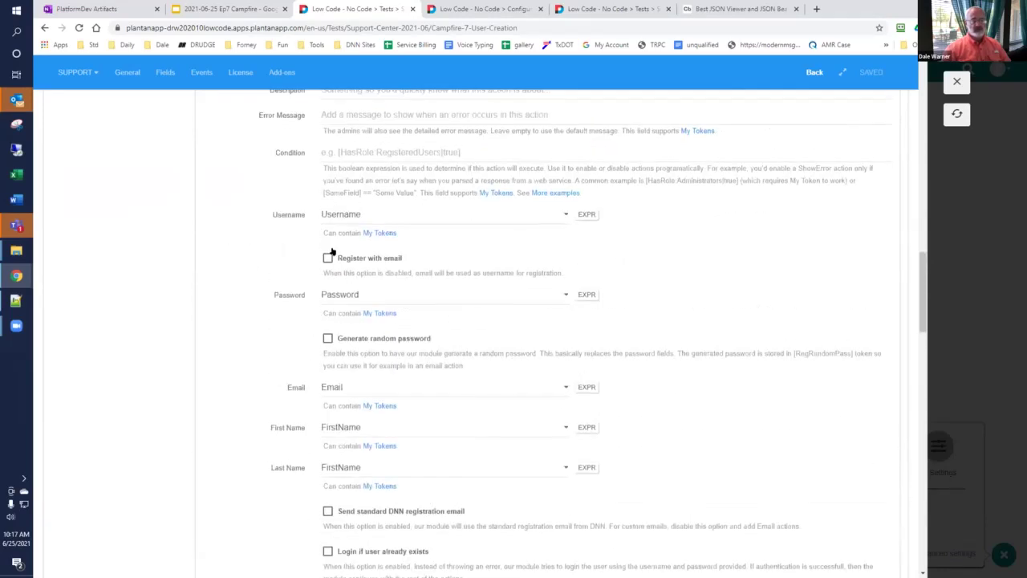
pyautogui.scroll(-5, 321, 290)
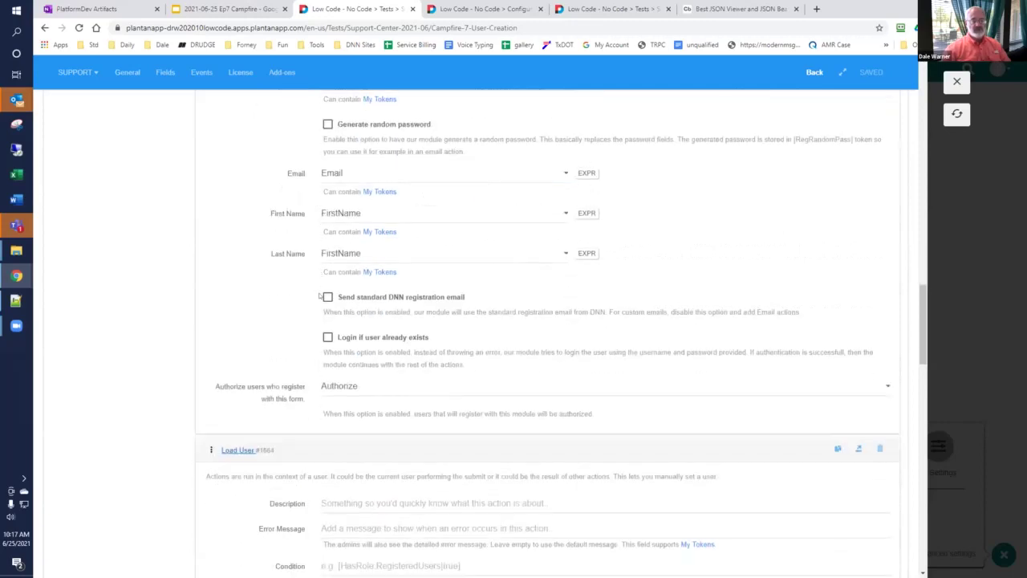
pyautogui.scroll(-2, 319, 297)
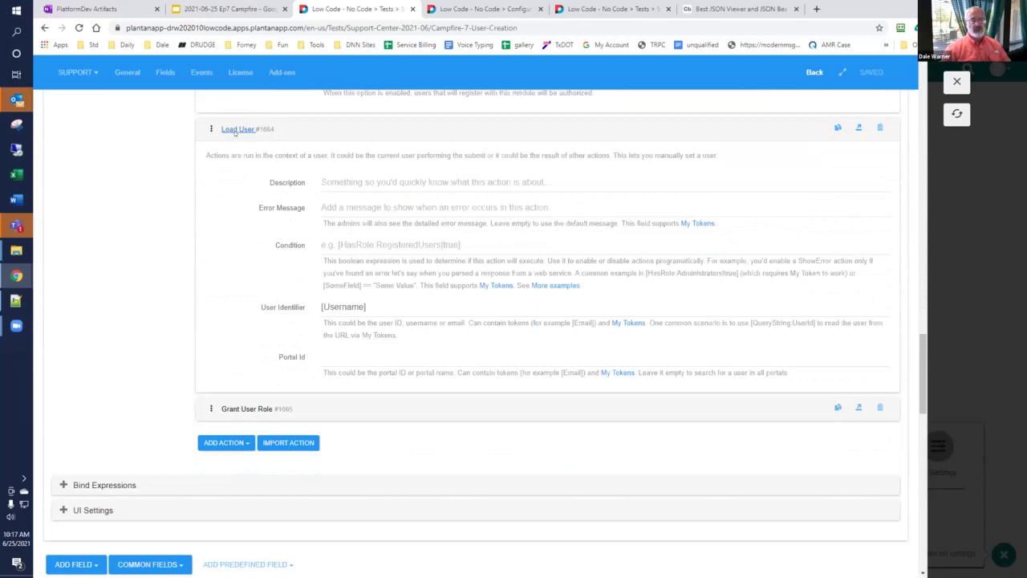
pyautogui.click(236, 131)
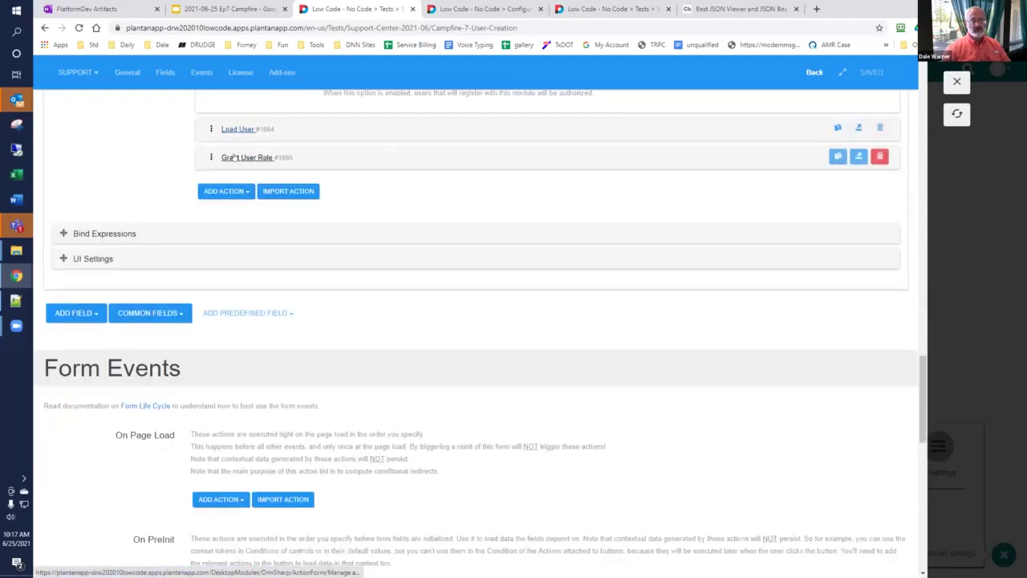
pyautogui.click(241, 157)
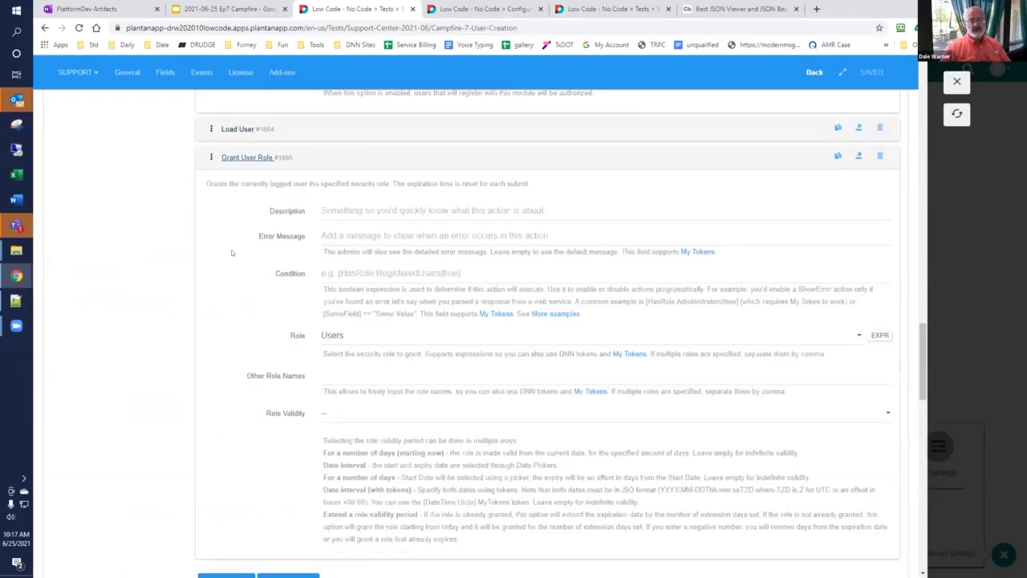
pyautogui.scroll(-1, 231, 278)
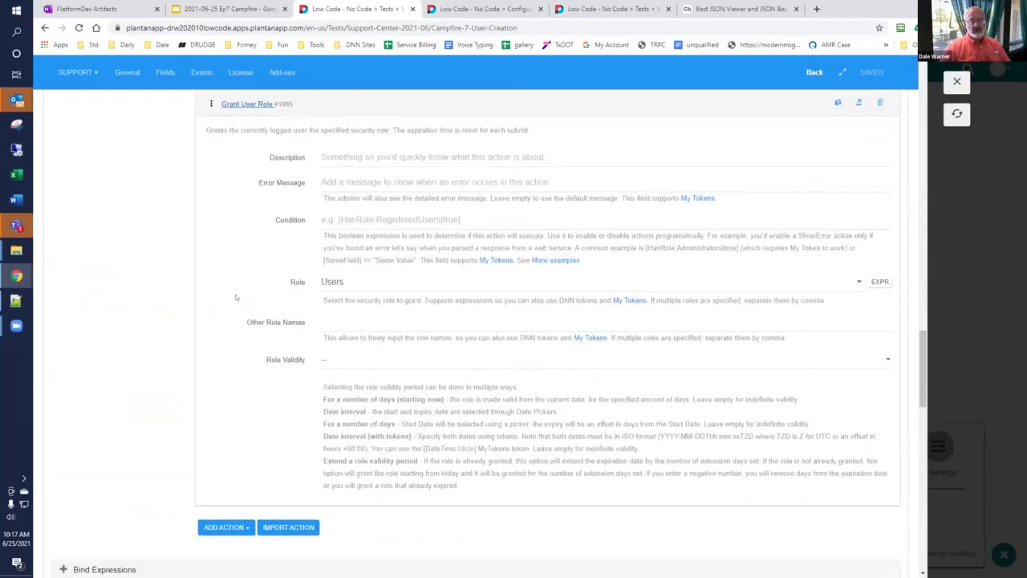
pyautogui.click(380, 282)
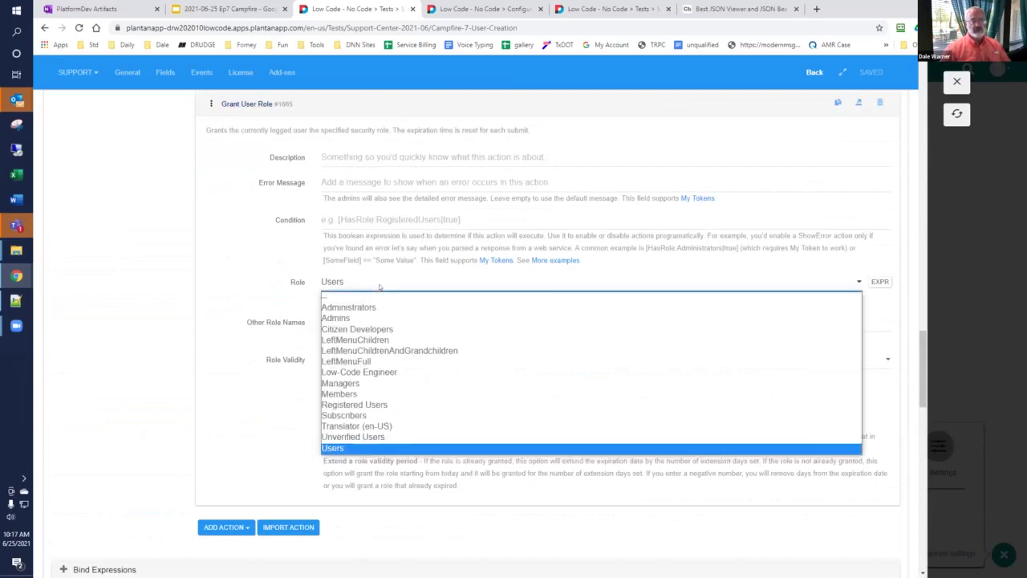
pyautogui.click(276, 280)
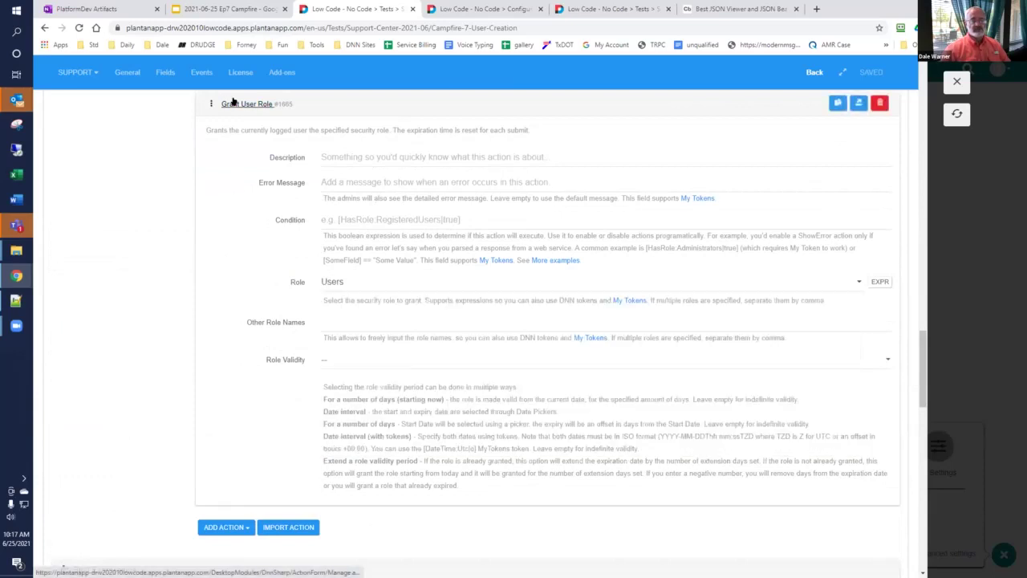
# Step: Duplicate the Grant User Role action and set the copy's role to Managers, leaving validity unchanged
pyautogui.click(233, 102)
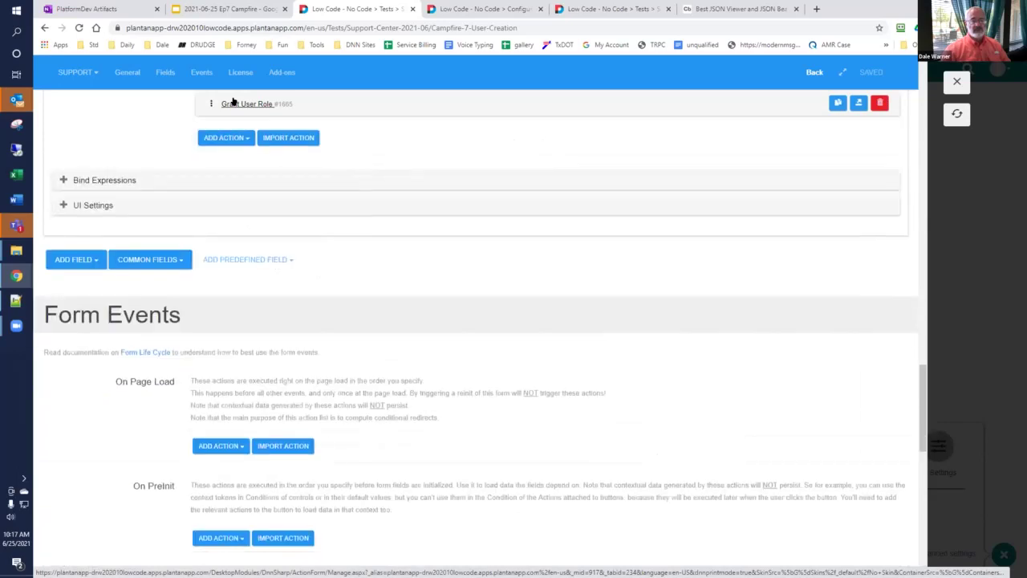
pyautogui.click(838, 103)
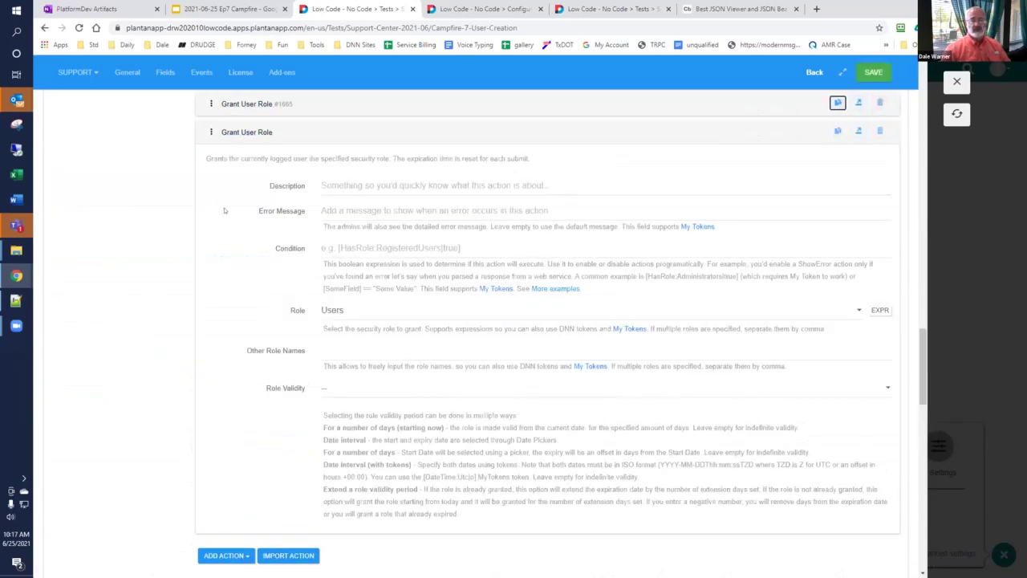
pyautogui.click(370, 312)
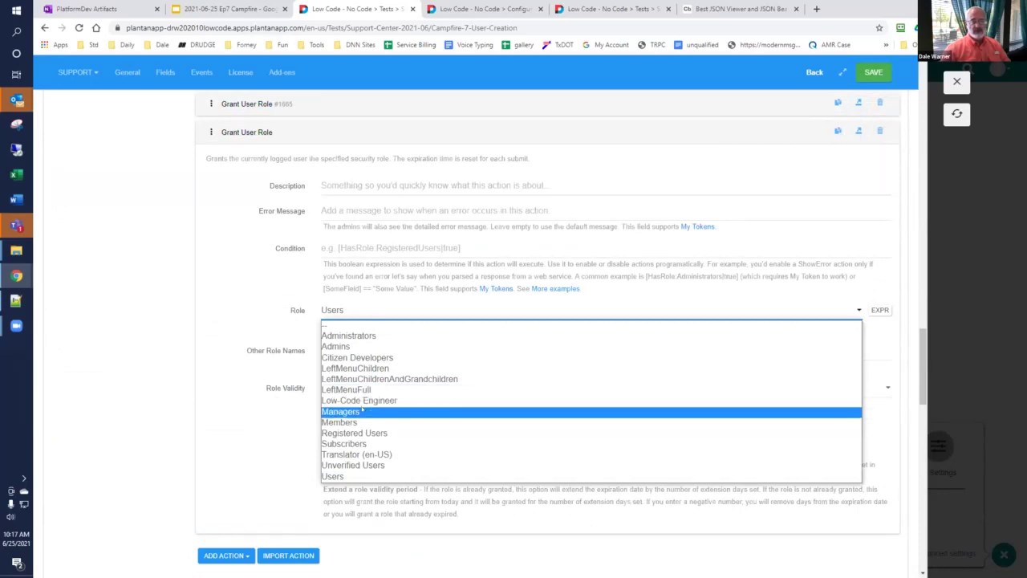
pyautogui.click(362, 411)
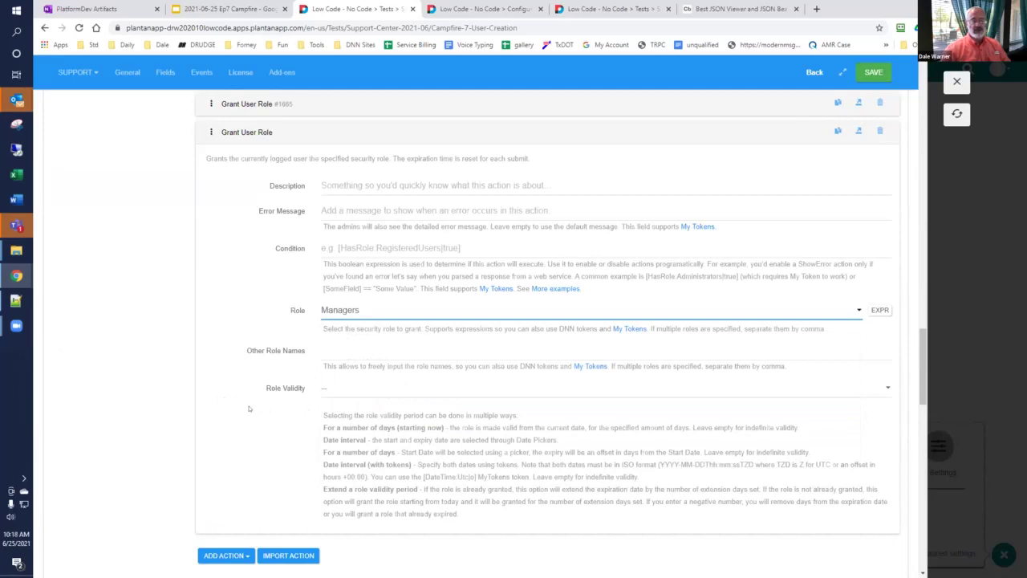
pyautogui.click(363, 391)
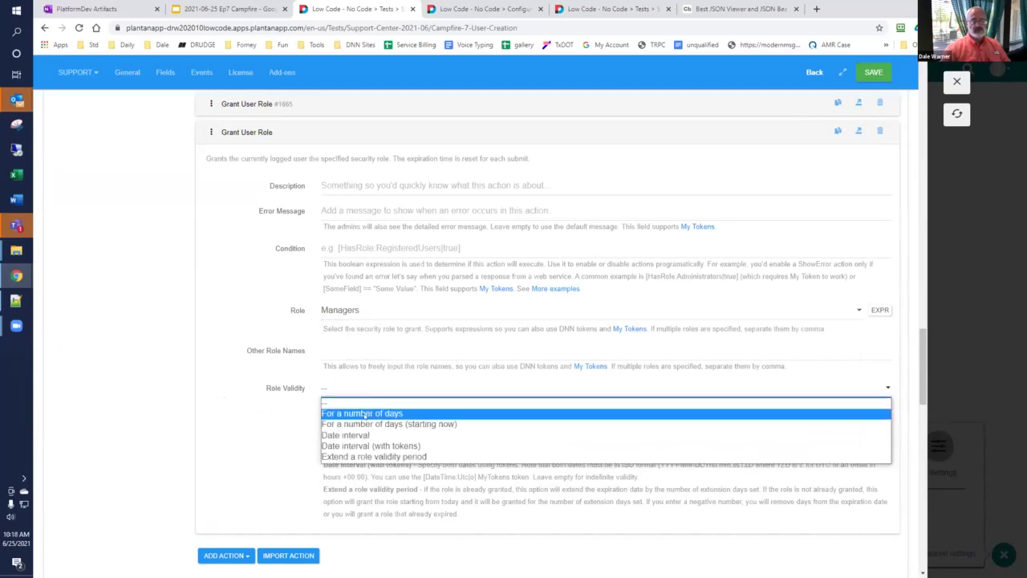
pyautogui.click(224, 418)
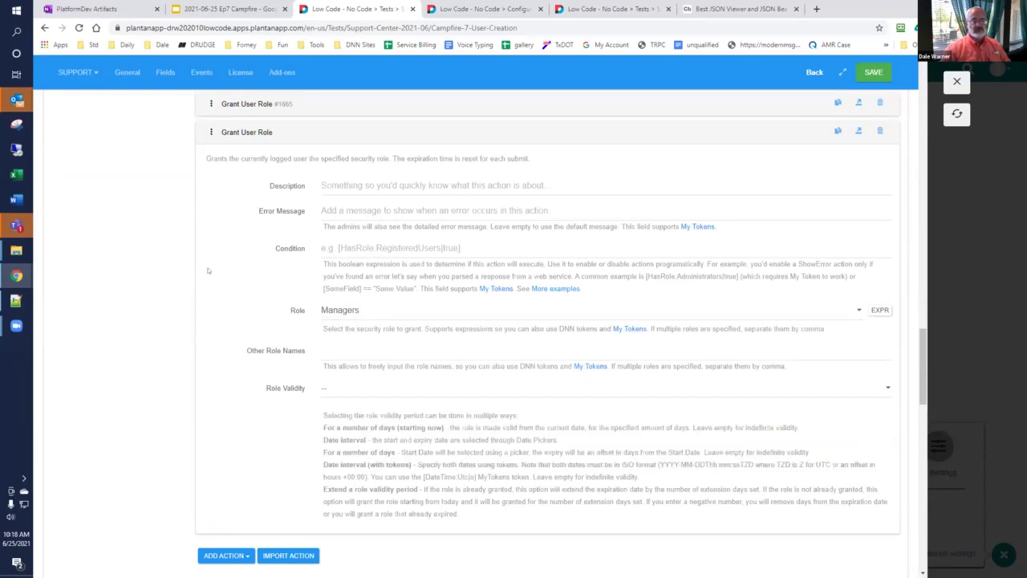
pyautogui.click(246, 131)
pyautogui.scroll(2, 312, 179)
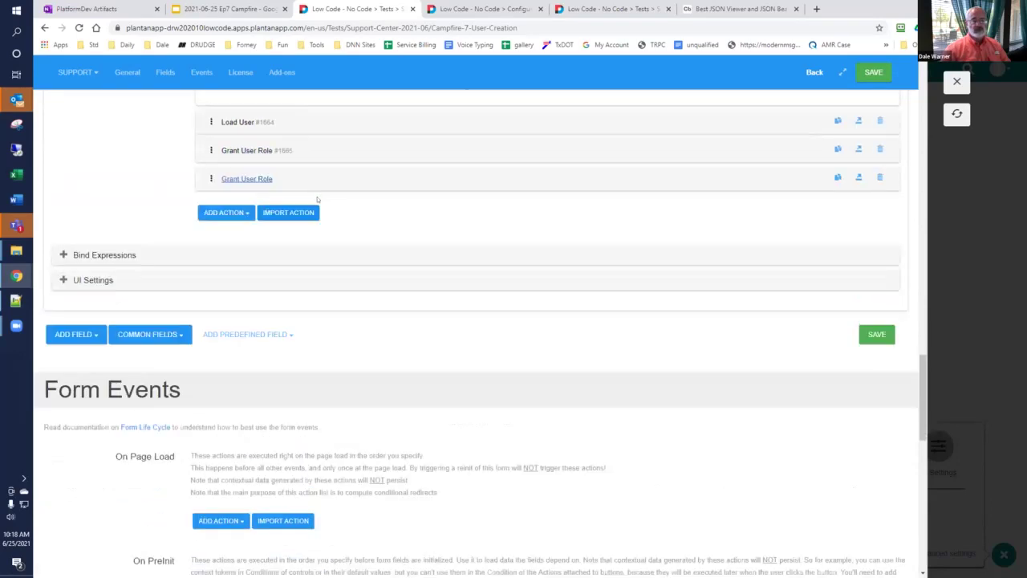
pyautogui.scroll(1, 295, 273)
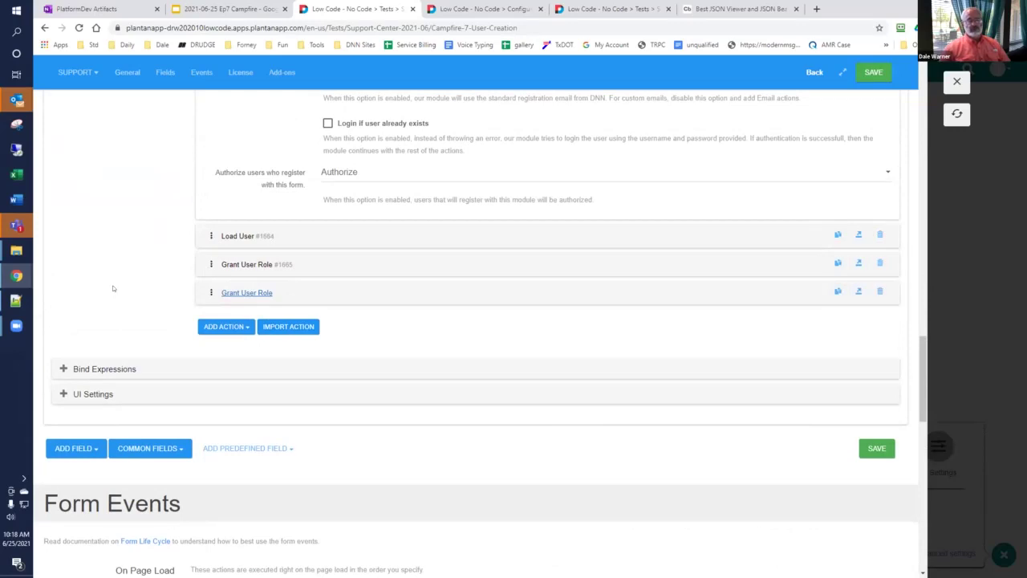
# Step: Close the Registration Form editor to return to the empty Campfire 7 User Creation form
pyautogui.click(234, 10)
pyautogui.click(361, 9)
pyautogui.click(956, 81)
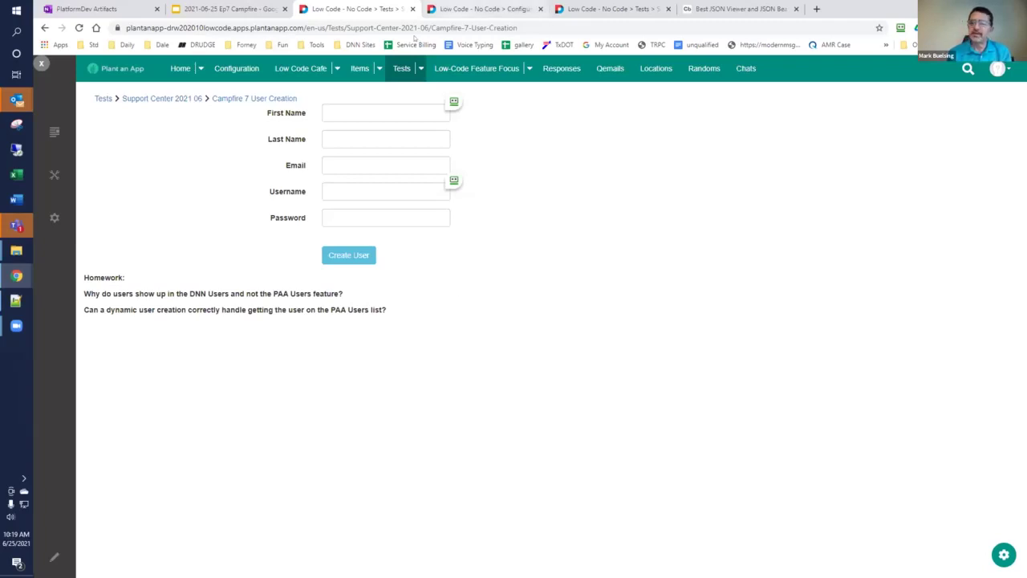
# Step: On the Configuration Users page, open an empty Add New User dialog with the role defaulting to Users
pyautogui.click(454, 8)
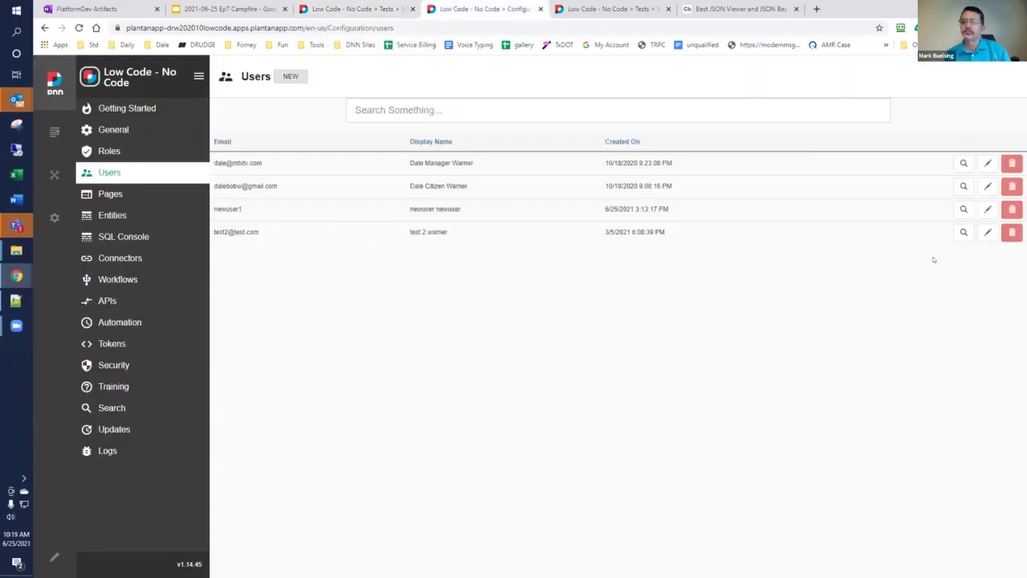
pyautogui.click(289, 76)
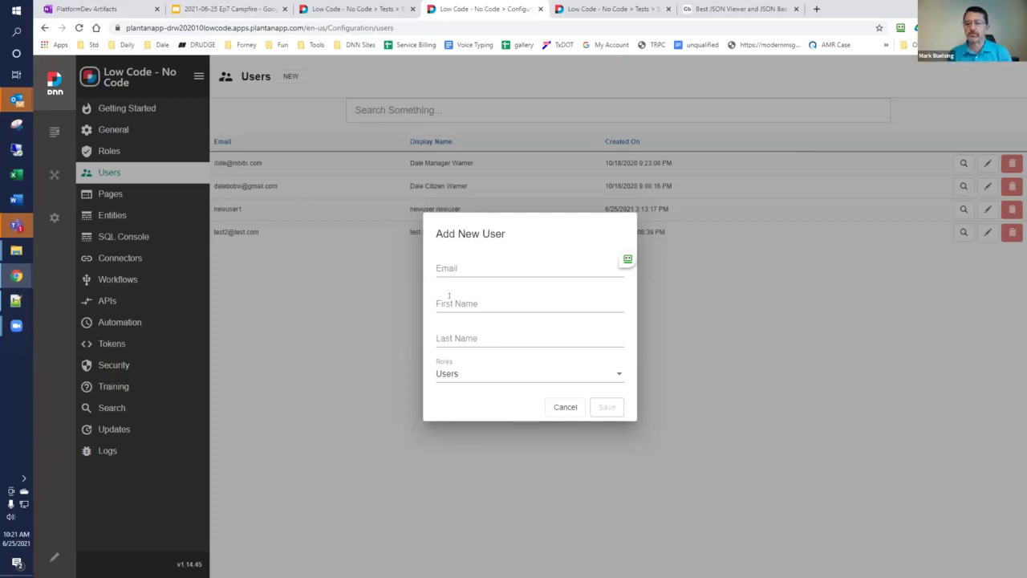
# Step: Dismiss the Add New User dialog, then review the DNN site Users panel and close it
pyautogui.click(386, 297)
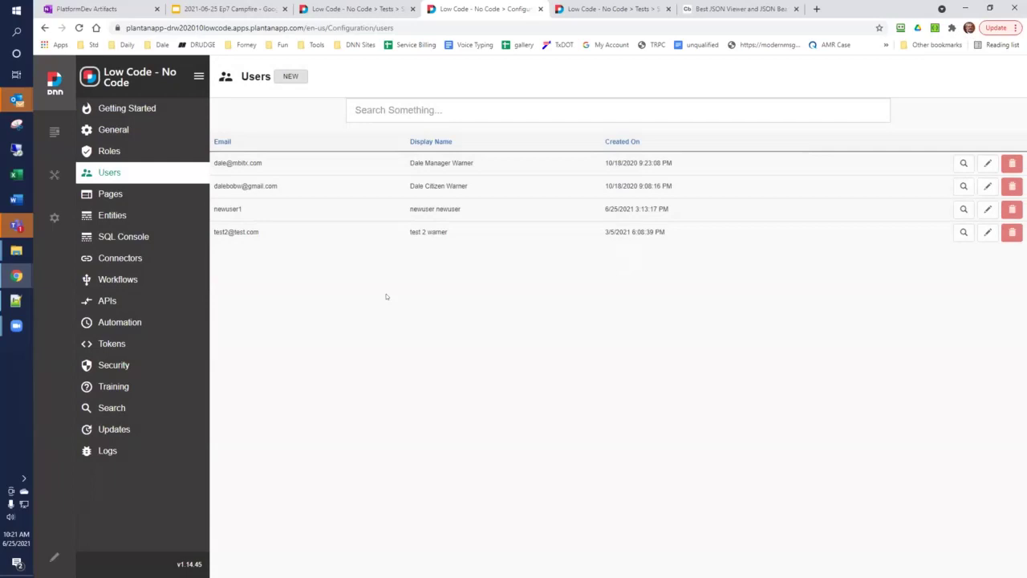
pyautogui.moveTo(54, 174)
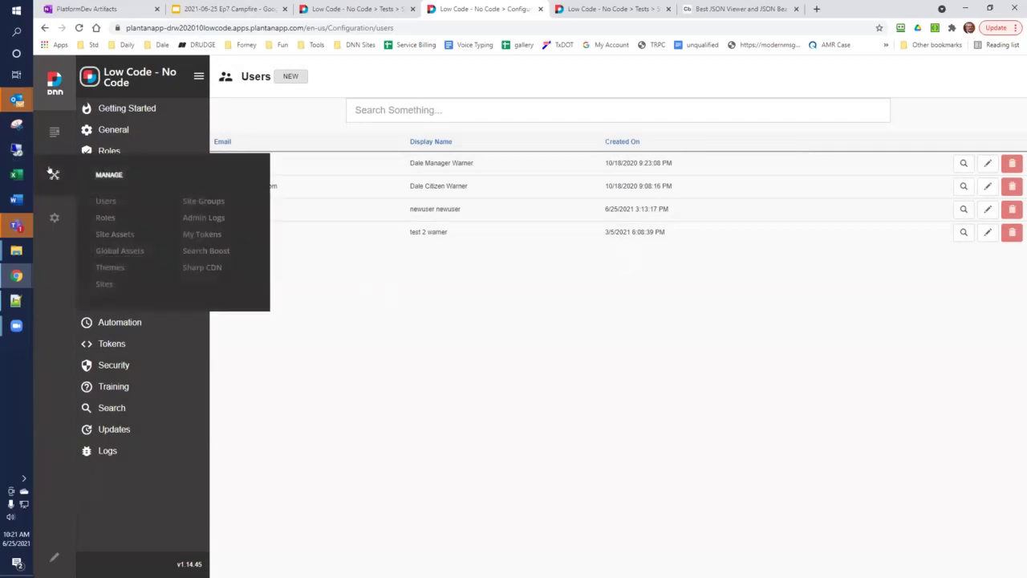
pyautogui.click(105, 201)
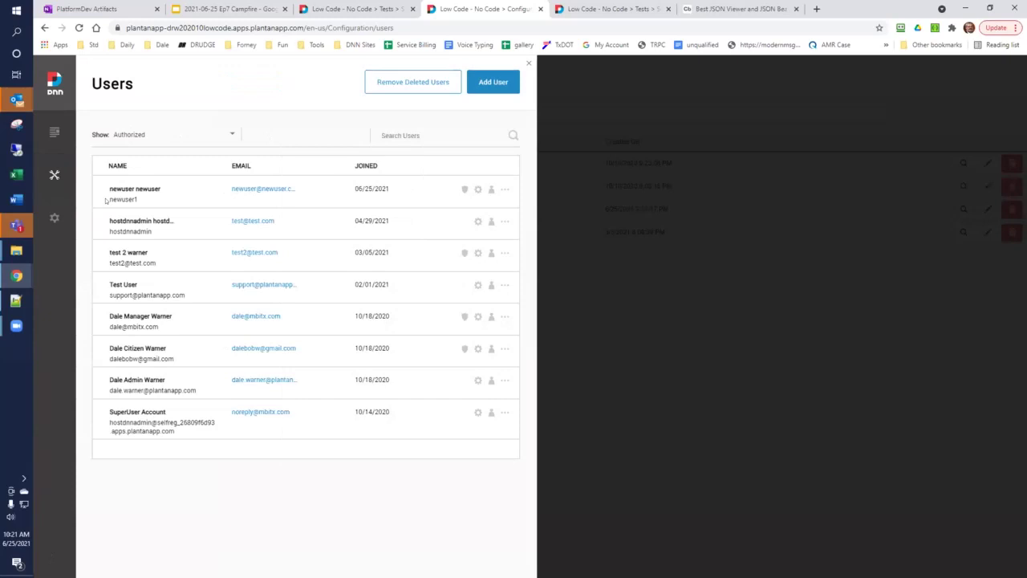
pyautogui.click(526, 62)
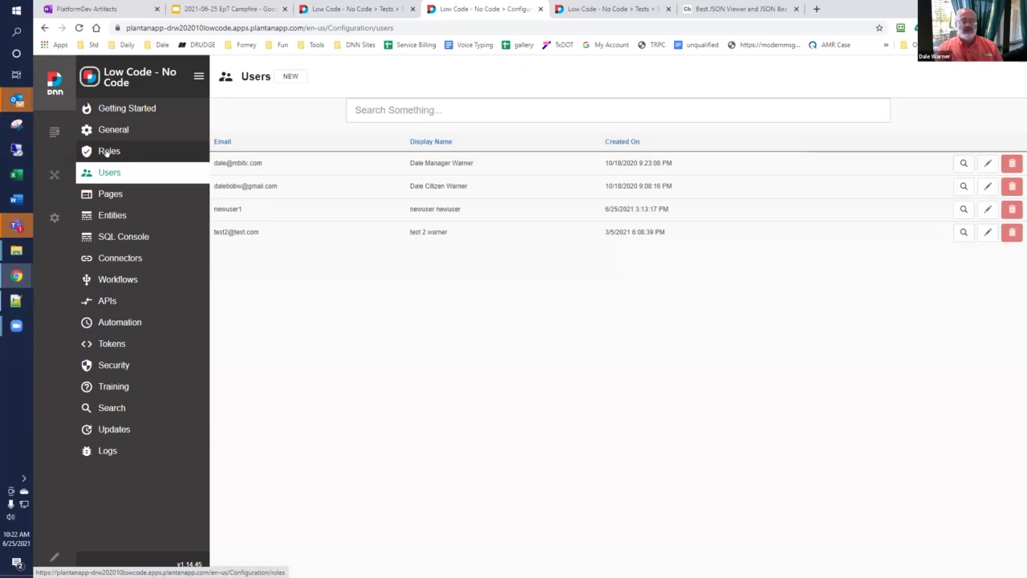
# Step: Show the app's six roles on the Roles page, preview Add New Role, and cancel it
pyautogui.click(107, 153)
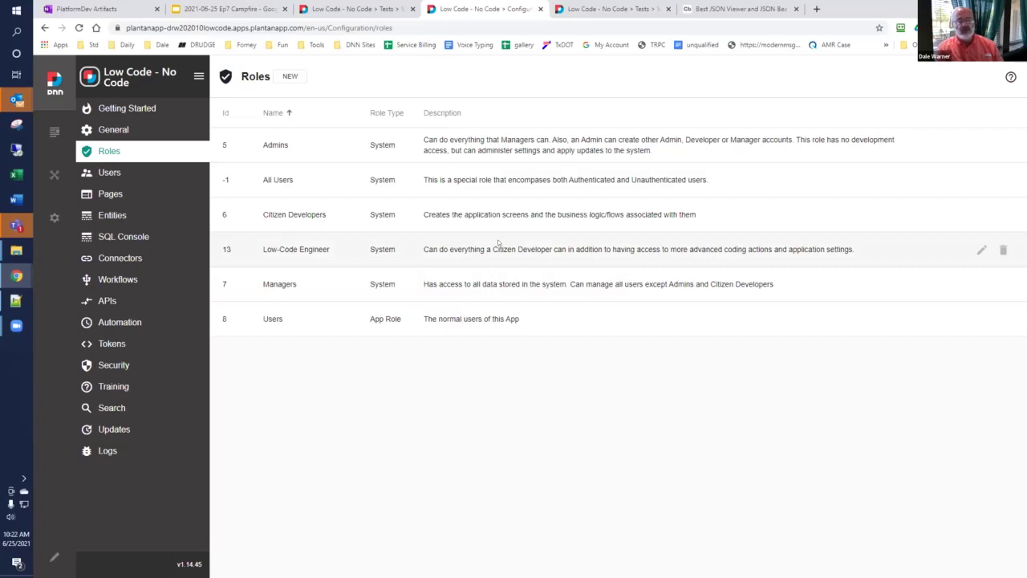
pyautogui.click(293, 77)
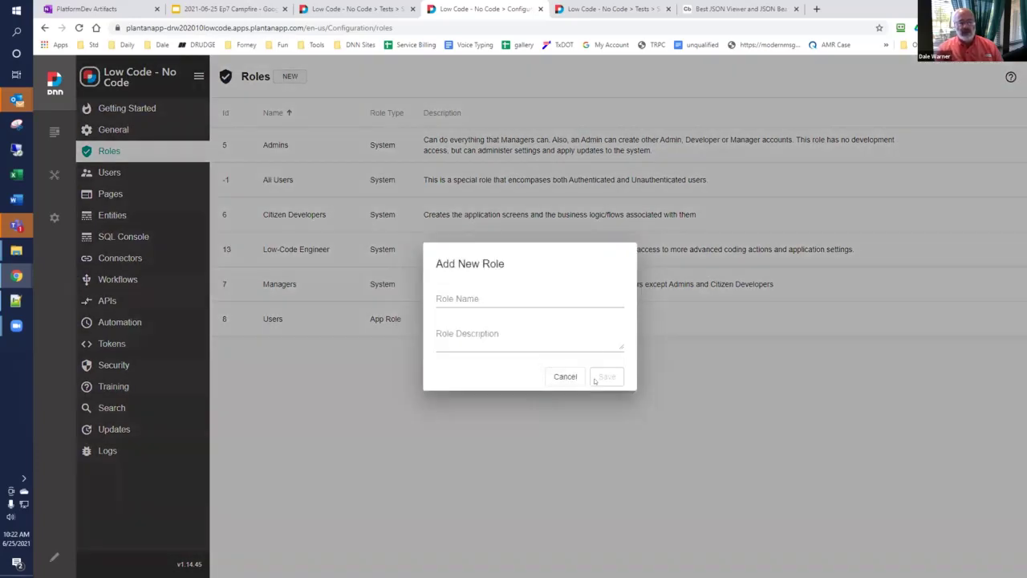
pyautogui.click(561, 376)
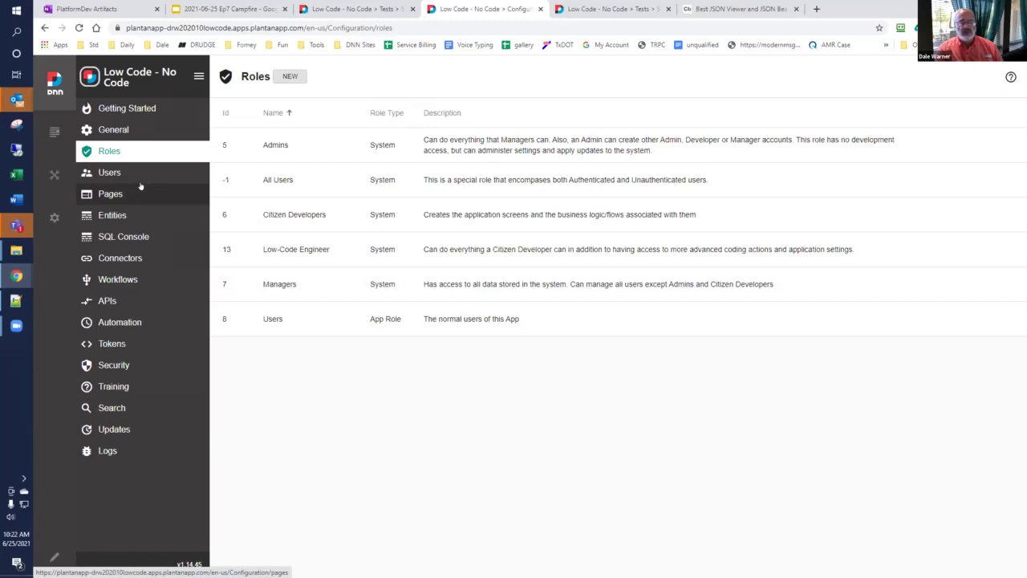
# Step: Return to the app's Users page, now listing five users including newuser6 newuser6
pyautogui.click(108, 171)
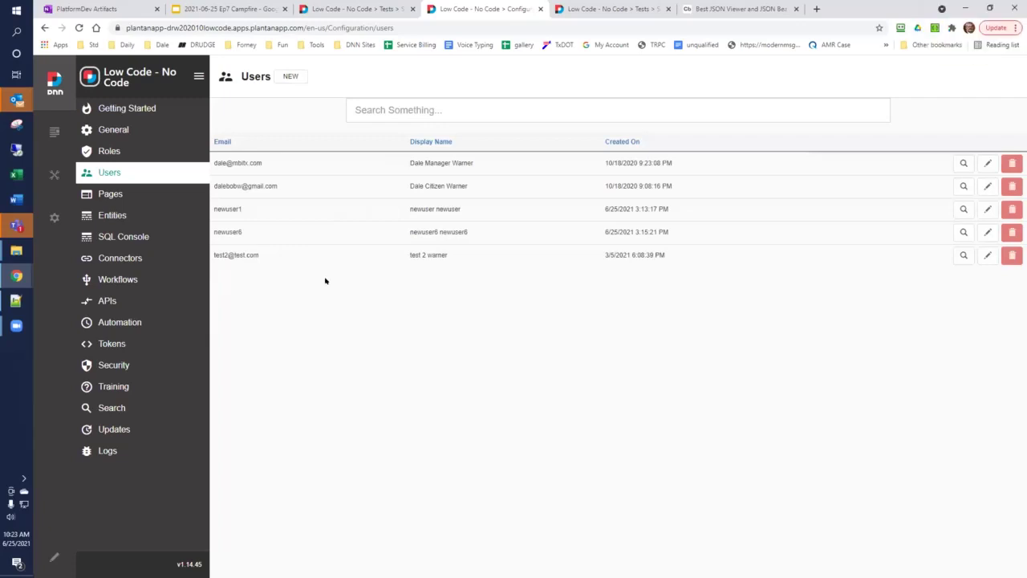
pyautogui.moveTo(40, 177)
pyautogui.moveTo(47, 219)
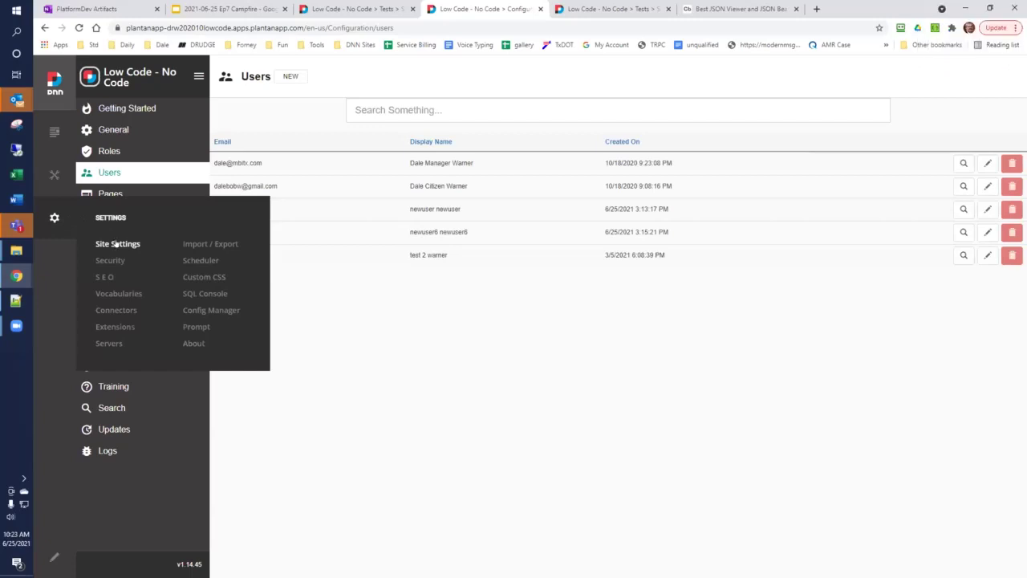
# Step: Open the DNN site Roles panel listing the nine global roles
pyautogui.click(117, 244)
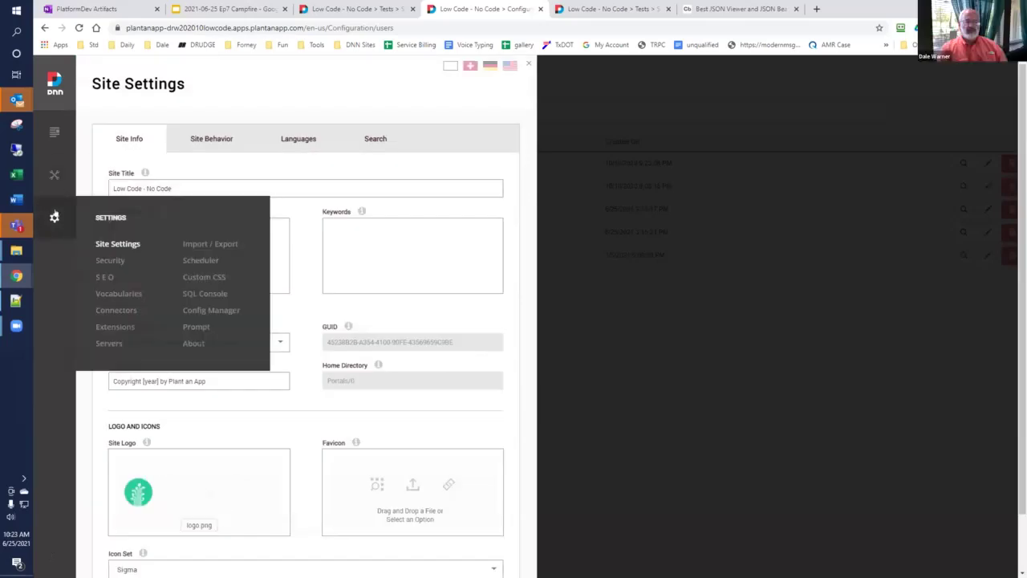
pyautogui.click(107, 261)
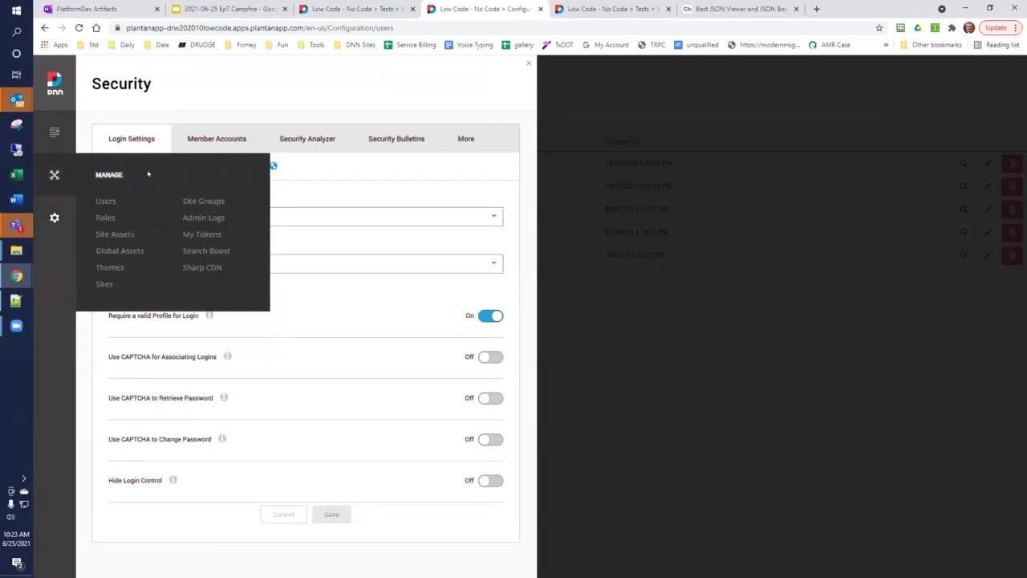
pyautogui.click(107, 217)
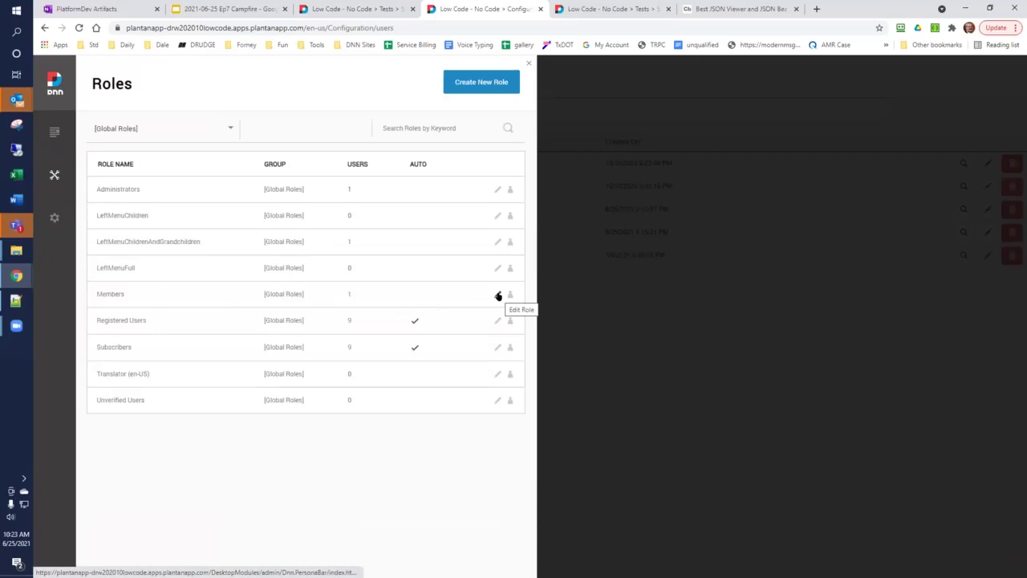
# Step: Edit the Members role, try Auto Assignment, and close the editor without saving
pyautogui.click(498, 296)
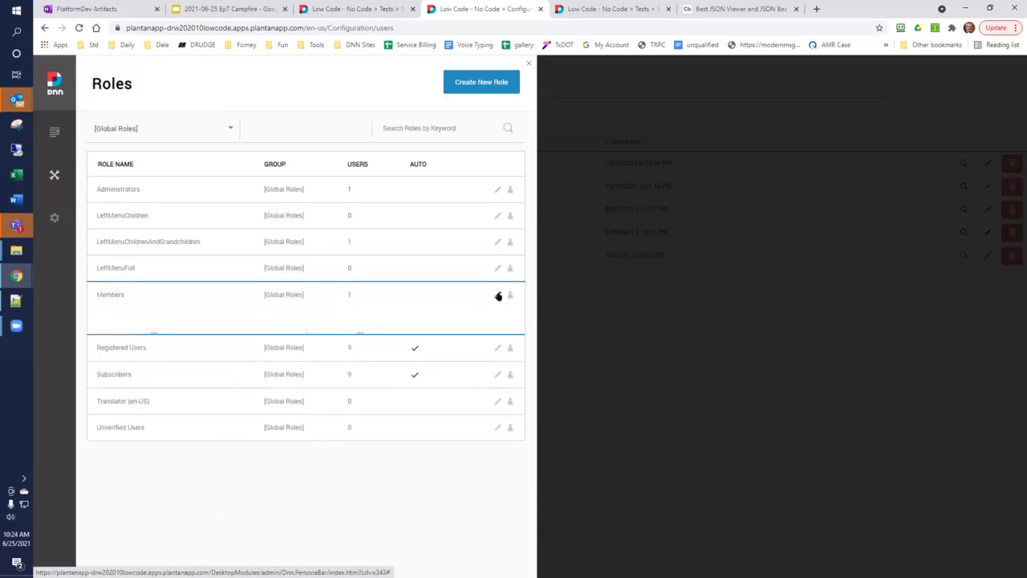
pyautogui.scroll(-1, 496, 295)
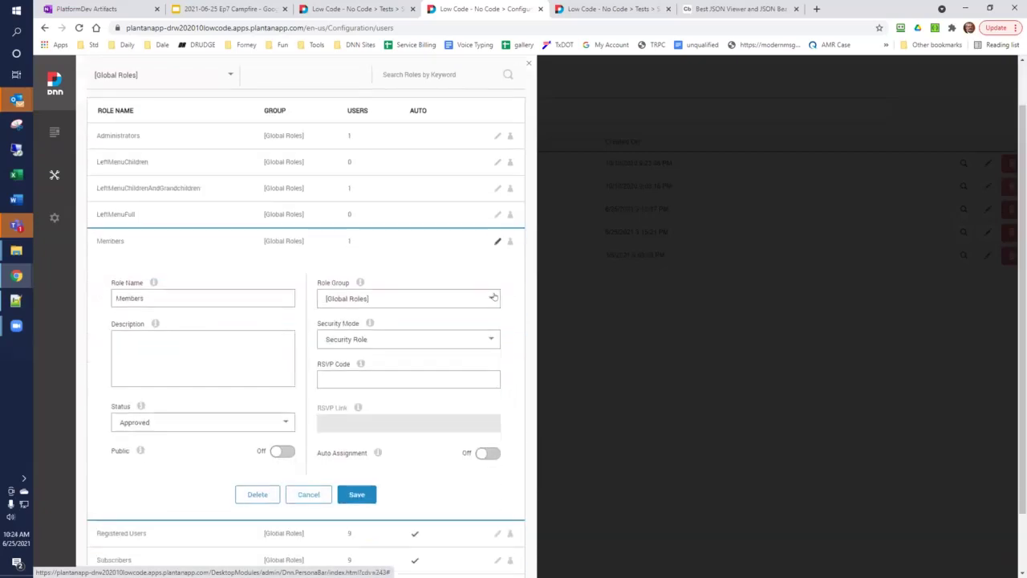
pyautogui.click(491, 454)
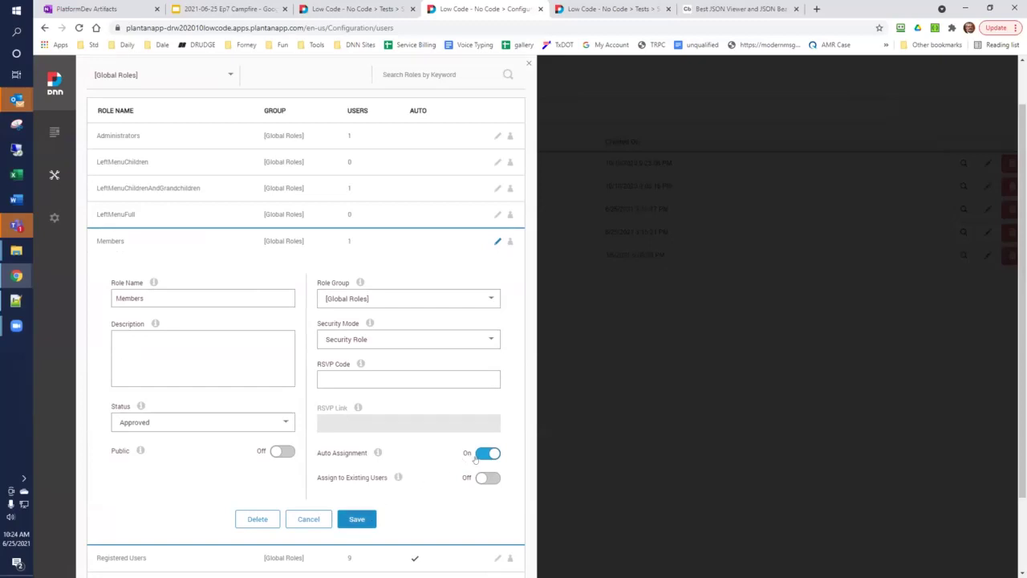
pyautogui.click(313, 519)
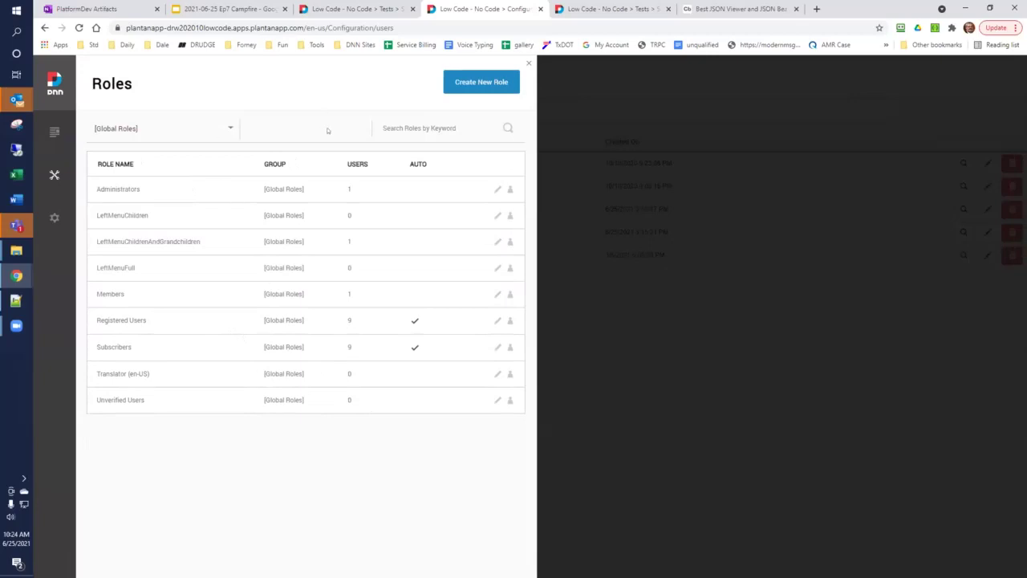
# Step: Filter the roles to [All Groups] and load the remaining roles
pyautogui.click(228, 128)
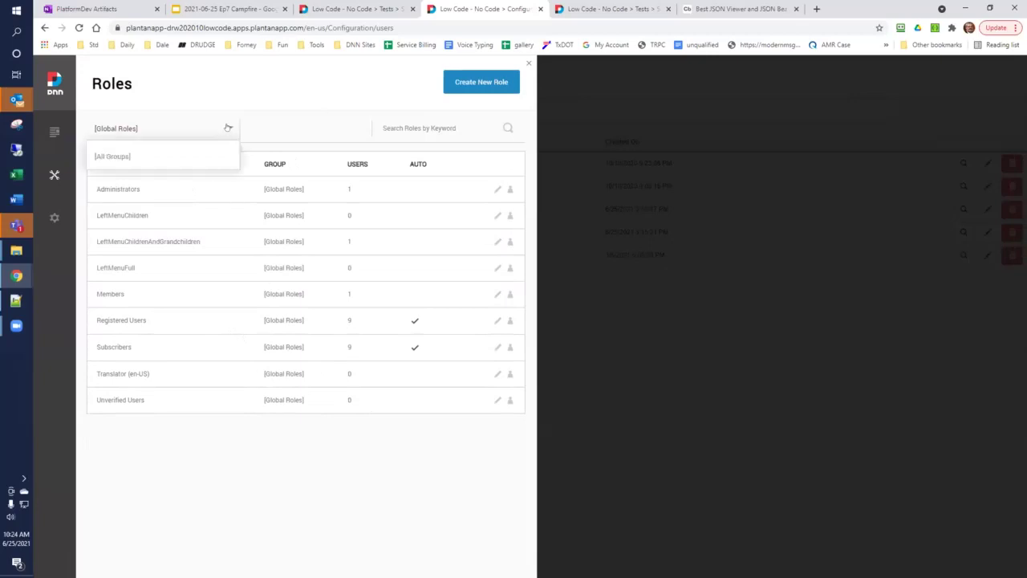
pyautogui.click(172, 154)
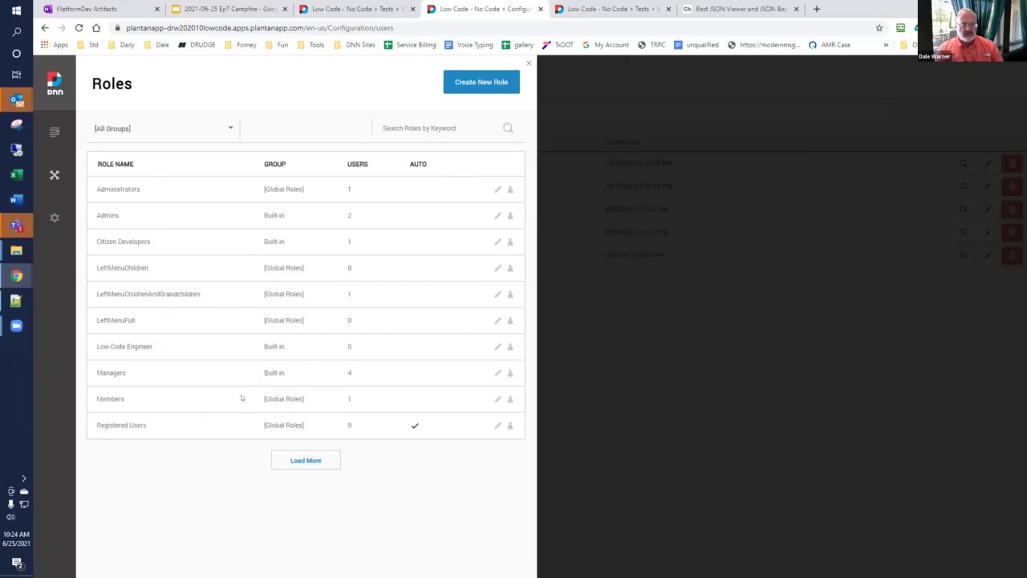
pyautogui.click(279, 460)
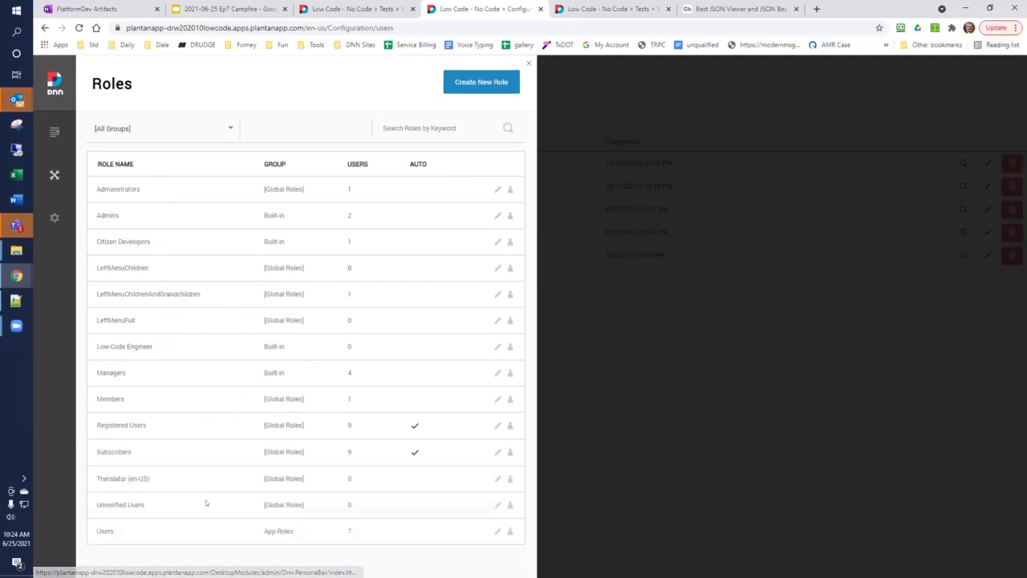
# Step: Switch on Auto Assignment for the Users role, save it, and go back to the User Creation form
pyautogui.click(497, 531)
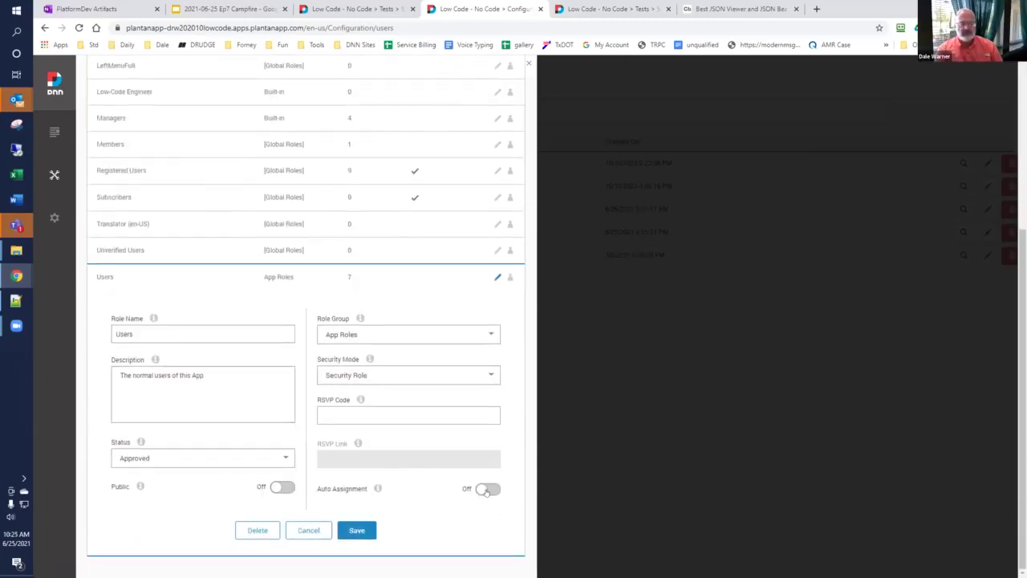
pyautogui.click(486, 489)
pyautogui.click(356, 554)
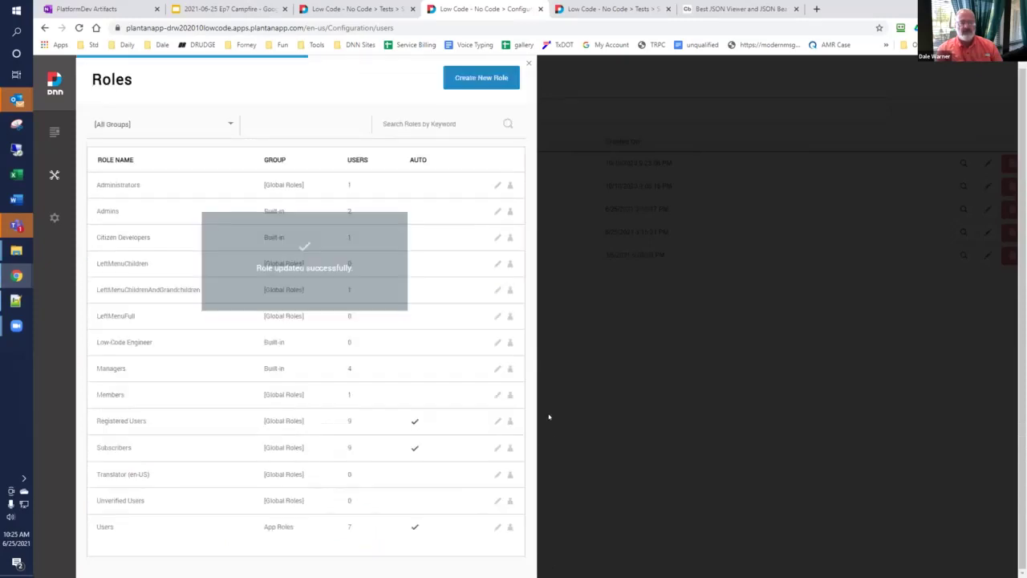
pyautogui.click(528, 64)
pyautogui.click(356, 9)
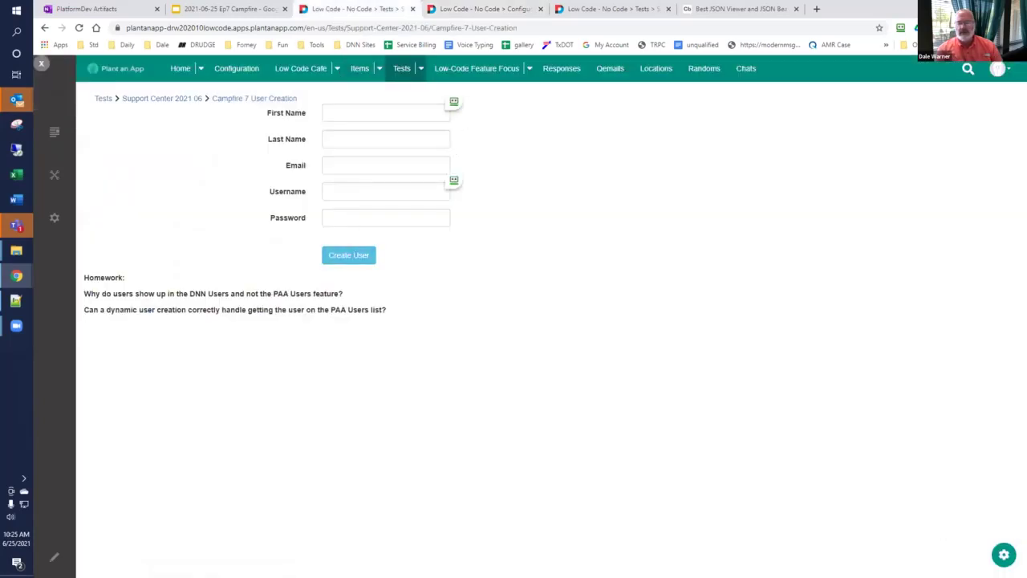
pyautogui.click(1003, 554)
# Step: In the Registration Form's CreateUser settings, set the Load User action's condition to false
pyautogui.click(845, 507)
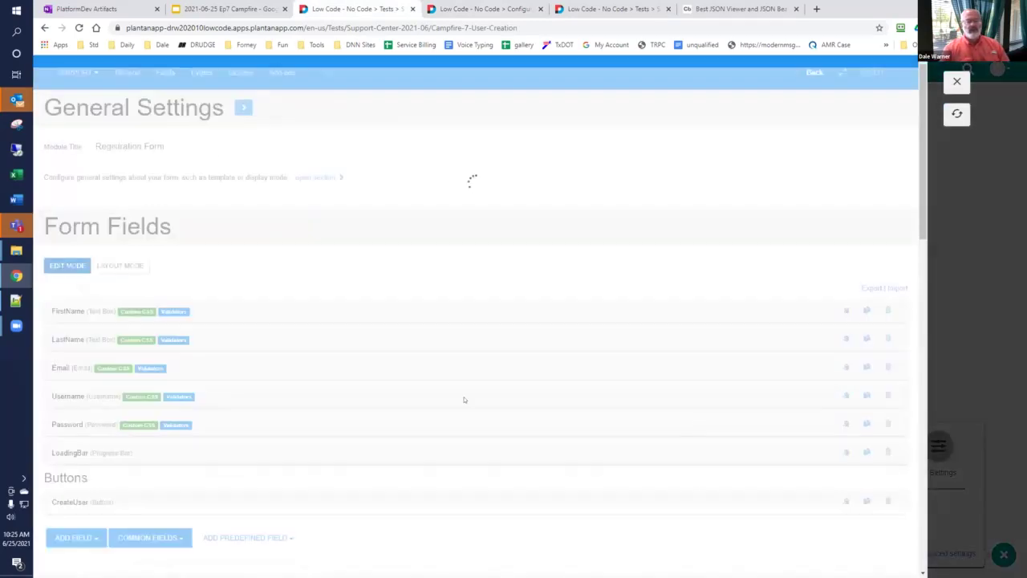
pyautogui.scroll(-3, 481, 361)
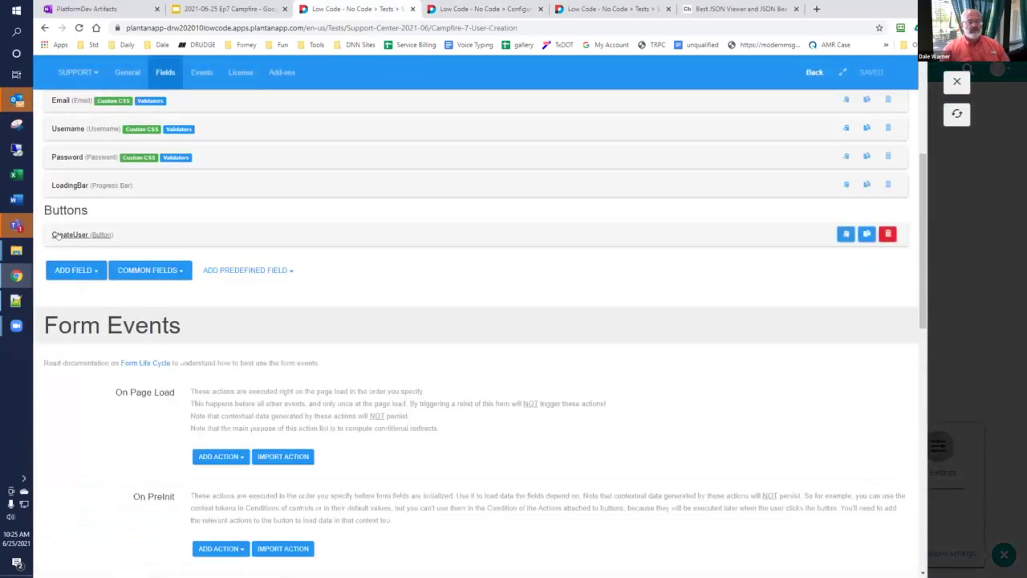
pyautogui.click(64, 233)
pyautogui.scroll(-6, 139, 272)
pyautogui.scroll(-2, 139, 271)
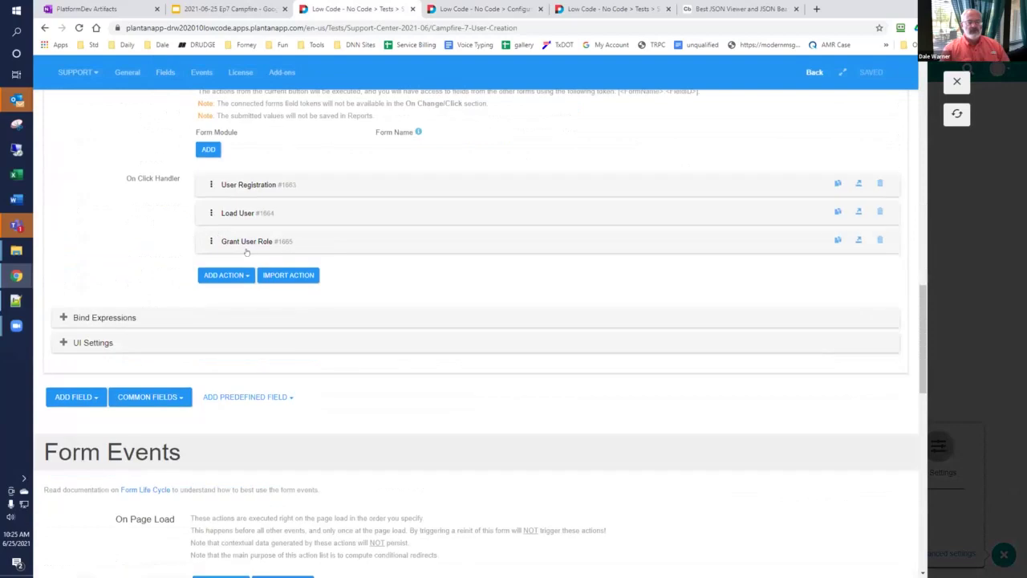
pyautogui.click(237, 212)
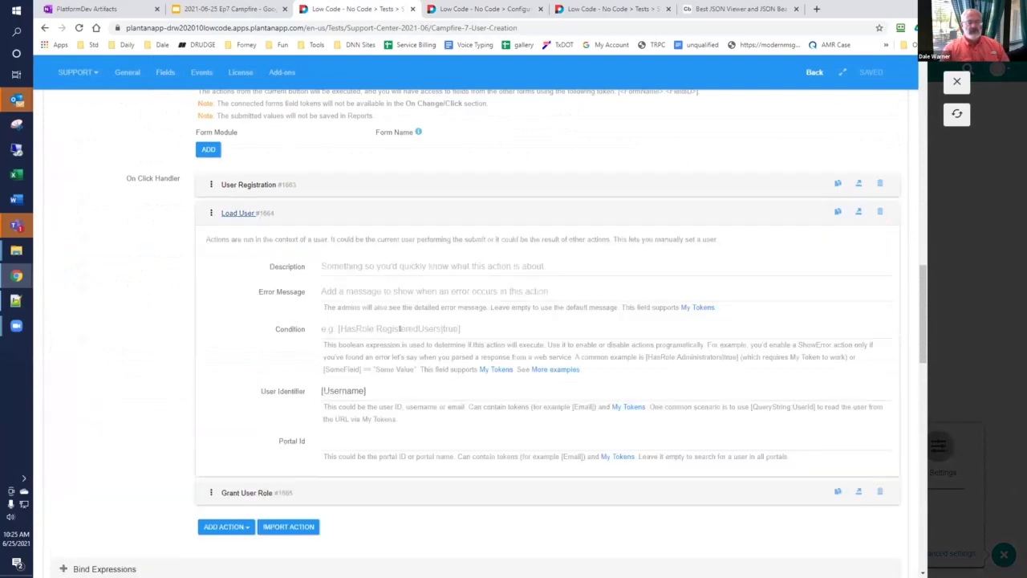
pyautogui.click(400, 329)
pyautogui.write('false')
pyautogui.hotkey('ctrl', 'a')
pyautogui.hotkey('ctrl', 'c')
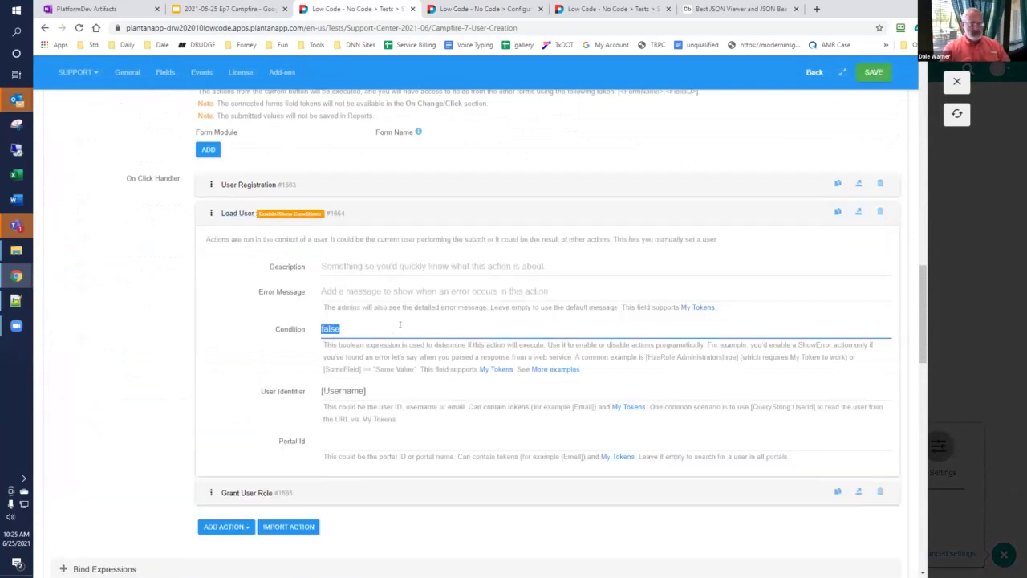
# Step: Set the Grant User Role action's condition to false and save the form
pyautogui.click(265, 491)
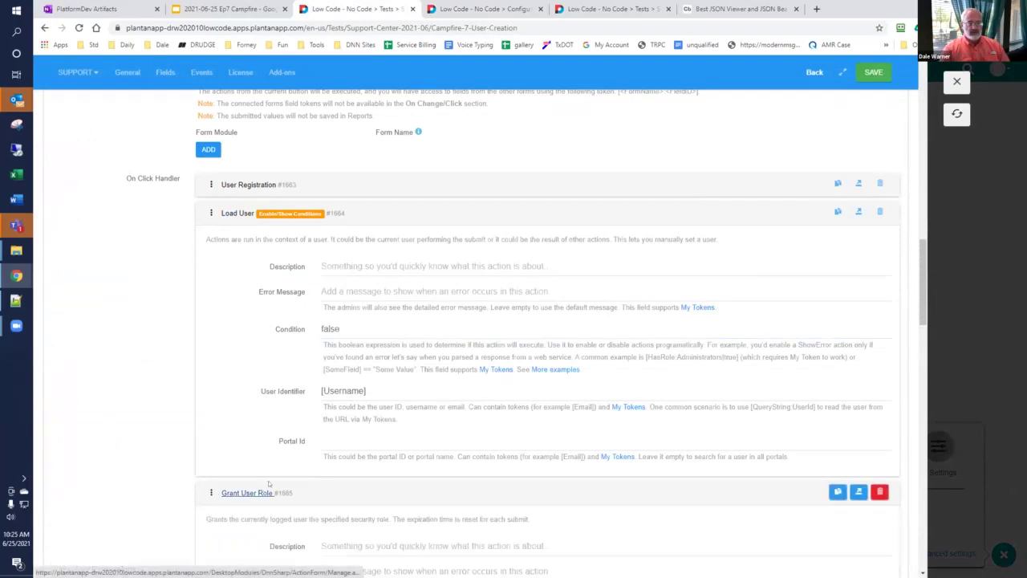
pyautogui.scroll(-4, 377, 383)
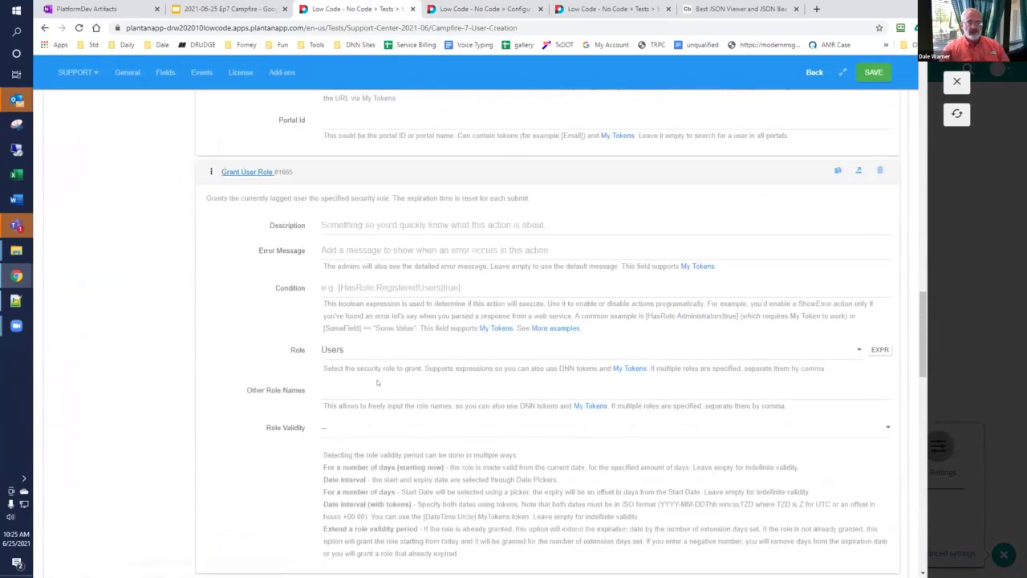
pyautogui.click(363, 287)
pyautogui.hotkey('ctrl', 'v')
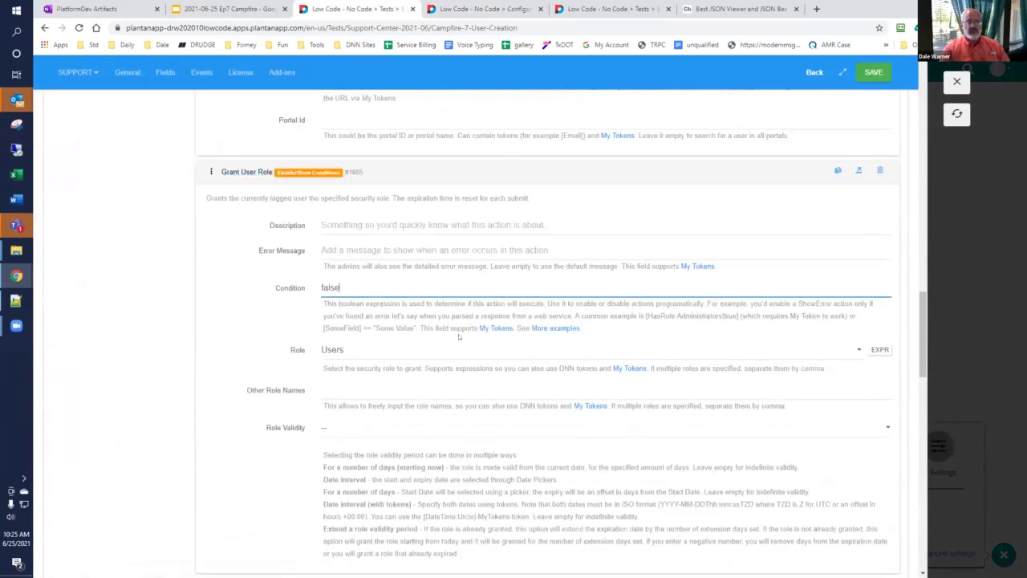
pyautogui.scroll(3, 458, 332)
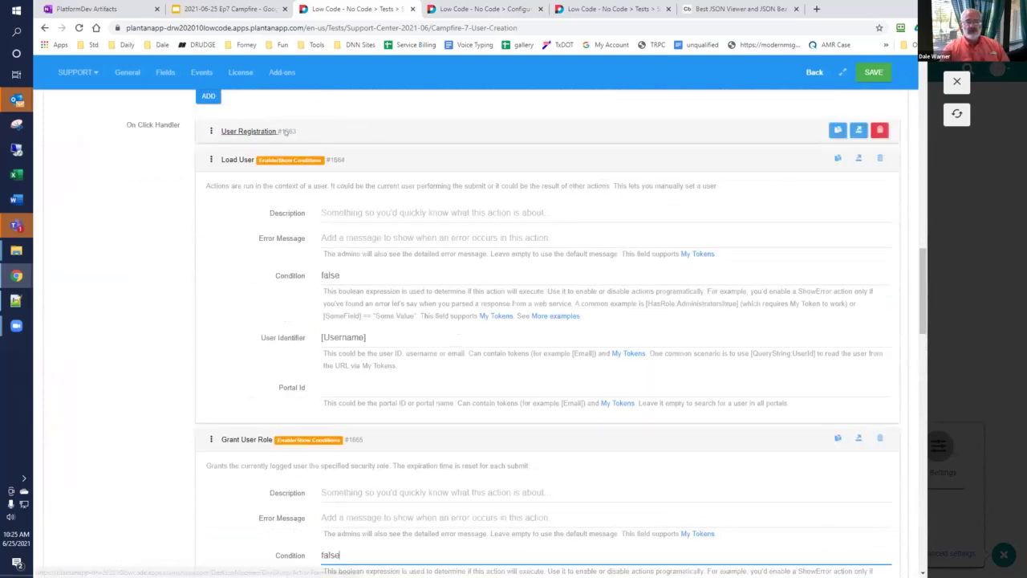
pyautogui.click(874, 72)
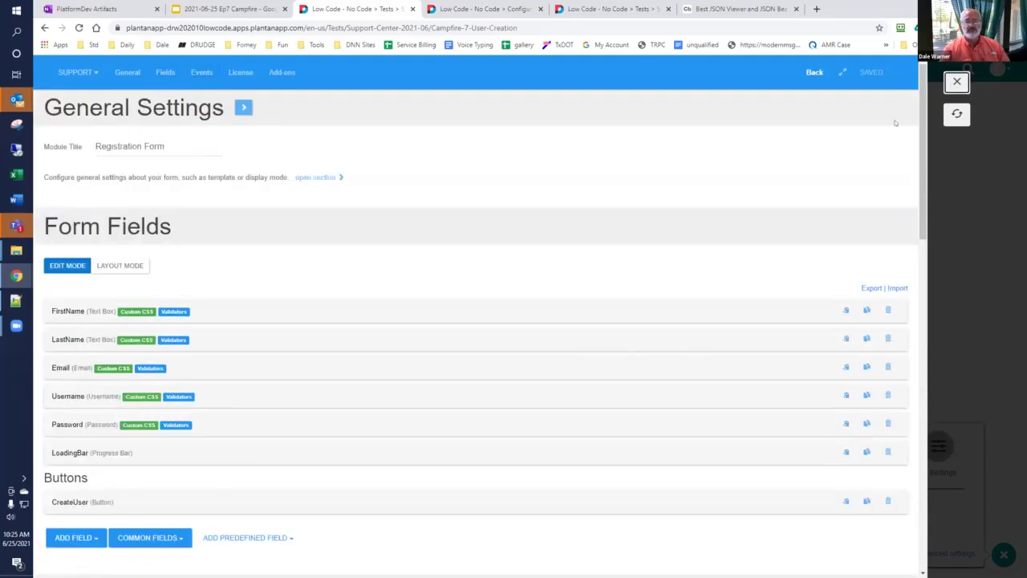
pyautogui.click(957, 82)
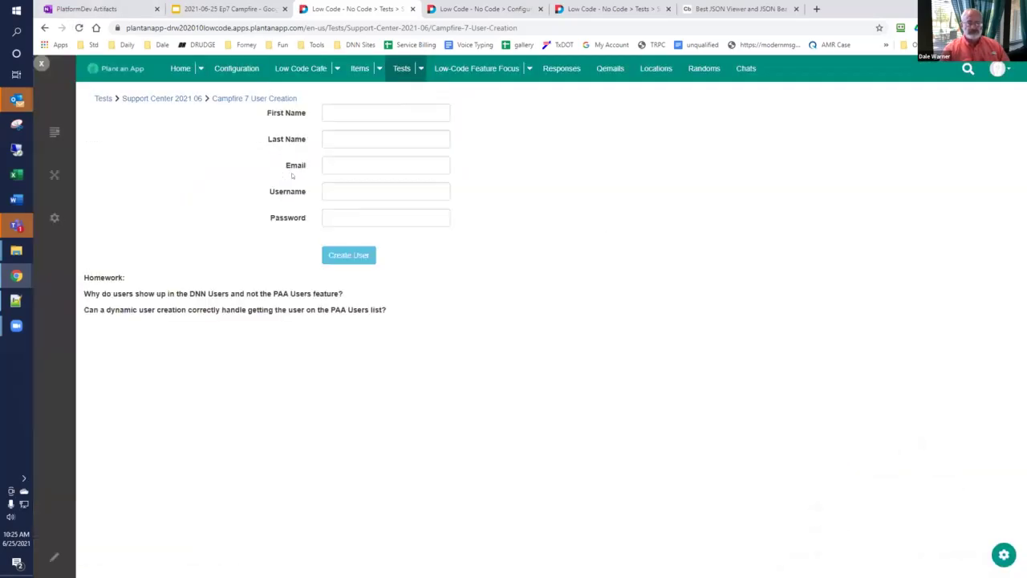
# Step: Enter newuser99 as first and last name, plus a matching .com email address
pyautogui.click(364, 111)
pyautogui.write('newuser99')
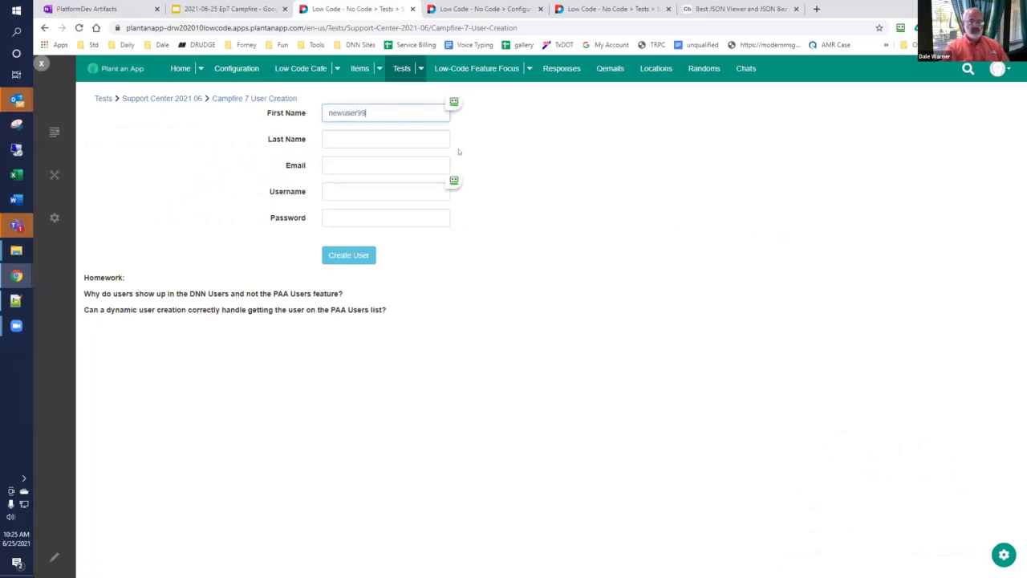
pyautogui.hotkey('ctrl', 'a')
pyautogui.hotkey('ctrl', 'c')
pyautogui.press('Tab')
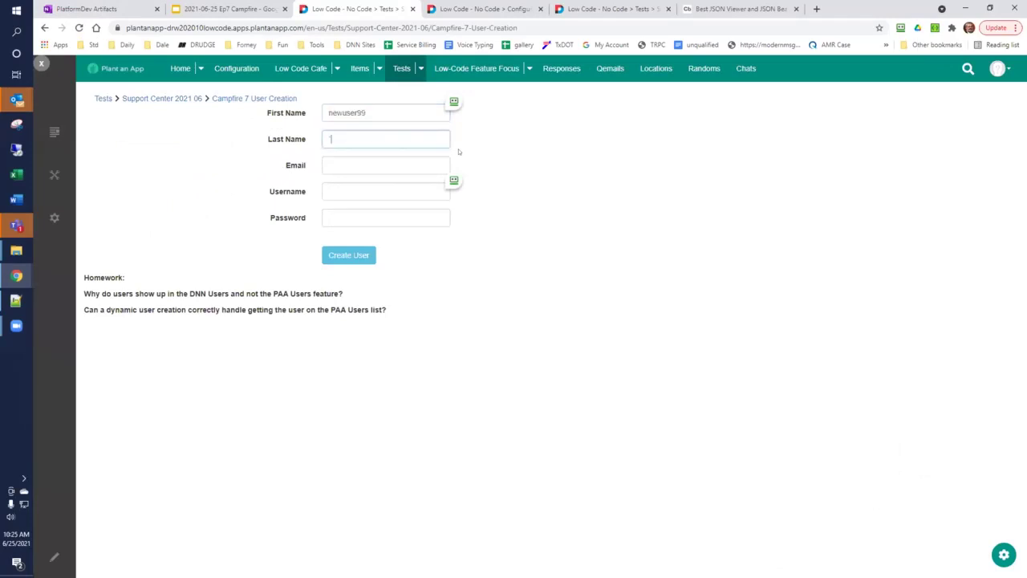
pyautogui.hotkey('ctrl', 'v')
pyautogui.press('Tab')
pyautogui.hotkey('ctrl', 'v')
pyautogui.write('@')
pyautogui.hotkey('ctrl', 'v')
pyautogui.write('.com')
# Step: Fill in username newuser99 and the account password, then submit with Create User
pyautogui.press('Tab')
pyautogui.hotkey('ctrl', 'v')
pyautogui.press('Tab')
pyautogui.hotkey('ctrl', 'v')
pyautogui.hotkey('ctrl', 'v')
pyautogui.click(366, 254)
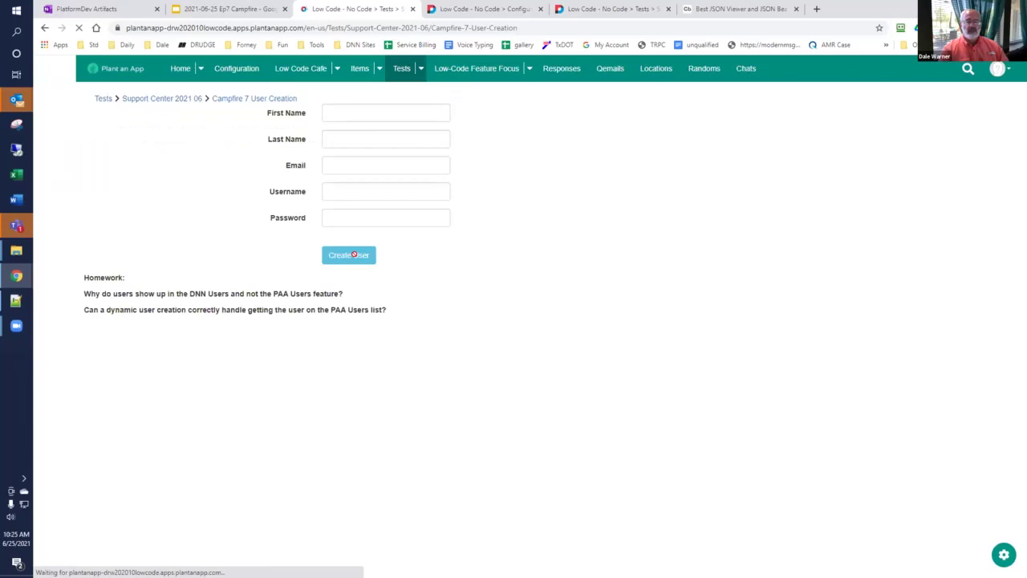
pyautogui.moveTo(61, 175)
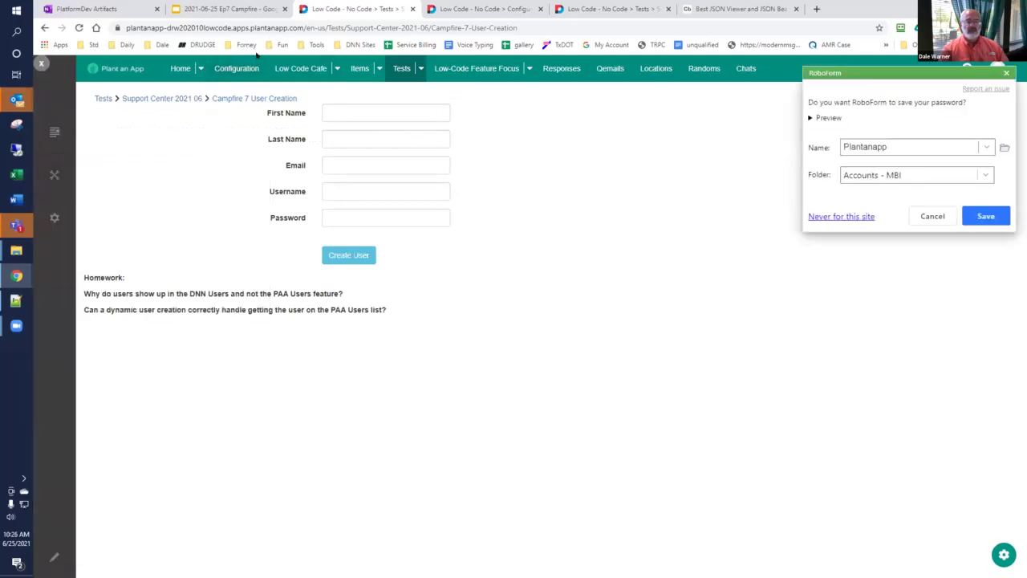
# Step: Check that newuser99 now appears among six app users, then open an empty Add New User dialog
pyautogui.click(232, 68)
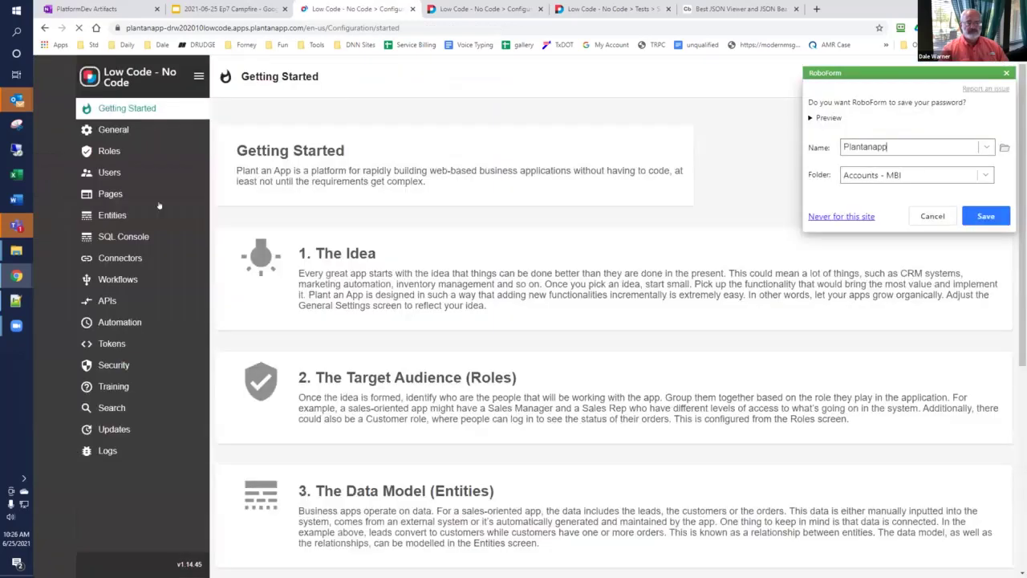
pyautogui.click(109, 172)
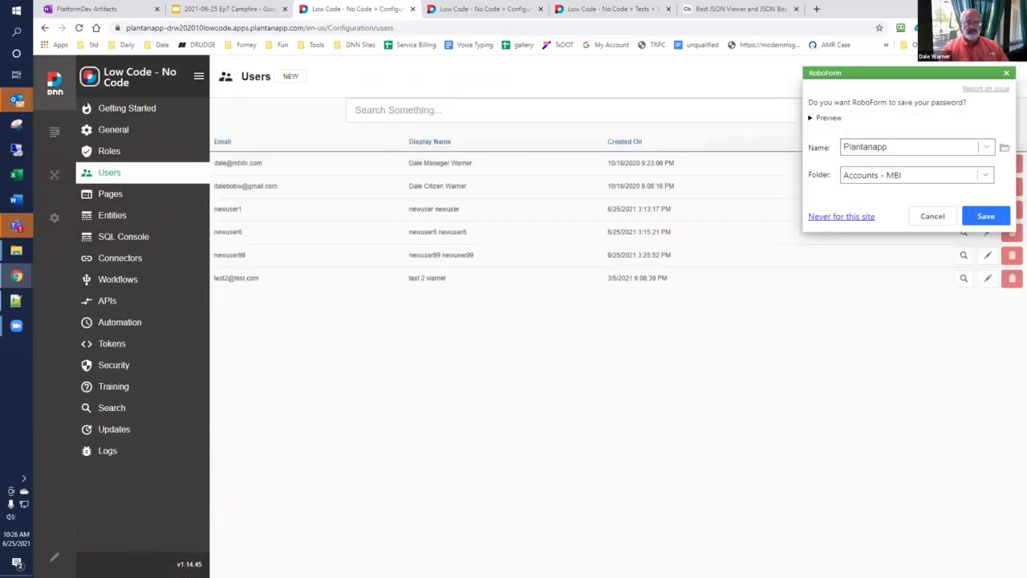
pyautogui.click(1007, 73)
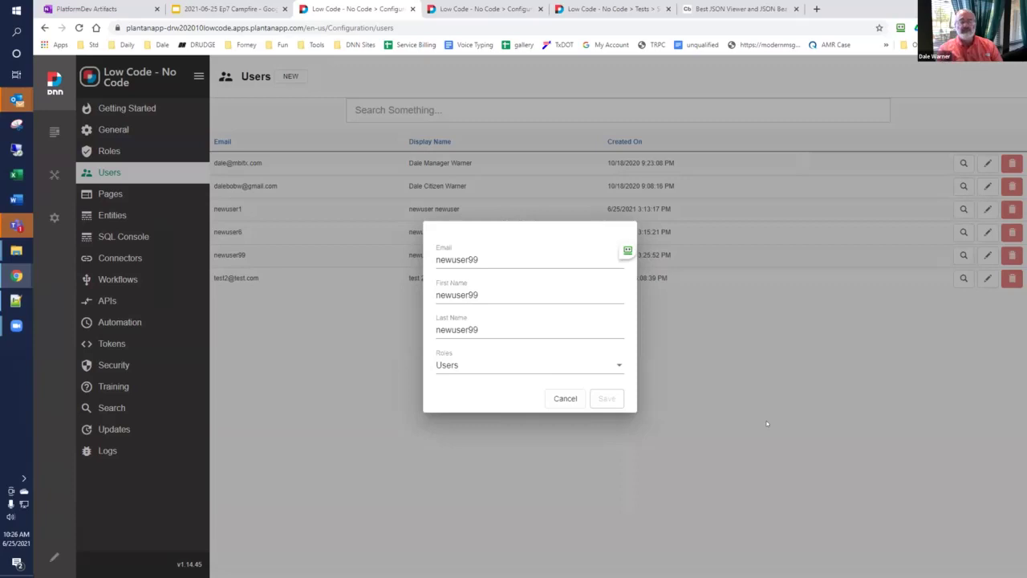
pyautogui.click(767, 424)
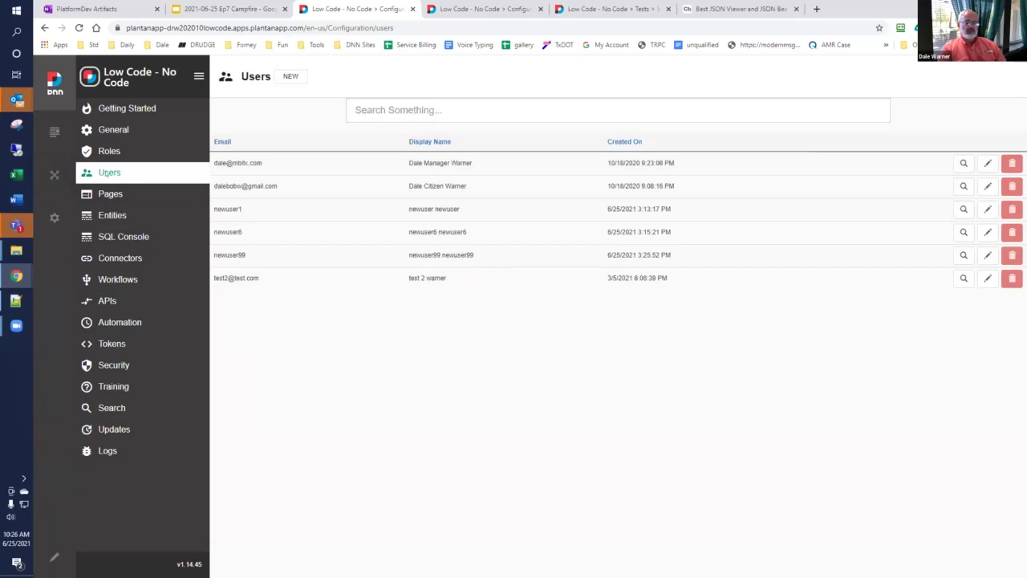
pyautogui.click(289, 76)
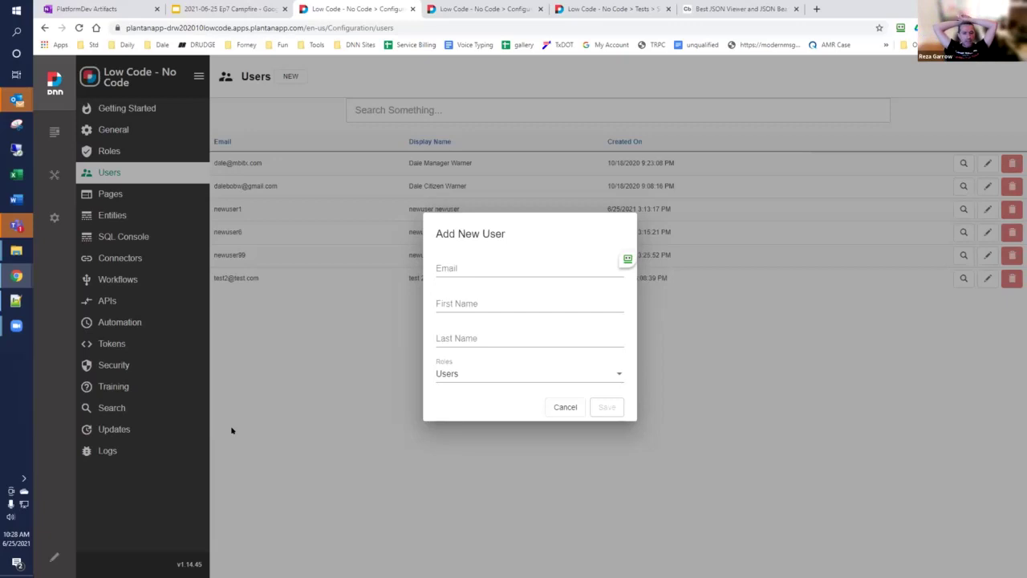
# Step: Reopen the Add New User form, review the assignable roles in its Roles dropdown, then cancel unsaved
pyautogui.click(231, 431)
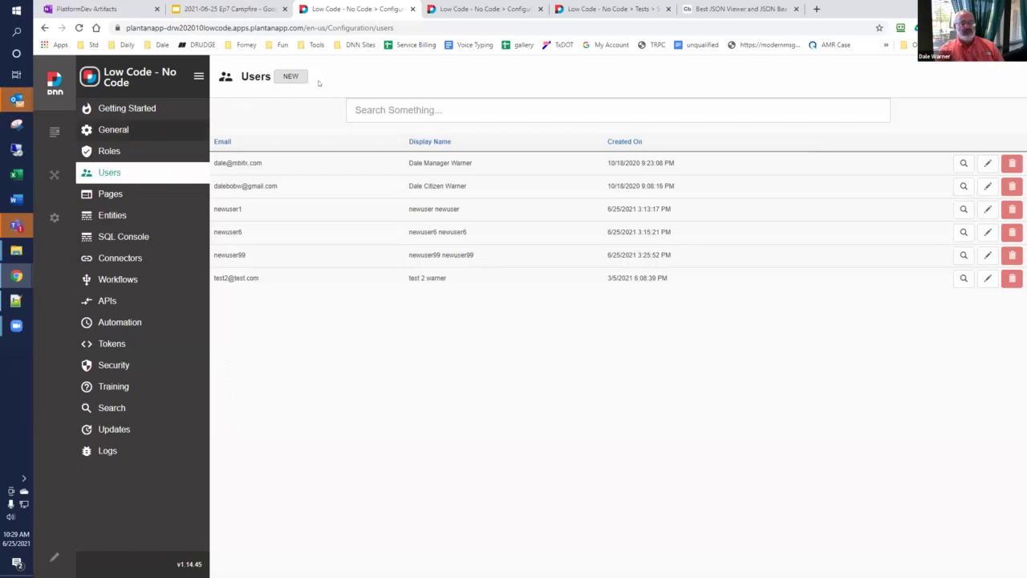
pyautogui.click(290, 77)
pyautogui.click(613, 376)
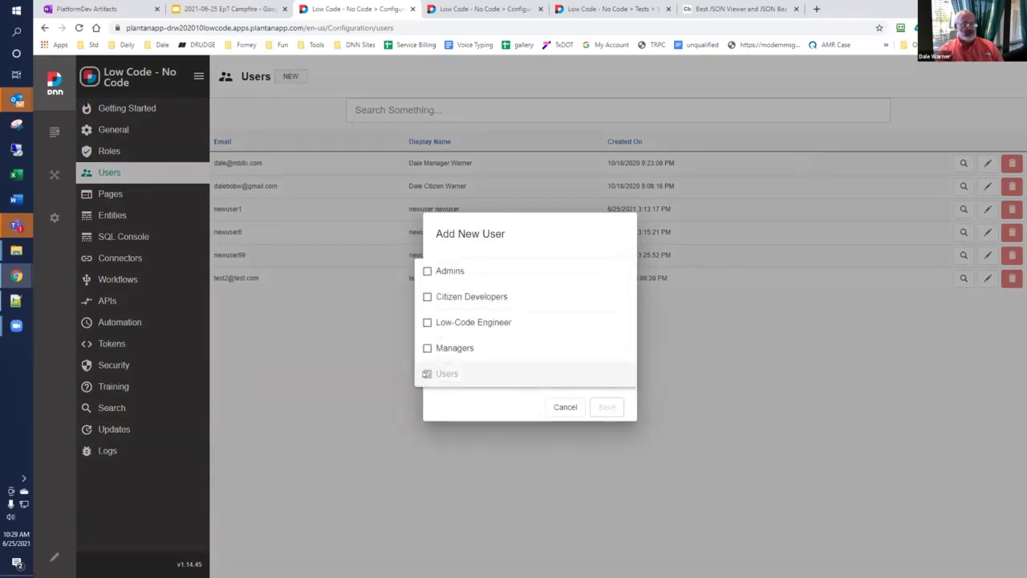
pyautogui.click(745, 509)
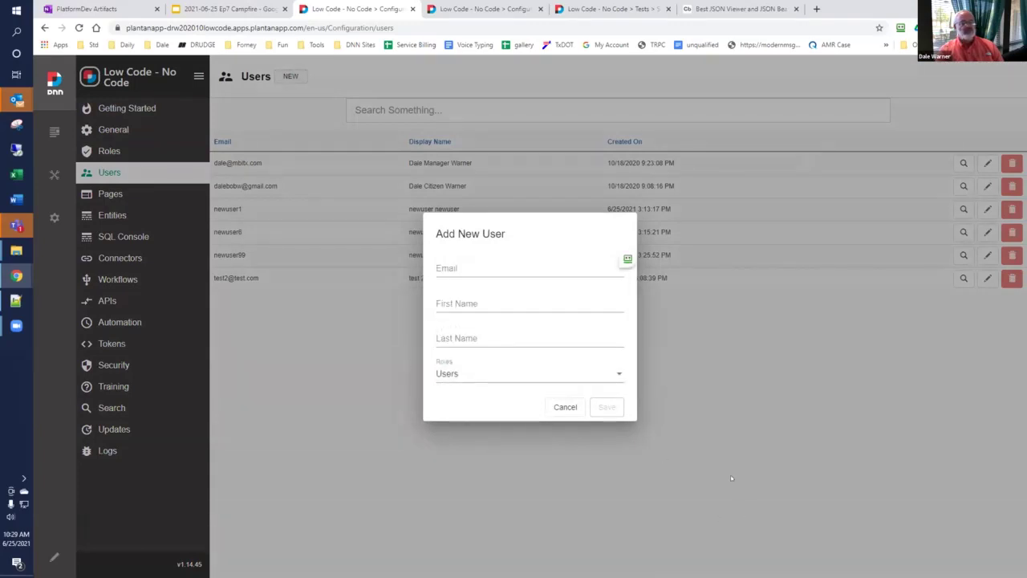
pyautogui.click(717, 477)
pyautogui.moveTo(48, 133)
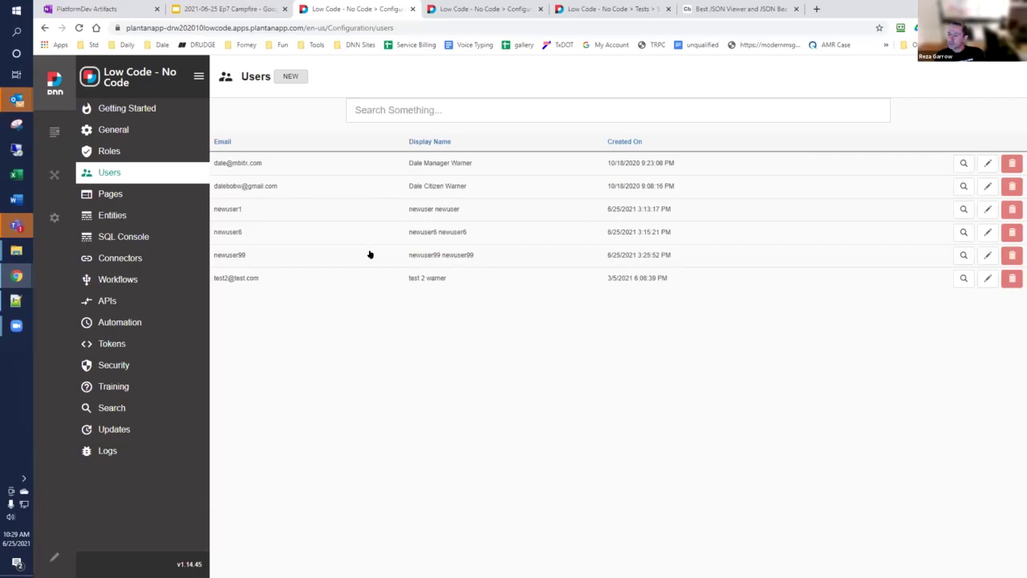
# Step: Go to the app's Roles page, then open the DNN Roles panel and its role group selector
pyautogui.click(112, 151)
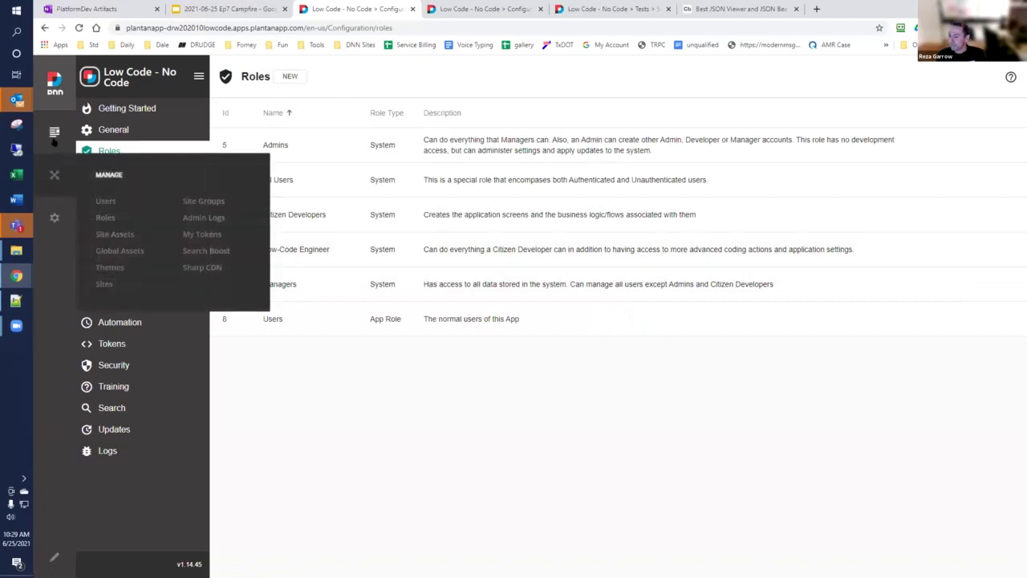
pyautogui.moveTo(54, 175)
pyautogui.click(105, 217)
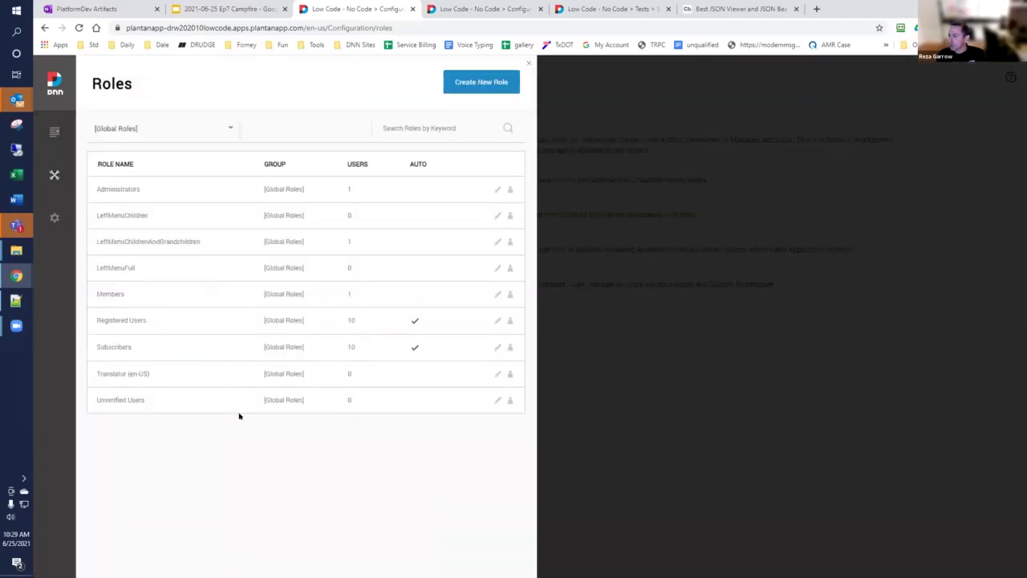
pyautogui.click(213, 130)
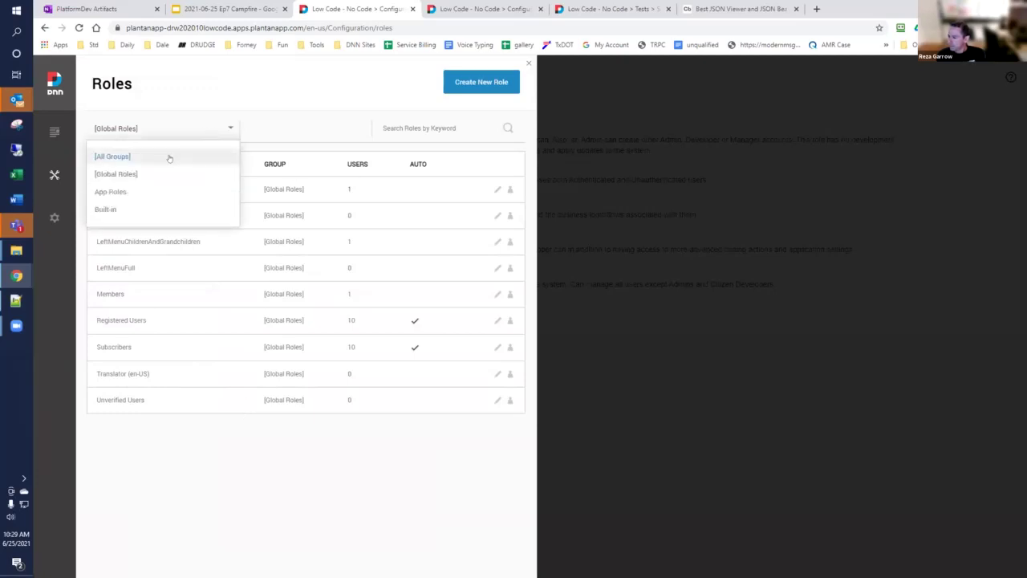
# Step: List roles from all groups in the DNN Roles panel, then close the panel
pyautogui.click(112, 156)
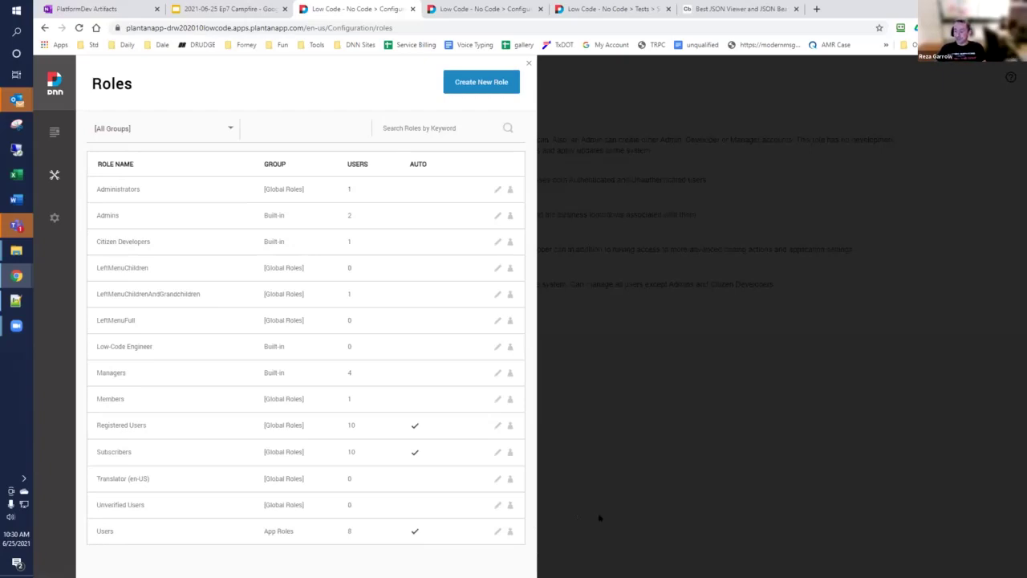
pyautogui.click(528, 65)
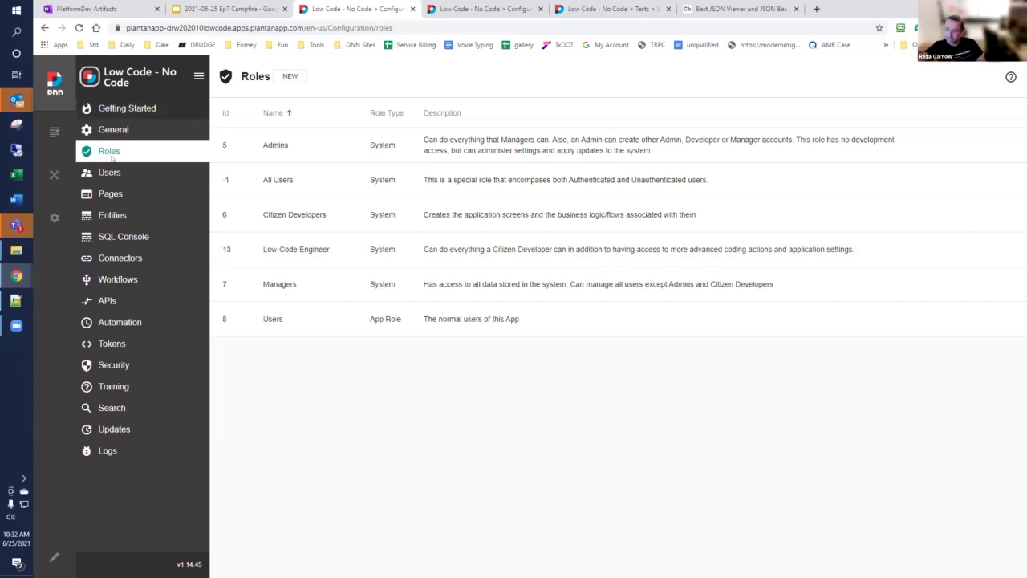
# Step: Return to the Users list and bring up a blank Add New User form
pyautogui.click(104, 174)
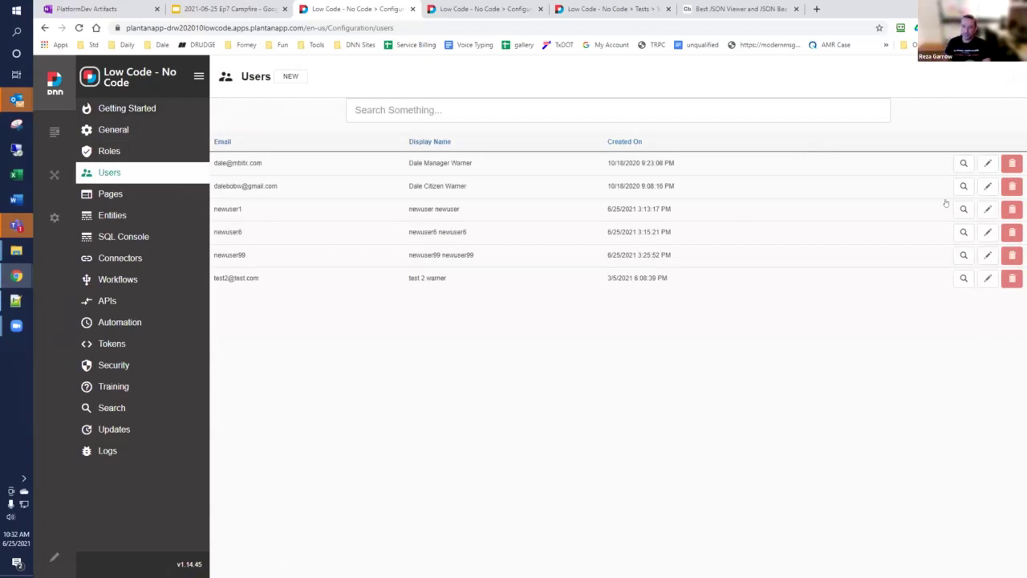
pyautogui.click(292, 78)
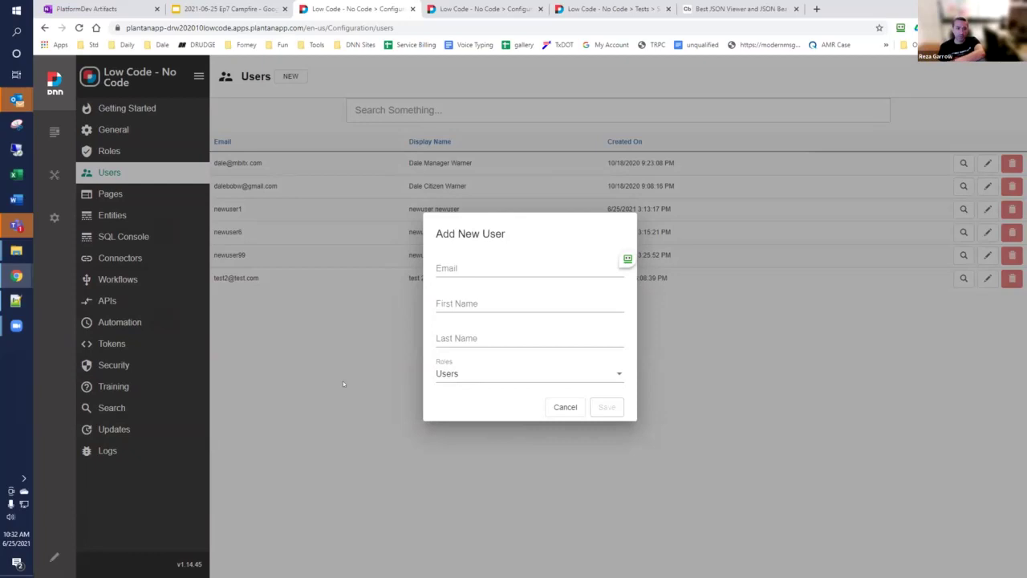
# Step: Discard the Add New User form and switch to the Ep7 Campfire slide deck
pyautogui.click(342, 384)
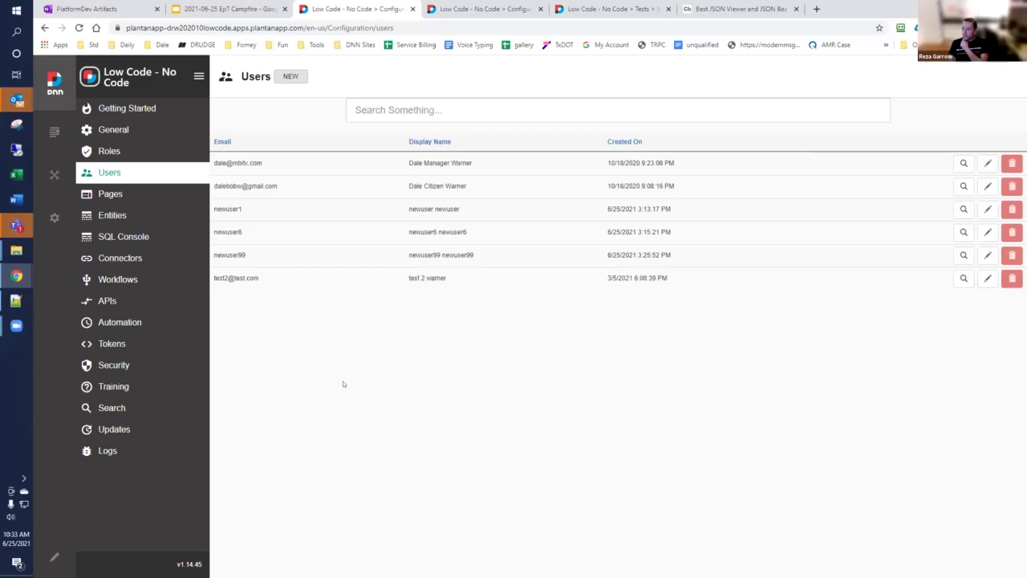
pyautogui.click(240, 7)
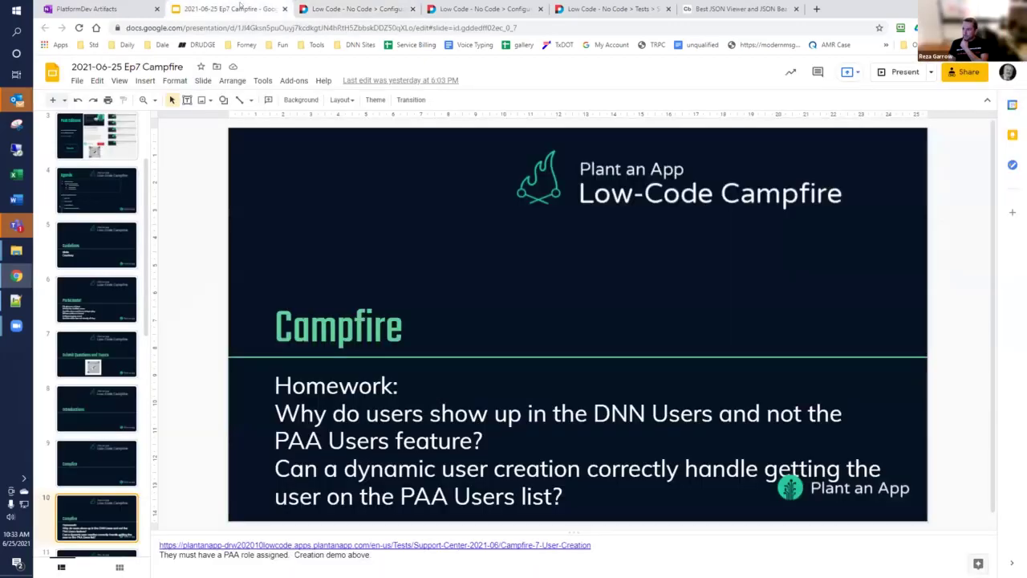
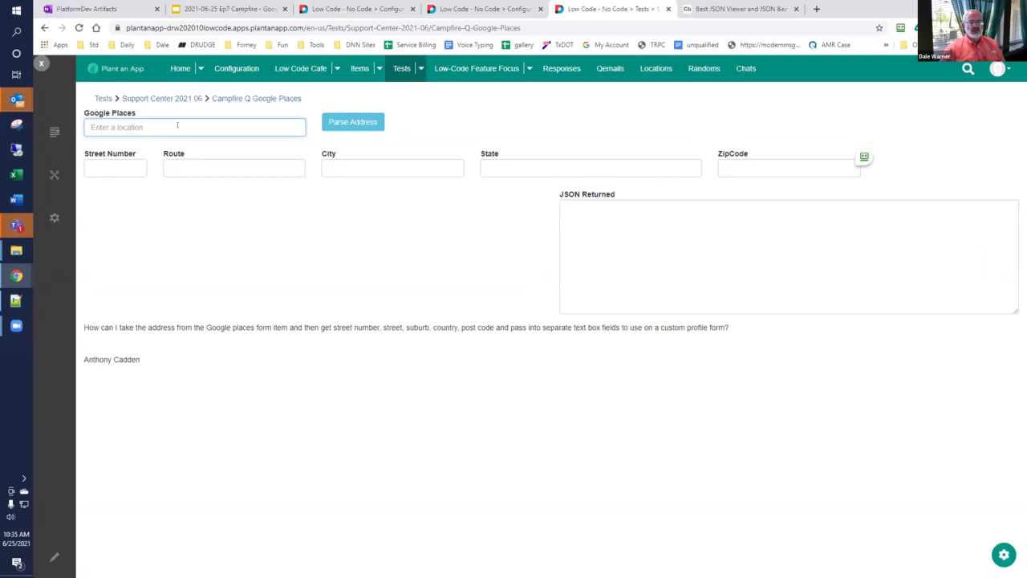
# Step: Open the Google Places form builder and review the Google Places field's settings and returned fields
pyautogui.click(1007, 557)
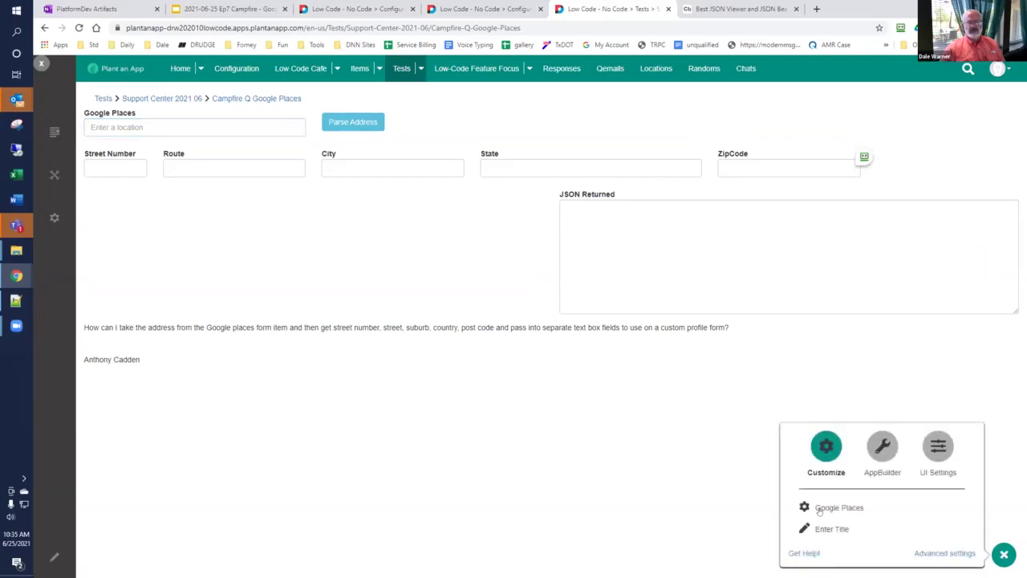
pyautogui.click(819, 509)
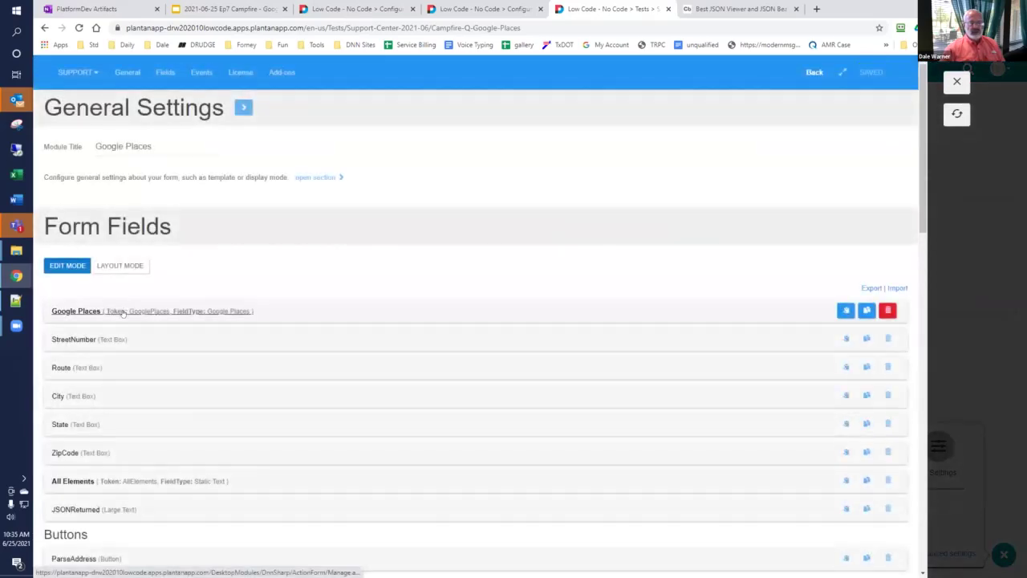
pyautogui.click(122, 311)
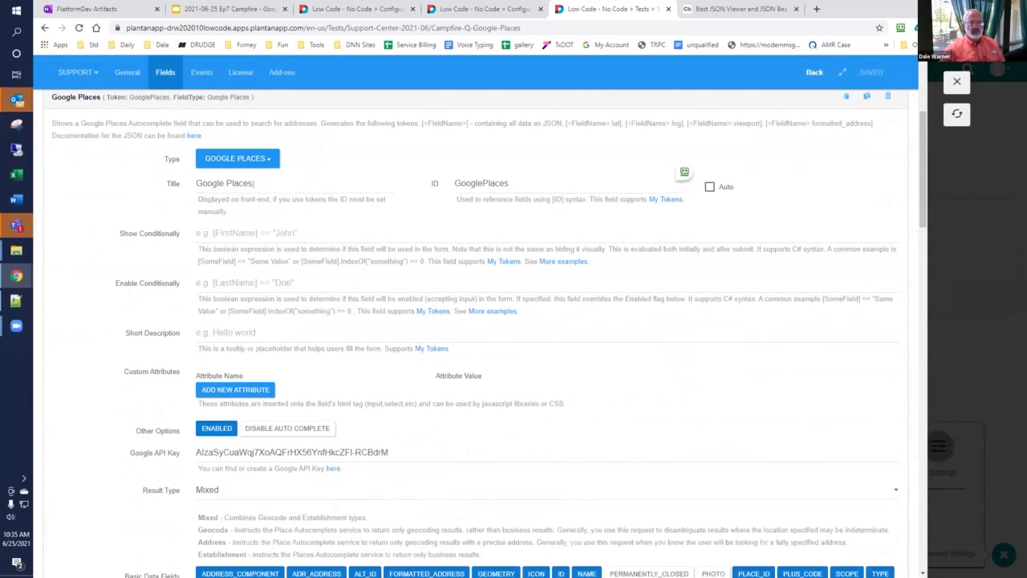
pyautogui.scroll(-1, 452, 222)
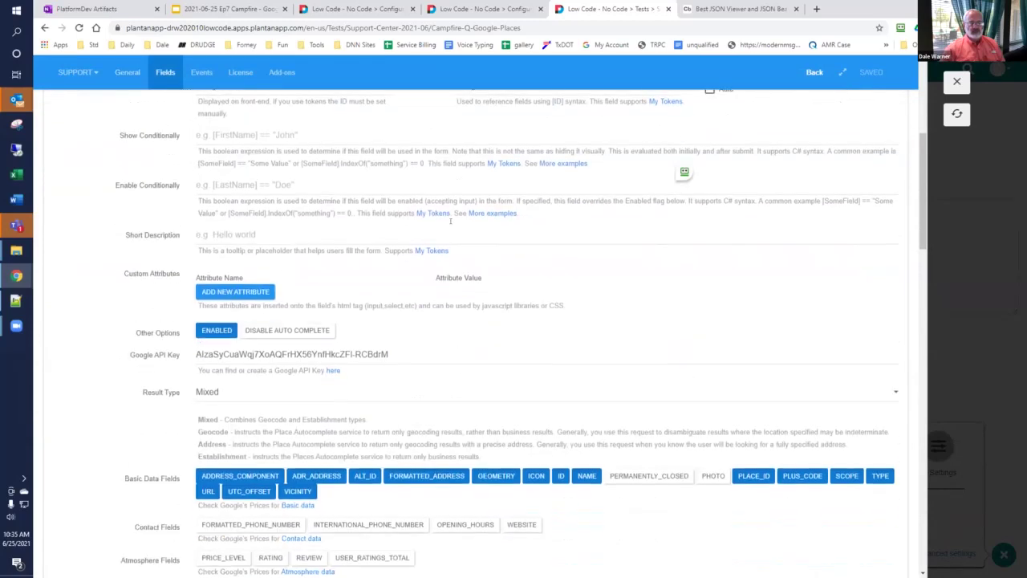
pyautogui.scroll(-2, 204, 269)
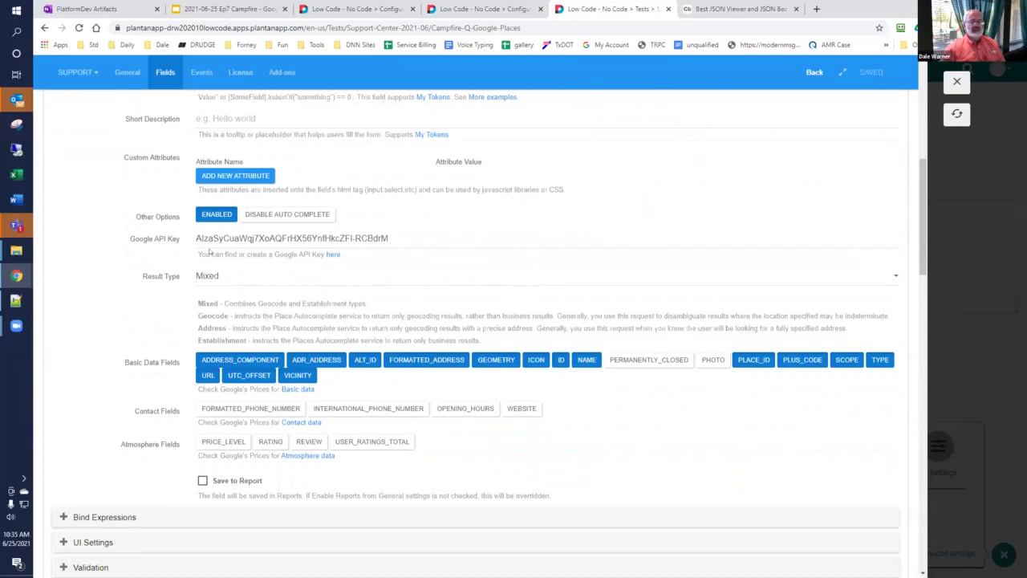
pyautogui.scroll(-1, 208, 253)
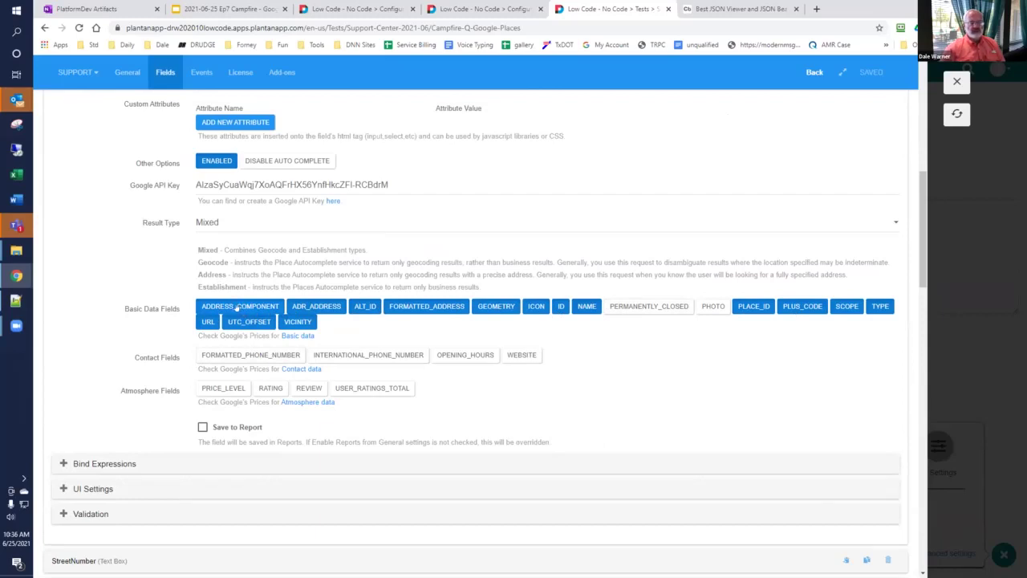
pyautogui.scroll(-1, 237, 307)
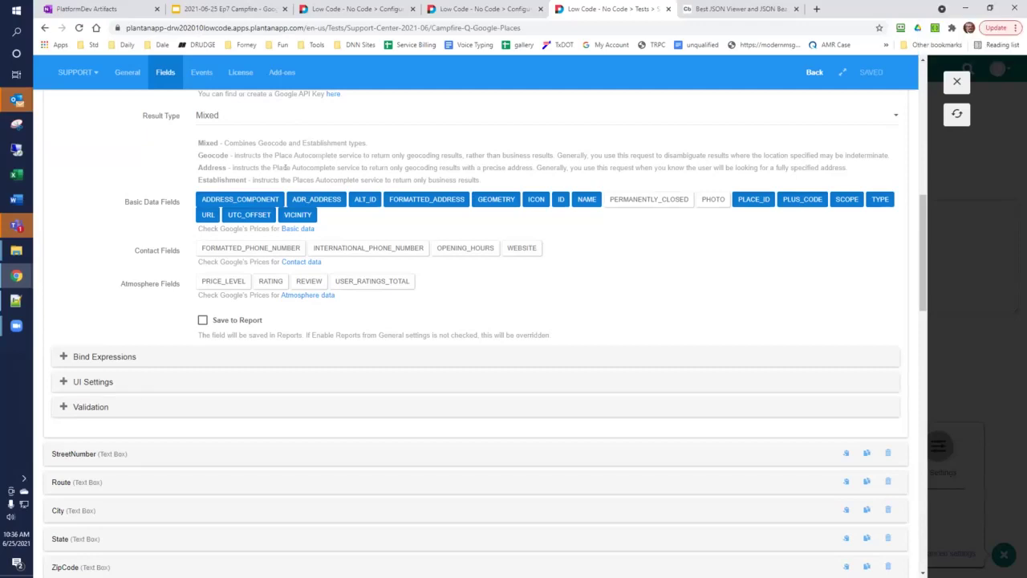
pyautogui.scroll(-5, 285, 167)
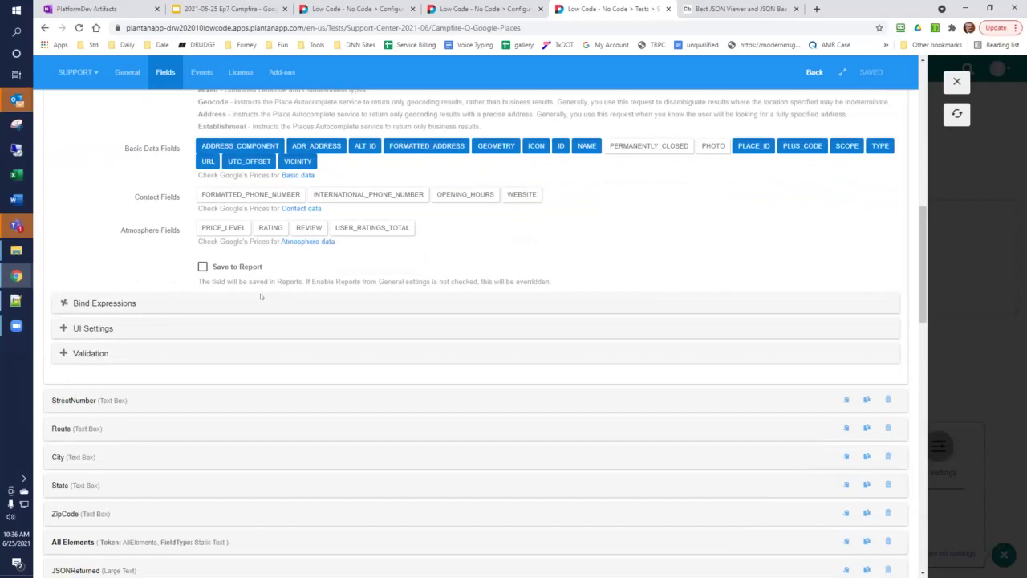
pyautogui.scroll(-1, 137, 332)
# Step: Add a Google Places field by searching 'goo' in the field-type list
pyautogui.click(84, 283)
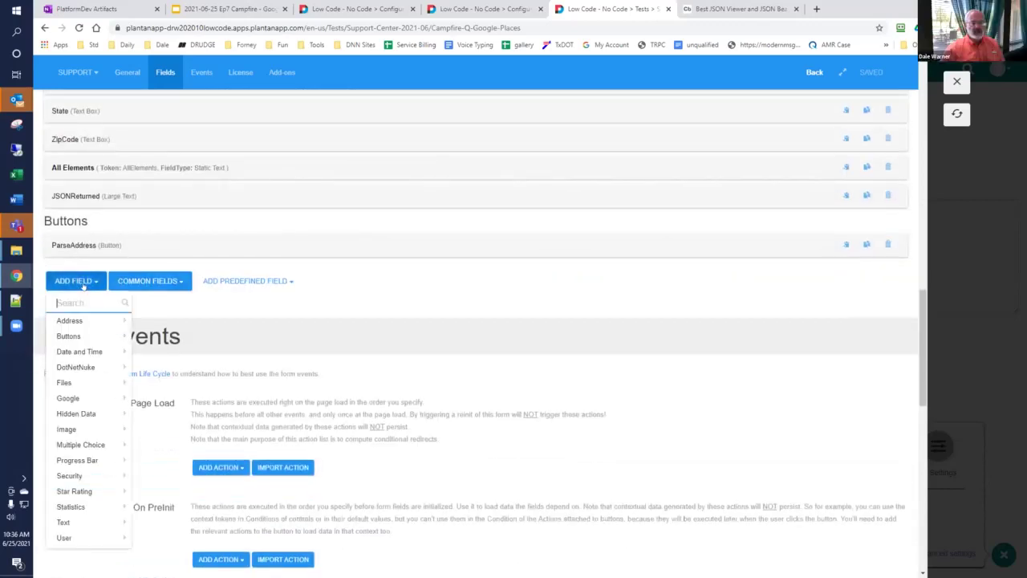
pyautogui.write('goo')
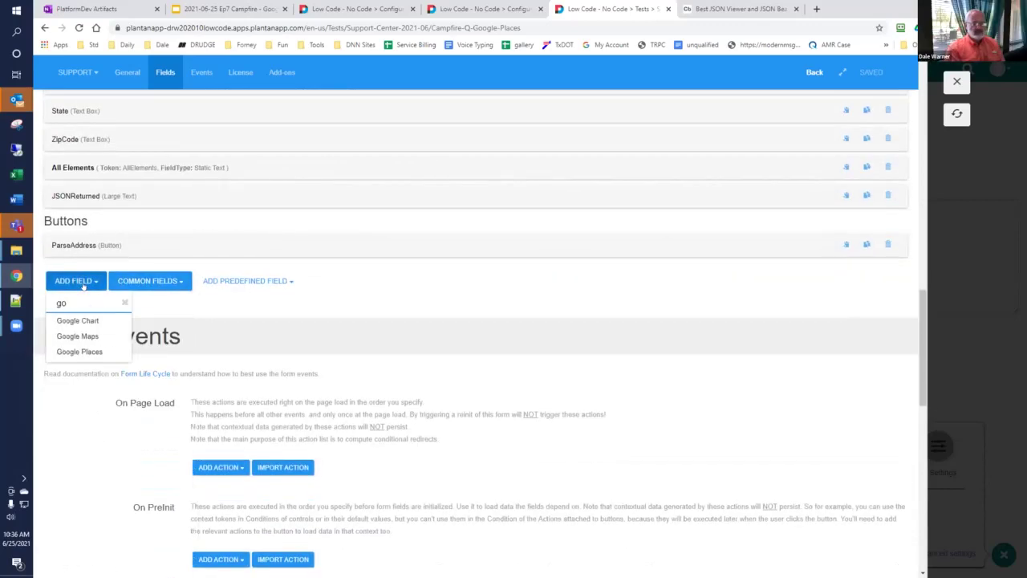
pyautogui.click(64, 352)
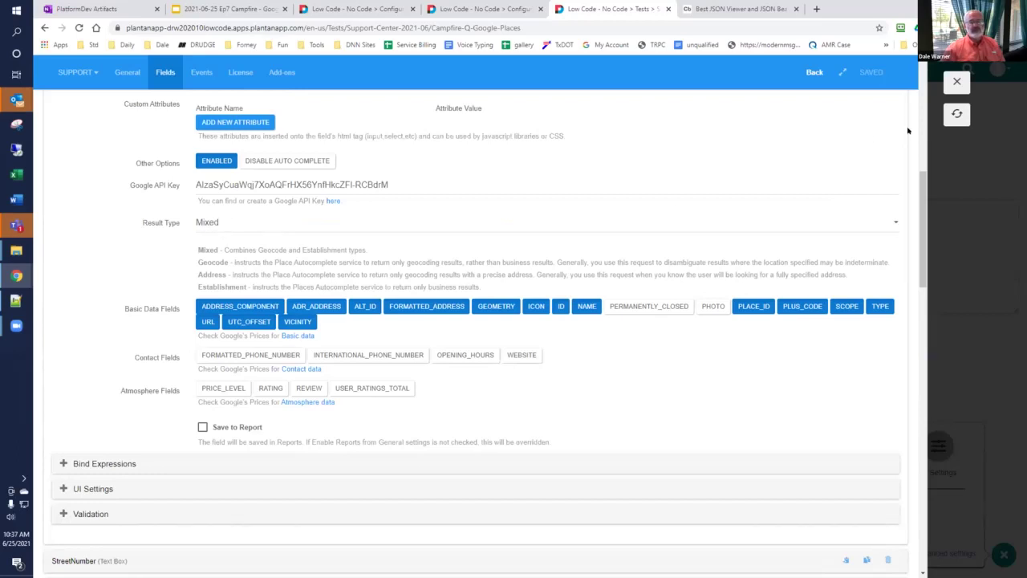
# Step: Reload the test page and parse the 13011 Forney, TX address into separate fields
pyautogui.click(955, 82)
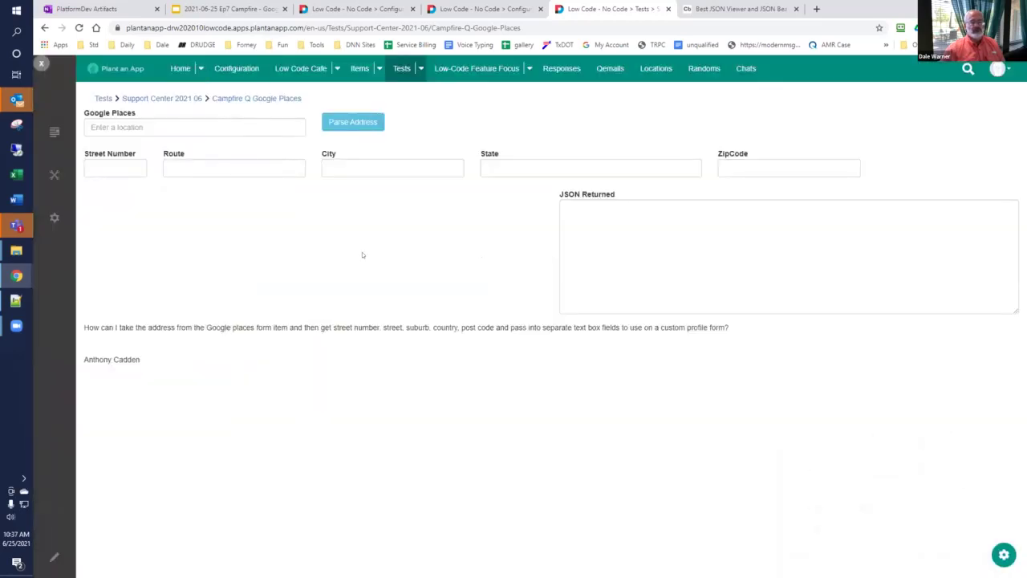
pyautogui.click(260, 98)
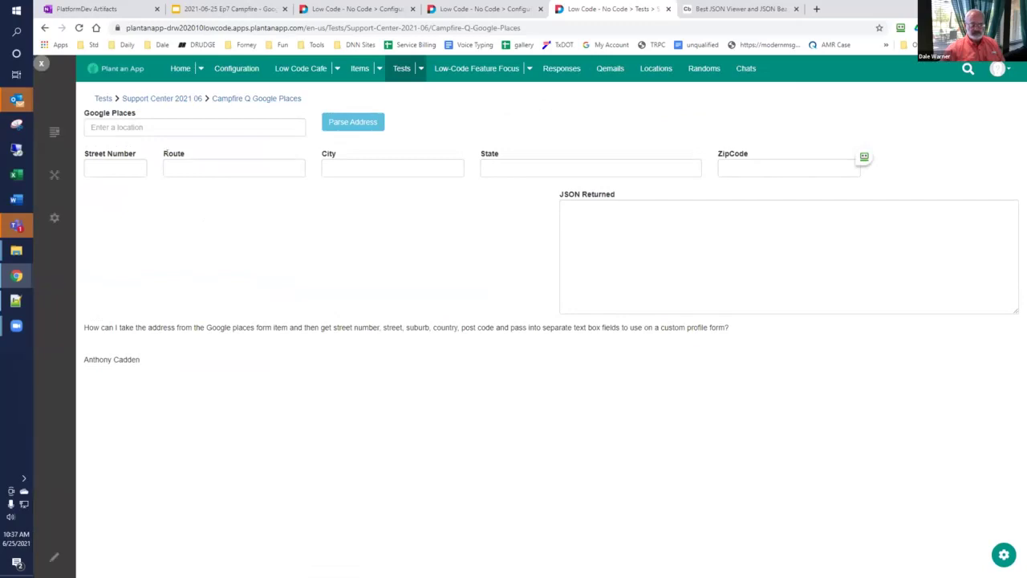
pyautogui.click(167, 125)
pyautogui.write('13011')
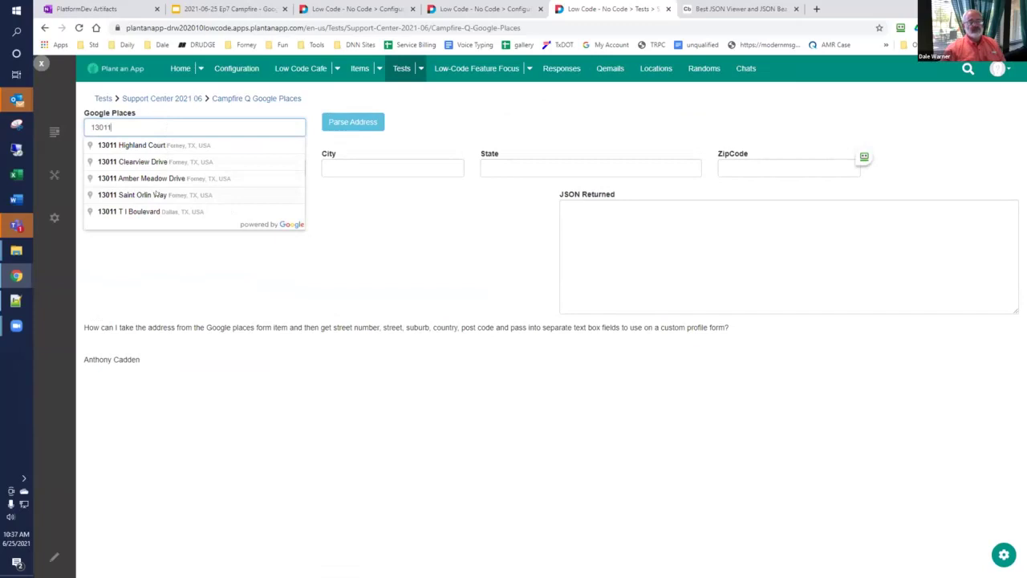
pyautogui.click(155, 194)
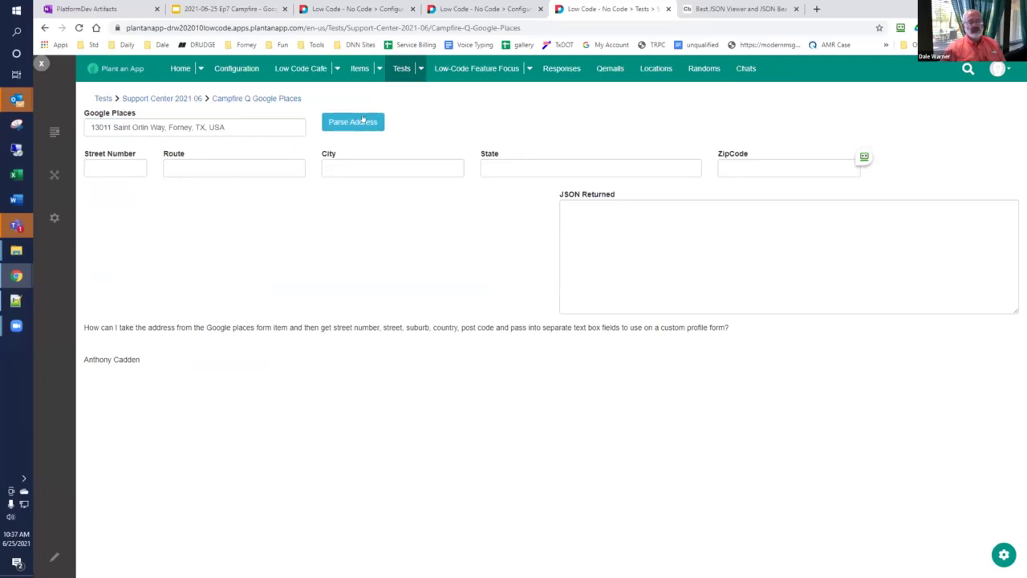
pyautogui.click(340, 121)
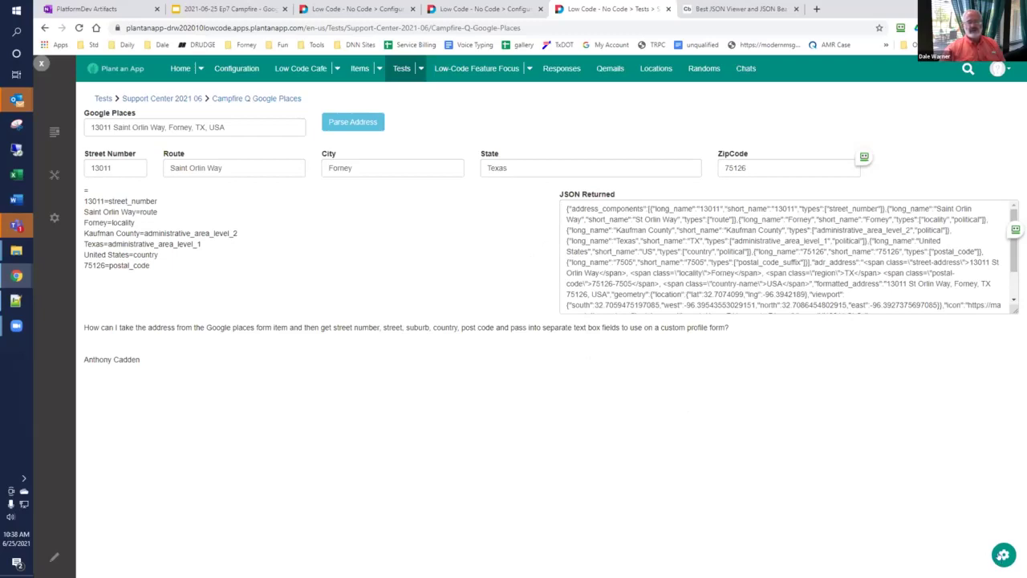
# Step: In the Google Places form builder, switch the field's Result Type to Address and save
pyautogui.click(1003, 553)
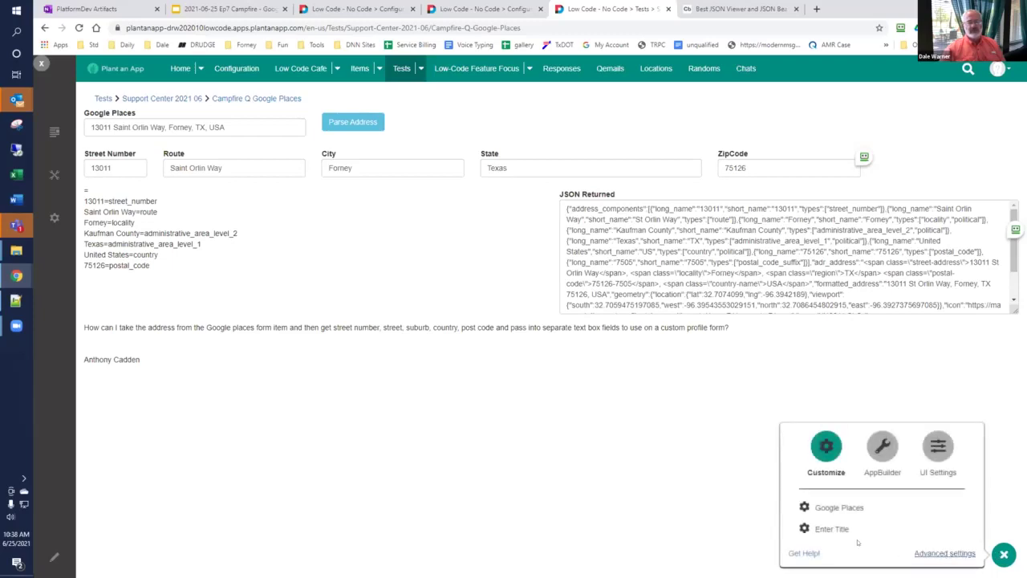
pyautogui.click(828, 508)
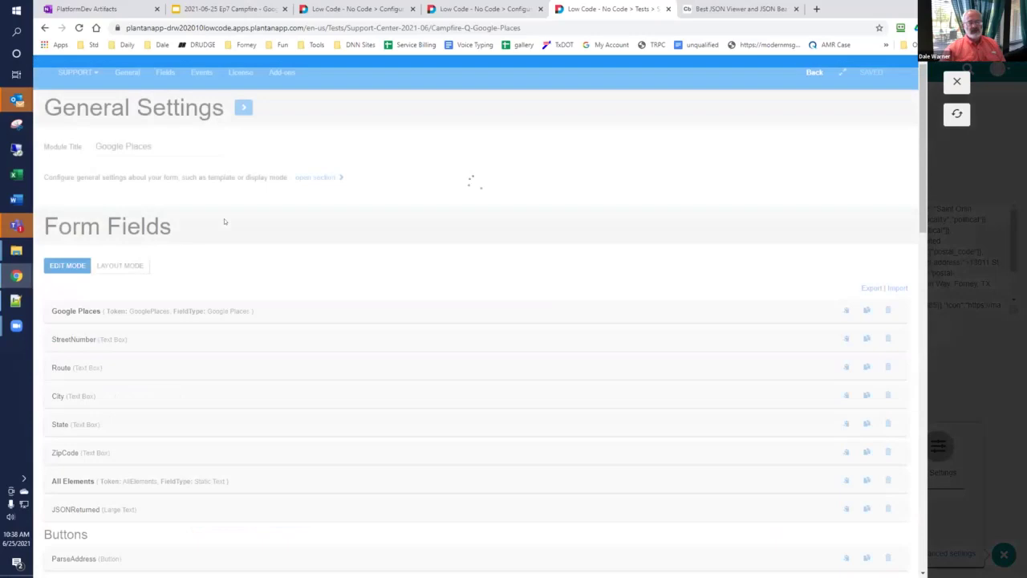
pyautogui.scroll(-3, 120, 273)
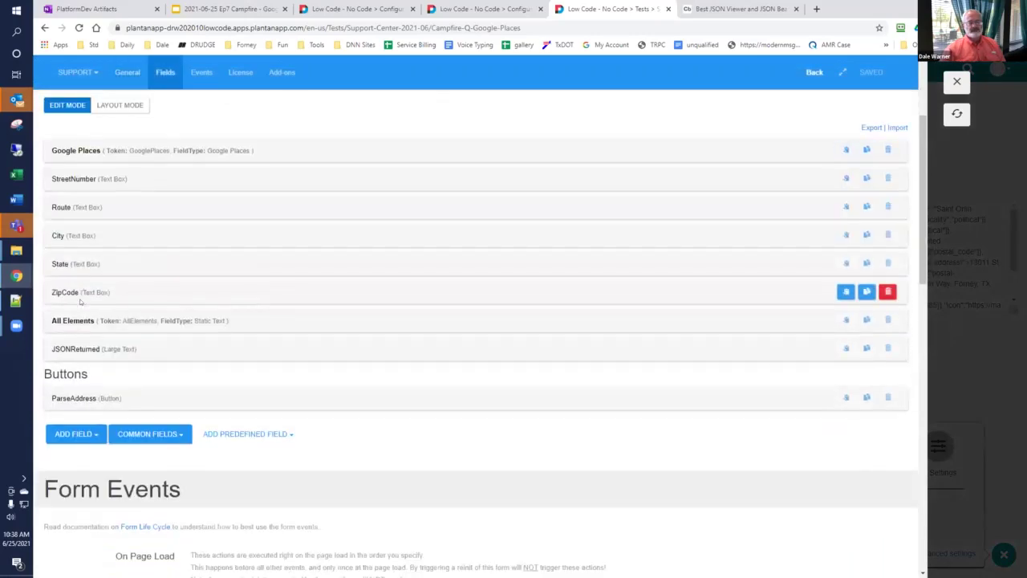
pyautogui.click(97, 151)
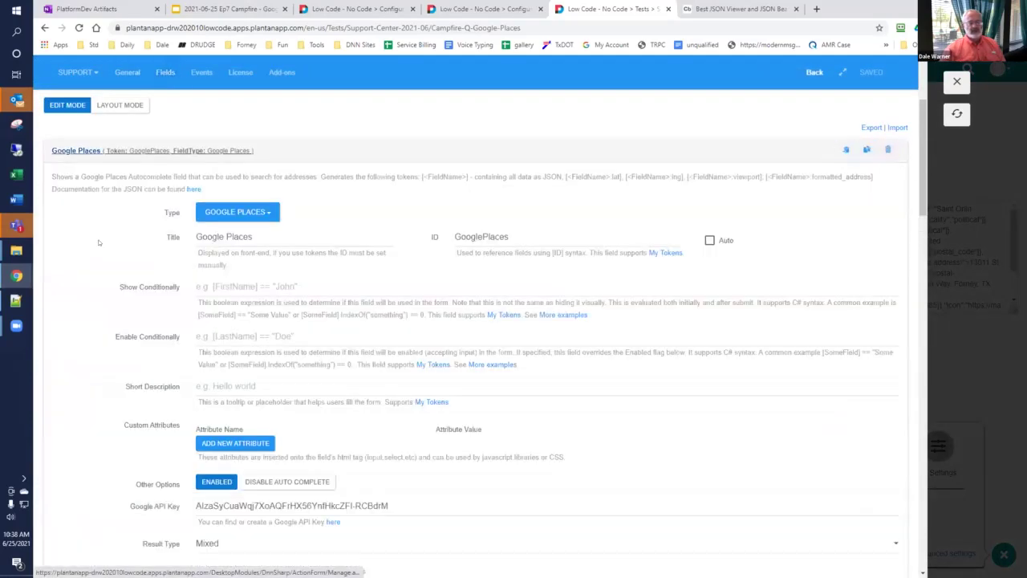
pyautogui.scroll(-8, 107, 241)
pyautogui.scroll(2, 210, 209)
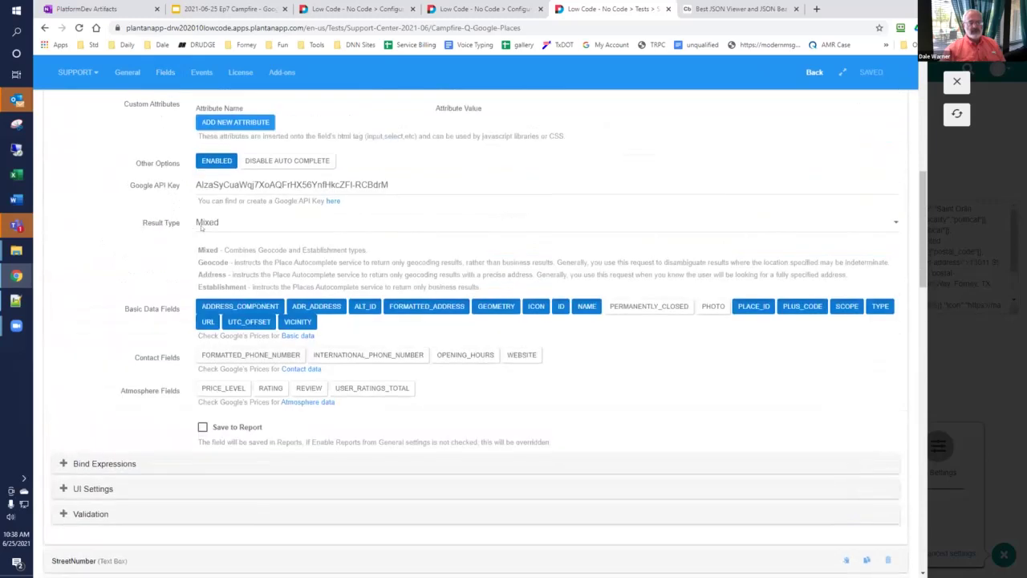
pyautogui.click(226, 221)
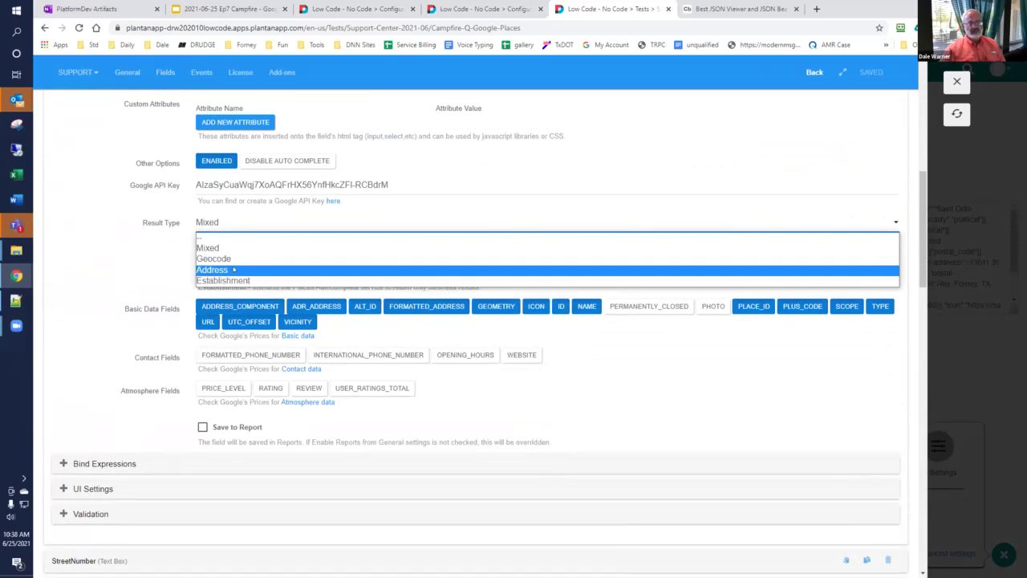
pyautogui.click(234, 270)
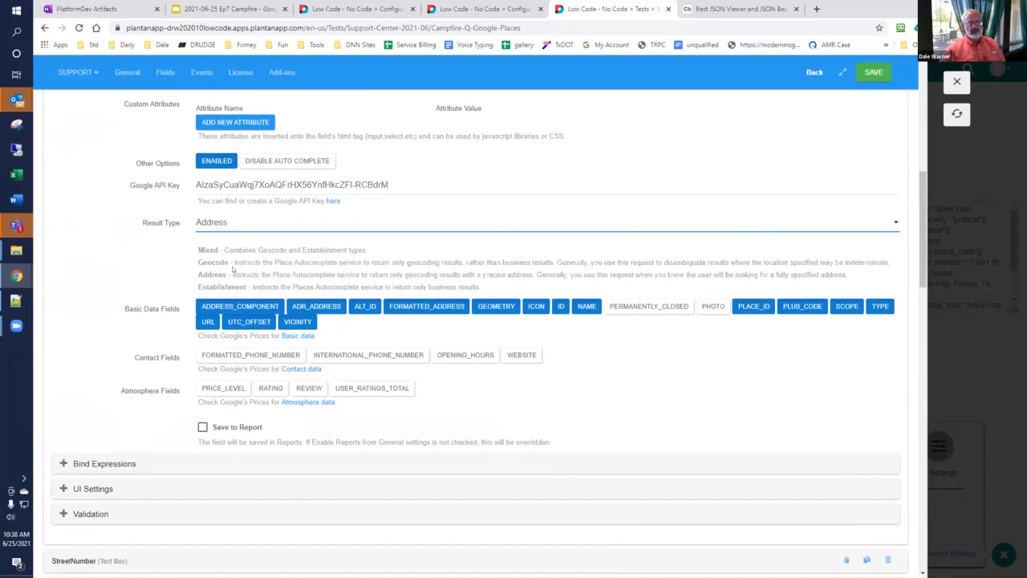
pyautogui.click(873, 72)
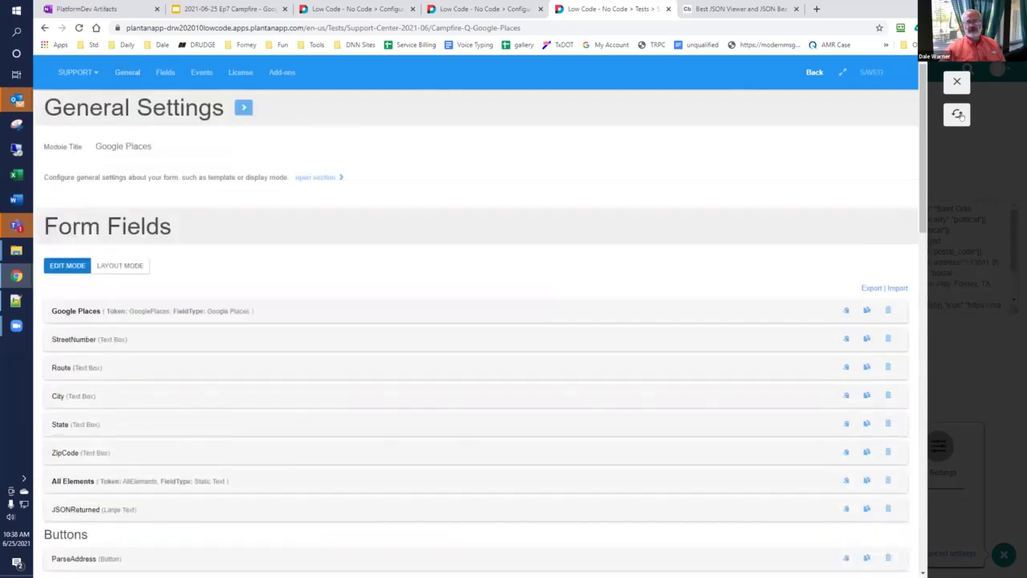
# Step: Parse the 13011 Forney, TX address again and select the full JSON Returned text
pyautogui.click(957, 113)
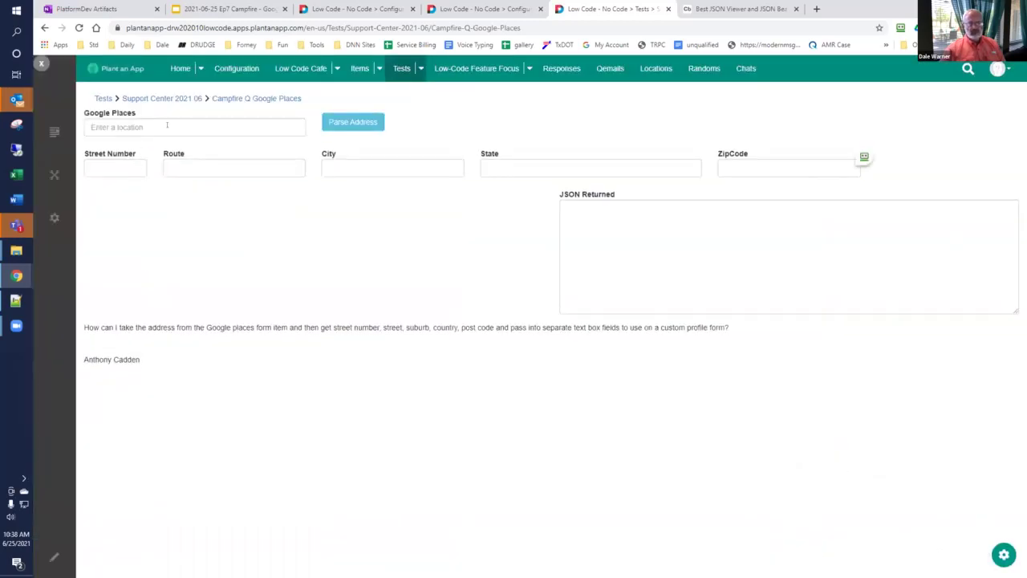
pyautogui.click(167, 124)
pyautogui.write('13')
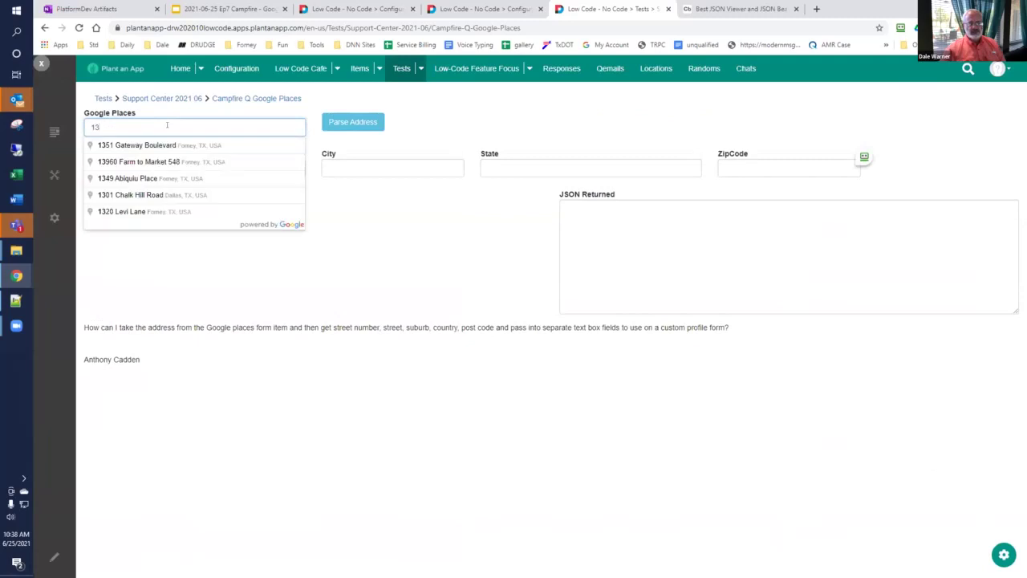
pyautogui.write('011')
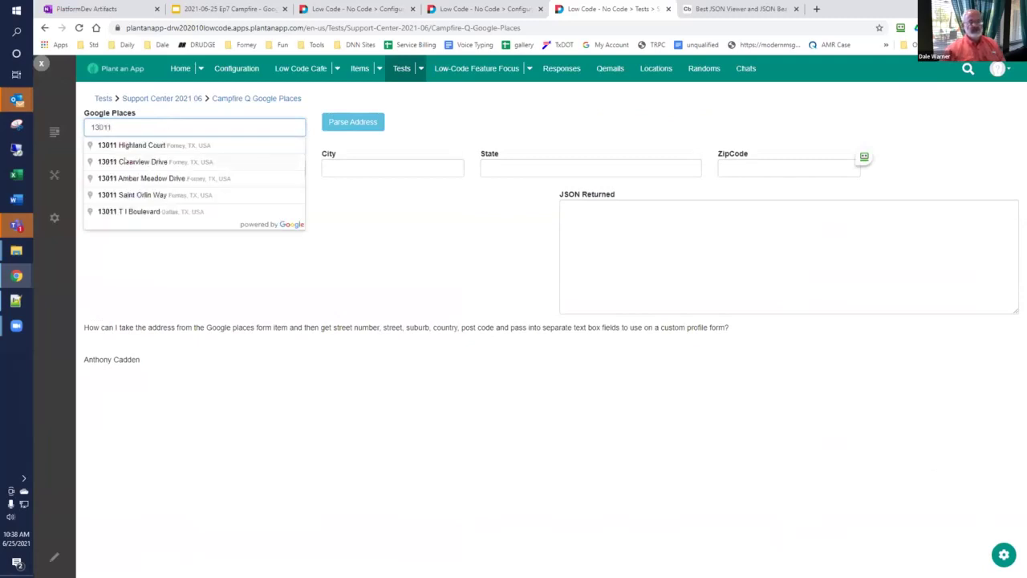
pyautogui.click(135, 195)
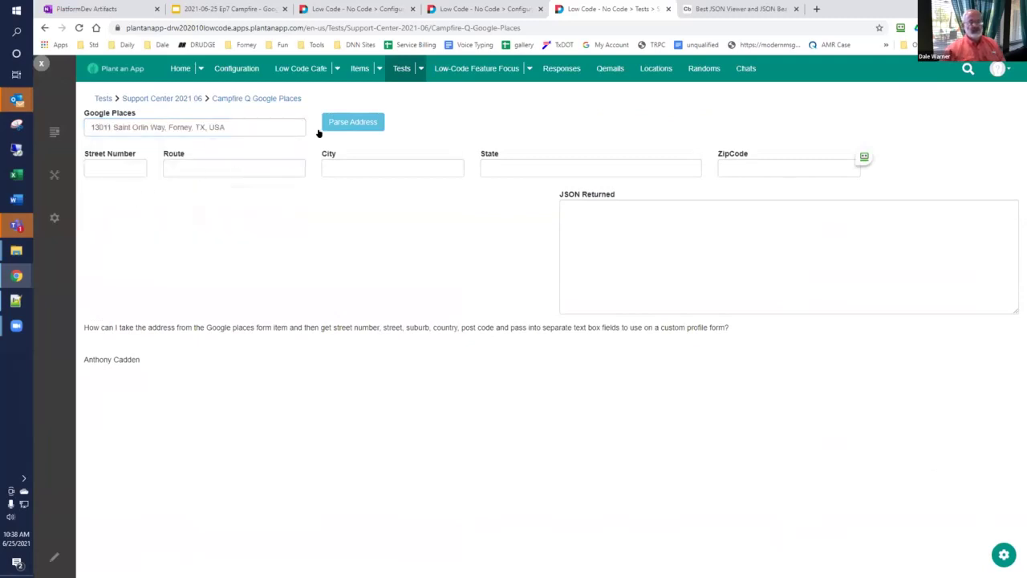
pyautogui.click(347, 124)
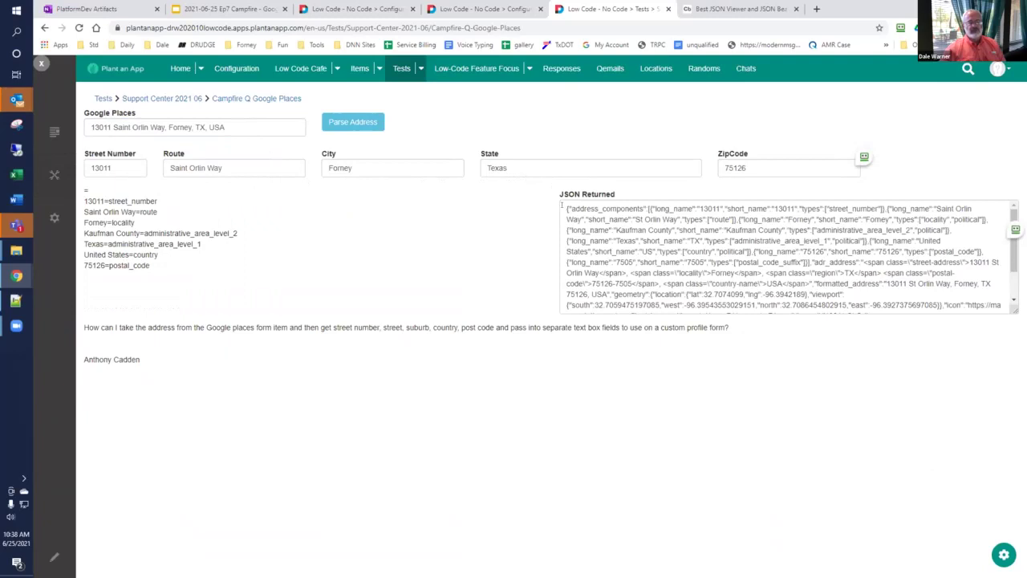
pyautogui.moveTo(562, 203); pyautogui.dragTo(933, 347)
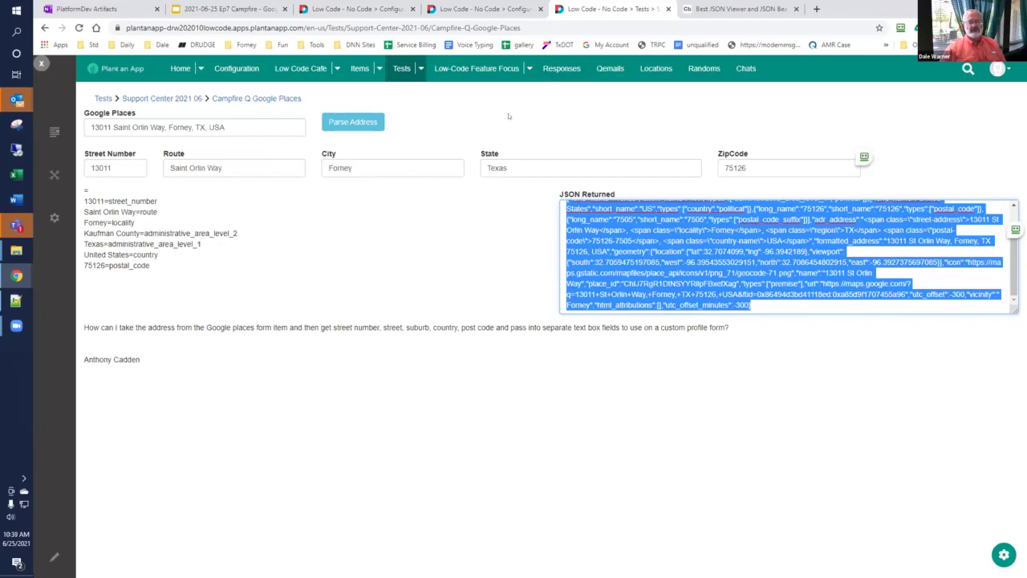
# Step: Set the Google Places field's Result Type back to Mixed, save, and reload the test page
pyautogui.click(506, 8)
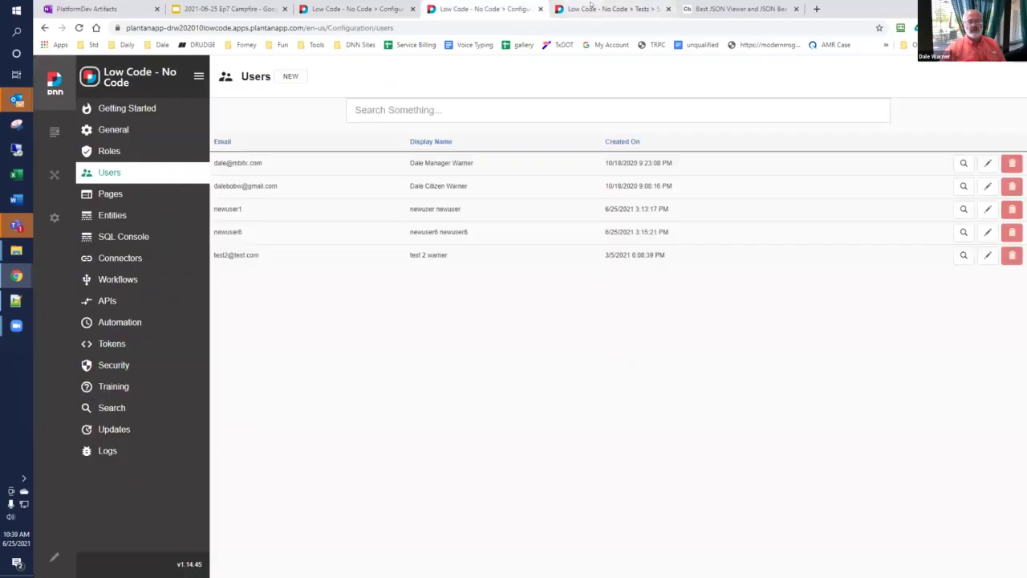
pyautogui.click(591, 8)
pyautogui.click(1004, 554)
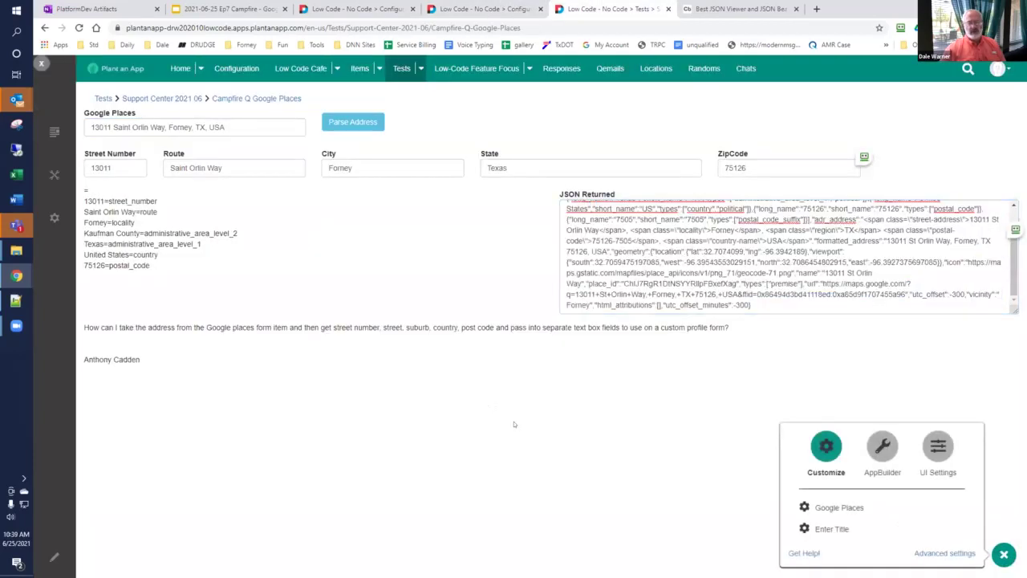
pyautogui.click(833, 509)
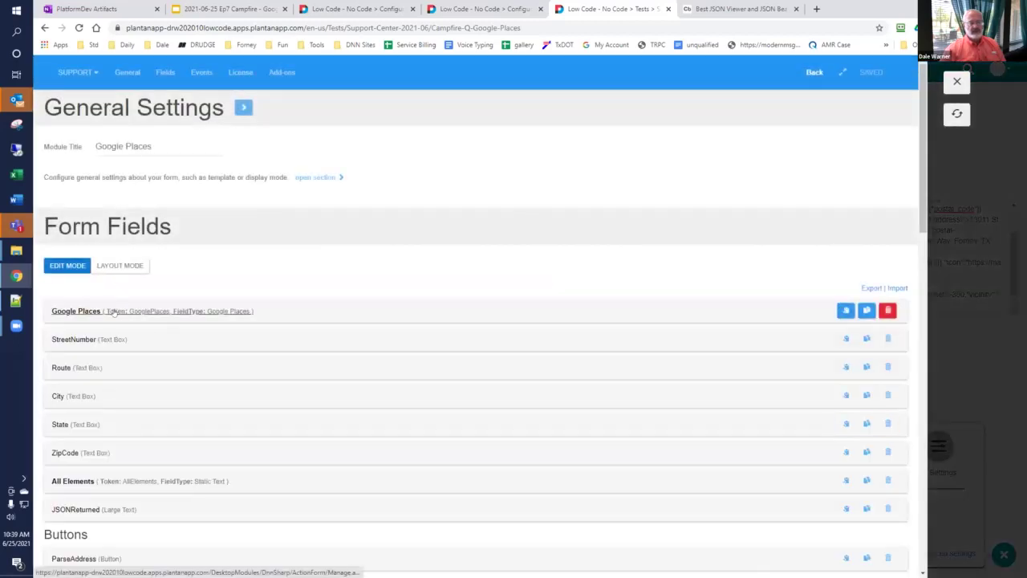
pyautogui.click(113, 312)
pyautogui.scroll(-5, 190, 382)
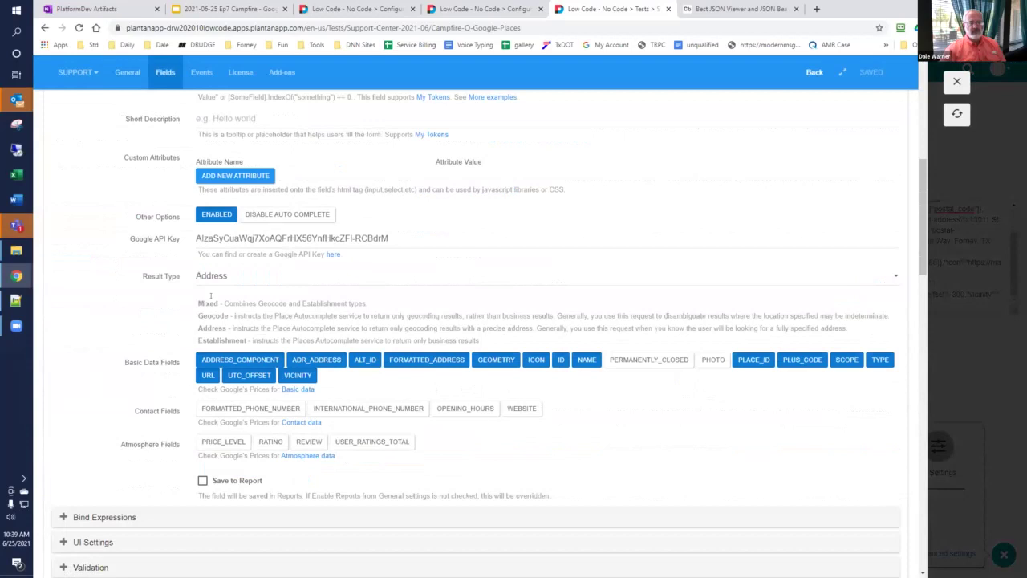
pyautogui.click(218, 278)
pyautogui.click(235, 298)
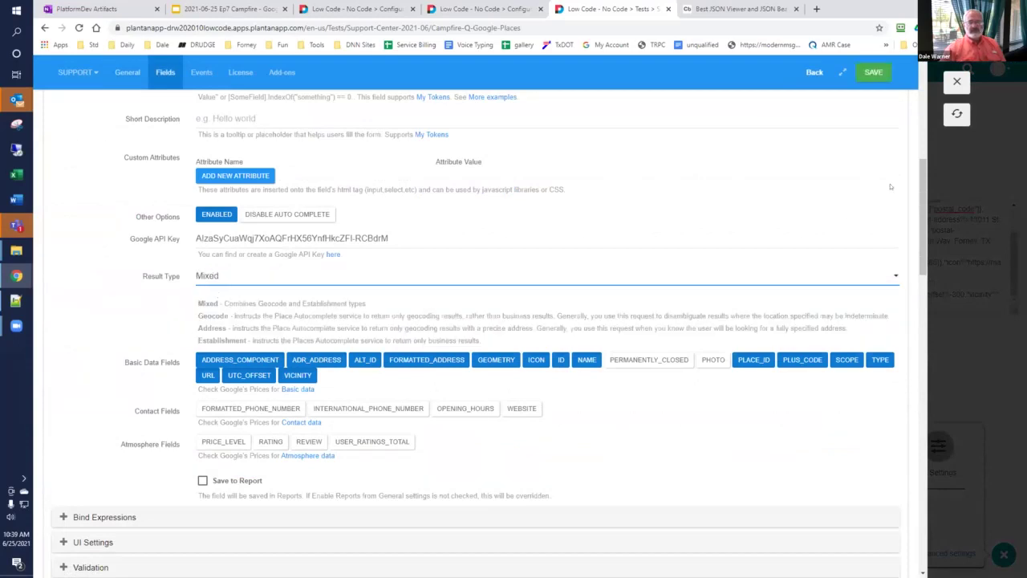
pyautogui.click(873, 72)
pyautogui.click(955, 114)
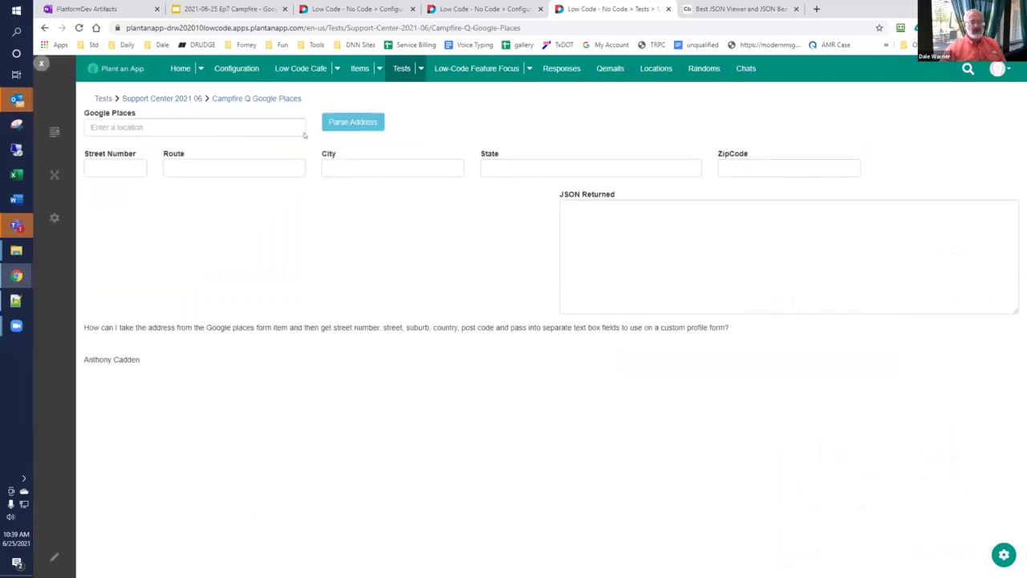
pyautogui.click(268, 126)
pyautogui.write('13011')
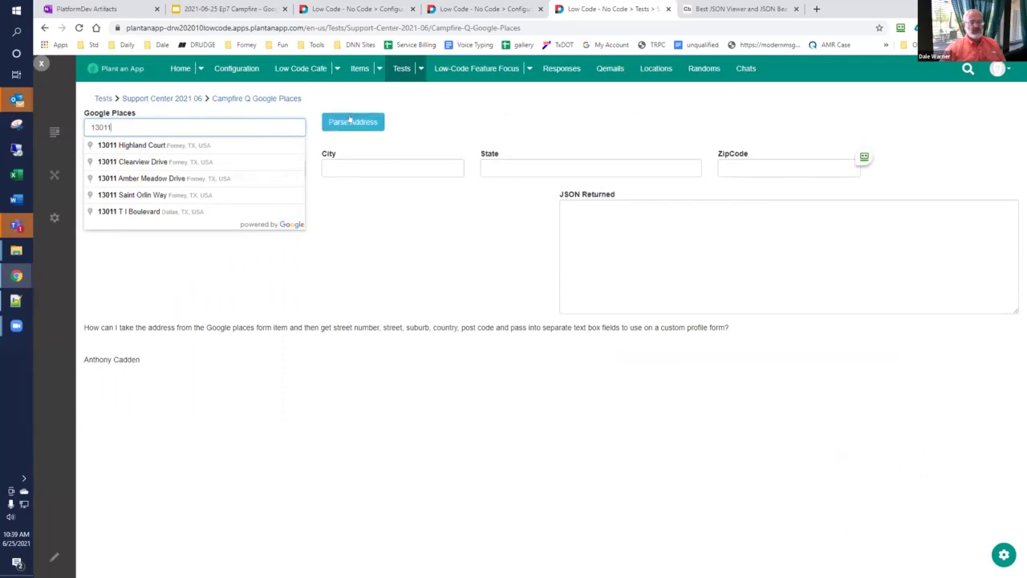
pyautogui.click(348, 122)
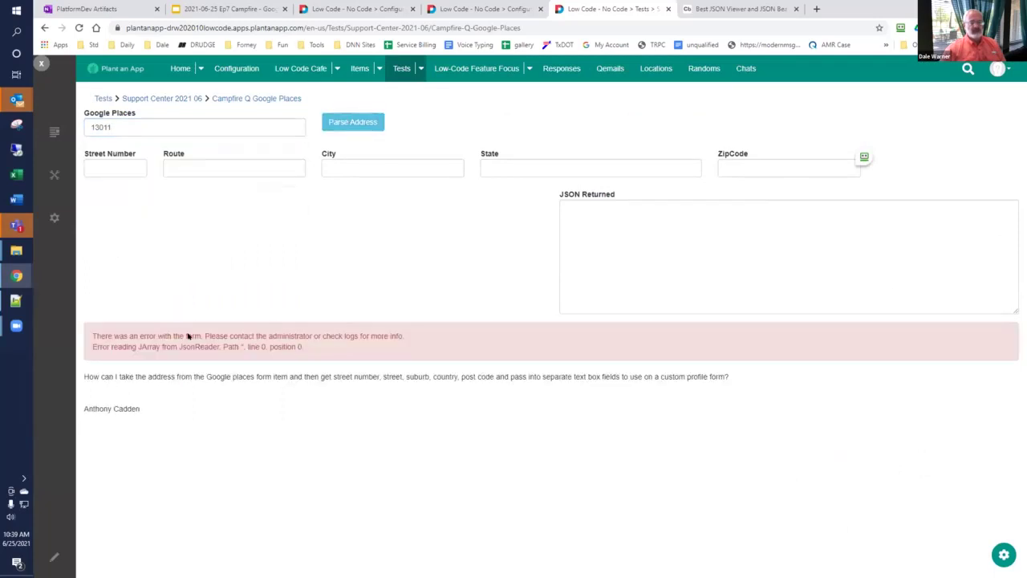
pyautogui.click(178, 125)
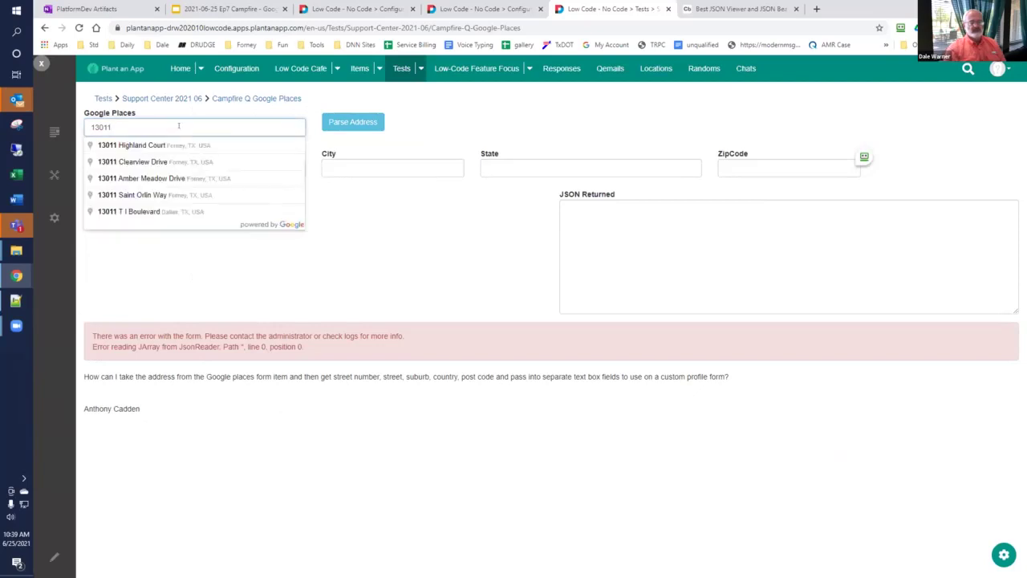
pyautogui.press('Down')
pyautogui.press('Down')
pyautogui.press('Down')
pyautogui.press('Down')
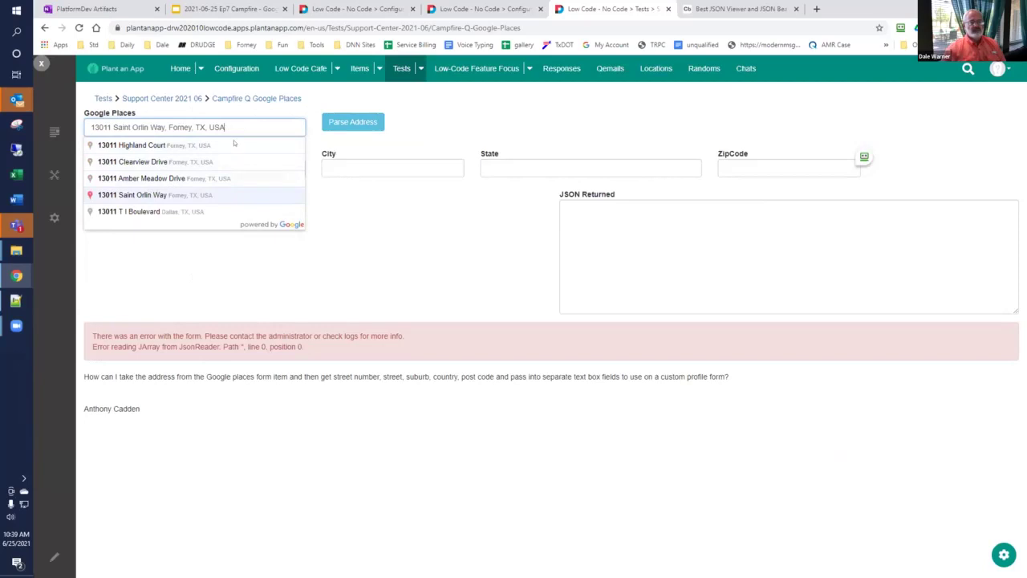
pyautogui.press('Return')
pyautogui.click(343, 121)
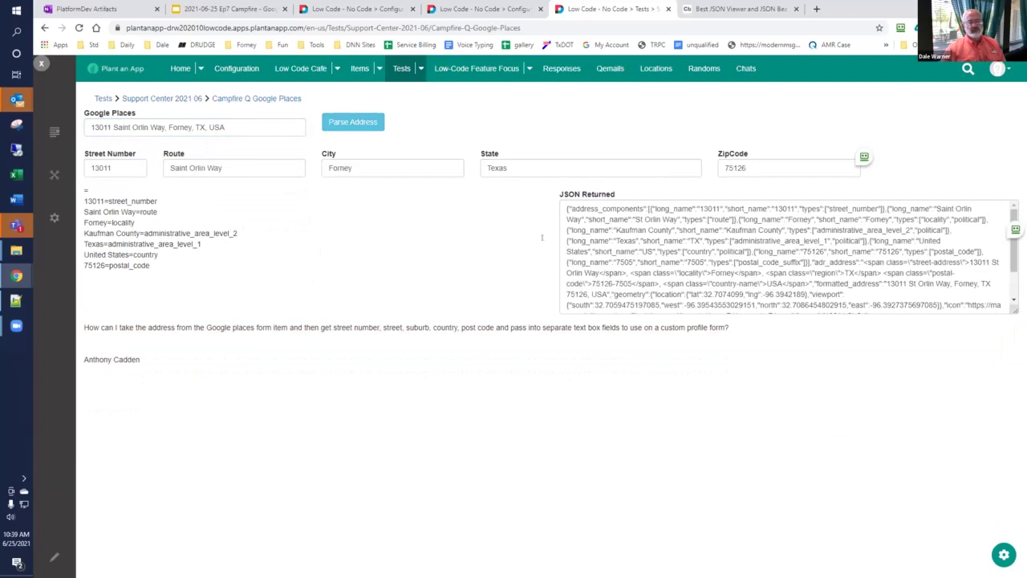
pyautogui.moveTo(562, 202); pyautogui.dragTo(900, 327)
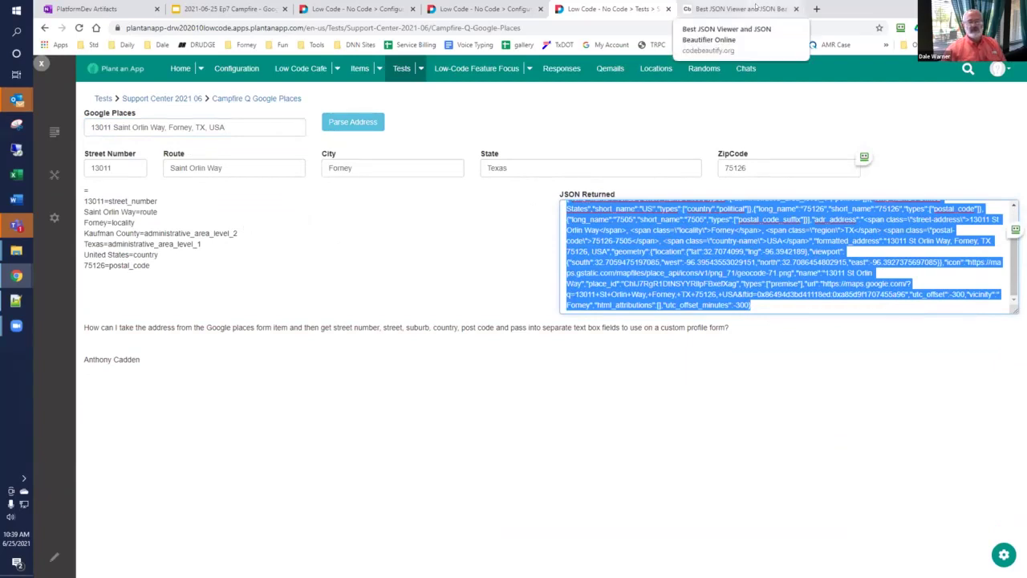
# Step: Paste the returned JSON into Code Beautify, beautify and review it, then return to the test page
pyautogui.click(757, 8)
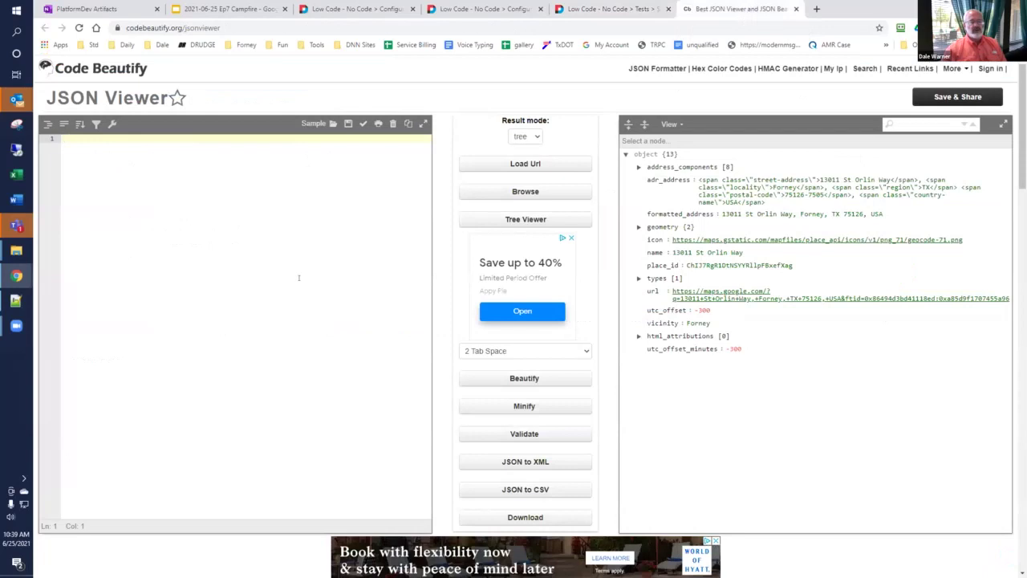
pyautogui.hotkey('ctrl', 'v')
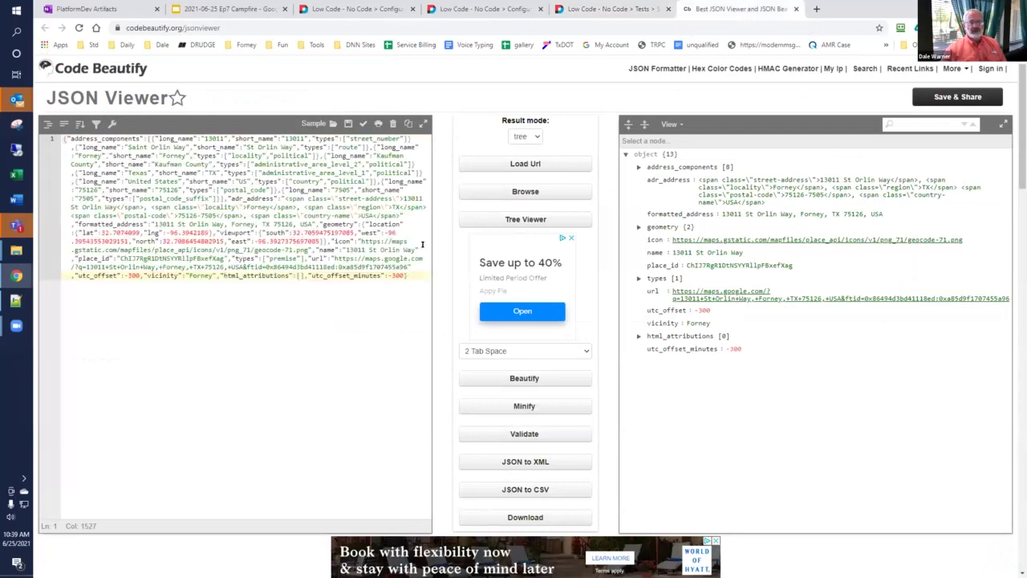
pyautogui.click(520, 380)
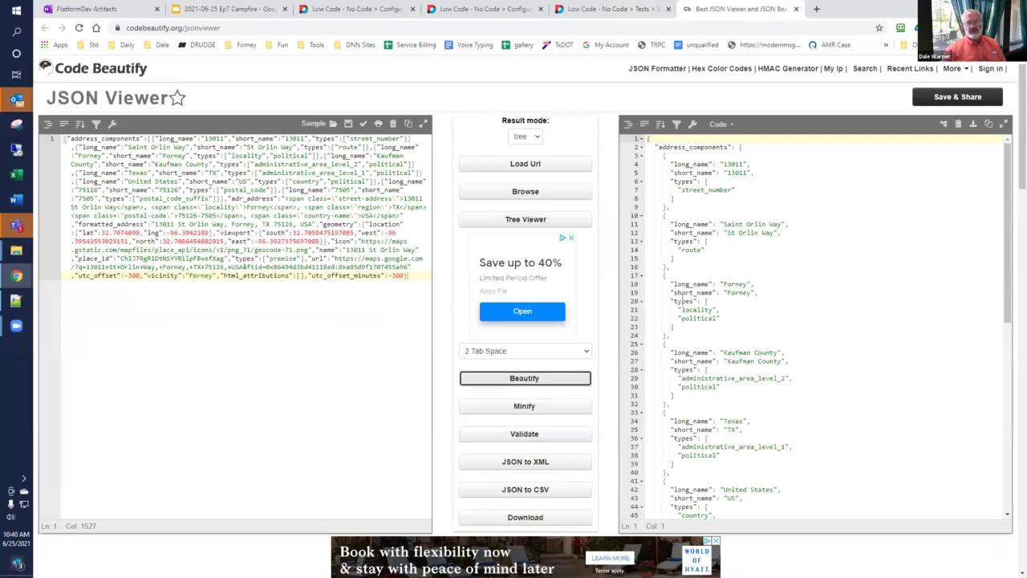
pyautogui.moveTo(1012, 259); pyautogui.dragTo(1011, 473)
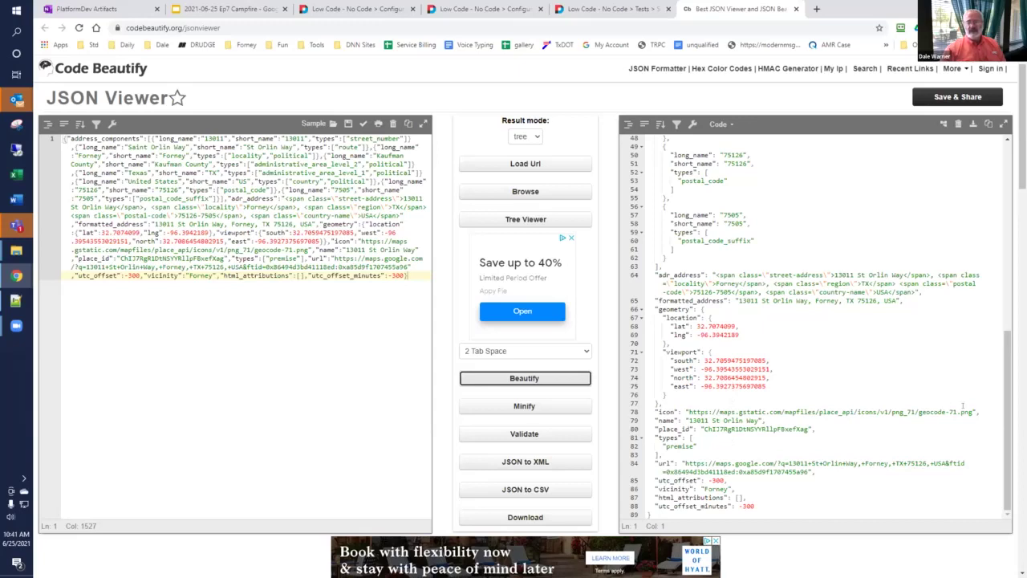
pyautogui.scroll(5, 1005, 399)
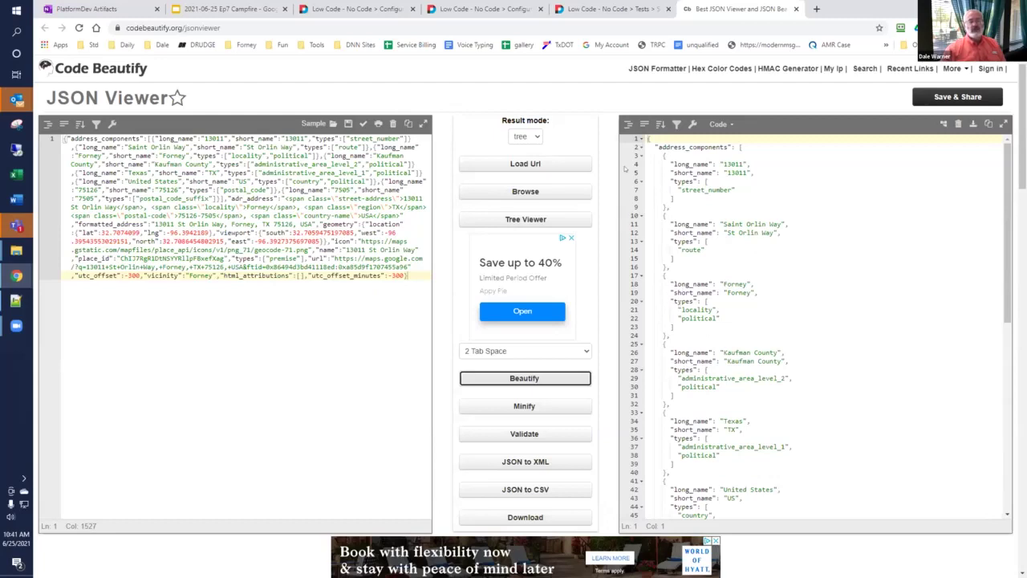
pyautogui.click(593, 11)
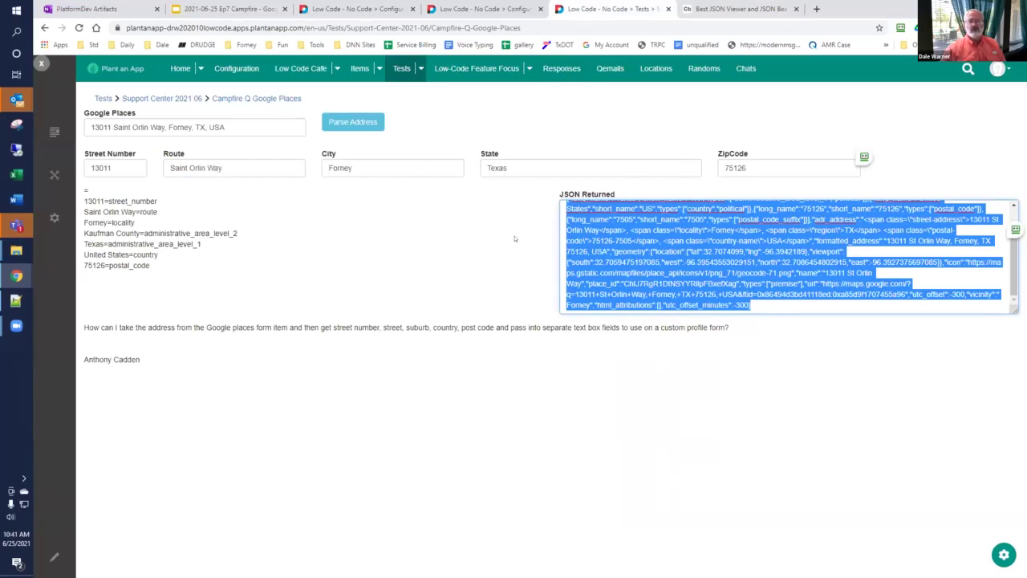
# Step: Reopen the Google Places form builder and expand the ParseAddress button's settings
pyautogui.click(463, 9)
pyautogui.click(591, 6)
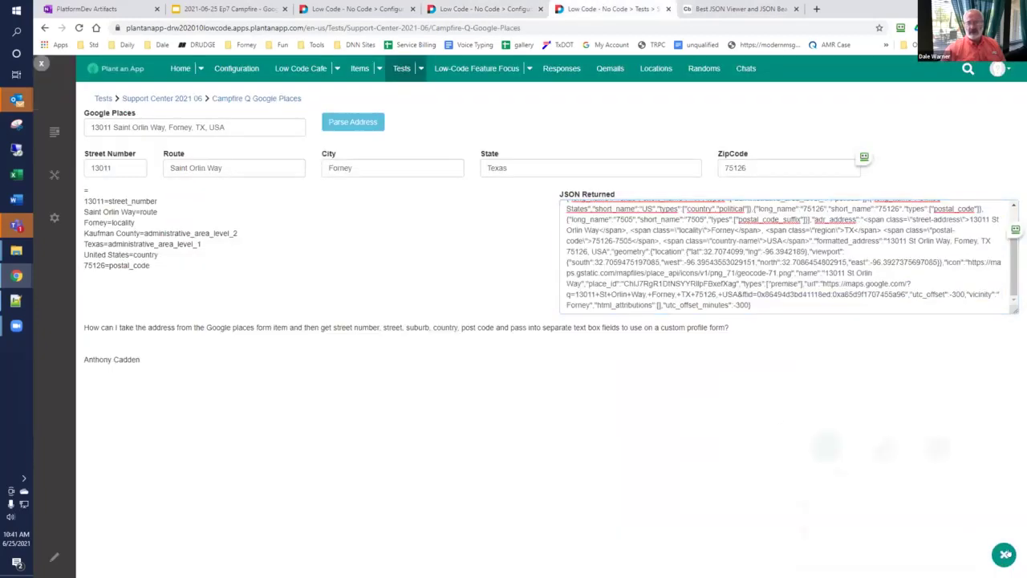
pyautogui.click(1004, 554)
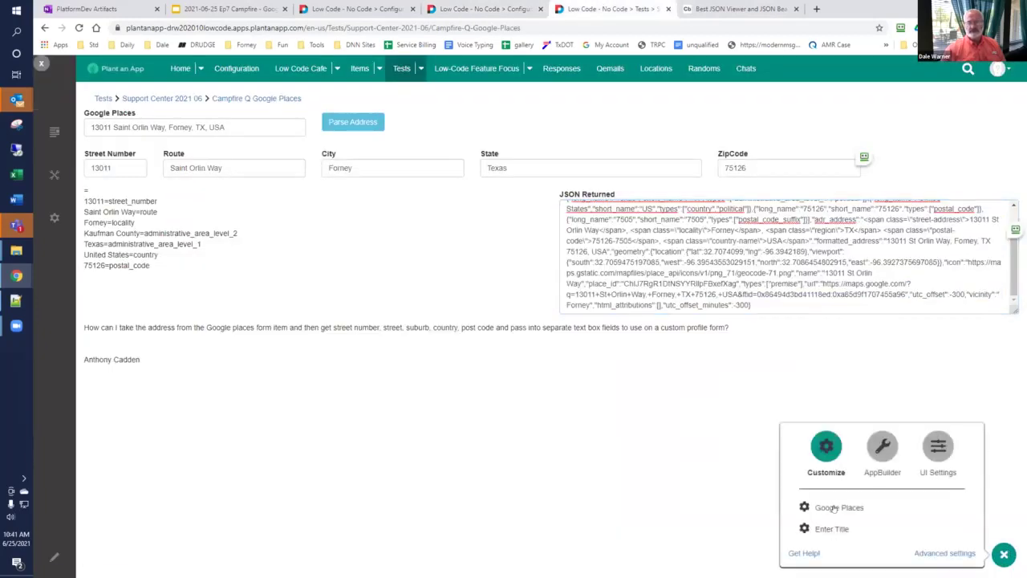
pyautogui.click(834, 508)
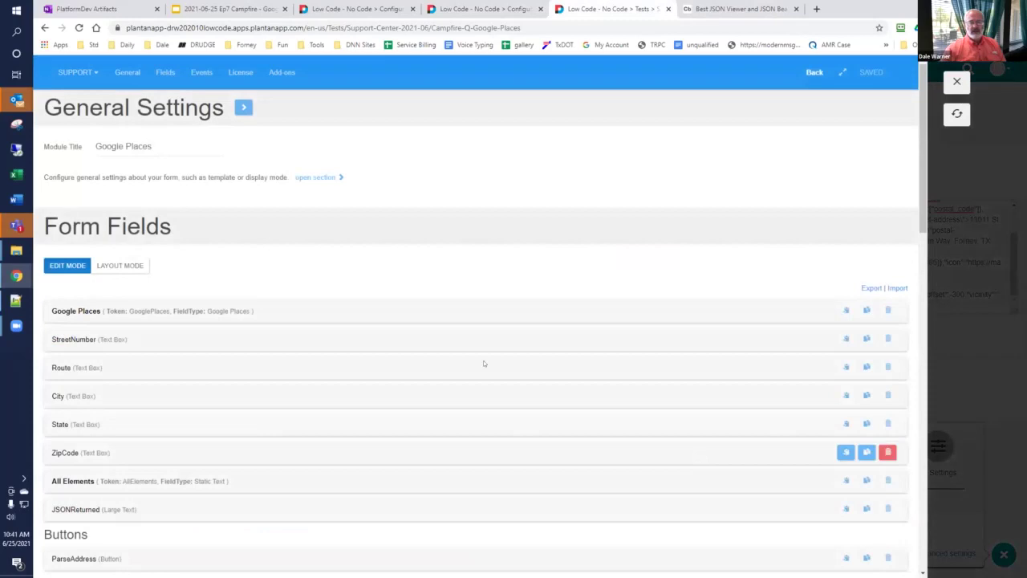
pyautogui.scroll(-3, 294, 348)
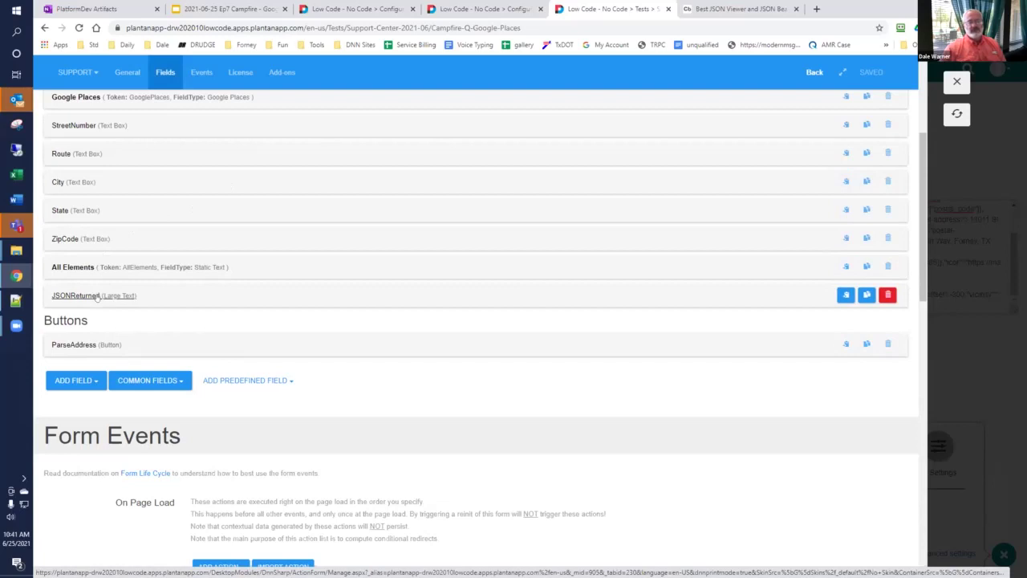
pyautogui.scroll(-2, 96, 297)
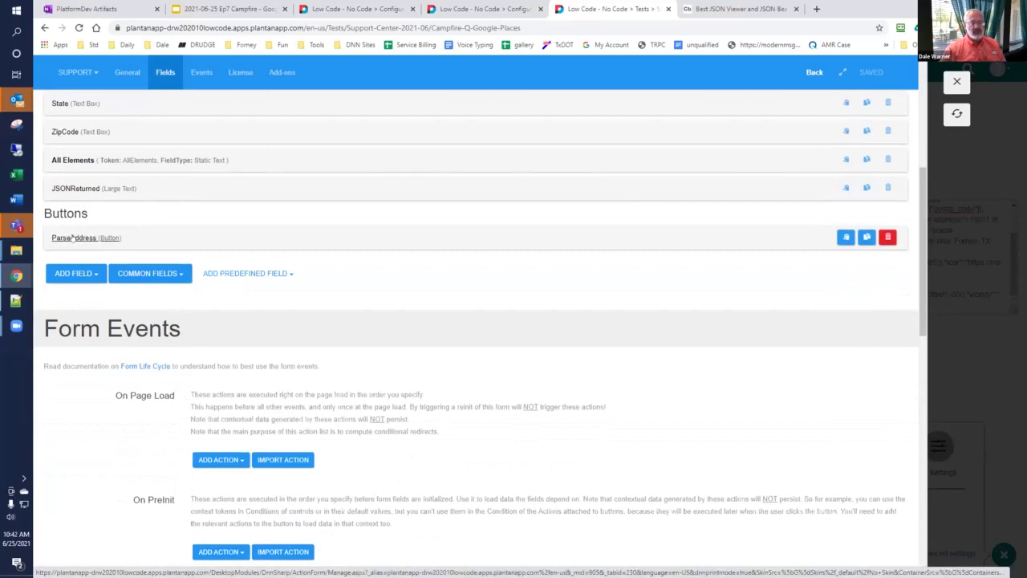
pyautogui.click(72, 237)
# Step: Inspect the ParseAddress button's Inject Data debugging action
pyautogui.scroll(-1, 72, 242)
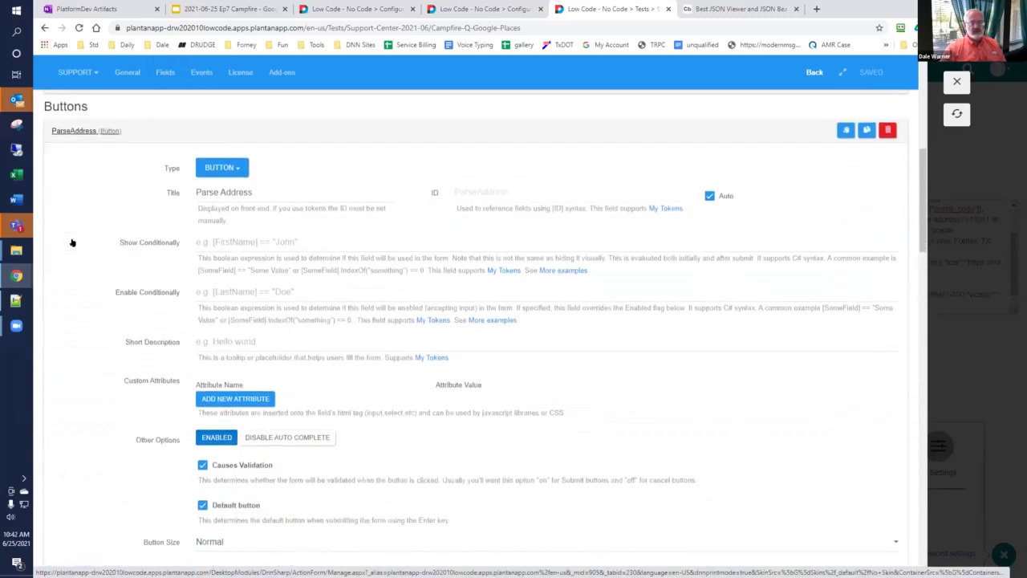
pyautogui.scroll(-5, 72, 241)
pyautogui.scroll(-3, 72, 242)
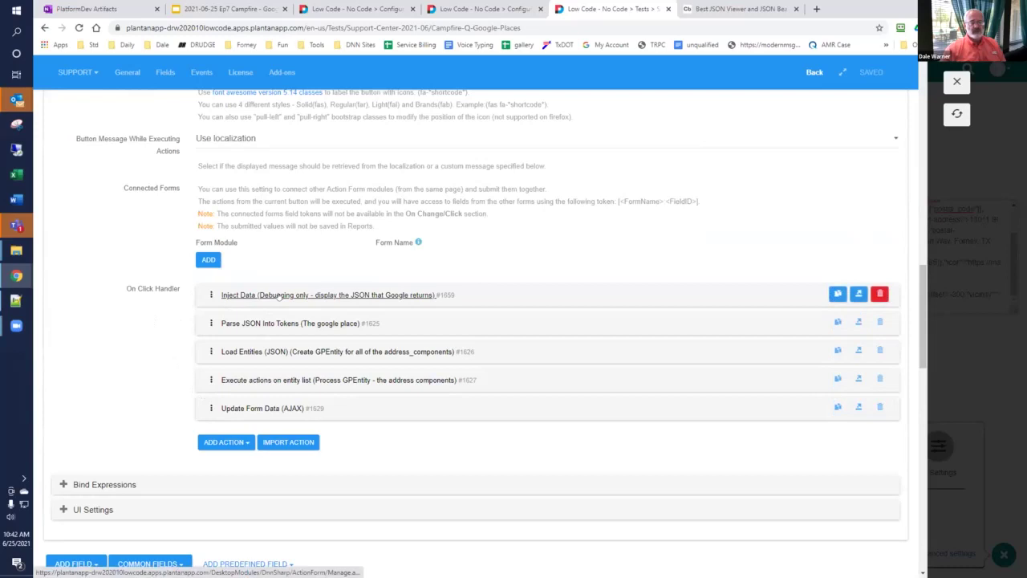
pyautogui.click(279, 297)
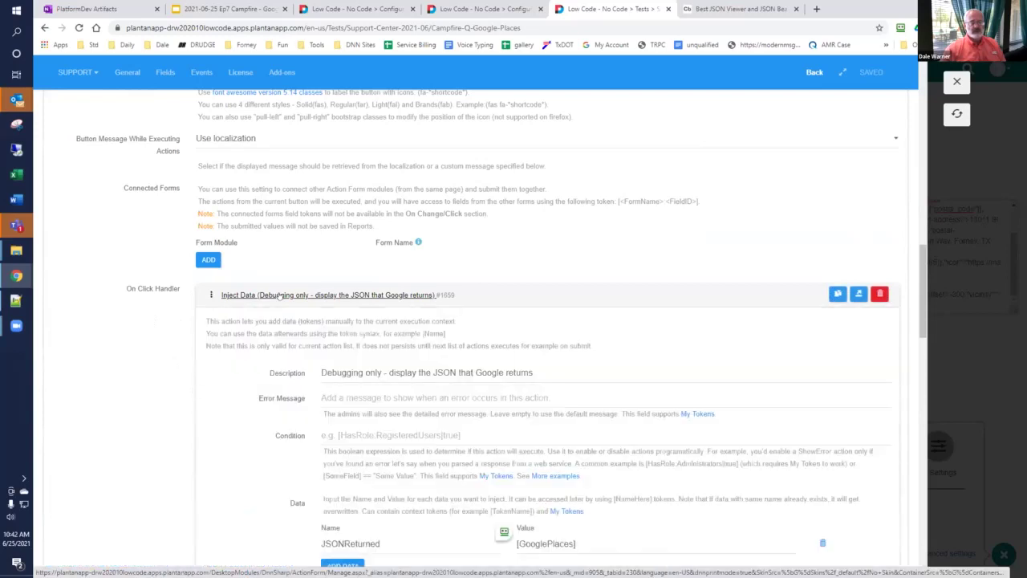
pyautogui.scroll(-2, 278, 296)
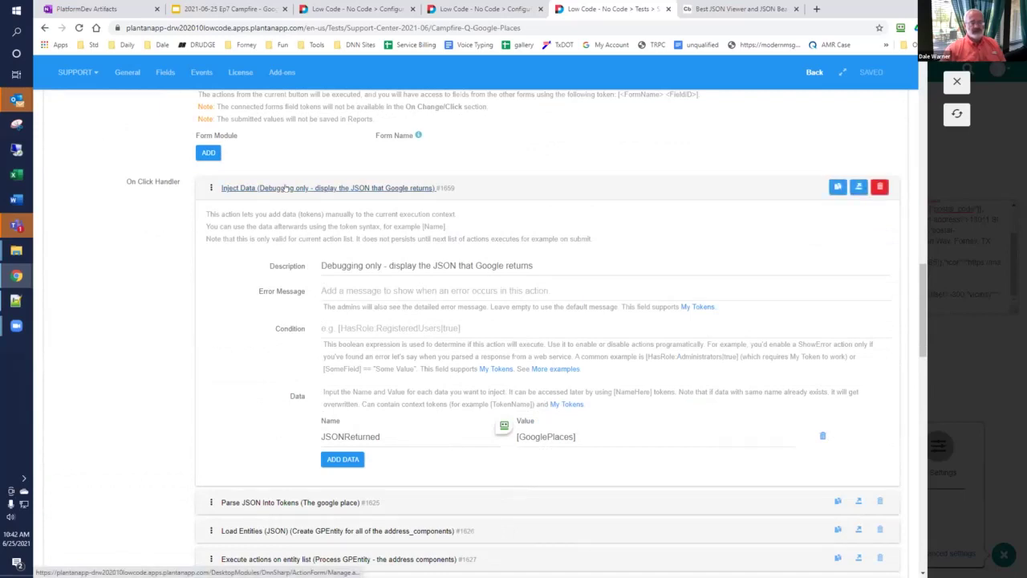
pyautogui.click(285, 188)
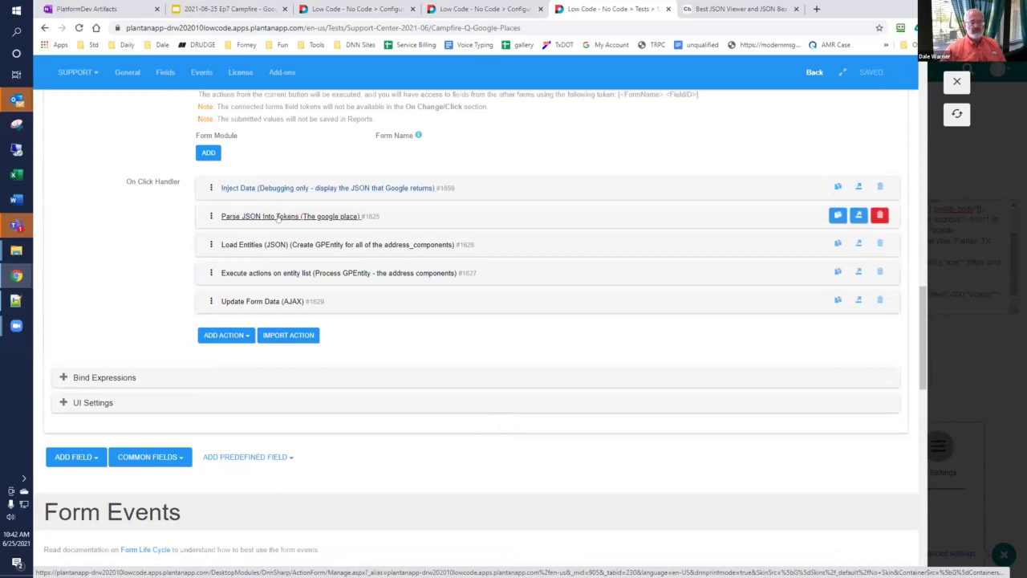
# Step: Review the Parse JSON Into Tokens and Load Entities (JSON) actions, then view the beautified place JSON
pyautogui.click(278, 216)
pyautogui.scroll(-2, 355, 347)
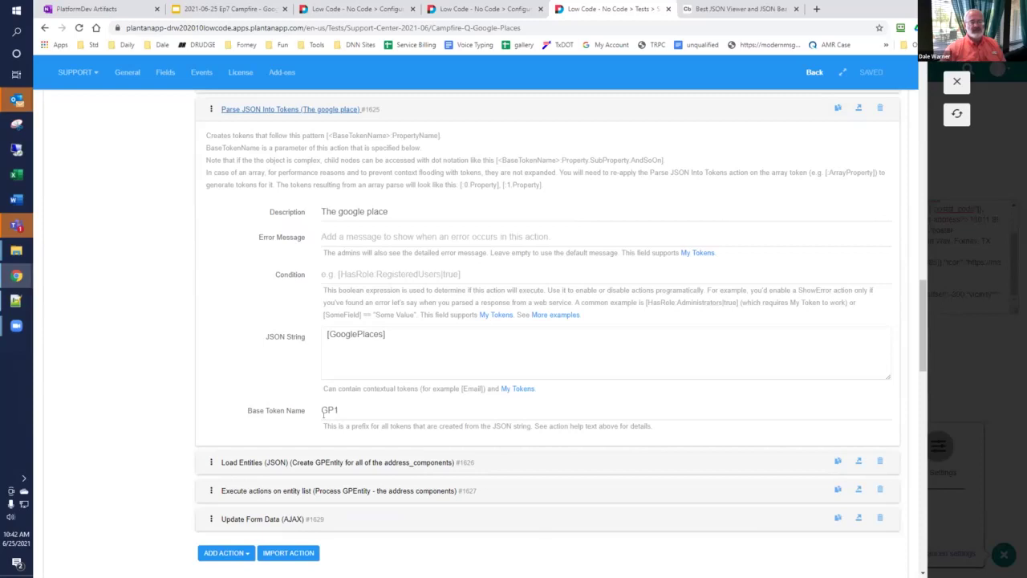
pyautogui.scroll(-1, 272, 397)
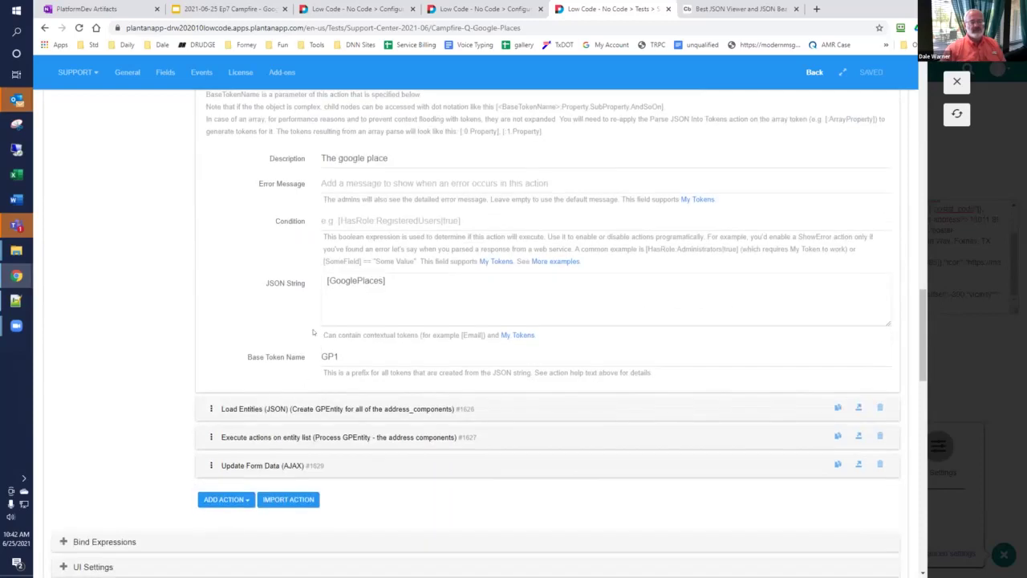
pyautogui.scroll(1, 283, 228)
pyautogui.click(279, 109)
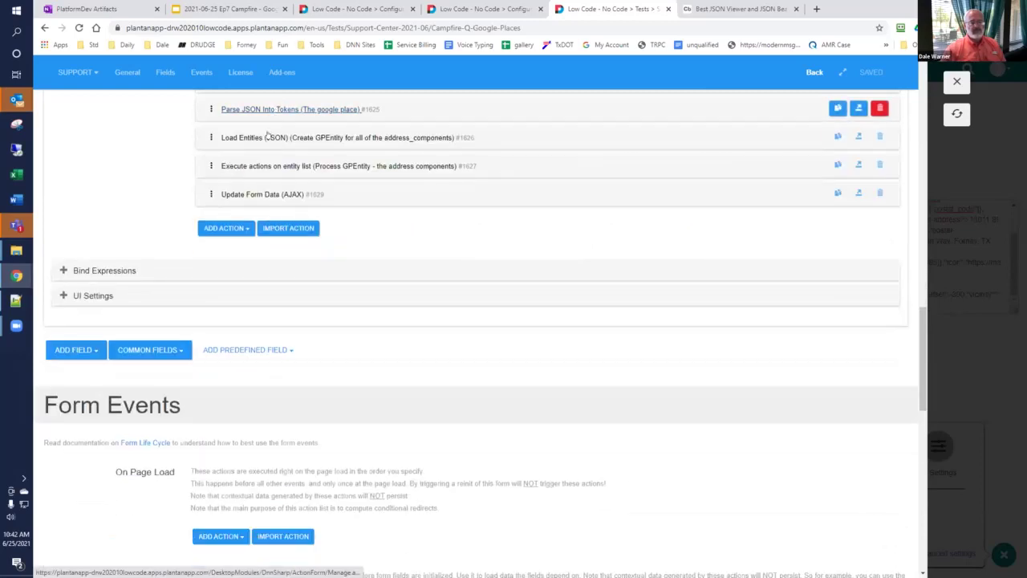
pyautogui.click(268, 137)
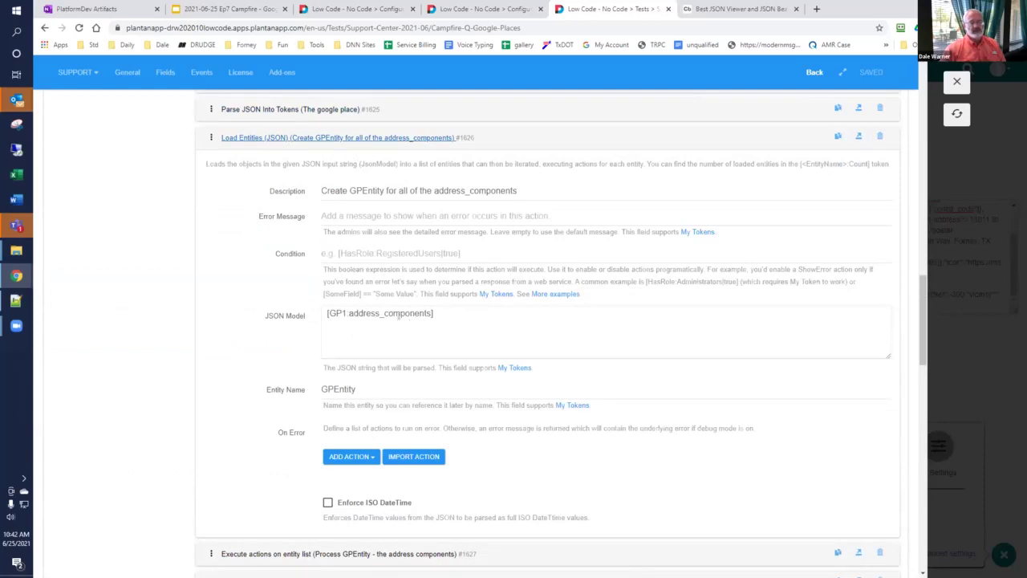
pyautogui.click(710, 9)
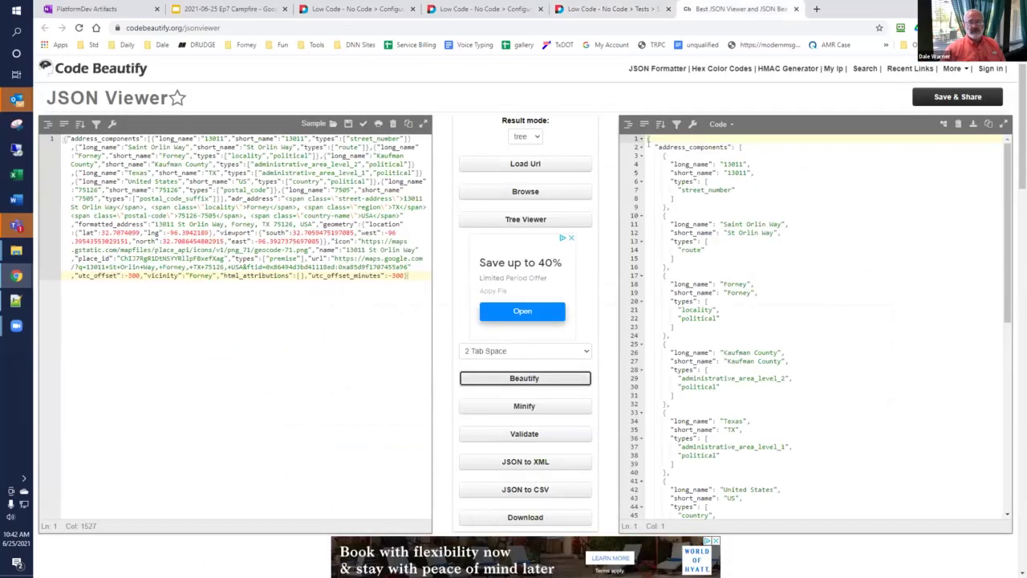
# Step: Collapse Load Entities and expand the Process GPEntity entity-list action, checking address_components in the JSON
pyautogui.moveTo(659, 147); pyautogui.dragTo(724, 146)
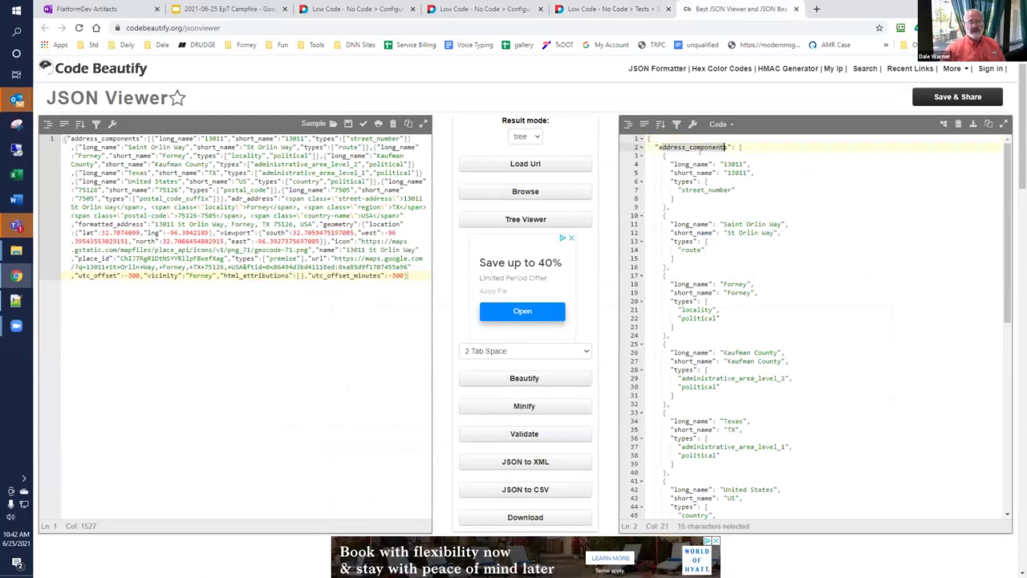
pyautogui.click(610, 9)
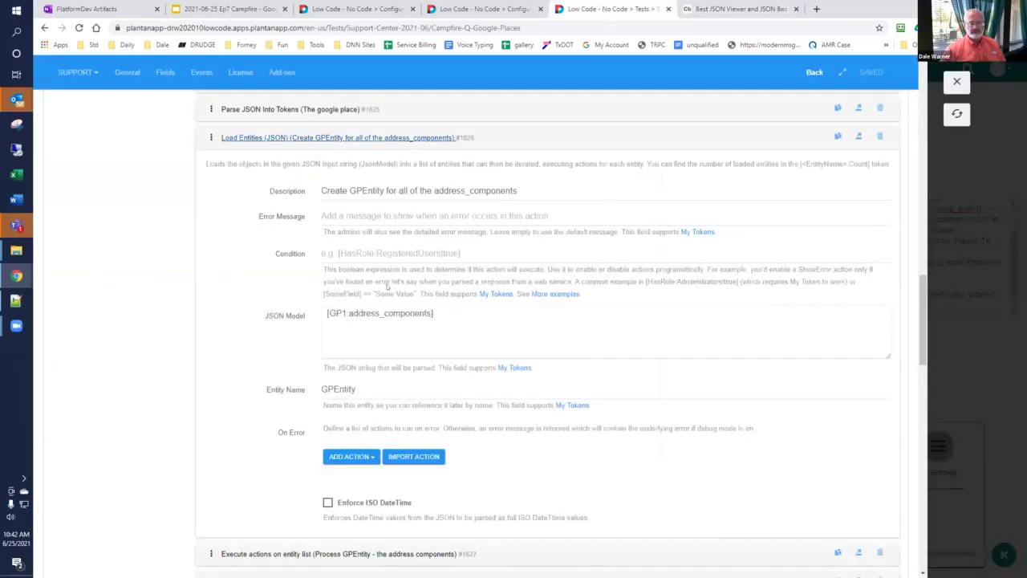
pyautogui.click(263, 138)
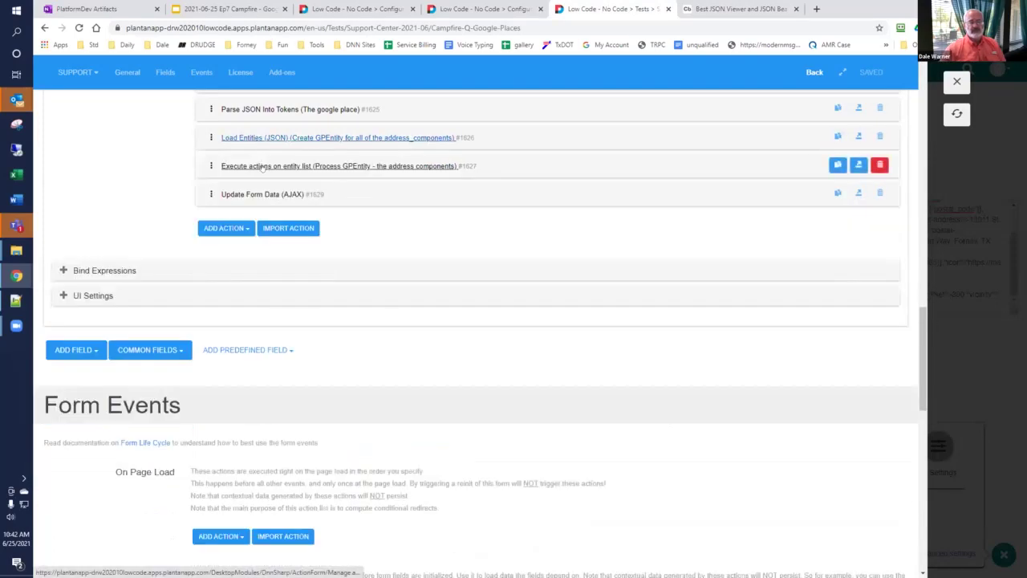
pyautogui.click(262, 166)
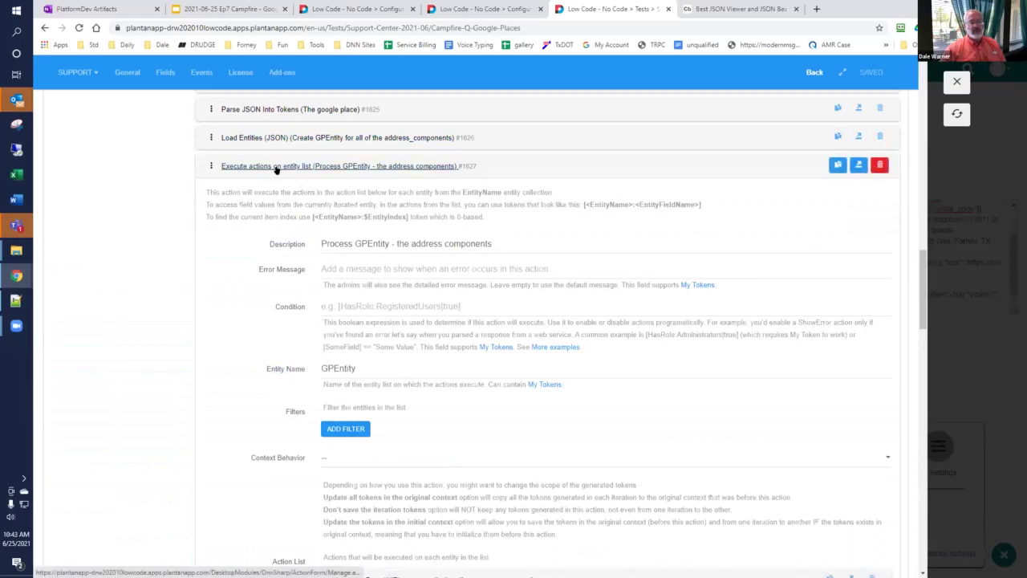
pyautogui.click(732, 9)
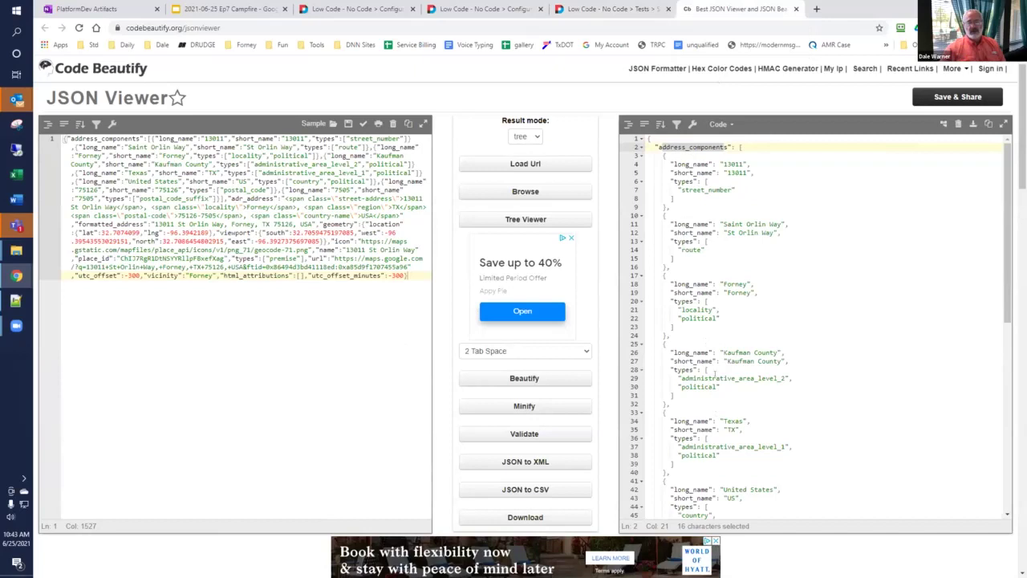
pyautogui.hotkey('ctrl', 'shift', 'Tab')
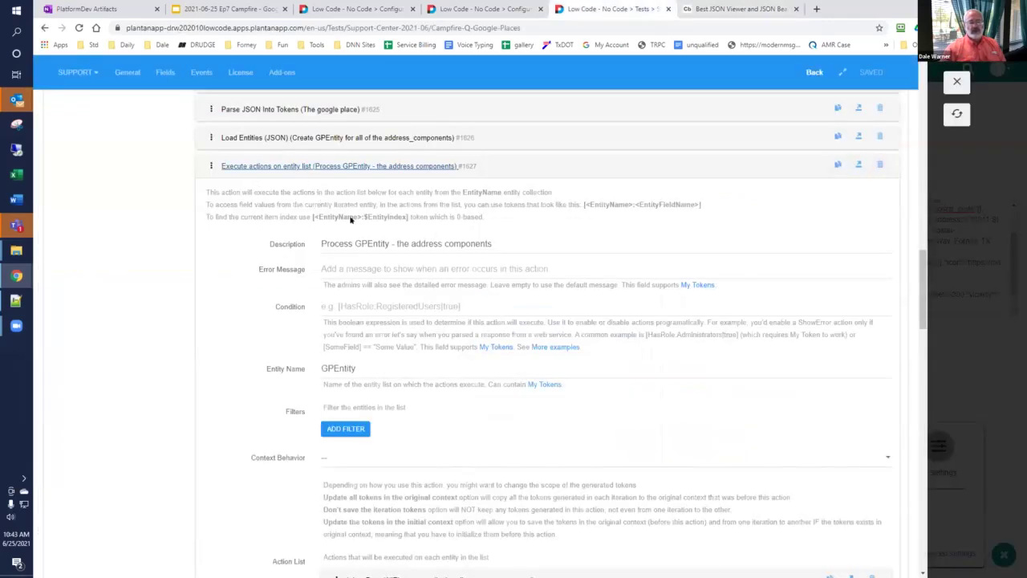
# Step: Append '- debug / not part of solution.' to the AllElements Inject Data action's description
pyautogui.scroll(-2, 271, 363)
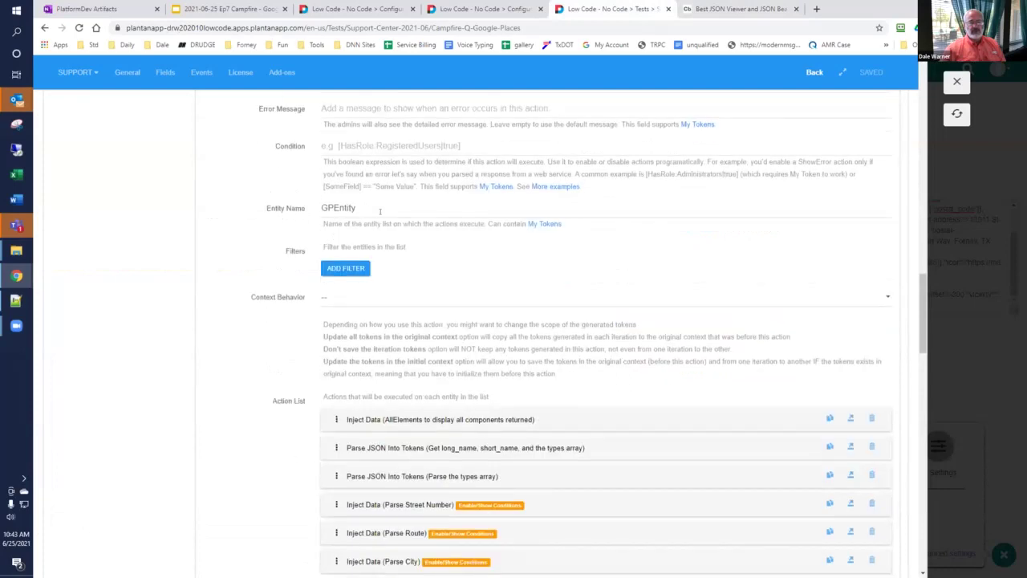
pyautogui.scroll(-2, 380, 211)
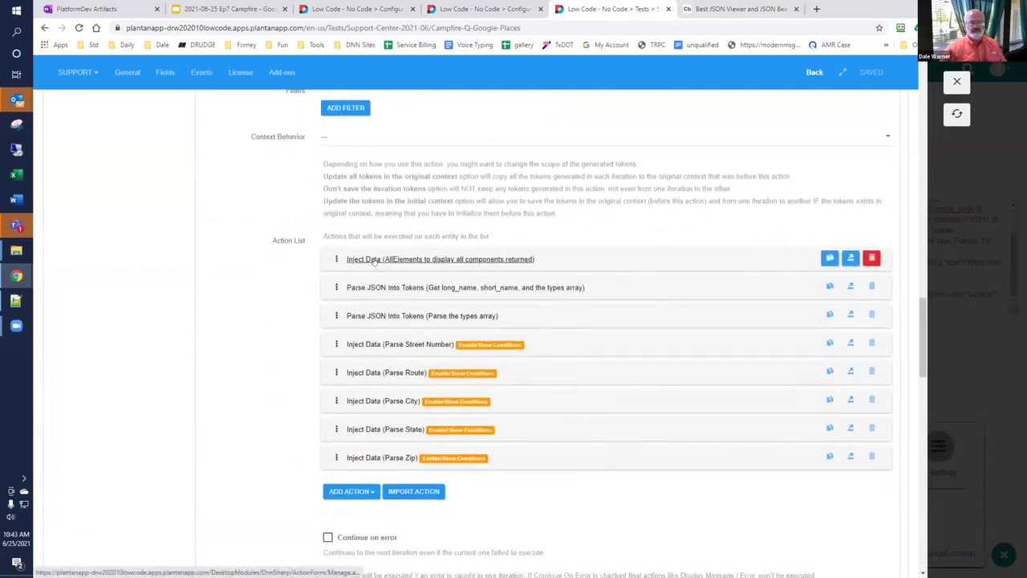
pyautogui.click(374, 260)
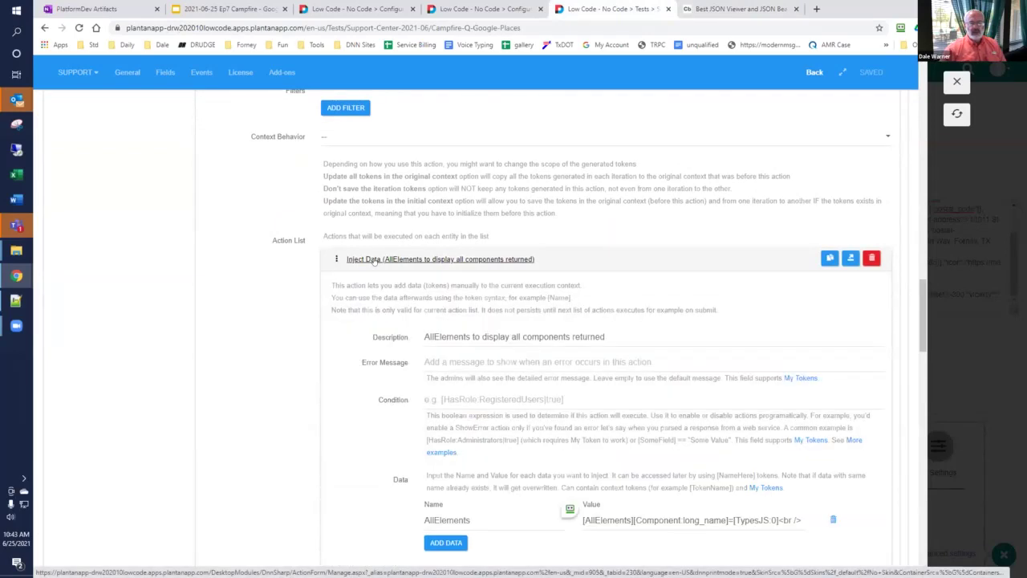
pyautogui.scroll(-1, 477, 450)
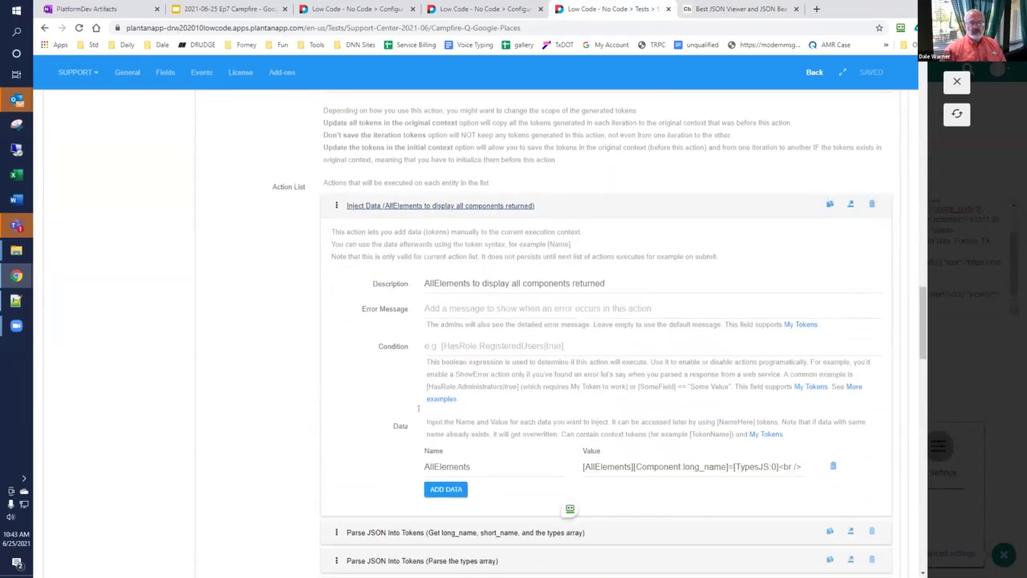
pyautogui.click(556, 459)
pyautogui.click(464, 451)
pyautogui.click(630, 283)
pyautogui.write('- debug / no')
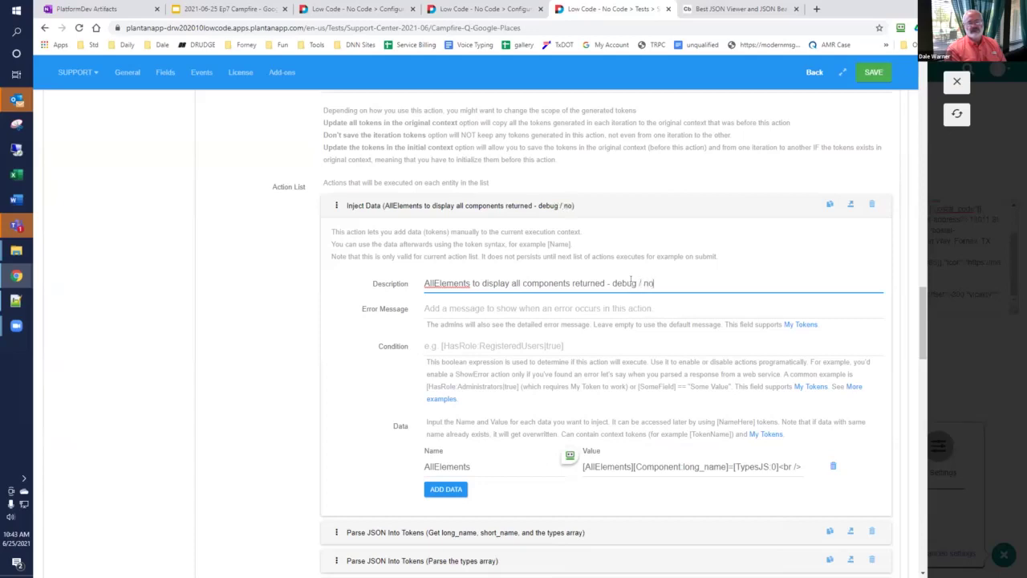
pyautogui.write('t part of solution.')
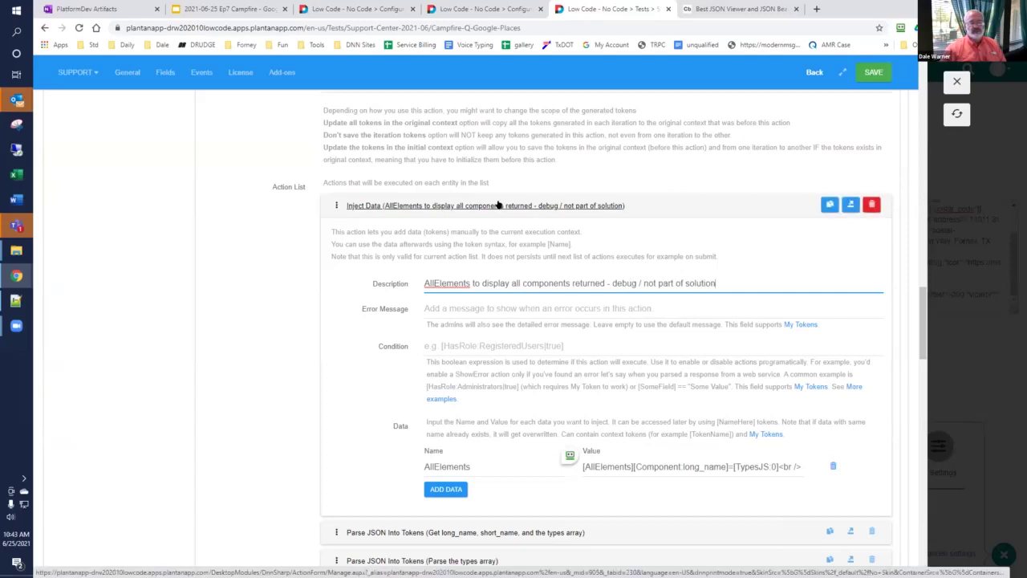
pyautogui.click(497, 205)
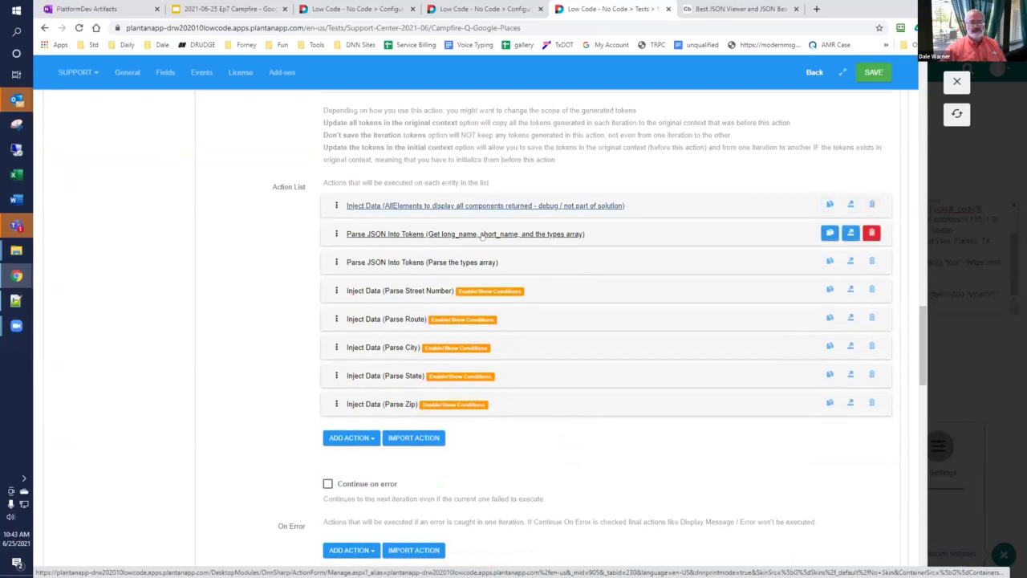
pyautogui.click(481, 233)
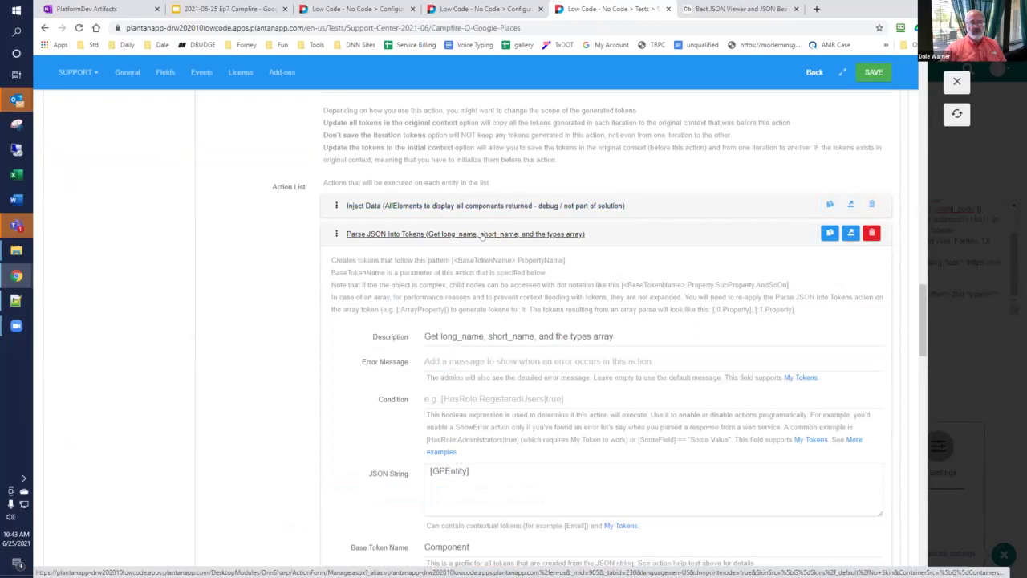
# Step: Browse the Parse the types array and Parse Street Number actions' settings
pyautogui.scroll(-2, 479, 241)
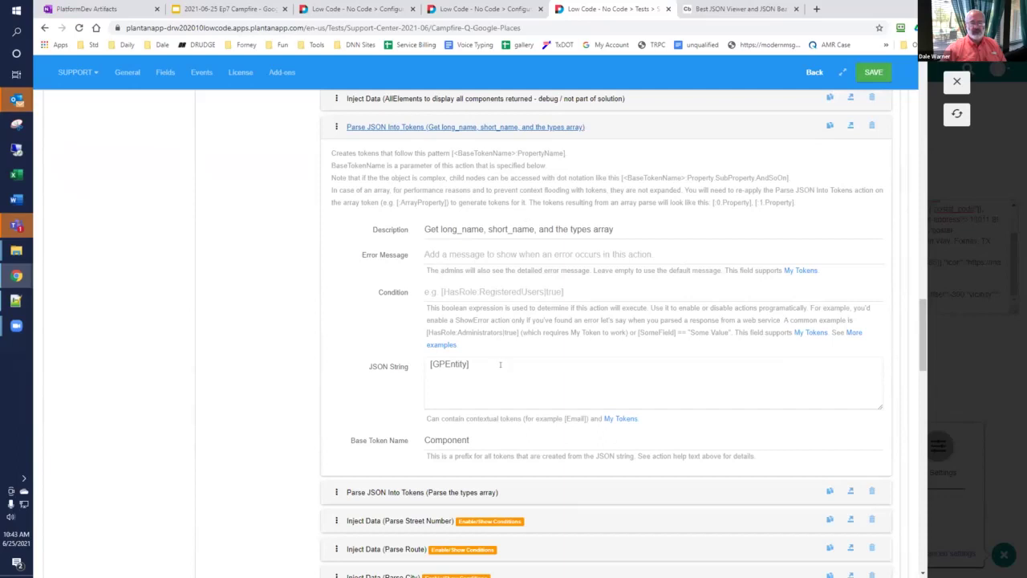
pyautogui.scroll(-3, 493, 363)
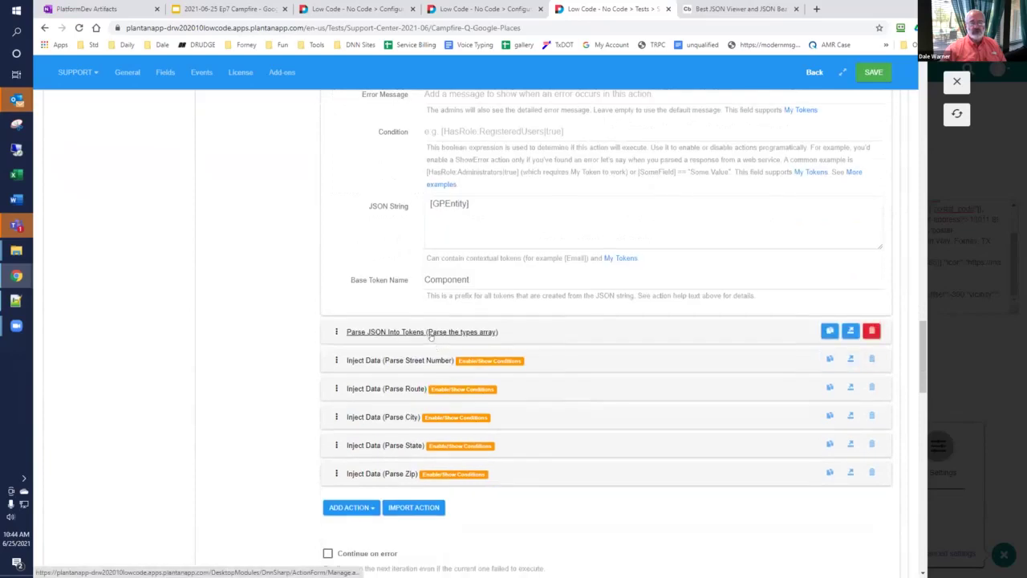
pyautogui.click(431, 334)
pyautogui.scroll(-1, 428, 330)
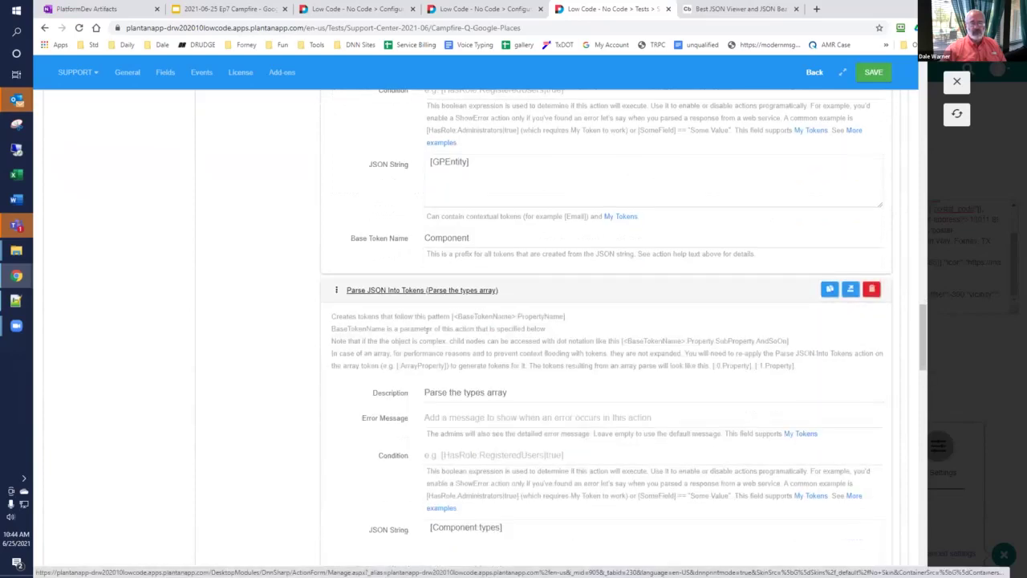
pyautogui.scroll(-1, 428, 335)
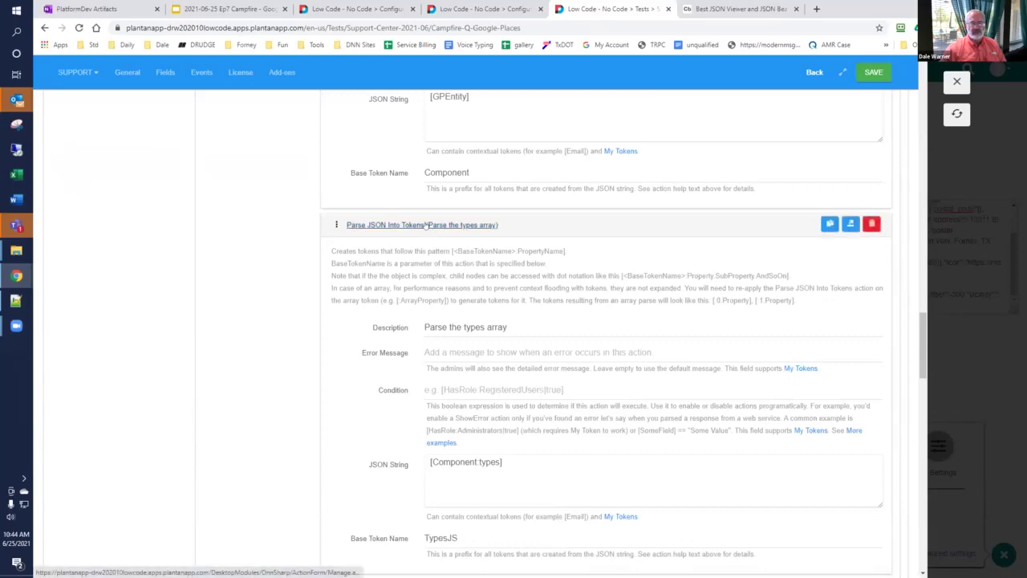
pyautogui.click(428, 231)
pyautogui.click(415, 256)
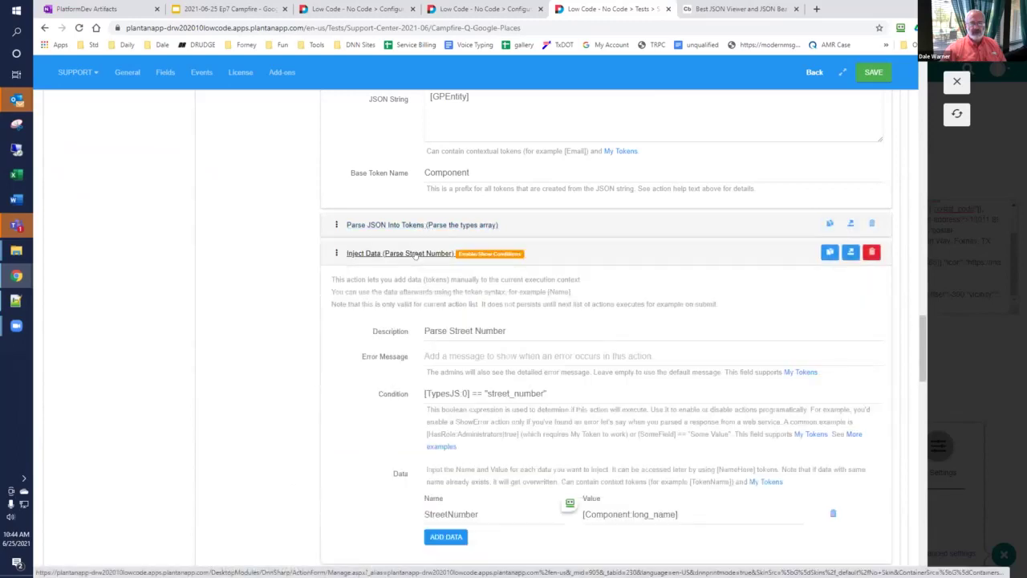
pyautogui.click(416, 254)
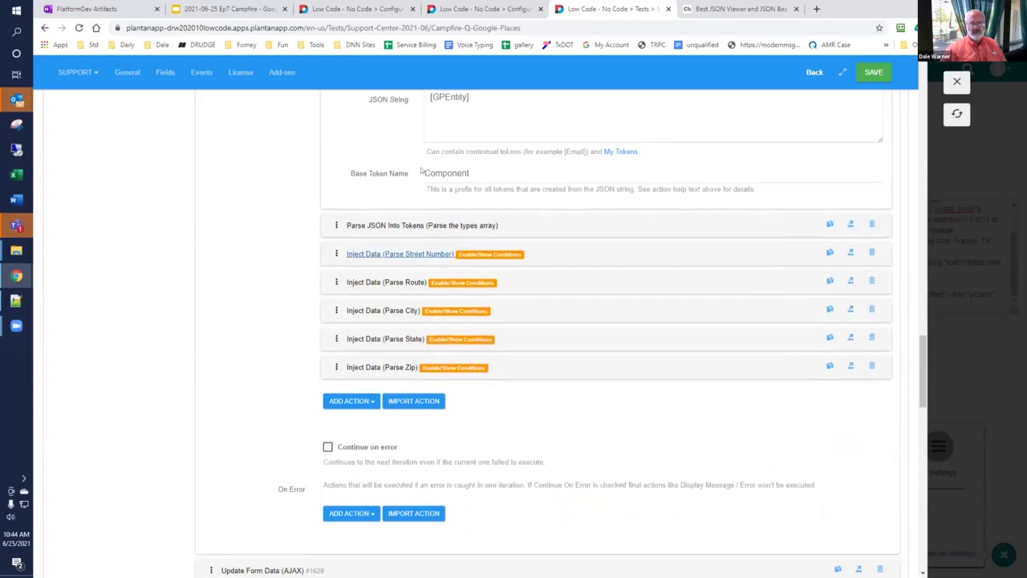
pyautogui.scroll(2, 464, 175)
# Step: Append '/ may not be solution' to the Get long_name, short_name action's description
pyautogui.click(662, 121)
pyautogui.write('/')
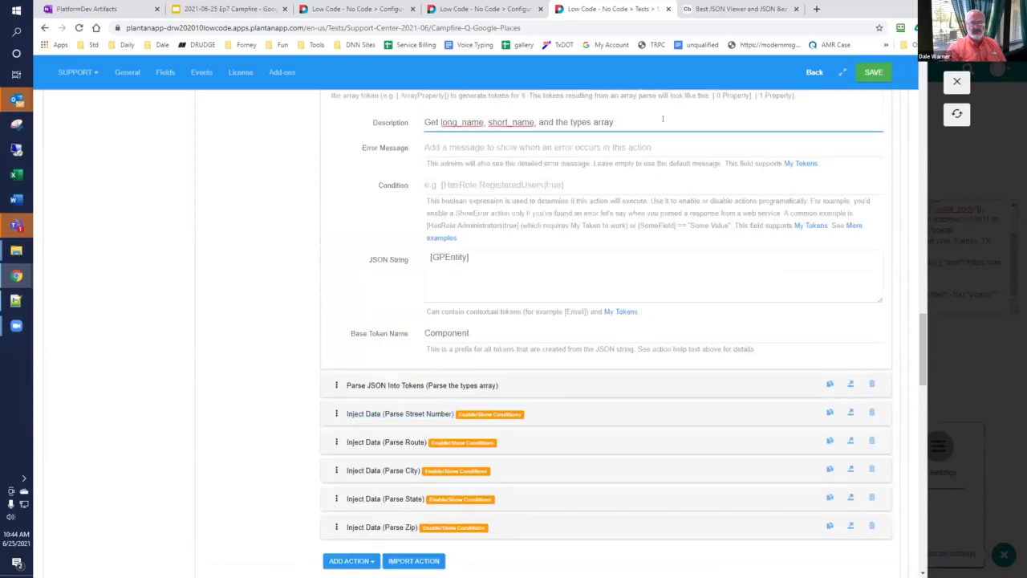
pyautogui.write(' may not be solution')
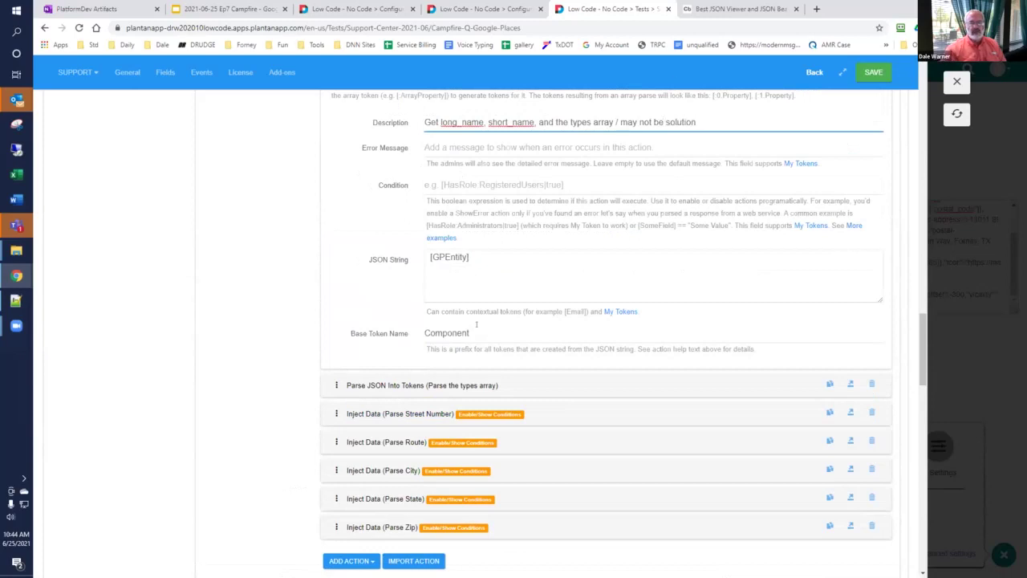
pyautogui.click(386, 386)
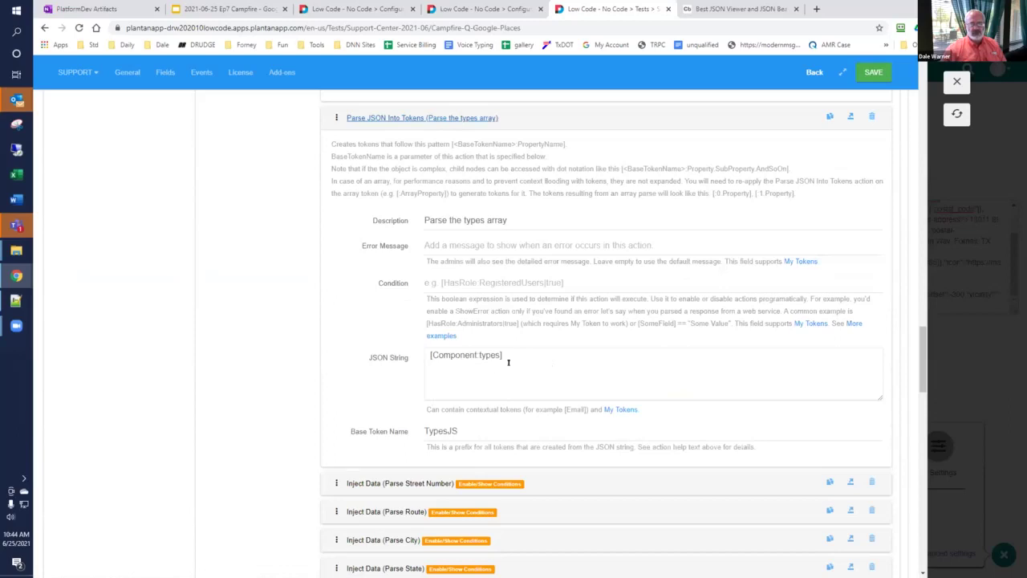
pyautogui.scroll(-2, 508, 362)
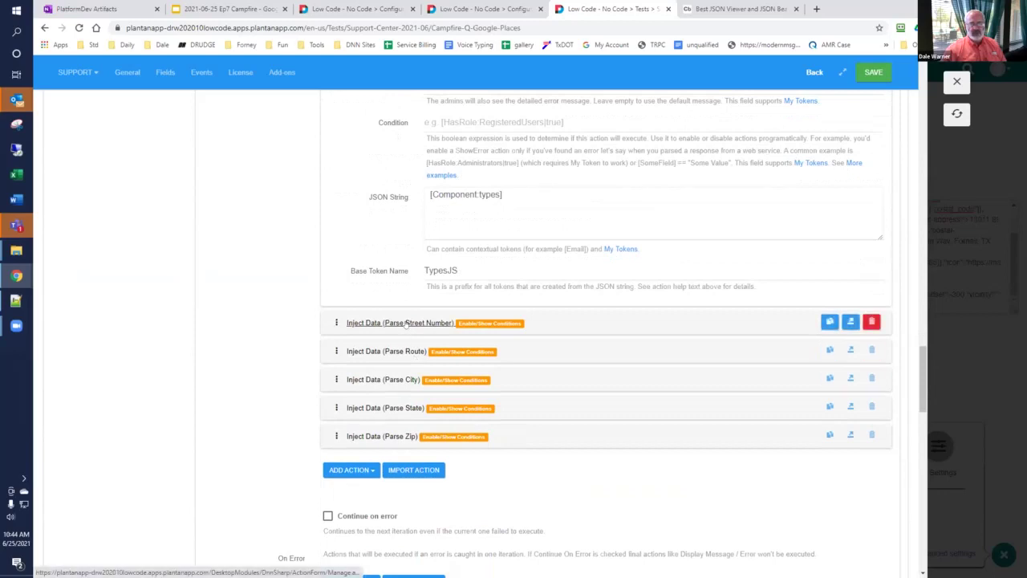
# Step: Compare the Parse Street Number action's StreetNumber value expression against the formatted address JSON
pyautogui.click(405, 322)
pyautogui.scroll(-1, 414, 361)
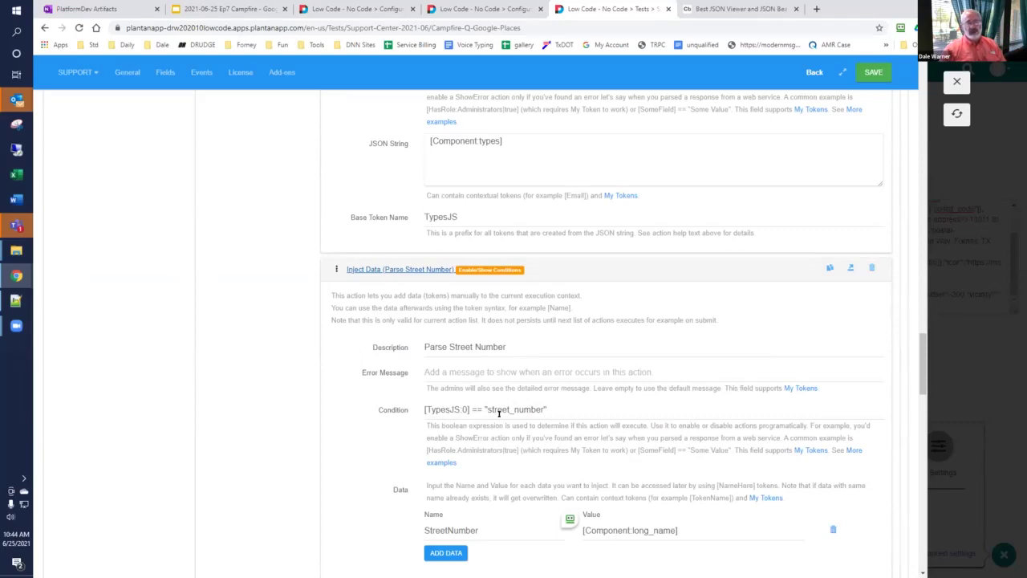
pyautogui.scroll(-1, 499, 409)
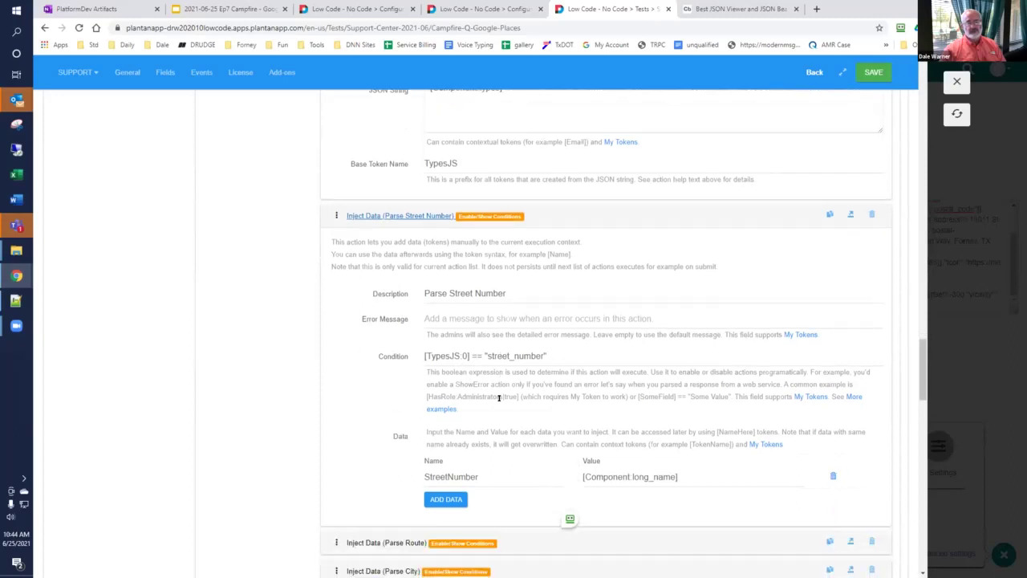
pyautogui.click(743, 8)
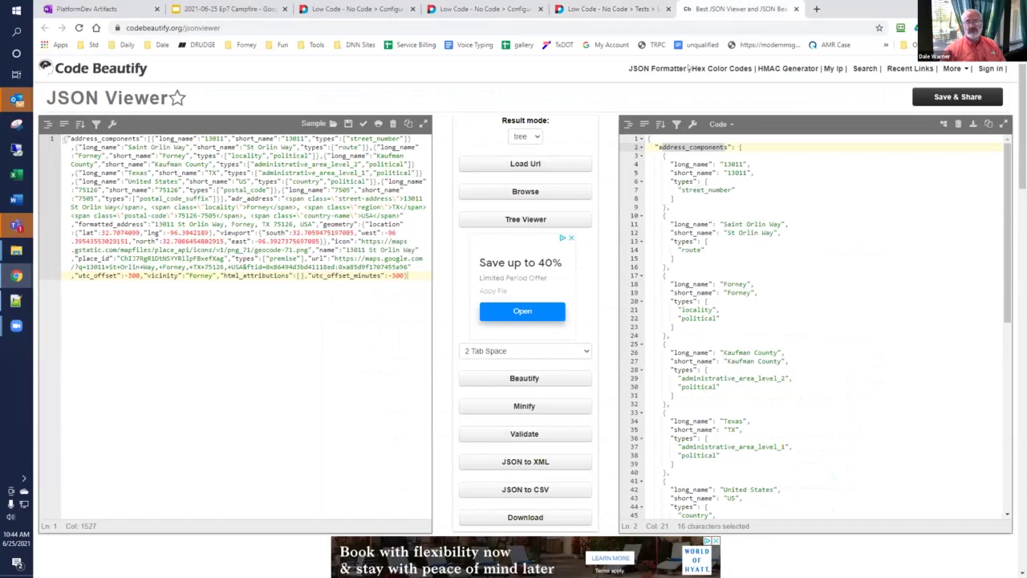
pyautogui.click(614, 9)
pyautogui.scroll(-1, 441, 371)
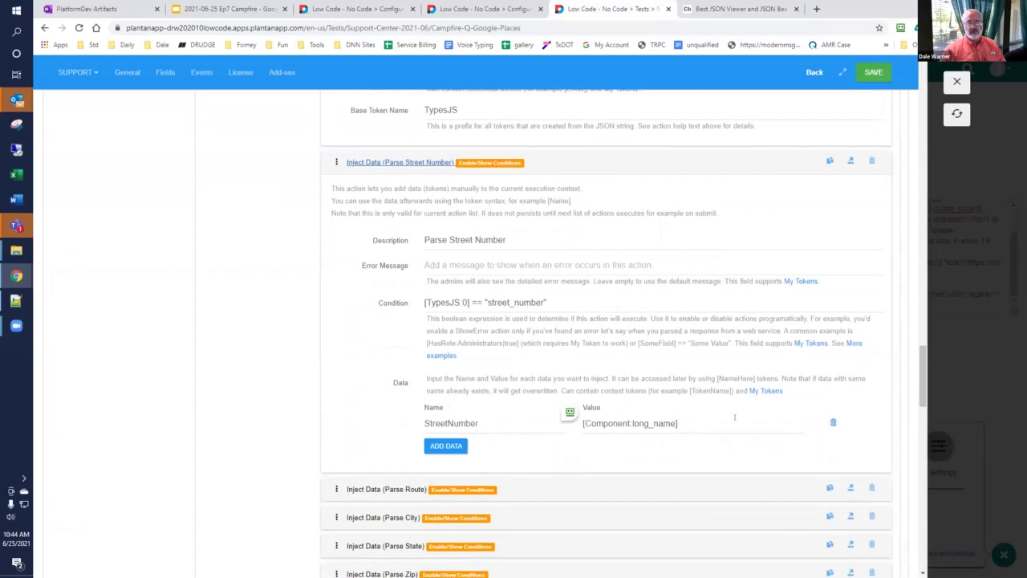
pyautogui.moveTo(734, 417); pyautogui.dragTo(551, 425)
pyautogui.scroll(2, 405, 384)
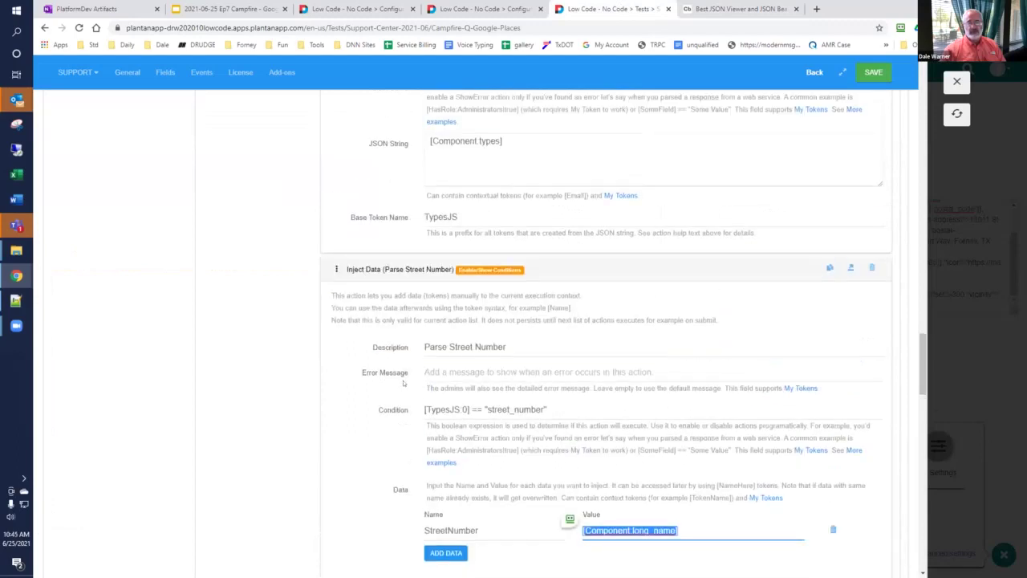
pyautogui.scroll(5, 404, 383)
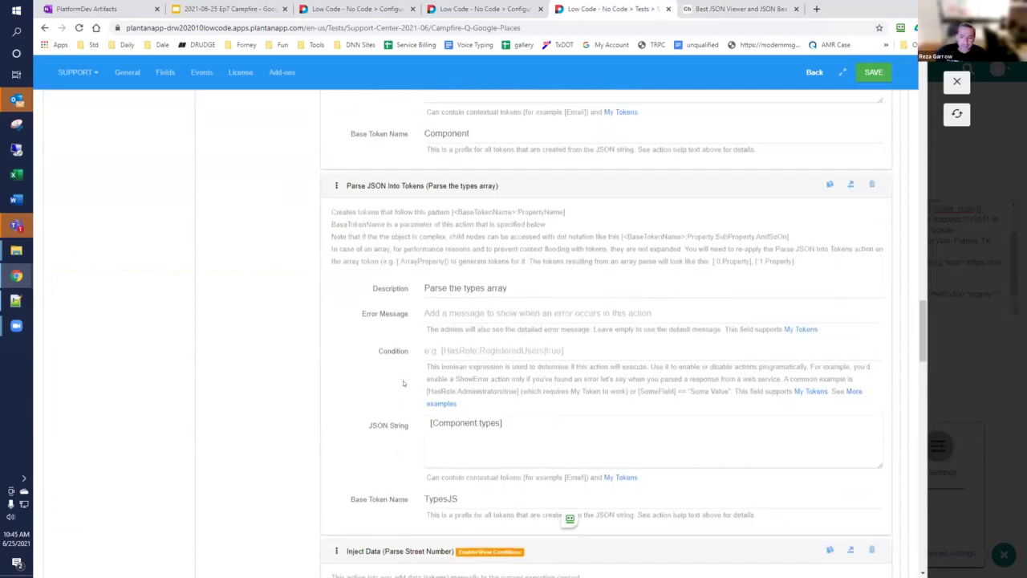
pyautogui.scroll(-3, 403, 383)
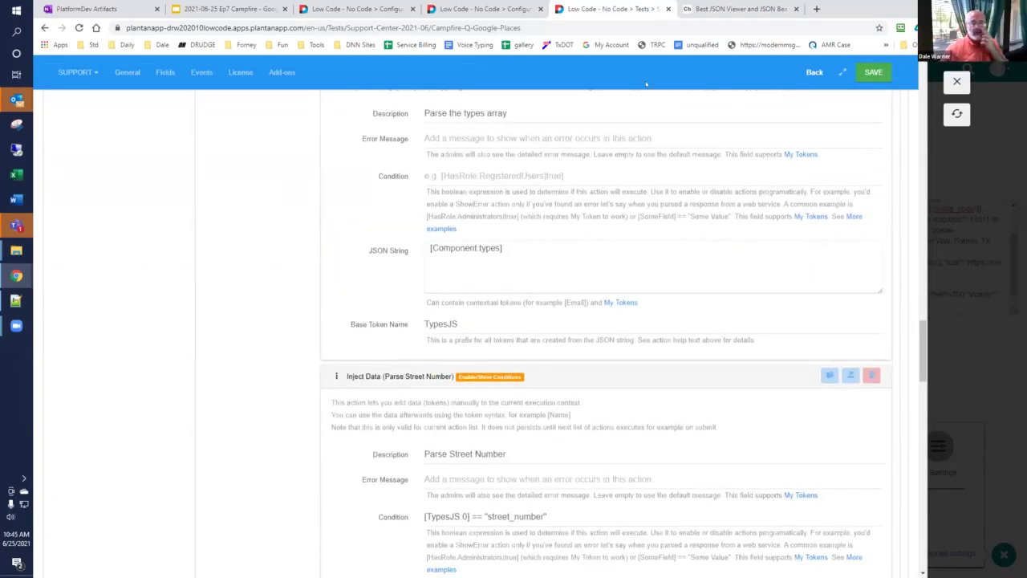
pyautogui.hotkey('ctrl', 'Tab')
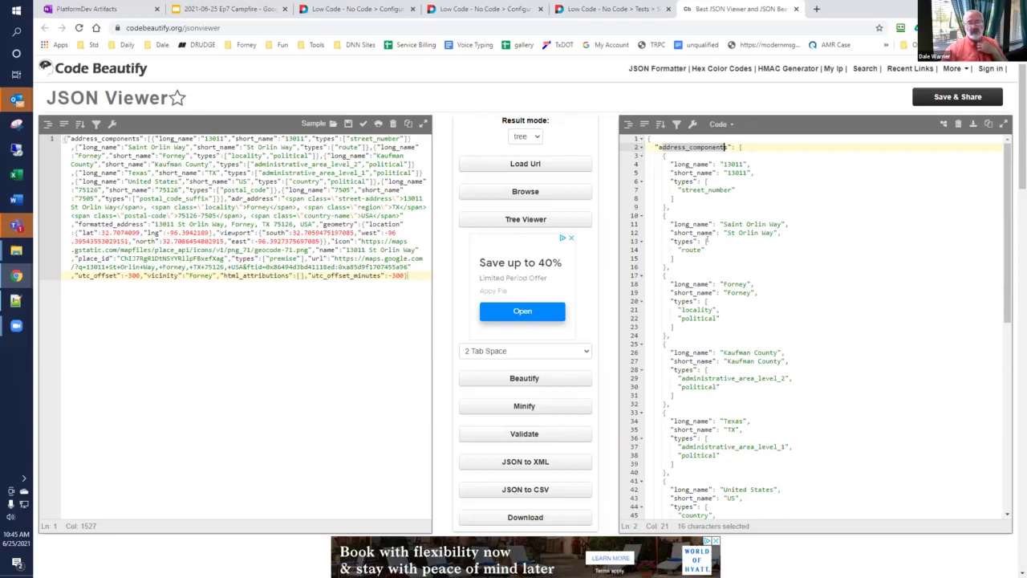
# Step: Inspect the address components' types arrays, noting Forney's locality and political types
pyautogui.scroll(-1, 697, 286)
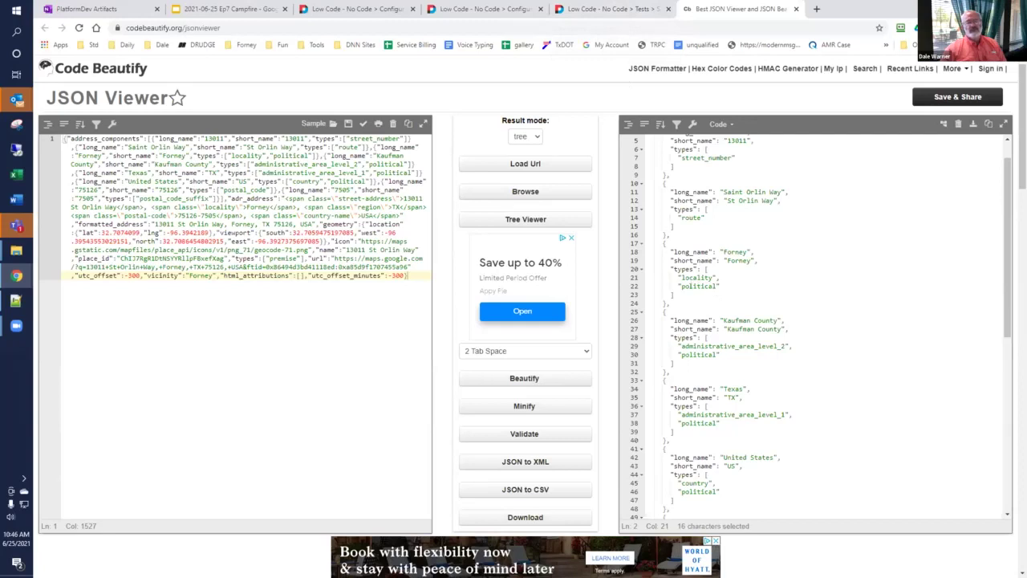
pyautogui.moveTo(681, 278); pyautogui.dragTo(709, 278)
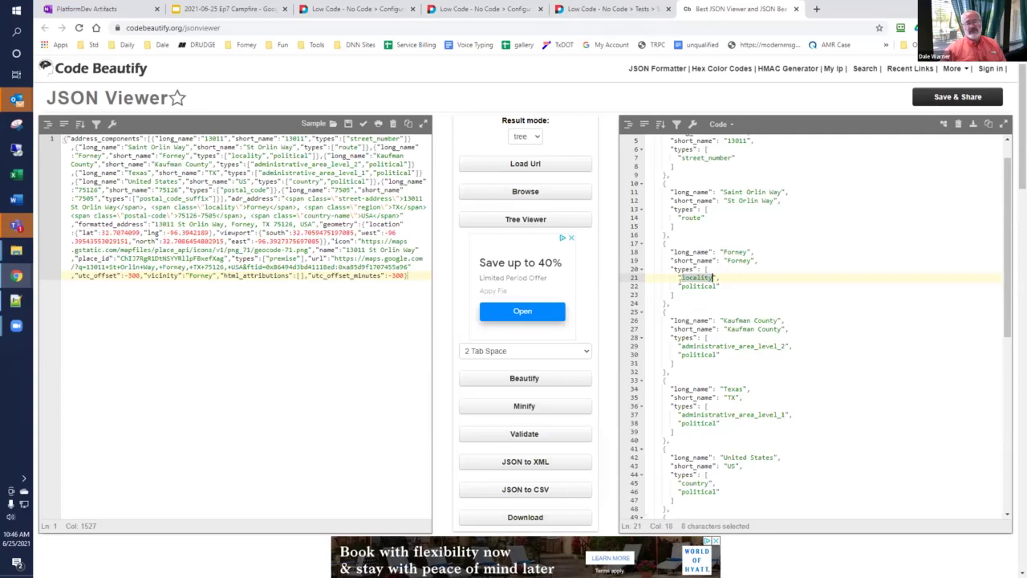
pyautogui.click(717, 286)
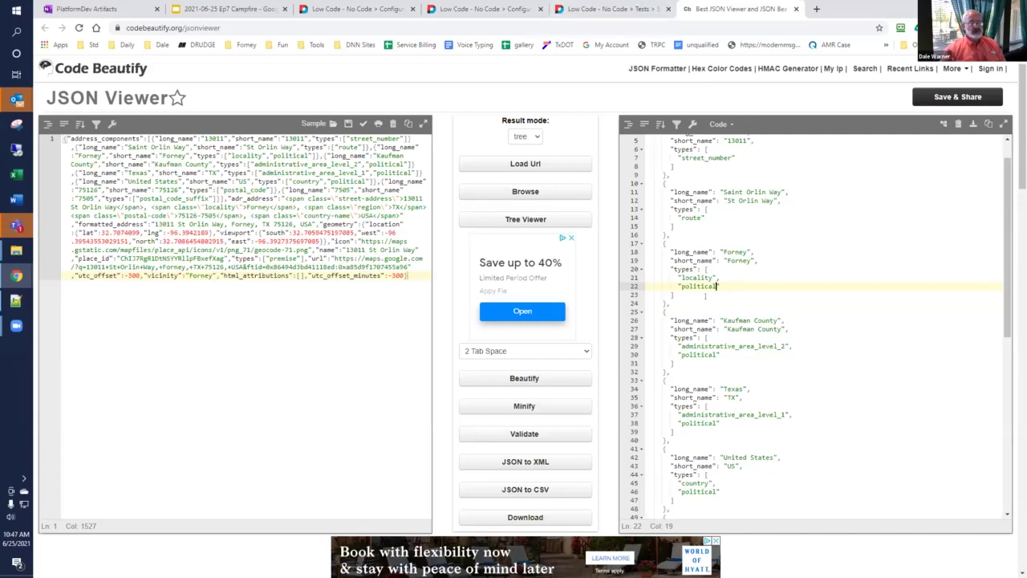
pyautogui.click(614, 9)
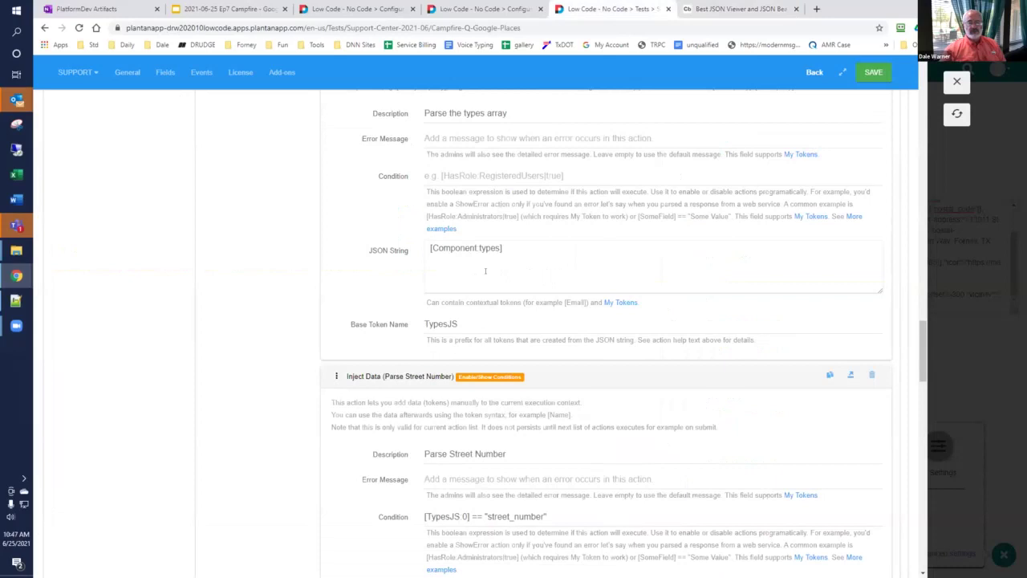
# Step: Delete the '/ may not be solution' note from the first parse action's description
pyautogui.scroll(2, 486, 273)
pyautogui.scroll(-1, 489, 278)
pyautogui.scroll(2, 491, 279)
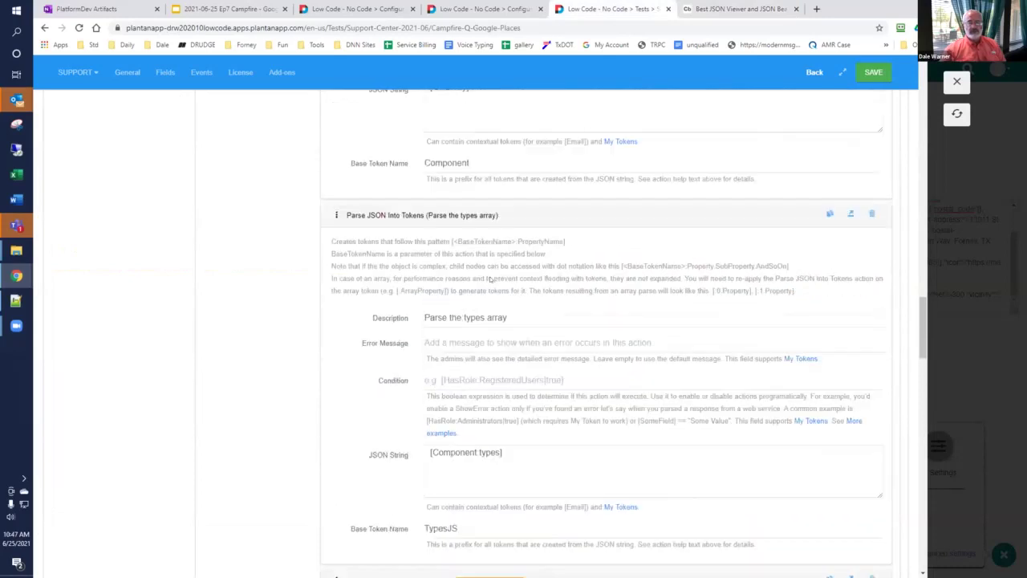
pyautogui.scroll(3, 487, 275)
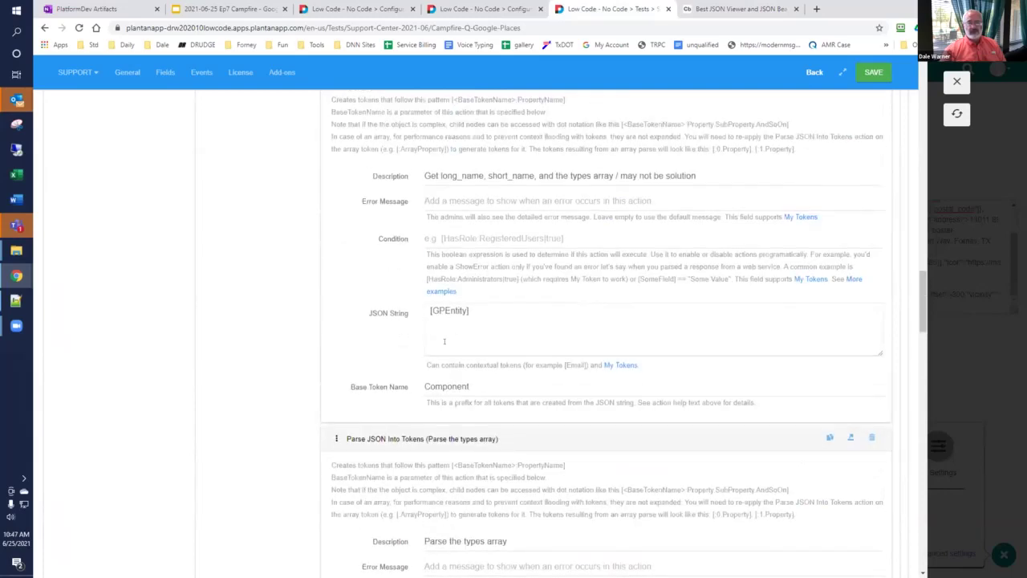
pyautogui.moveTo(616, 175); pyautogui.dragTo(742, 170)
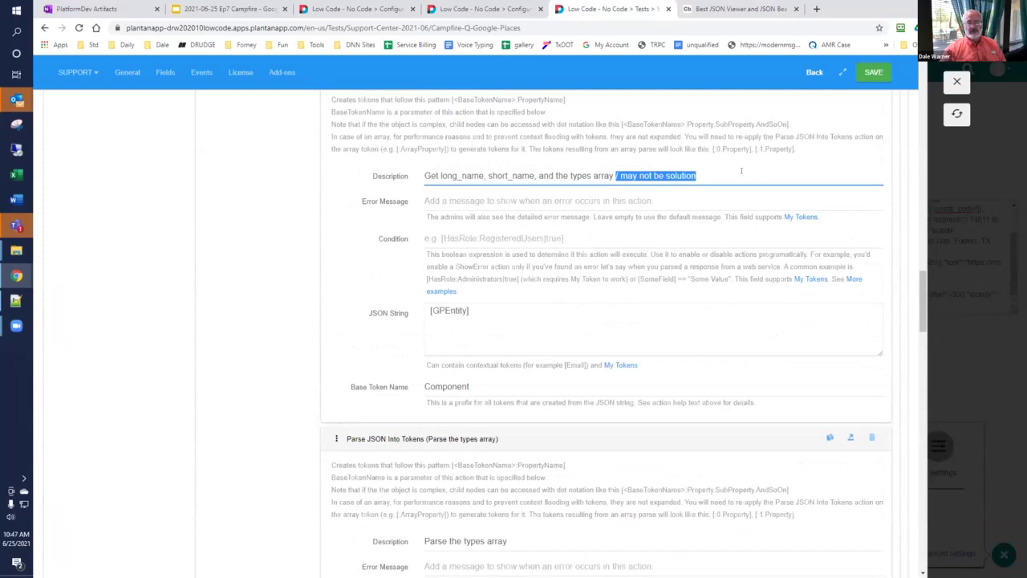
pyautogui.press('BackSpace')
# Step: Check the StreetNumber data name against the JSON, then expand the Inject Data (Parse Route) action
pyautogui.scroll(-2, 717, 234)
pyautogui.scroll(-3, 717, 234)
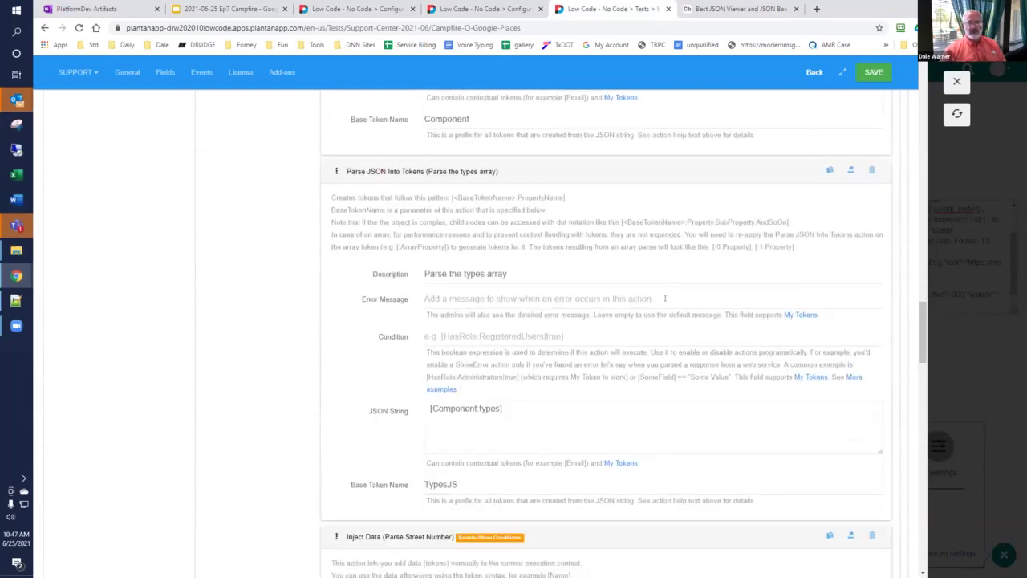
pyautogui.scroll(-1, 657, 289)
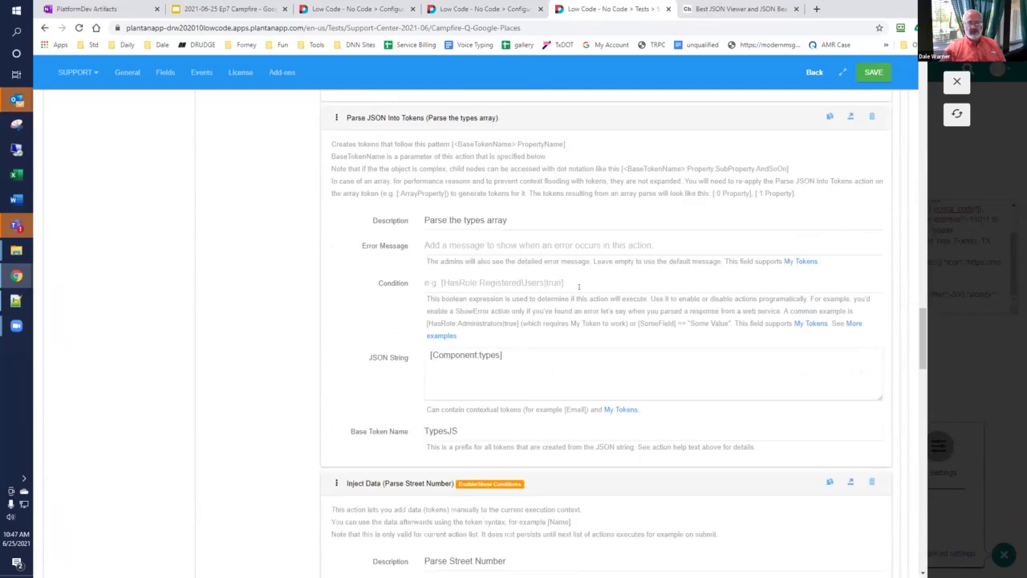
pyautogui.scroll(-5, 579, 287)
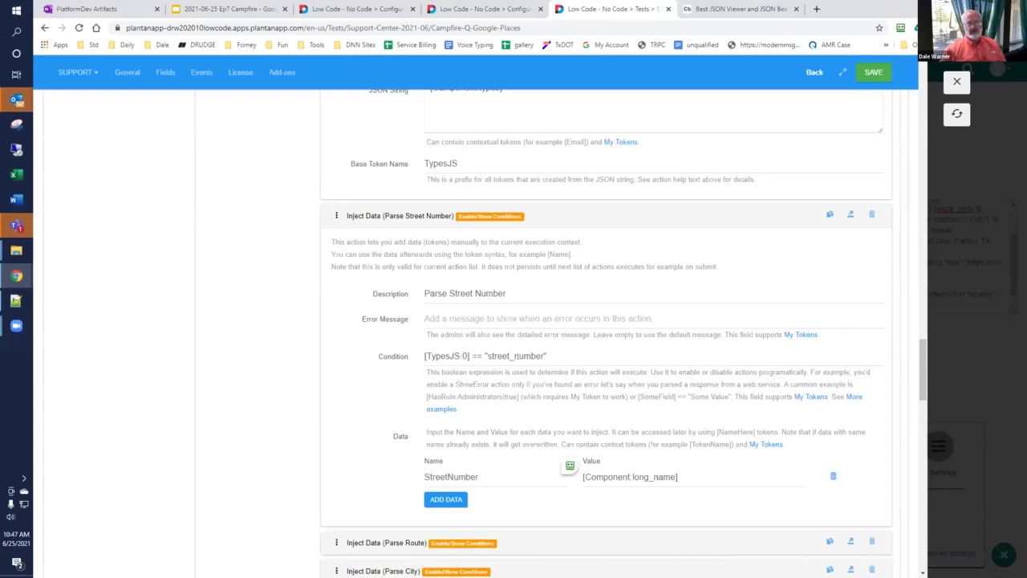
pyautogui.doubleClick(508, 475)
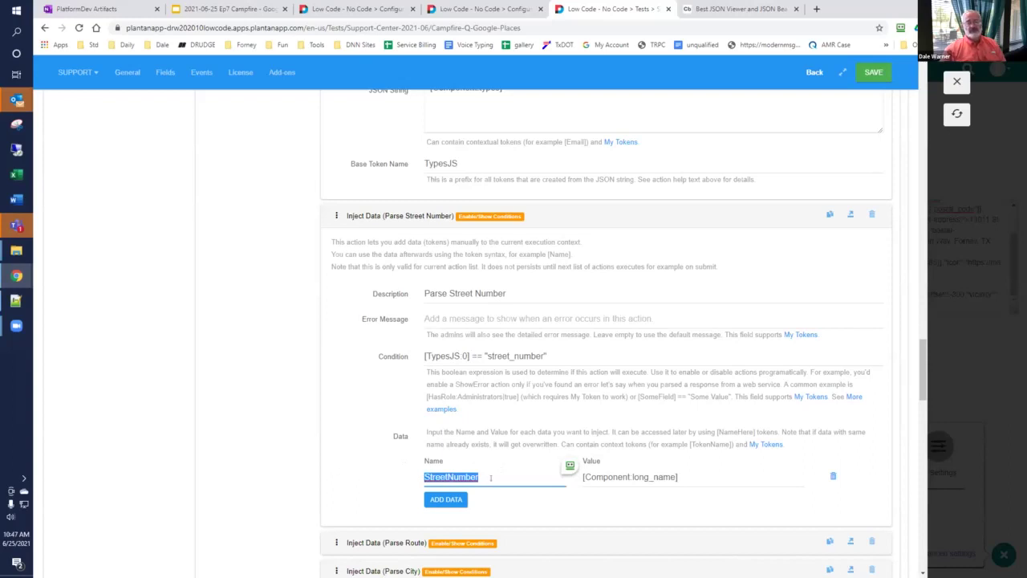
pyautogui.click(750, 8)
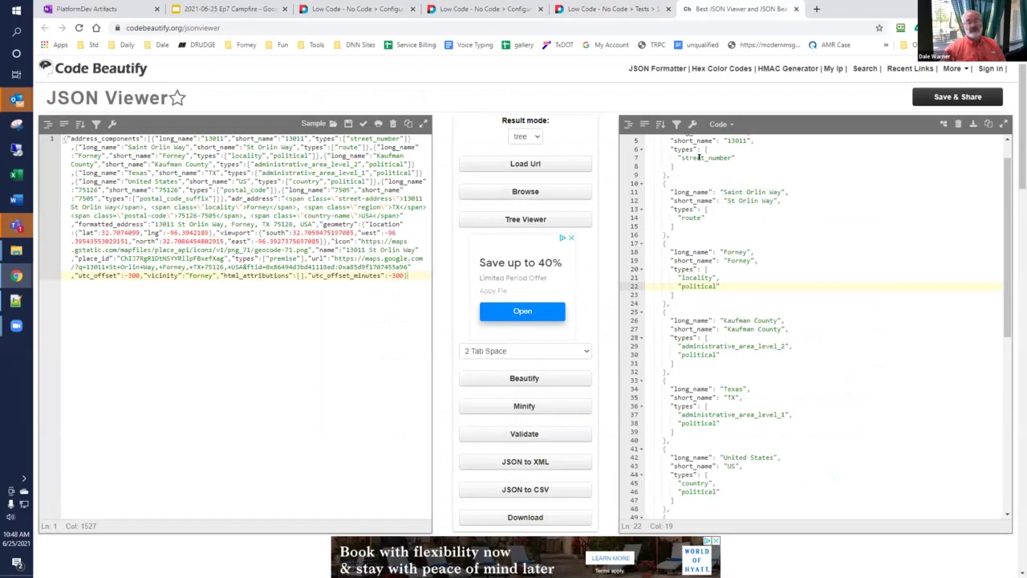
pyautogui.click(610, 9)
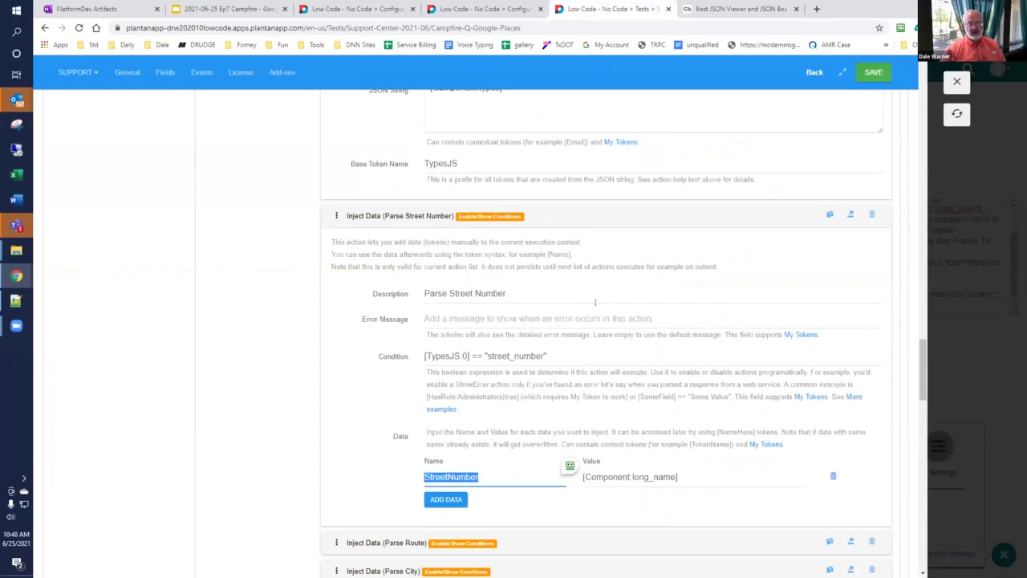
pyautogui.scroll(-3, 595, 301)
pyautogui.click(375, 329)
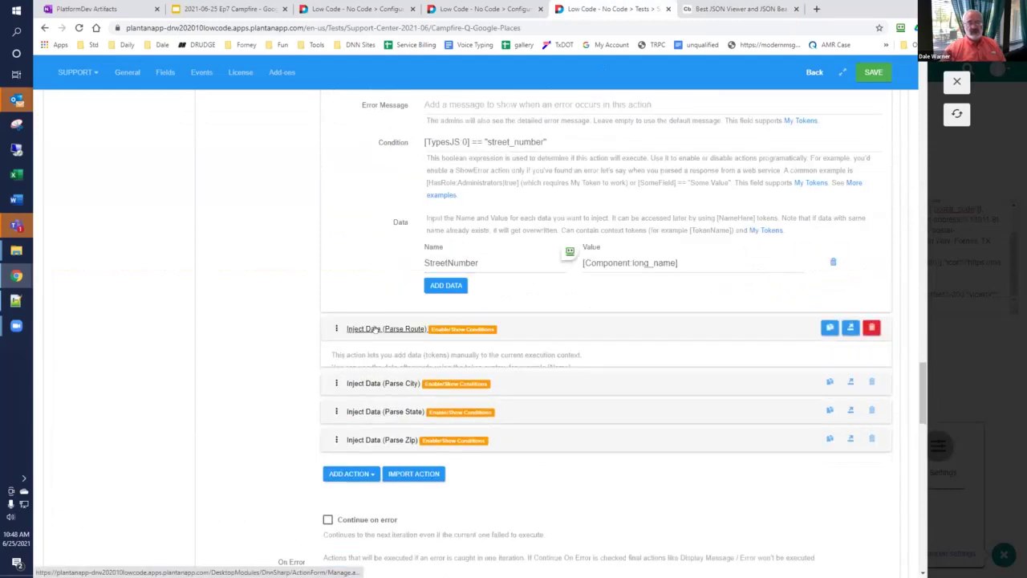
pyautogui.scroll(-3, 375, 330)
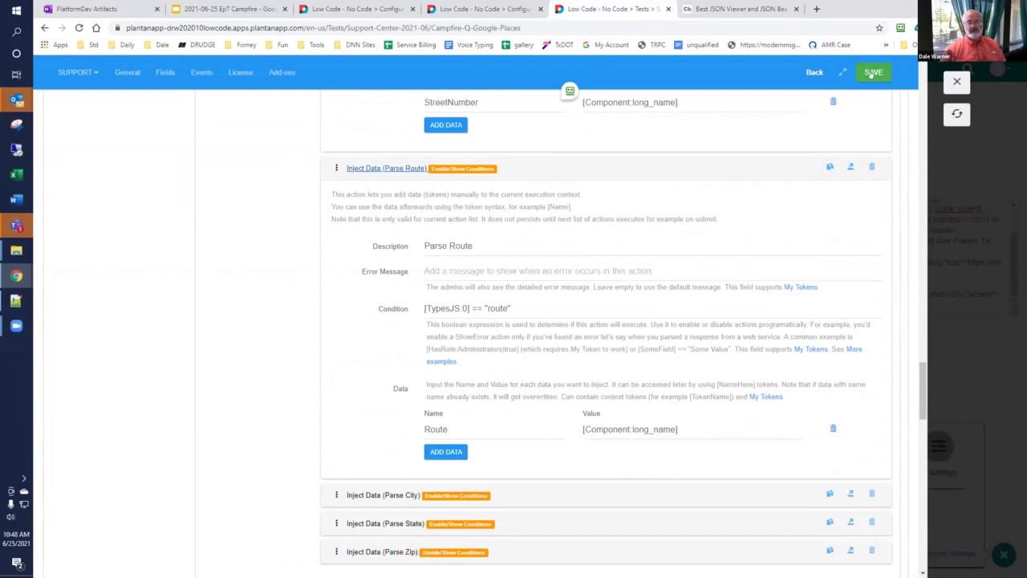
# Step: Enter a test street address in Google Places, pick the first suggestion and parse it
pyautogui.click(957, 113)
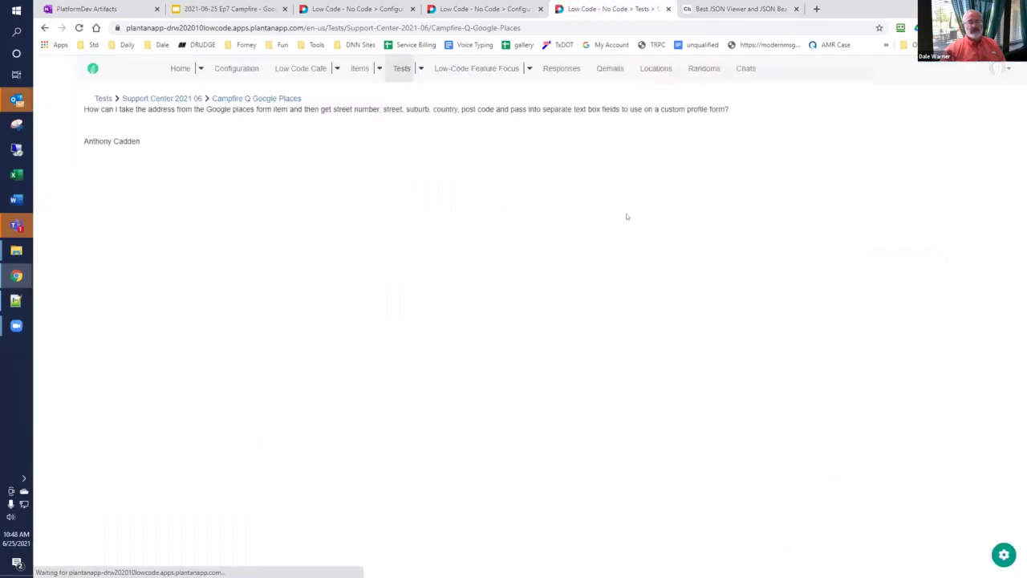
pyautogui.click(195, 126)
pyautogui.write('13')
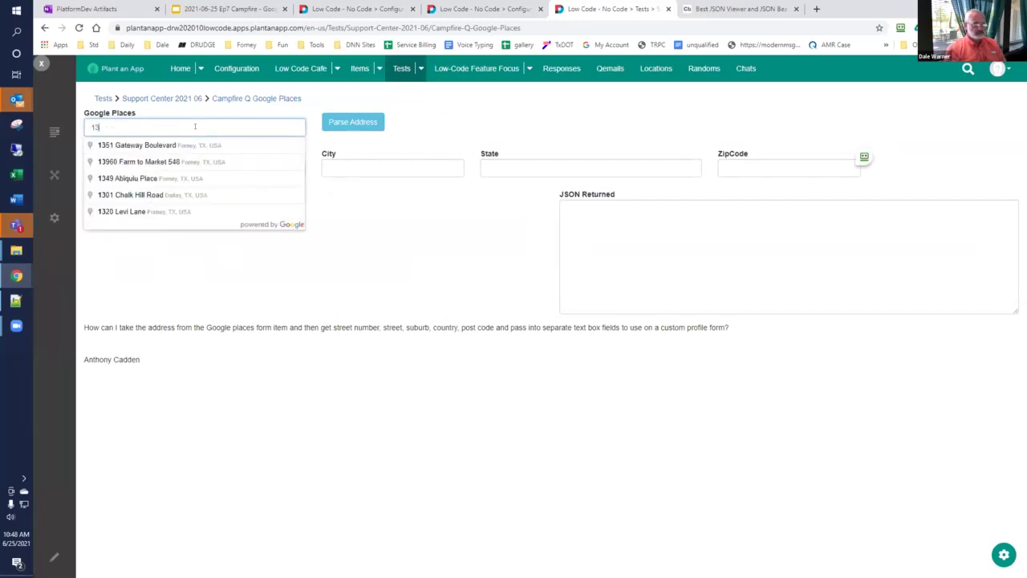
pyautogui.write('019 saint')
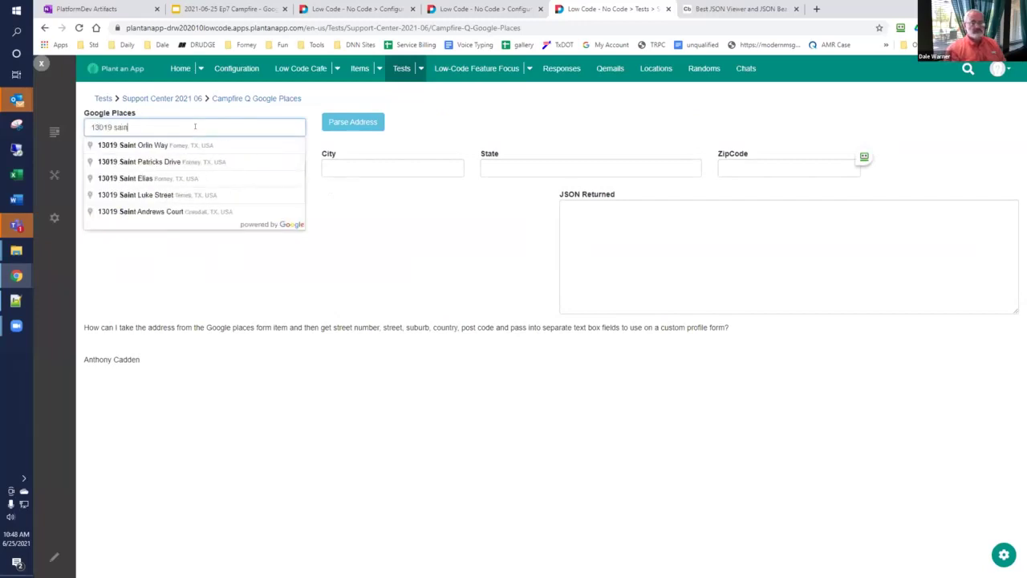
pyautogui.click(200, 145)
pyautogui.click(341, 125)
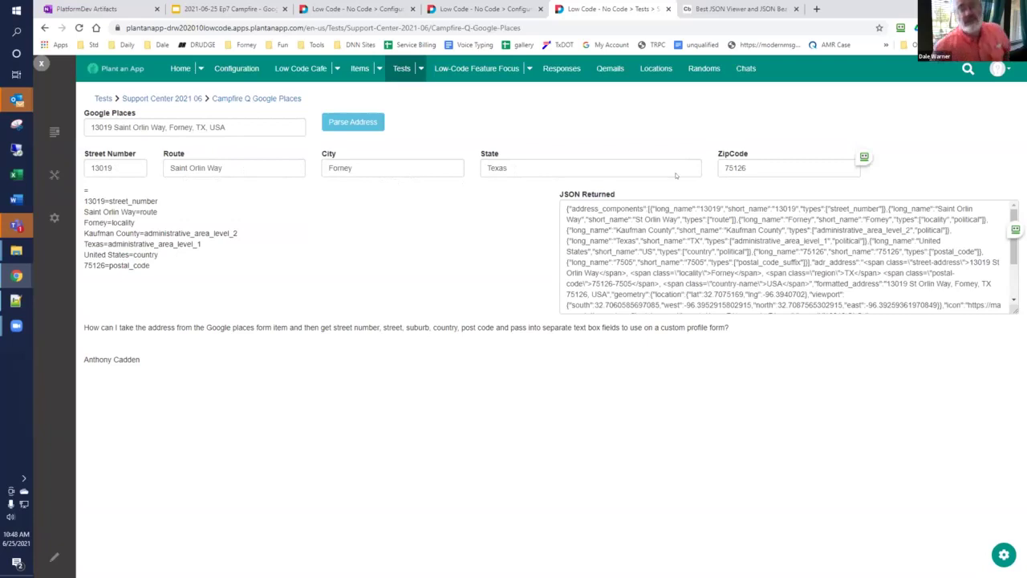
pyautogui.click(731, 8)
pyautogui.scroll(-2, 864, 211)
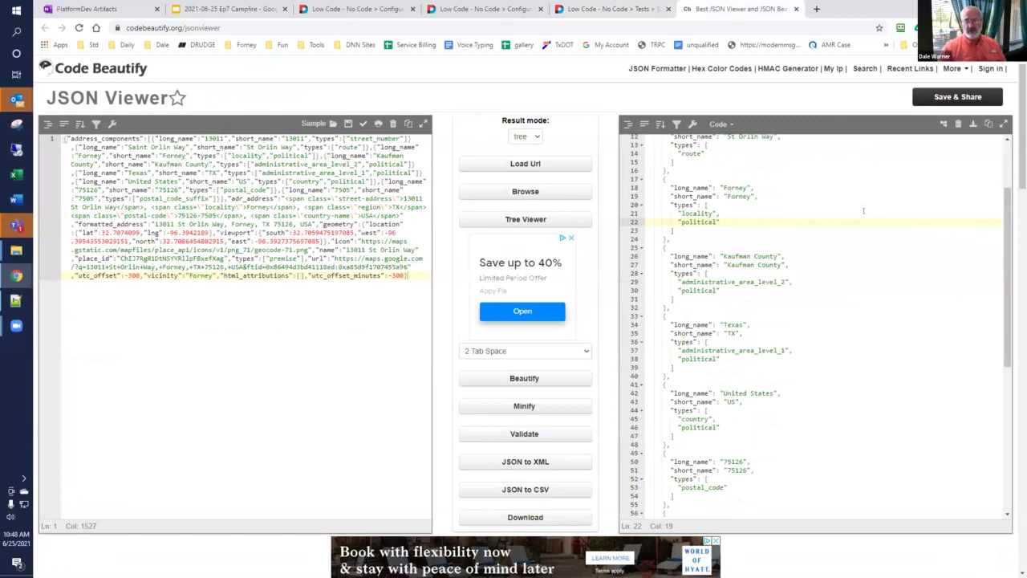
# Step: Scroll the beautified JSON down through the postal_code and postal_code_suffix components
pyautogui.scroll(-1, 863, 211)
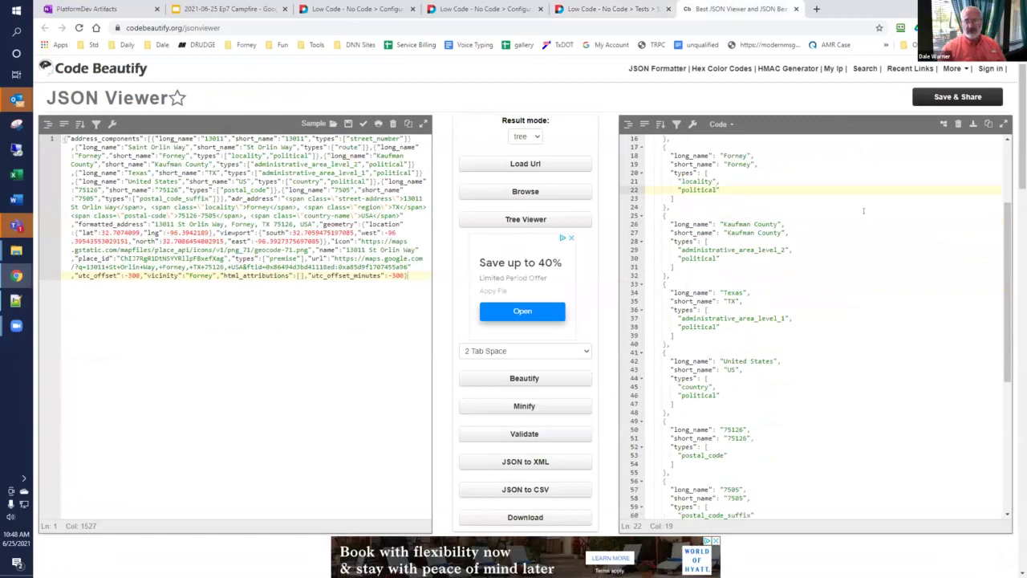
pyautogui.scroll(-1, 864, 211)
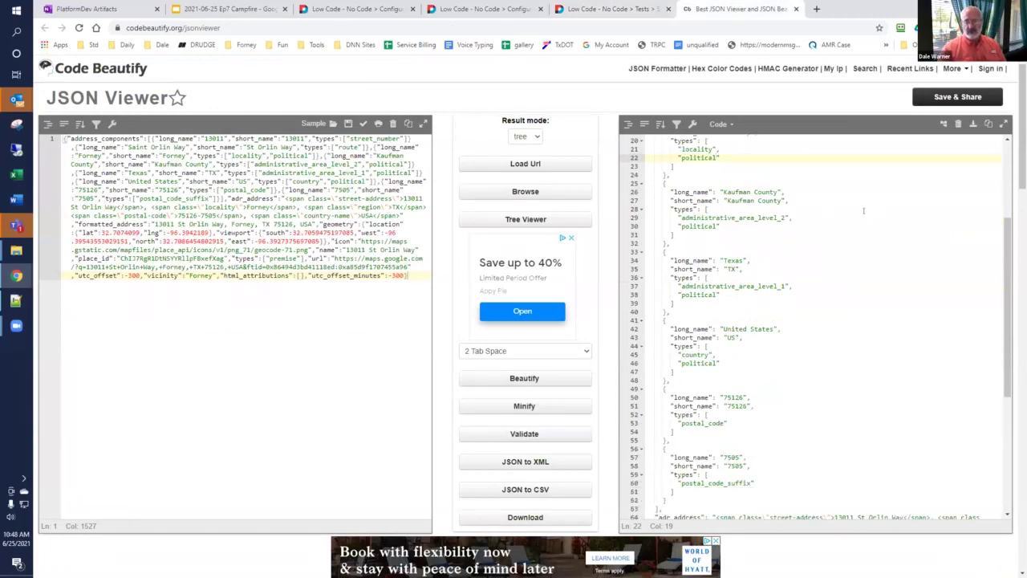
pyautogui.scroll(-1, 864, 211)
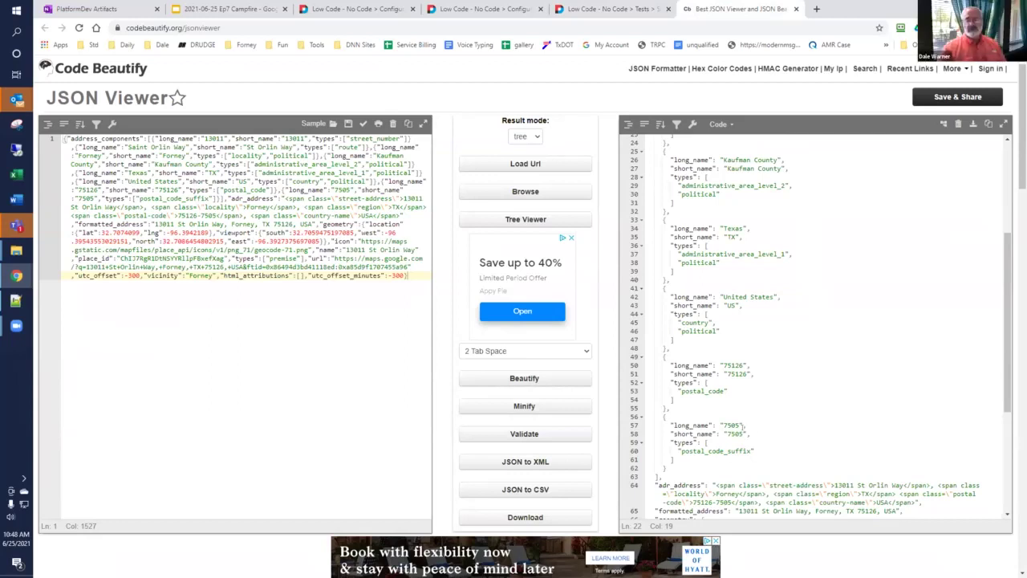
pyautogui.click(614, 9)
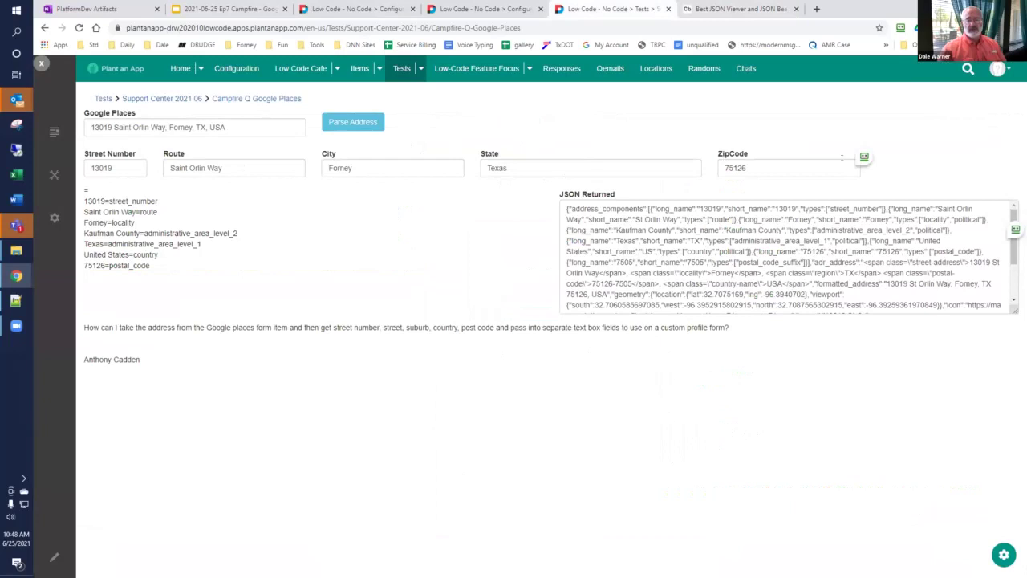
# Step: Dismiss the autofill suggestions and bring up the Customize / AppBuilder / UI Settings menu
pyautogui.click(864, 156)
pyautogui.click(858, 125)
pyautogui.click(998, 558)
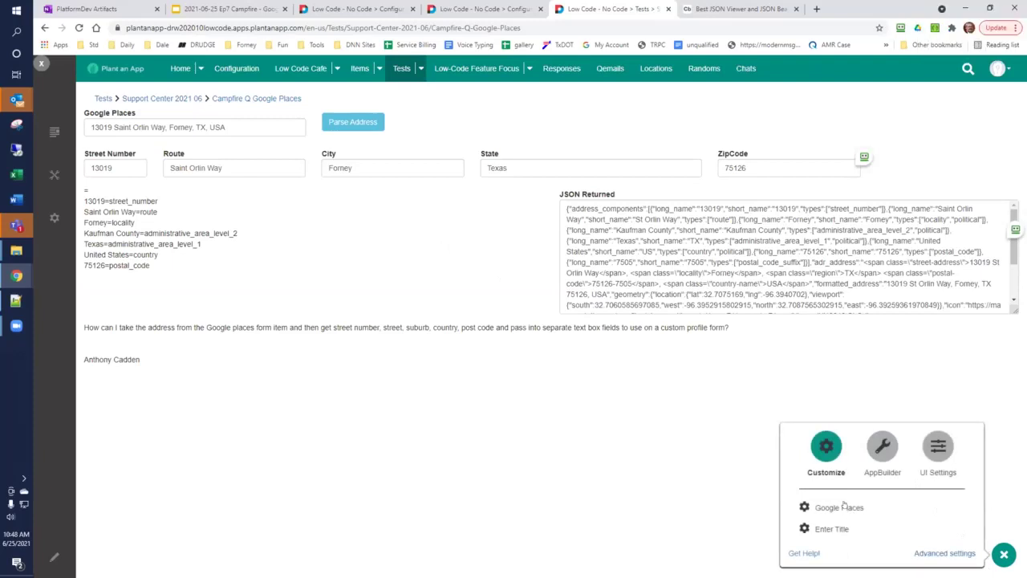
pyautogui.click(570, 478)
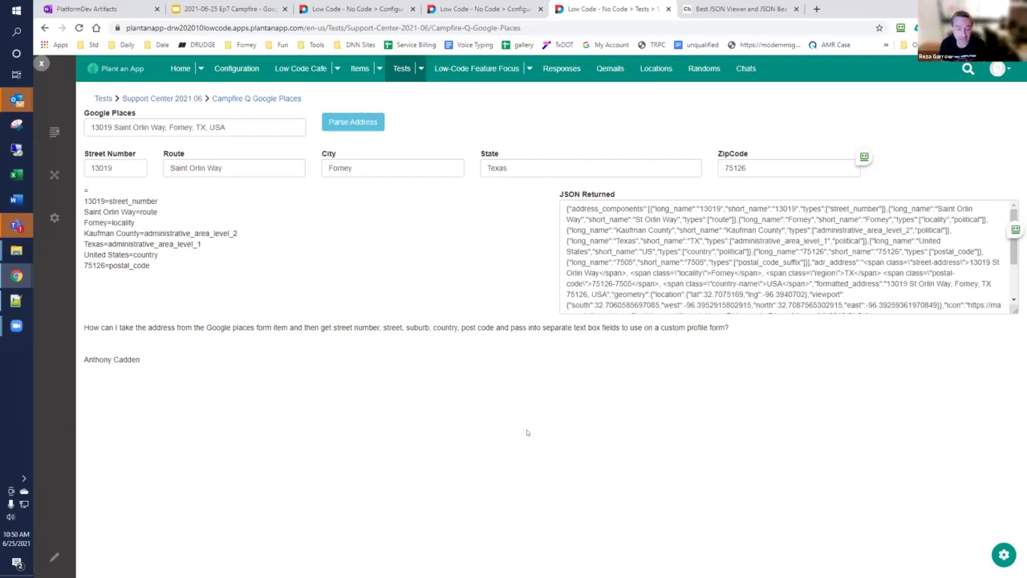
pyautogui.click(1002, 555)
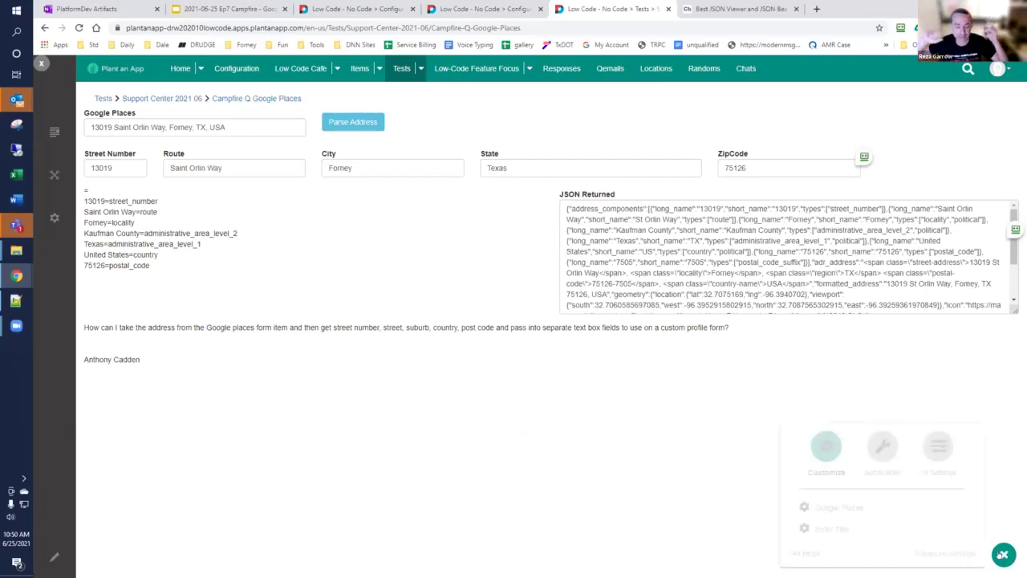
# Step: Duplicate the ZipCode field and retitle the copy Plus4
pyautogui.click(826, 507)
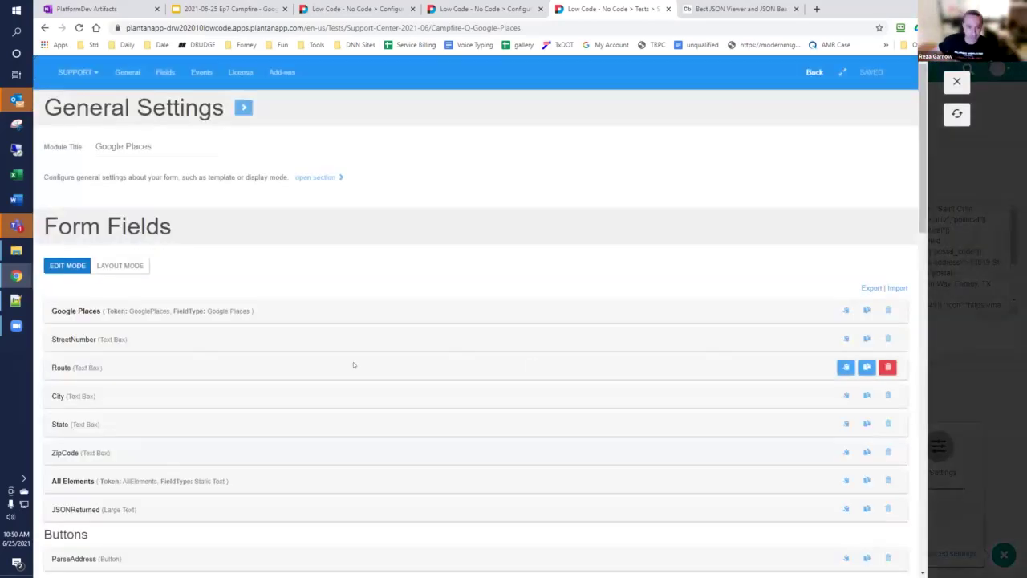
pyautogui.scroll(-3, 88, 342)
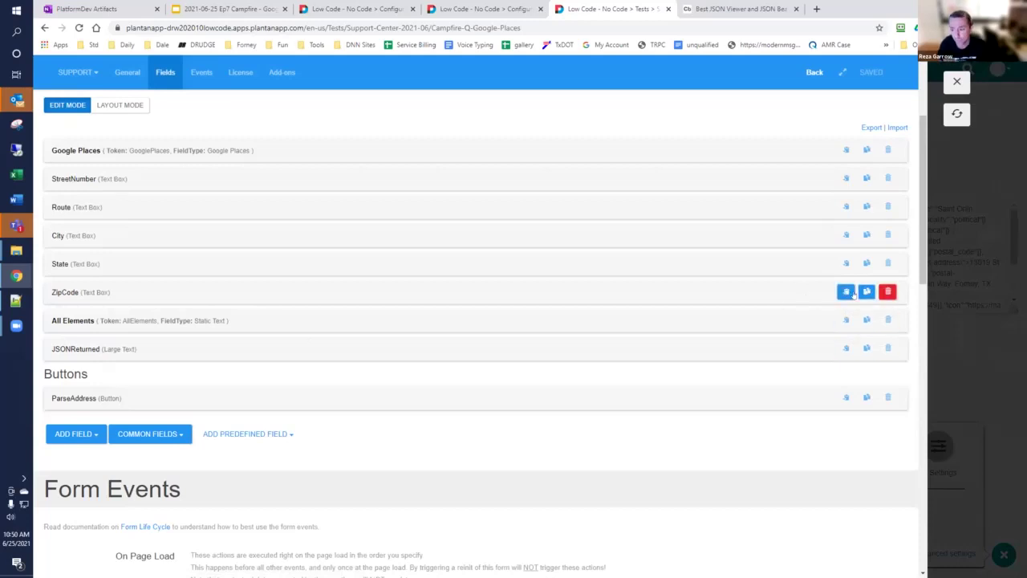
pyautogui.click(867, 291)
pyautogui.moveTo(288, 439); pyautogui.dragTo(175, 440)
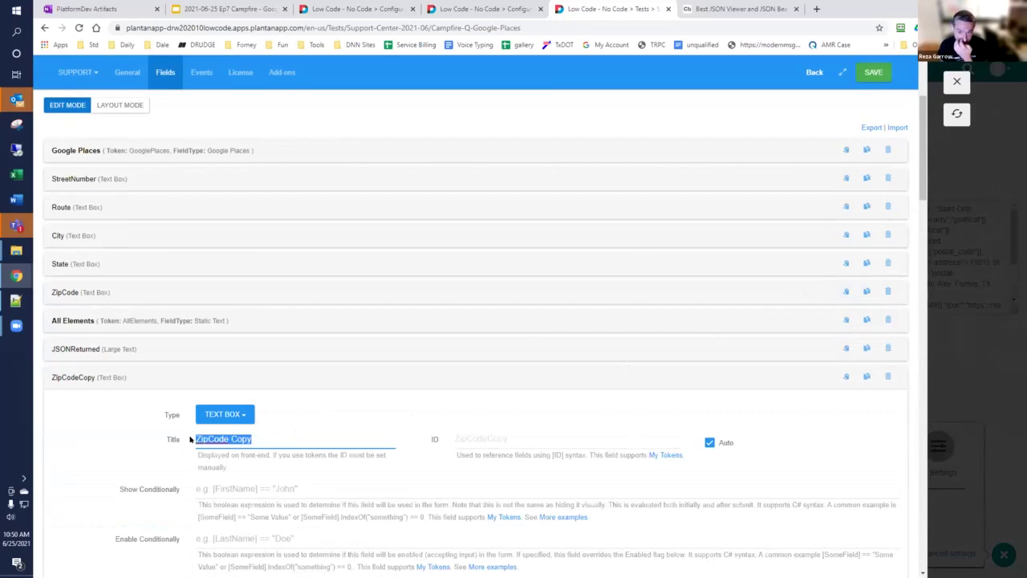
pyautogui.write('Plus4')
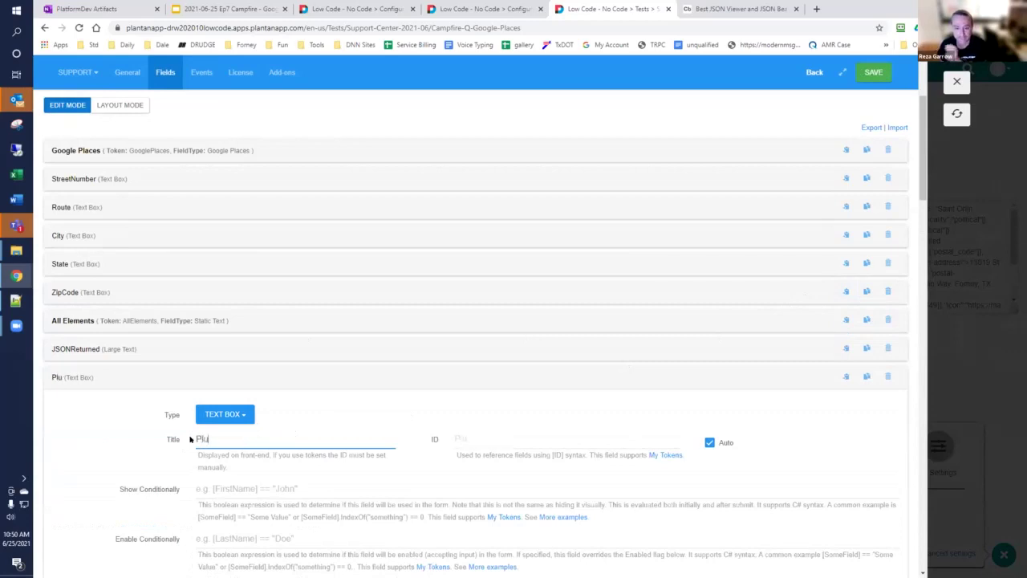
pyautogui.hotkey('ctrl', 'a')
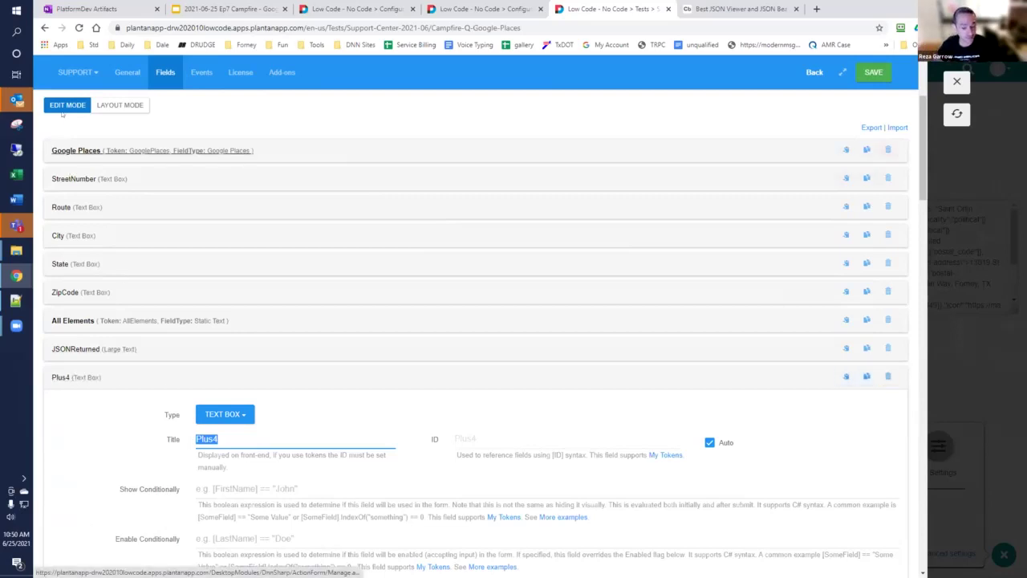
# Step: Place the Plus4 field beside ZipCode in row 2 using Layout Mode
pyautogui.click(119, 105)
pyautogui.moveTo(99, 253); pyautogui.dragTo(769, 213)
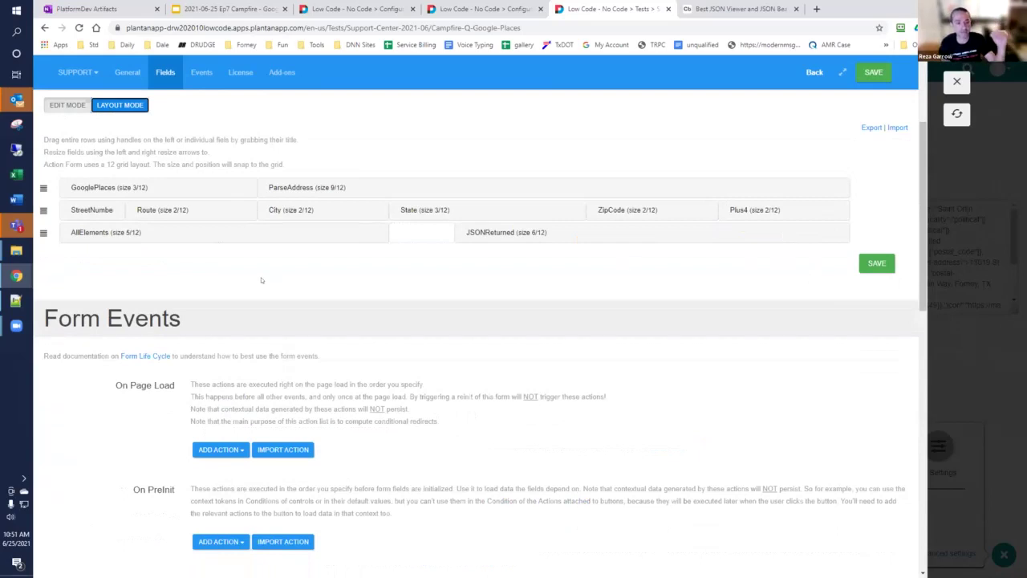
pyautogui.scroll(-10, 259, 278)
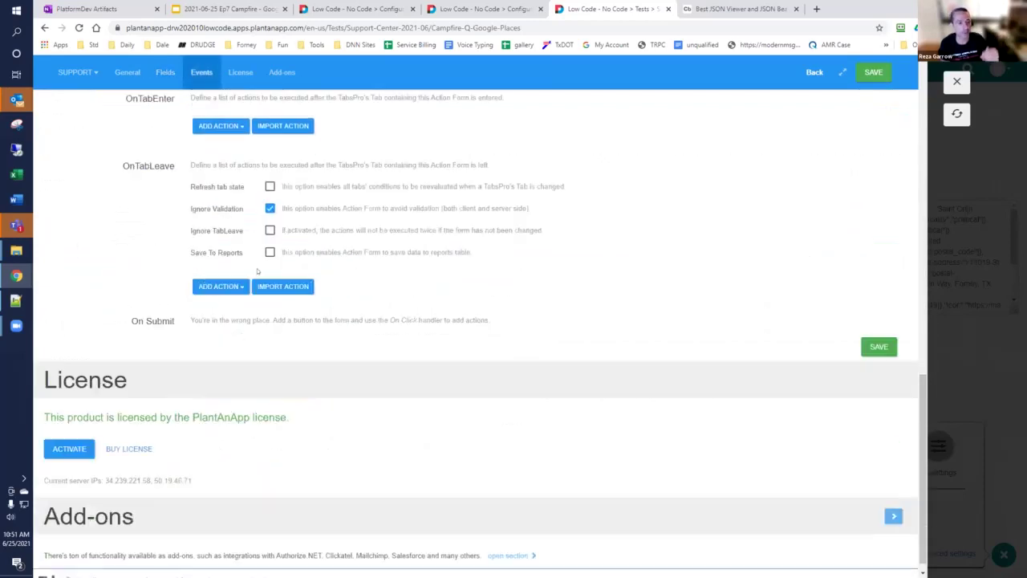
pyautogui.scroll(10, 203, 303)
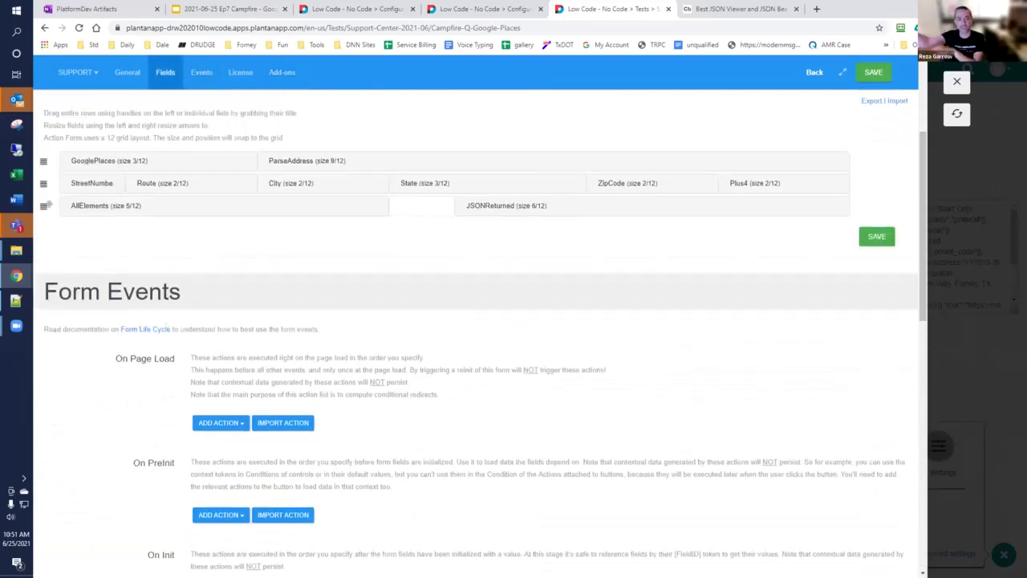
pyautogui.scroll(1, 56, 177)
pyautogui.click(65, 195)
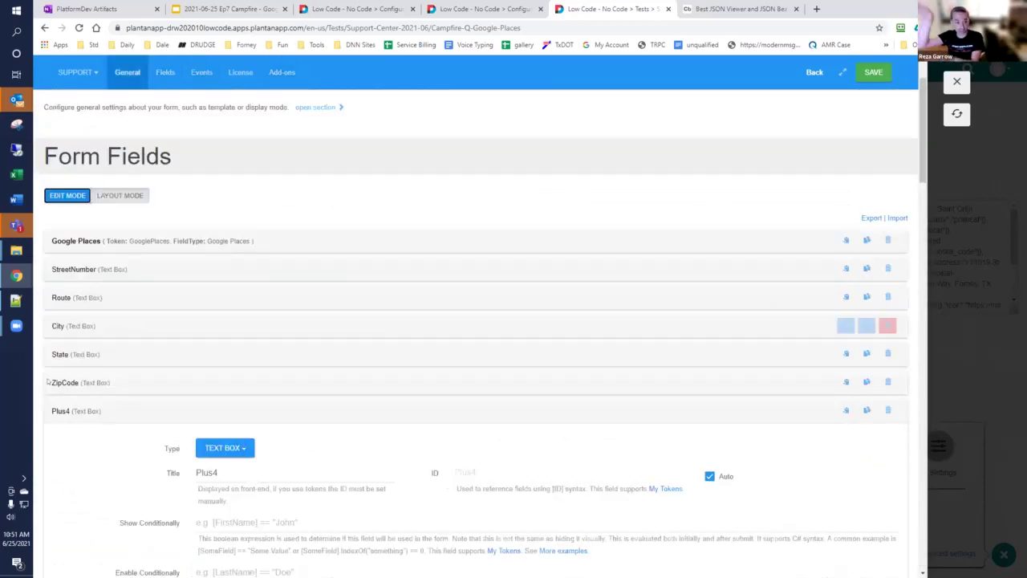
pyautogui.click(60, 410)
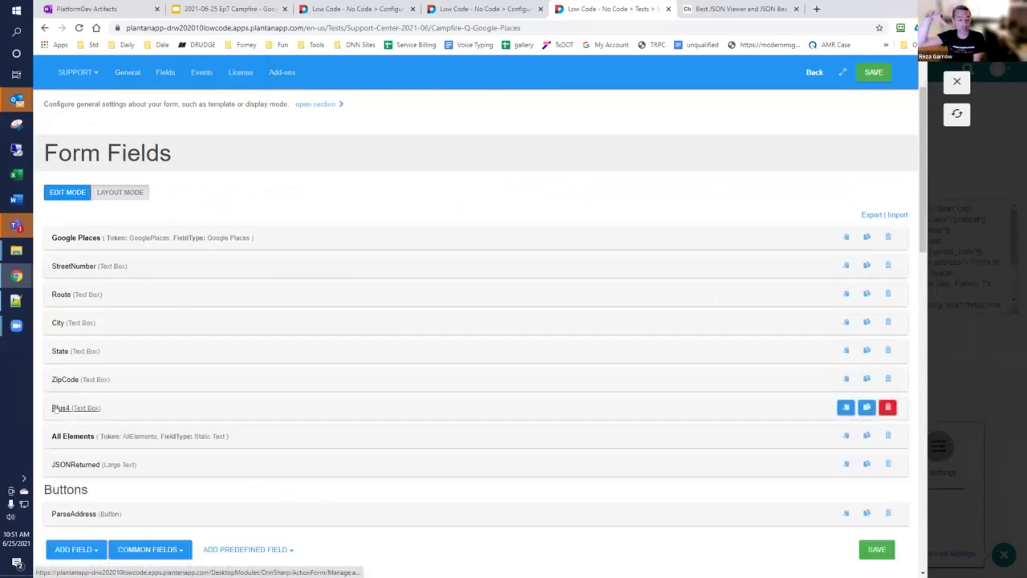
# Step: Expand the ParseAddress button's Execute actions on entity list settings
pyautogui.scroll(-2, 60, 410)
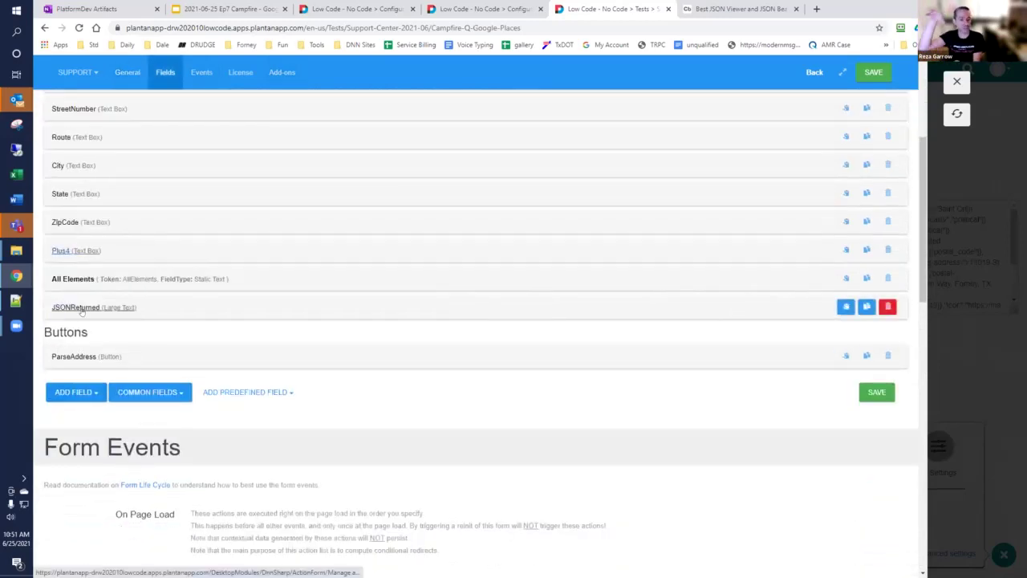
pyautogui.click(85, 361)
pyautogui.scroll(-6, 97, 358)
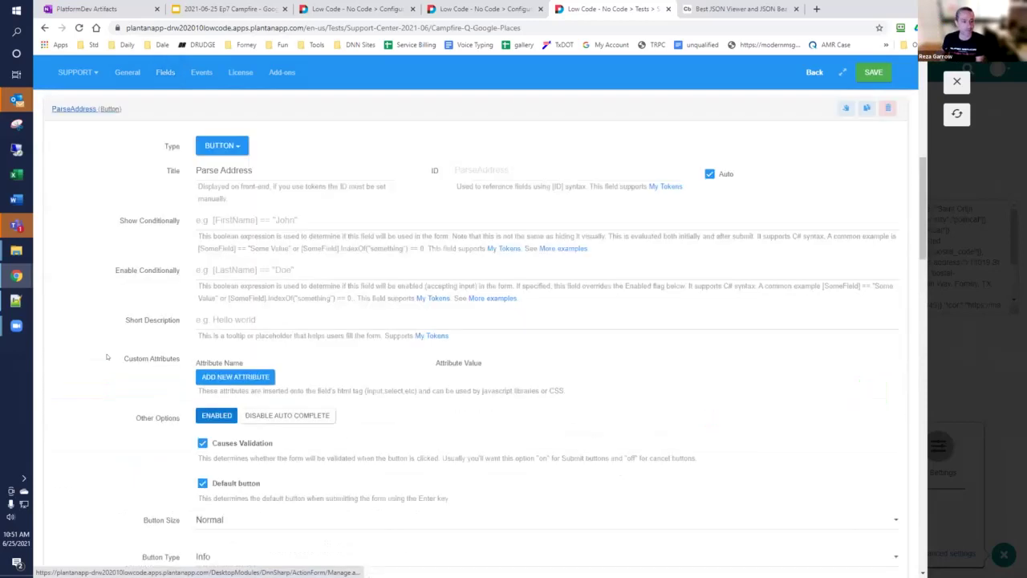
pyautogui.scroll(-3, 107, 356)
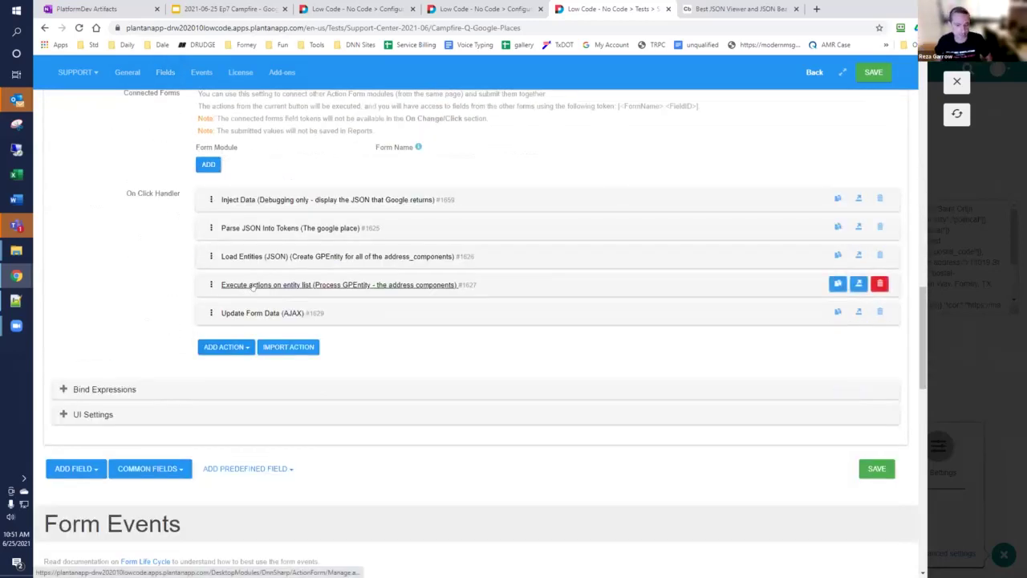
pyautogui.click(251, 286)
pyautogui.scroll(-7, 251, 286)
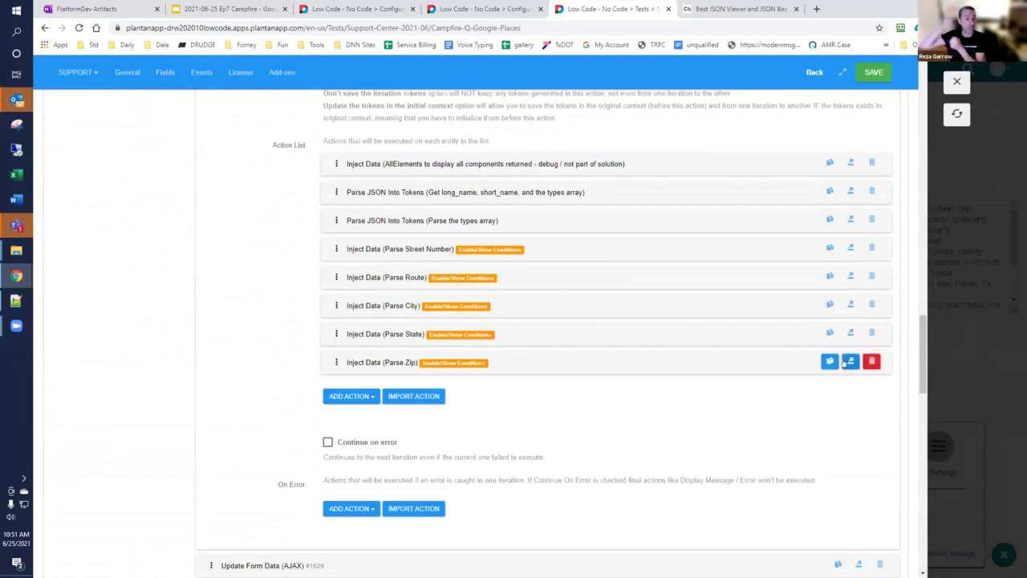
# Step: Duplicate the Parse Zip inject-data action and rename its description to Parse Plus4
pyautogui.click(830, 361)
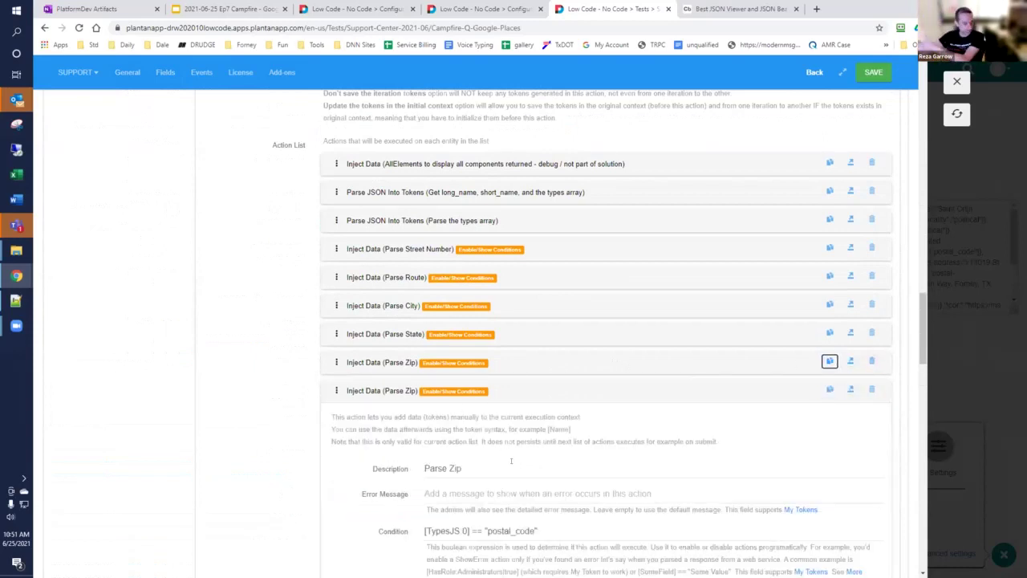
pyautogui.press('End')
pyautogui.press('BackSpace')
pyautogui.press('BackSpace')
pyautogui.press('BackSpace')
pyautogui.write('Plus4')
pyautogui.scroll(-3, 345, 458)
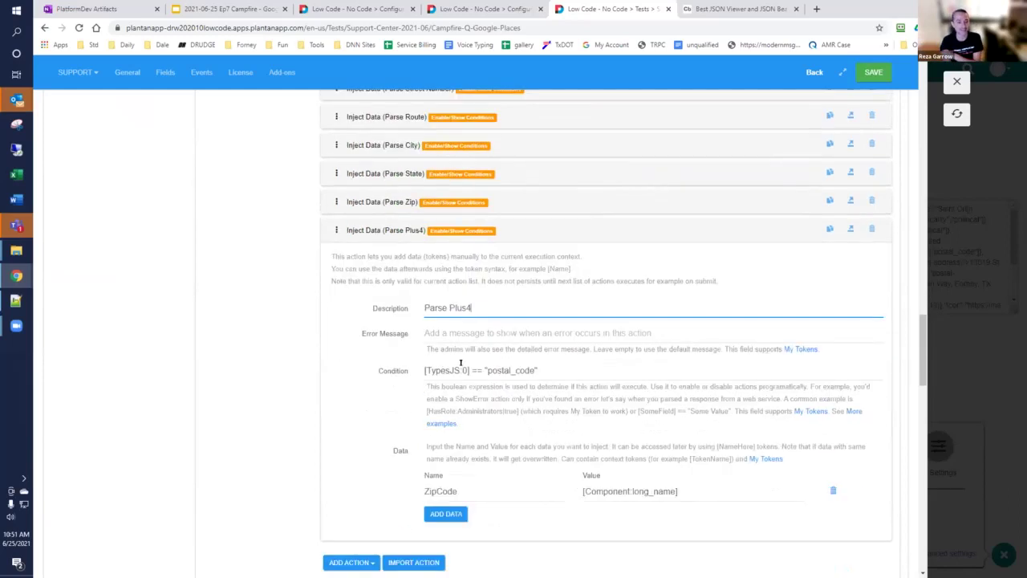
pyautogui.doubleClick(440, 491)
# Step: Set the Data Name to Plus4 and copy postal_code_suffix from the JSON Viewer output
pyautogui.write('Plus4')
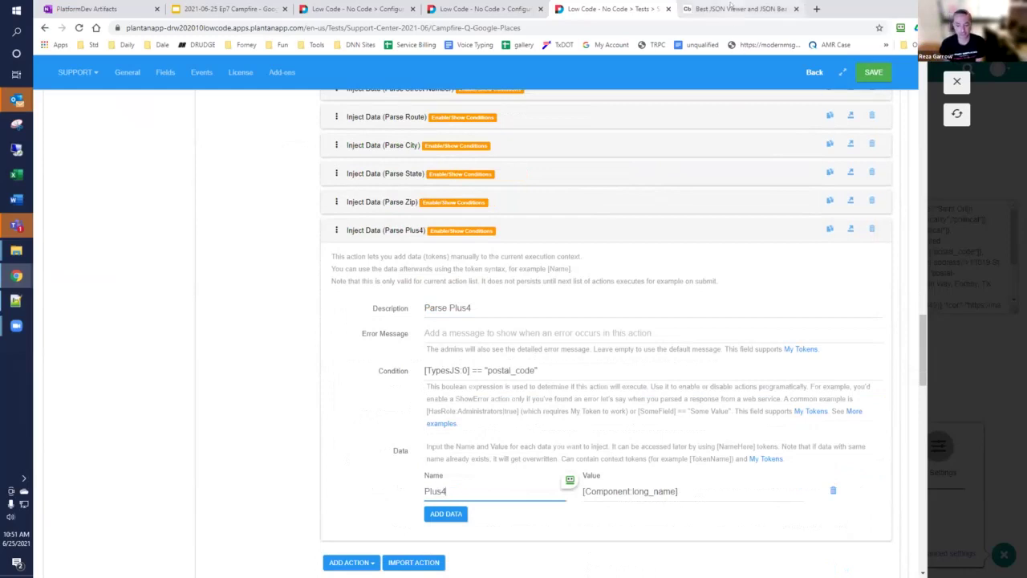
pyautogui.click(732, 9)
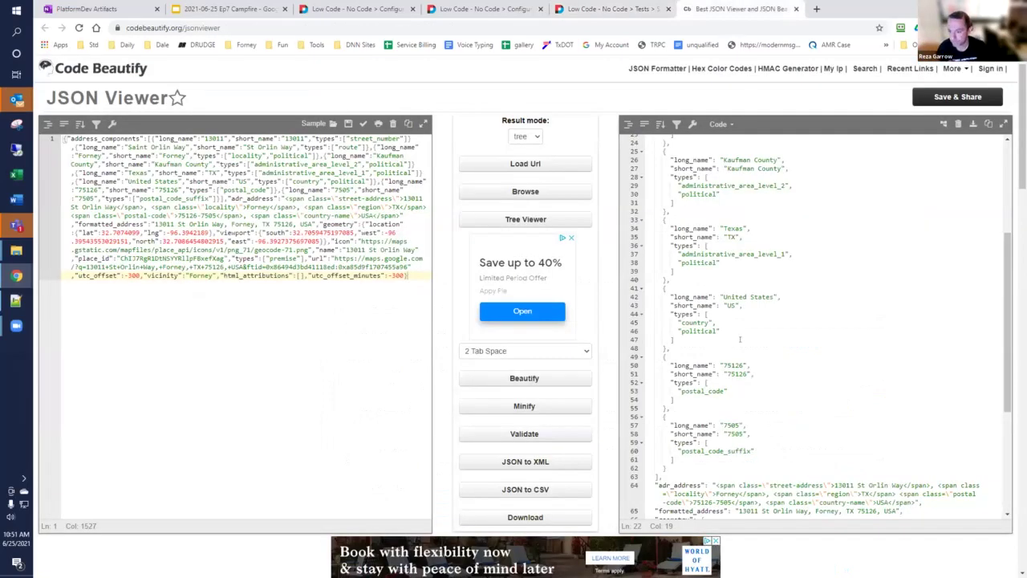
pyautogui.scroll(-1, 740, 340)
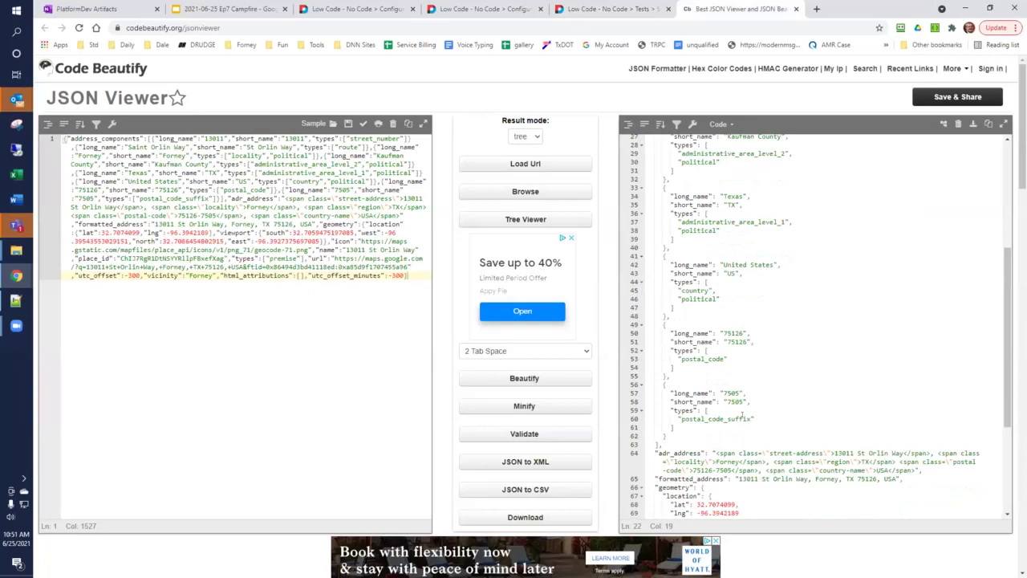
pyautogui.moveTo(750, 418); pyautogui.dragTo(680, 418)
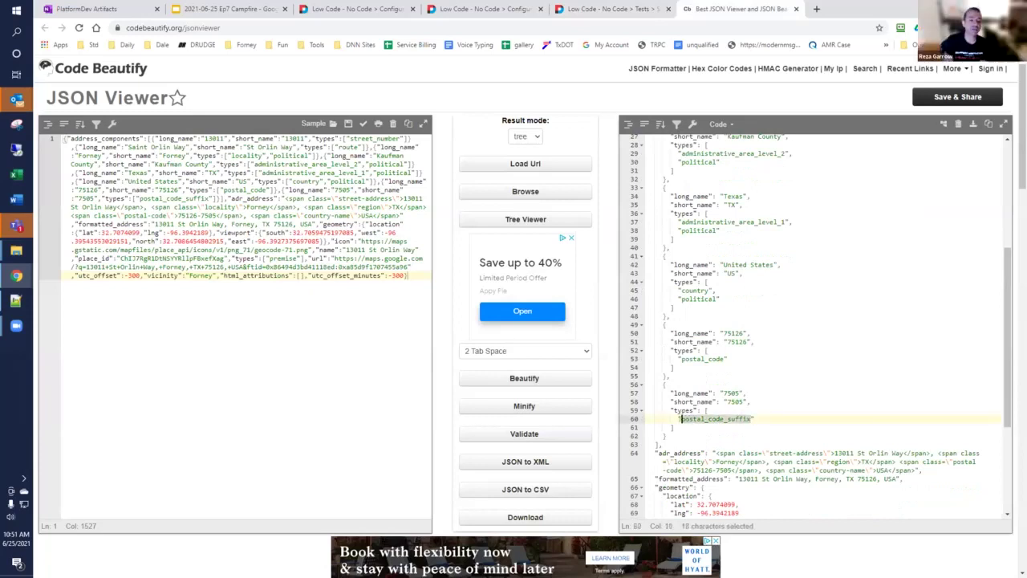
pyautogui.click(654, 9)
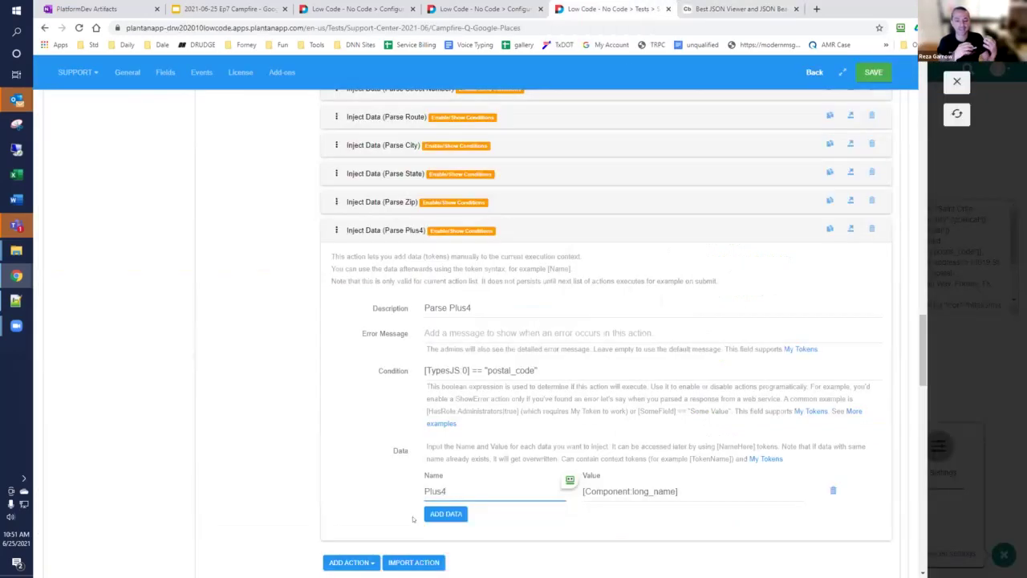
# Step: Change the Parse Plus4 condition from postal_code to postal_code_suffix and save the form
pyautogui.doubleClick(522, 370)
pyautogui.hotkey('ctrl', 'v')
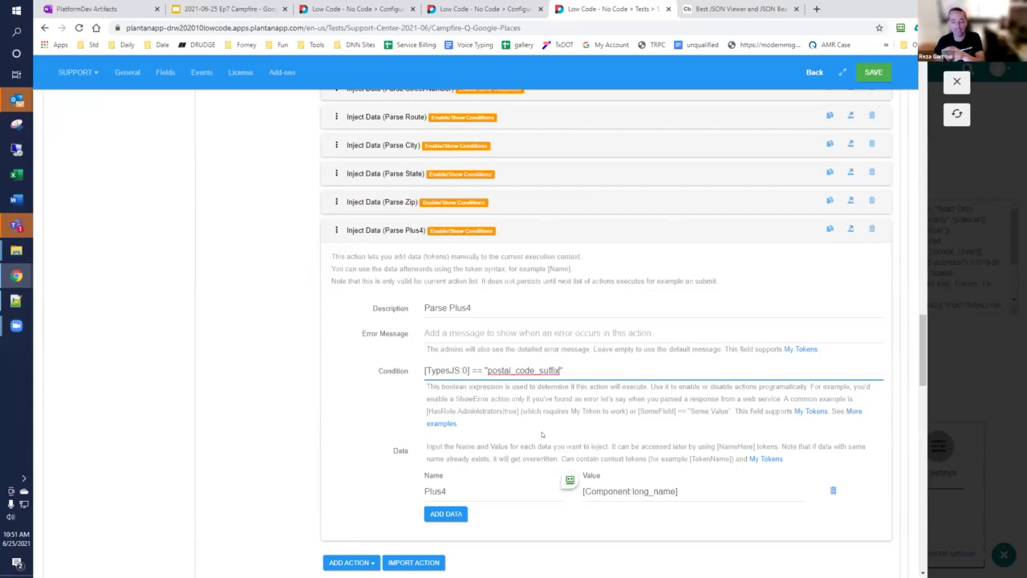
pyautogui.click(872, 76)
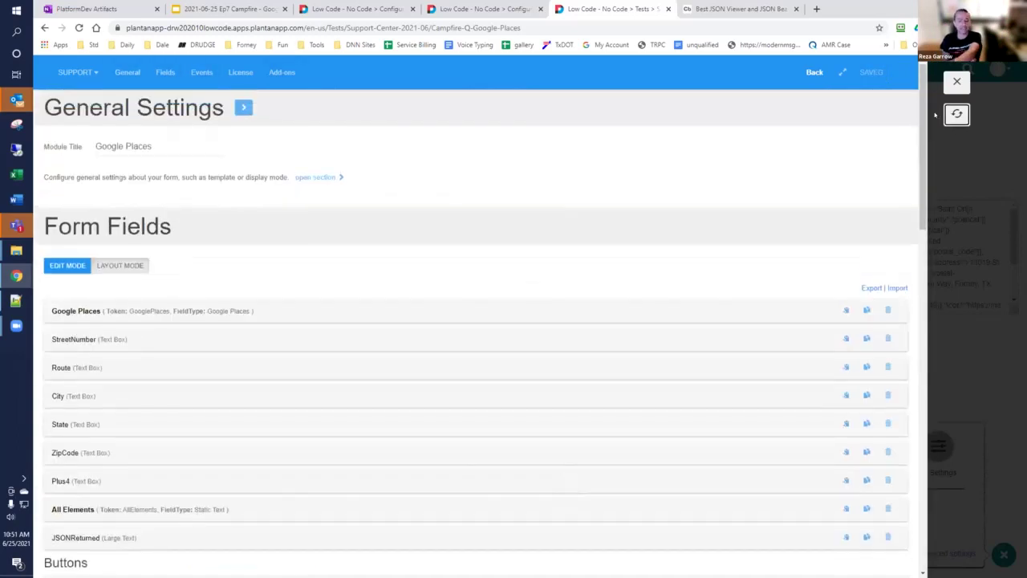
pyautogui.click(957, 113)
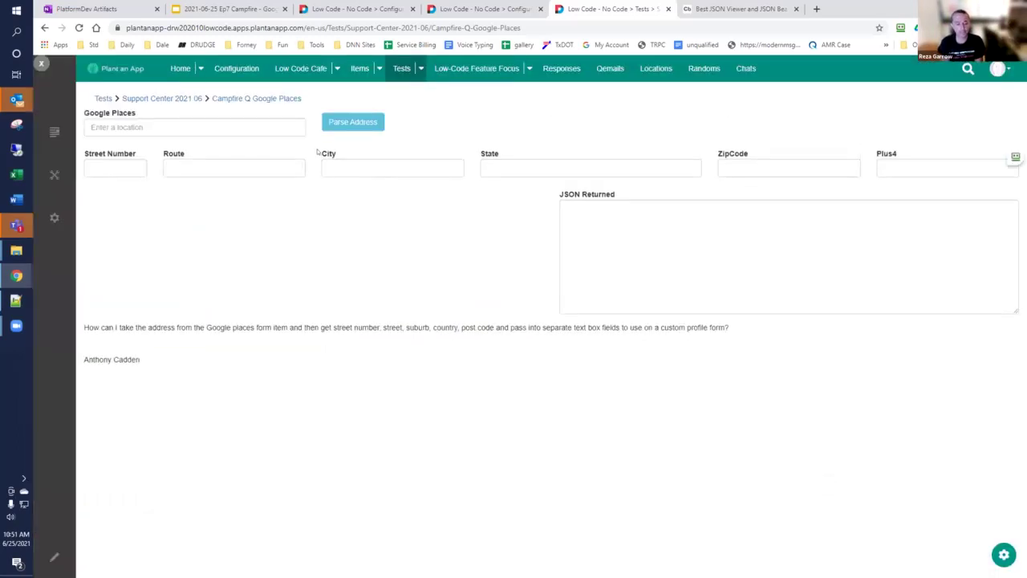
pyautogui.click(256, 126)
pyautogui.write('13')
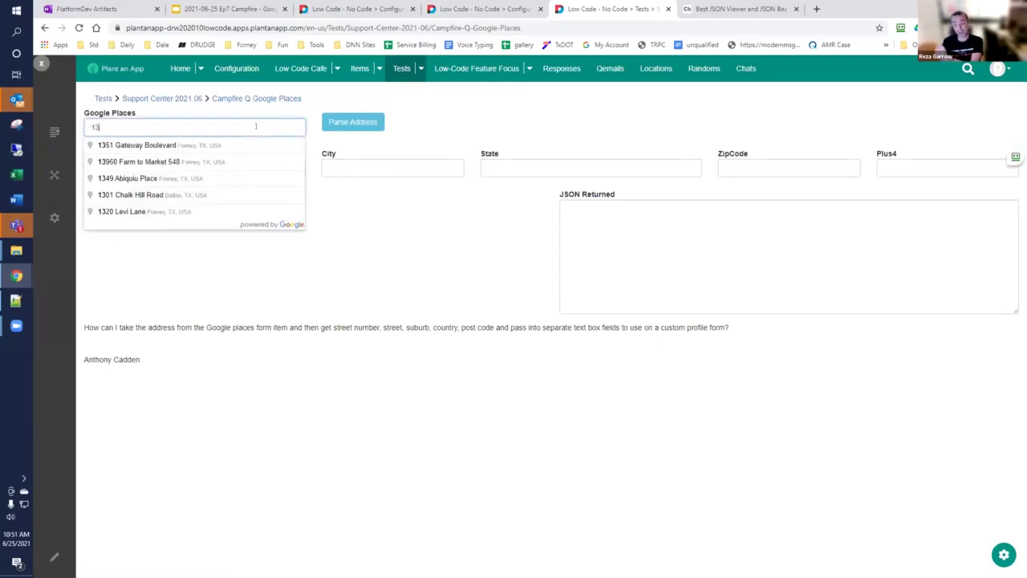
pyautogui.write('011')
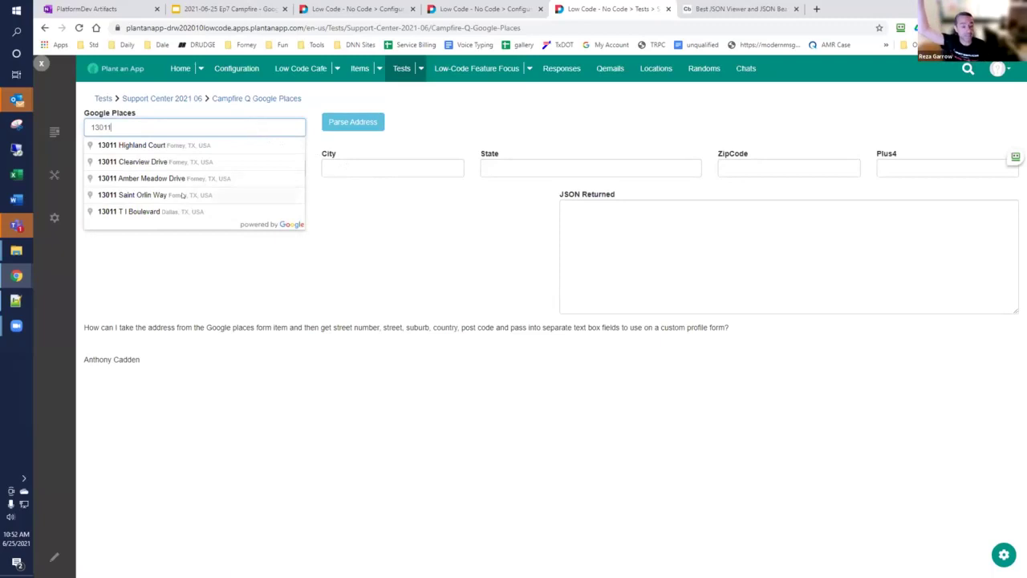
pyautogui.click(183, 195)
pyautogui.click(332, 123)
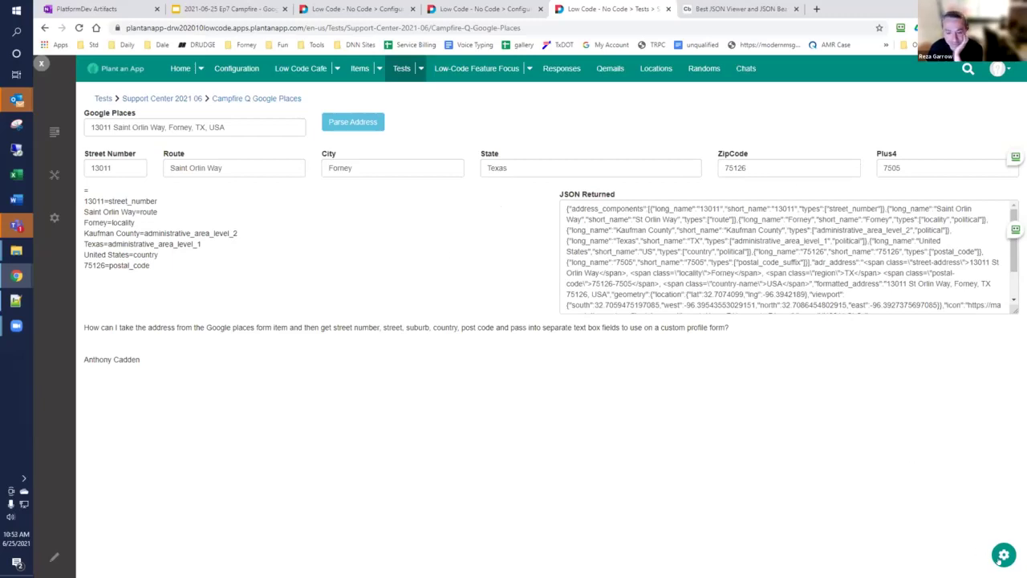
pyautogui.click(1003, 555)
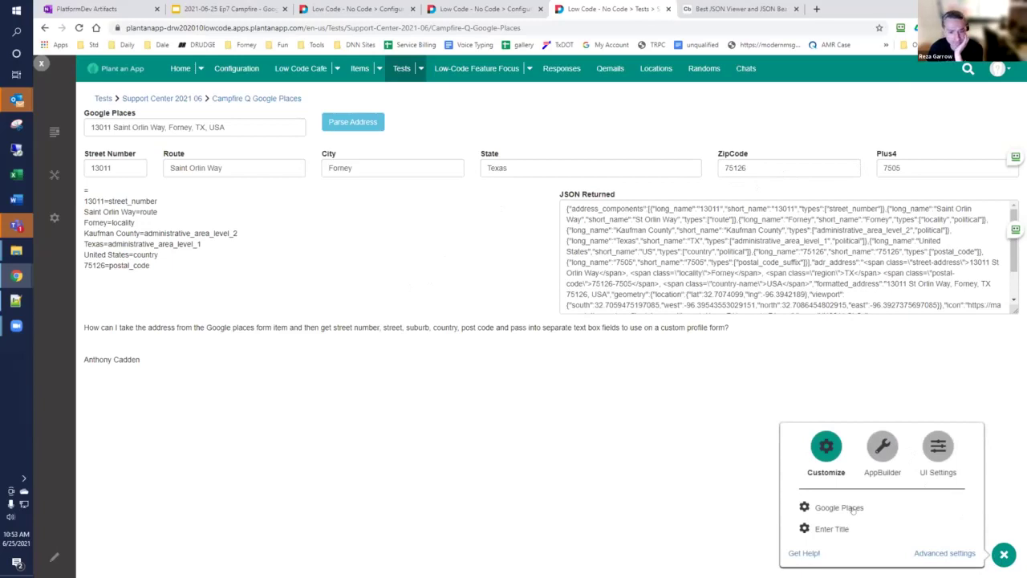
# Step: Enable the phone, international phone, opening hours, website and remaining Contact fields for Google Places
pyautogui.doubleClick(852, 508)
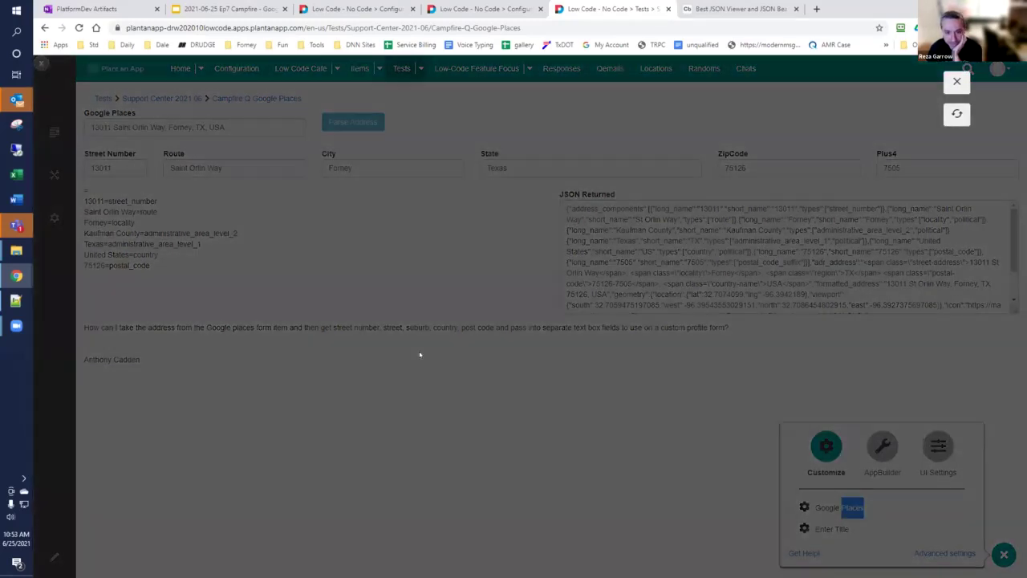
pyautogui.scroll(-2, 259, 328)
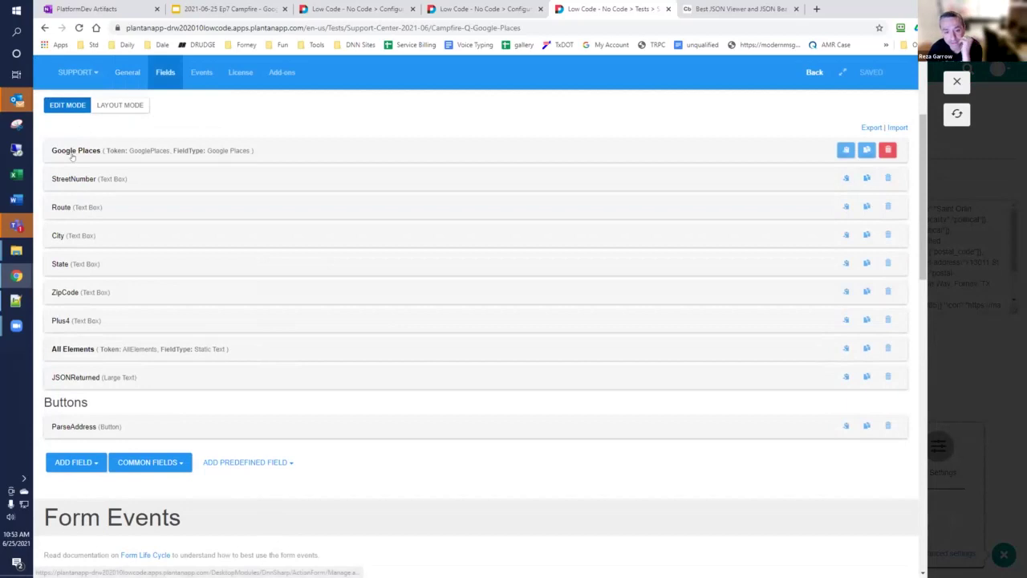
pyautogui.click(74, 151)
pyautogui.scroll(-2, 72, 173)
pyautogui.scroll(-3, 72, 173)
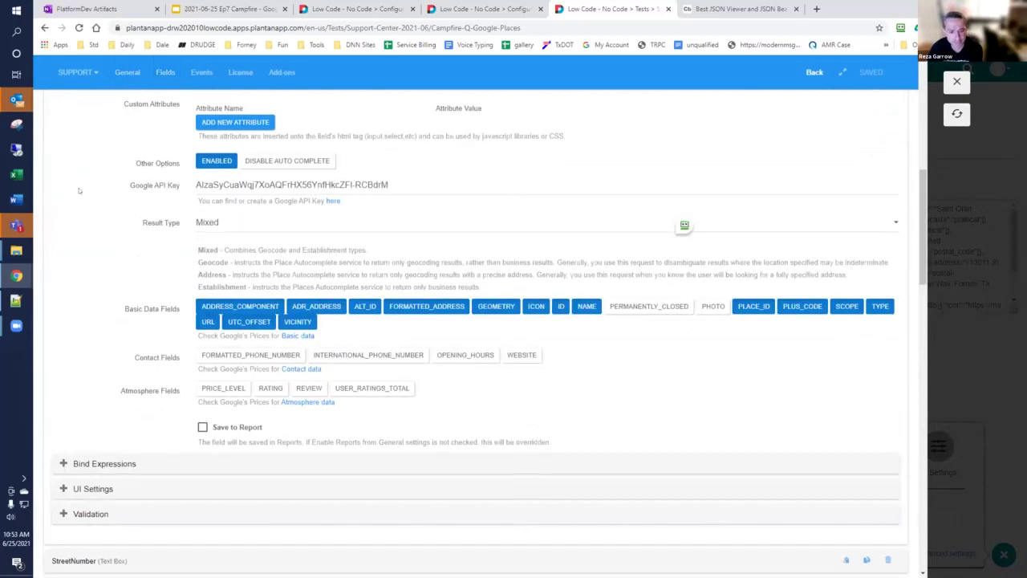
pyautogui.click(247, 248)
pyautogui.click(353, 247)
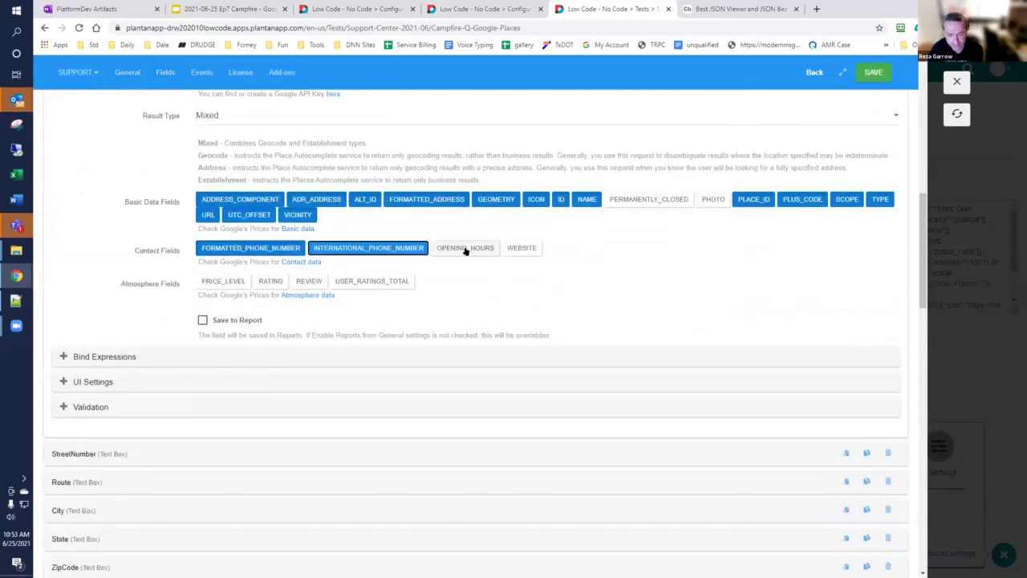
pyautogui.click(466, 247)
pyautogui.click(521, 247)
pyautogui.click(371, 281)
# Step: Add REVIEW, RATING and PRICE_LEVEL Atmosphere fields, then view Google's Basic data pricing
pyautogui.click(309, 281)
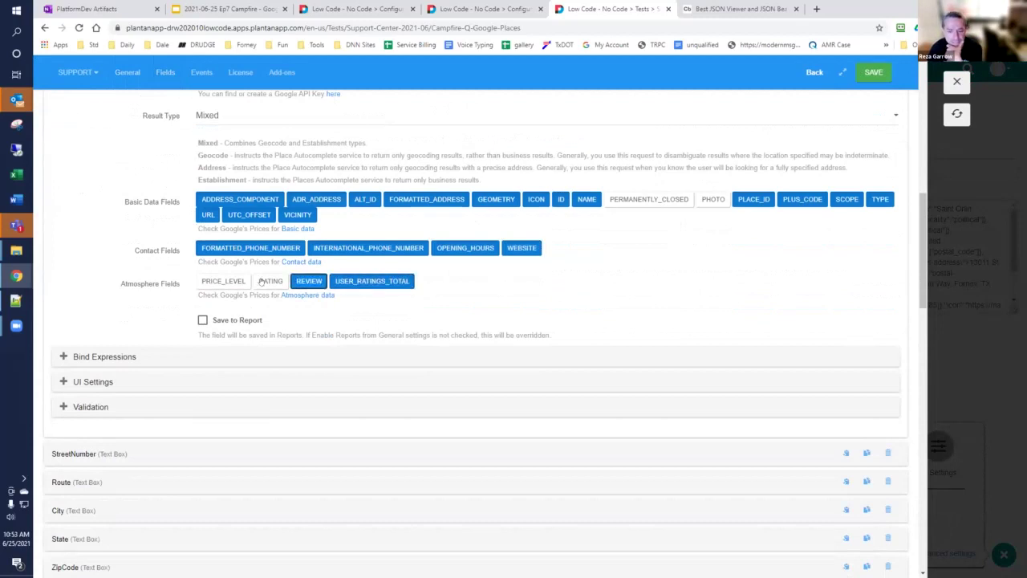
pyautogui.click(270, 281)
pyautogui.click(223, 281)
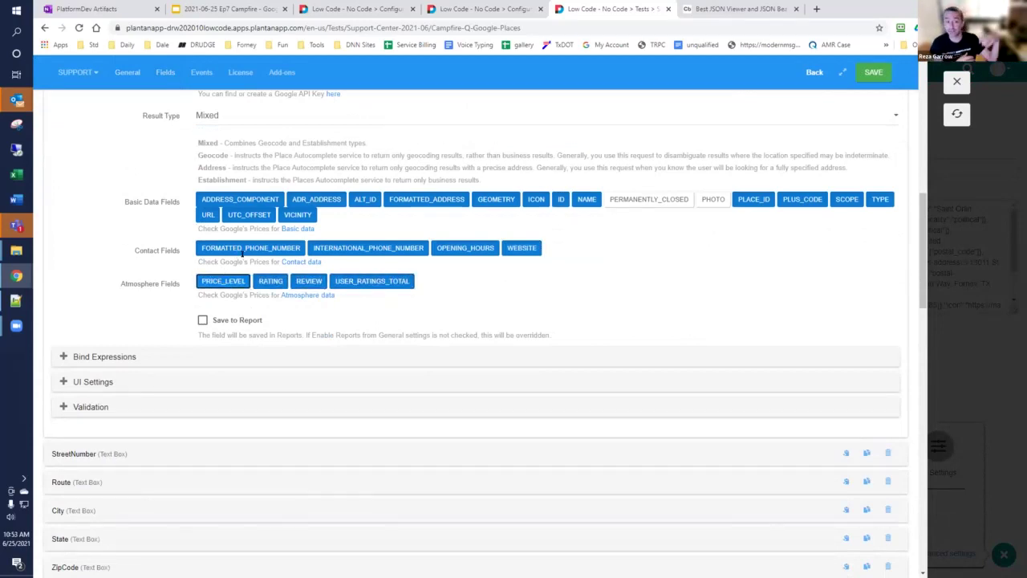
pyautogui.click(285, 229)
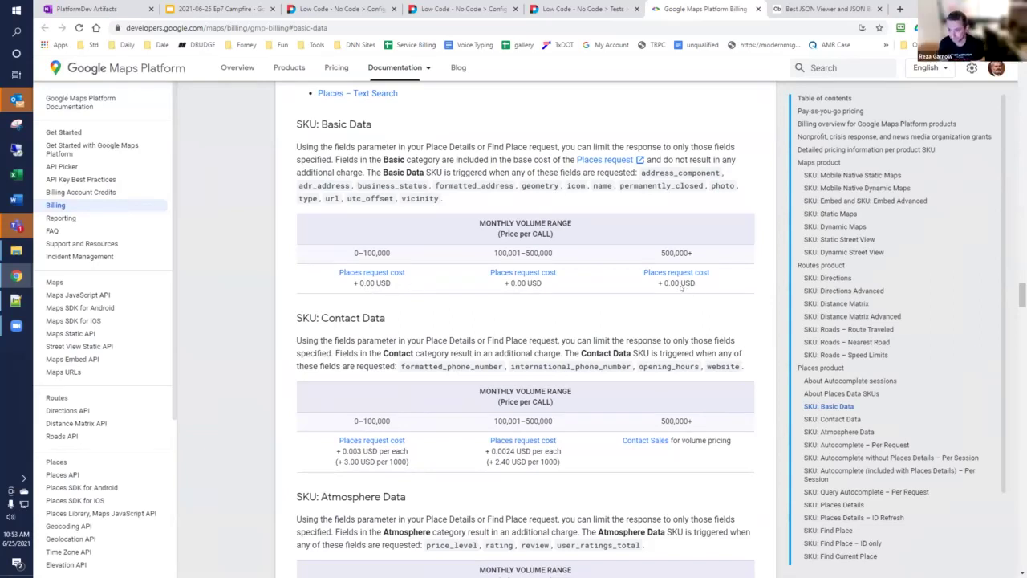
# Step: Review Contact Data (0.003 USD) and Atmosphere Data (0.005 USD) pricing, then reopen Contact data pricing
pyautogui.scroll(-2, 684, 287)
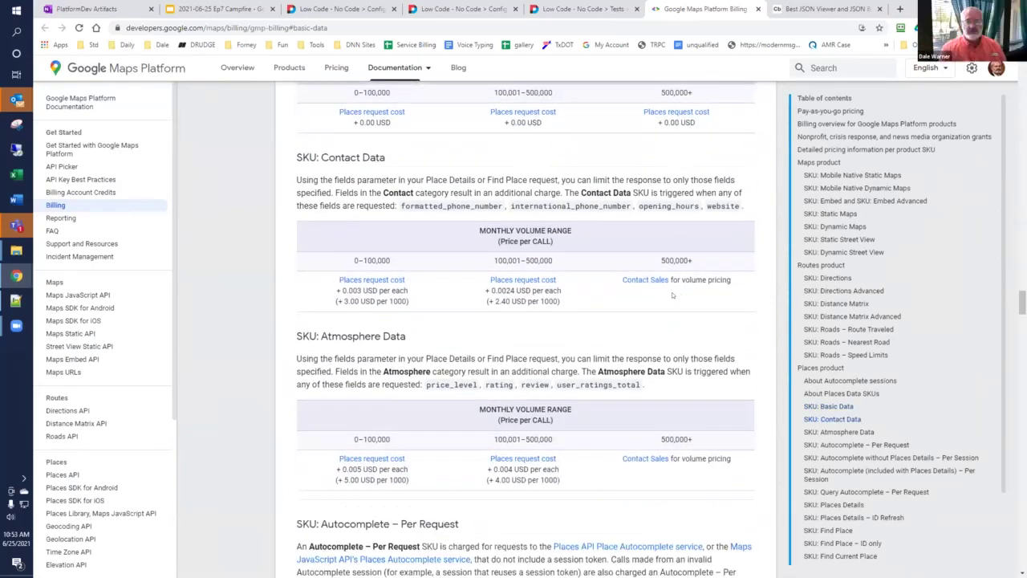
pyautogui.scroll(-2, 677, 293)
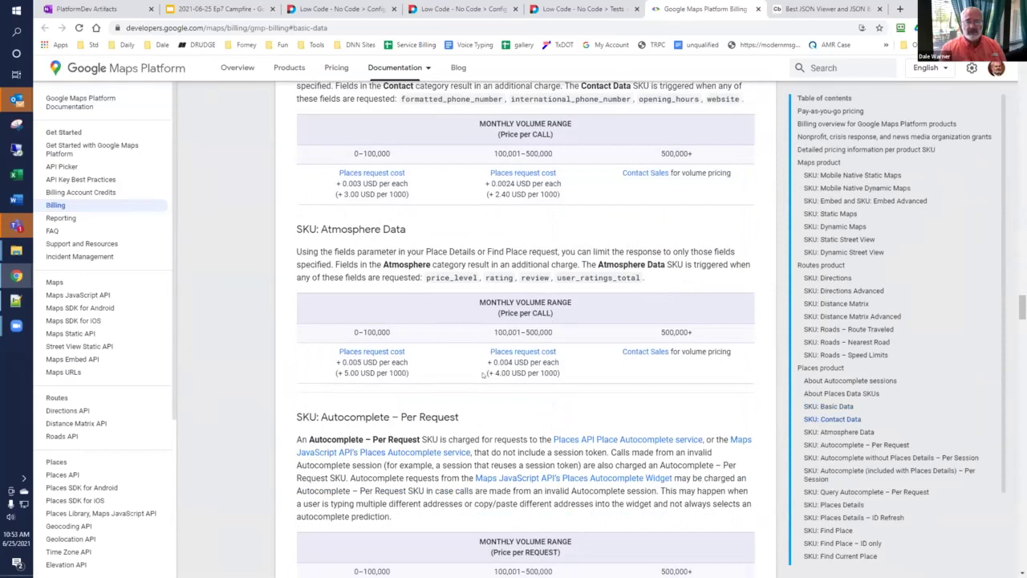
pyautogui.scroll(-1, 543, 313)
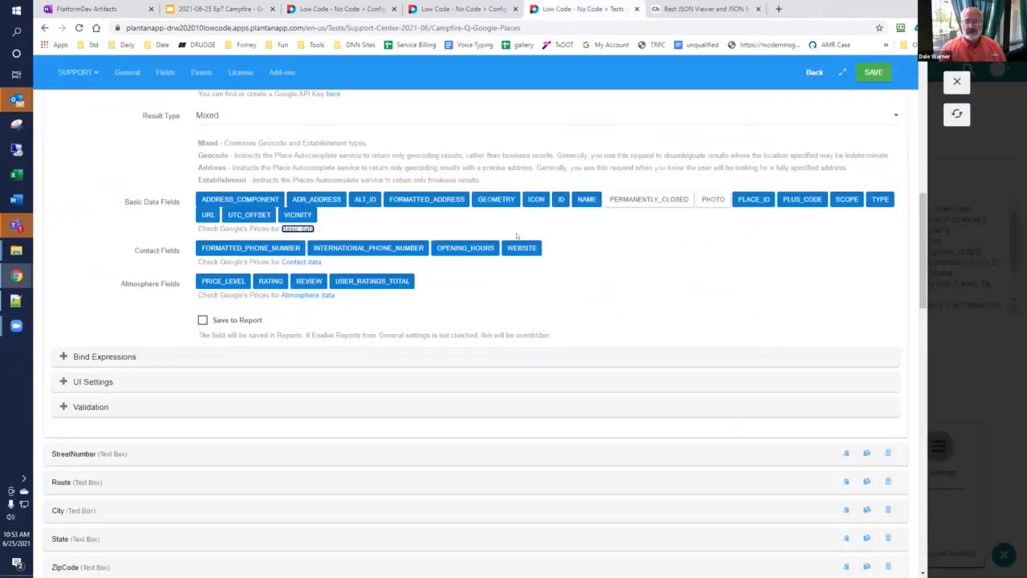
pyautogui.click(758, 9)
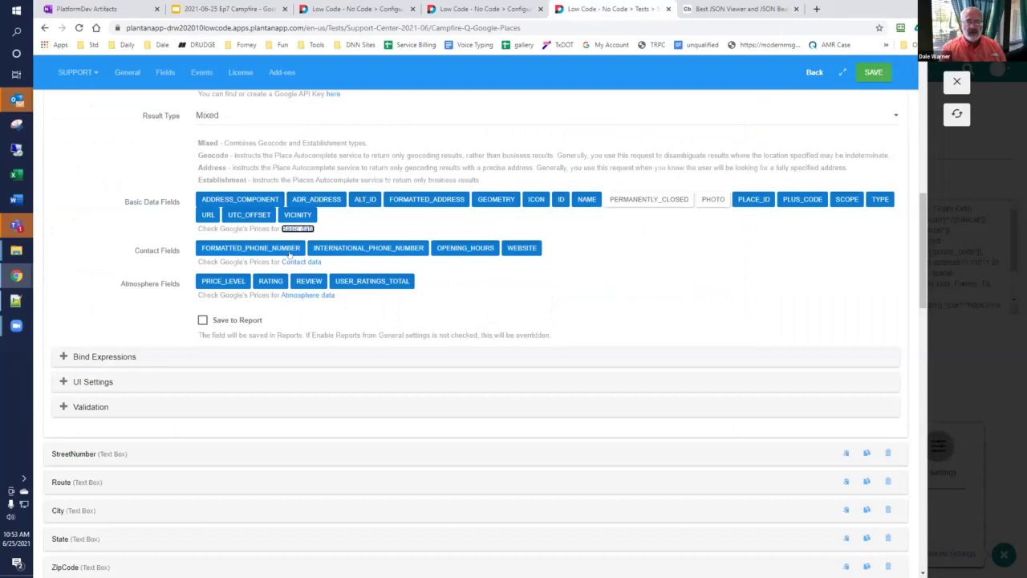
pyautogui.click(295, 262)
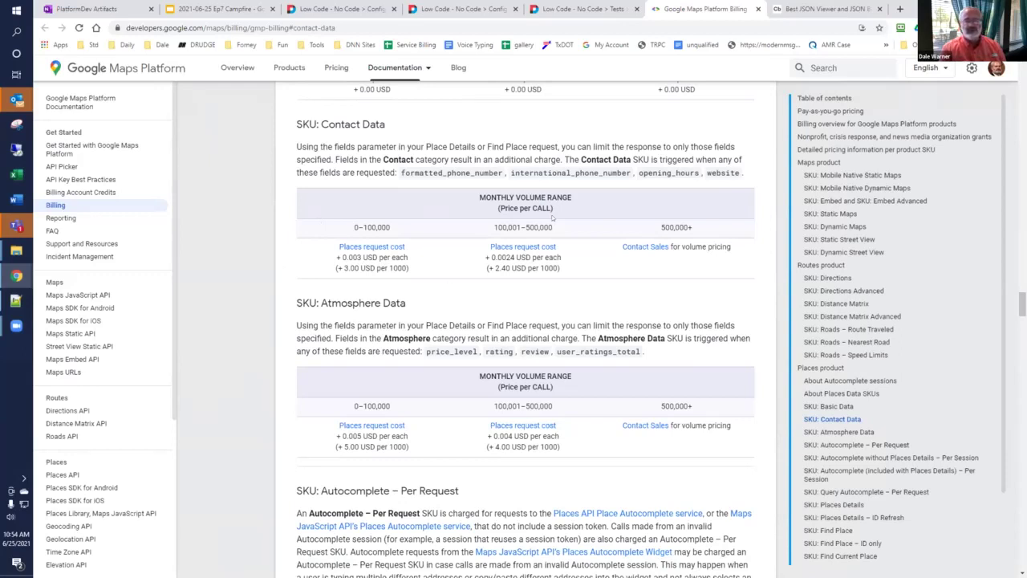
# Step: Close the pricing page and save the updated Google Places field settings
pyautogui.click(758, 8)
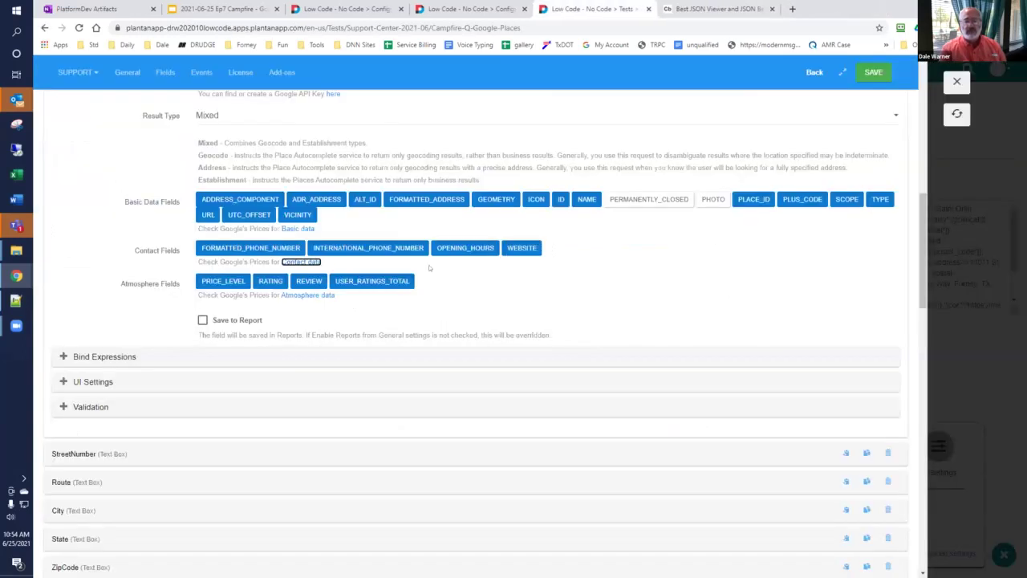
pyautogui.click(874, 77)
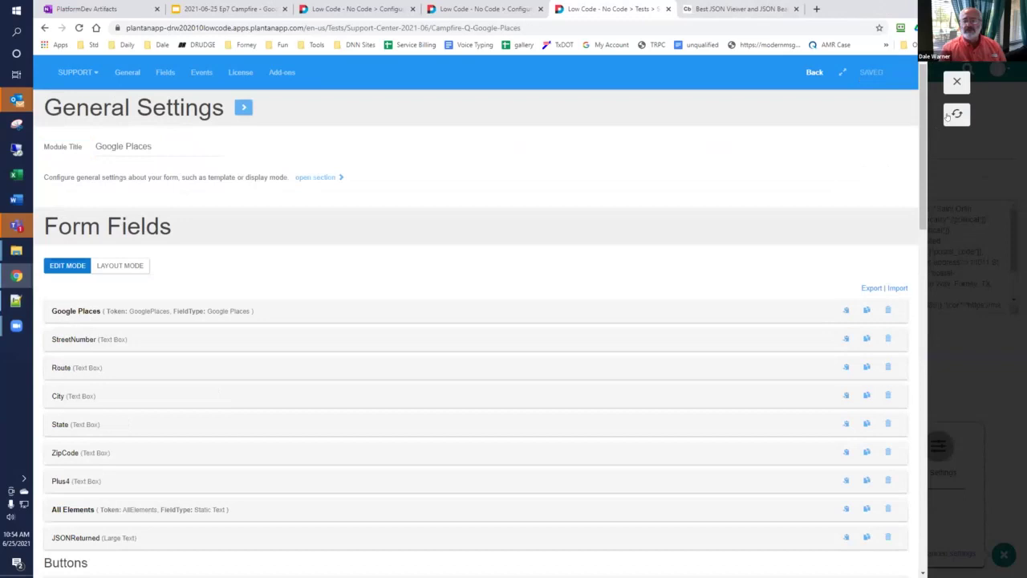
pyautogui.click(952, 114)
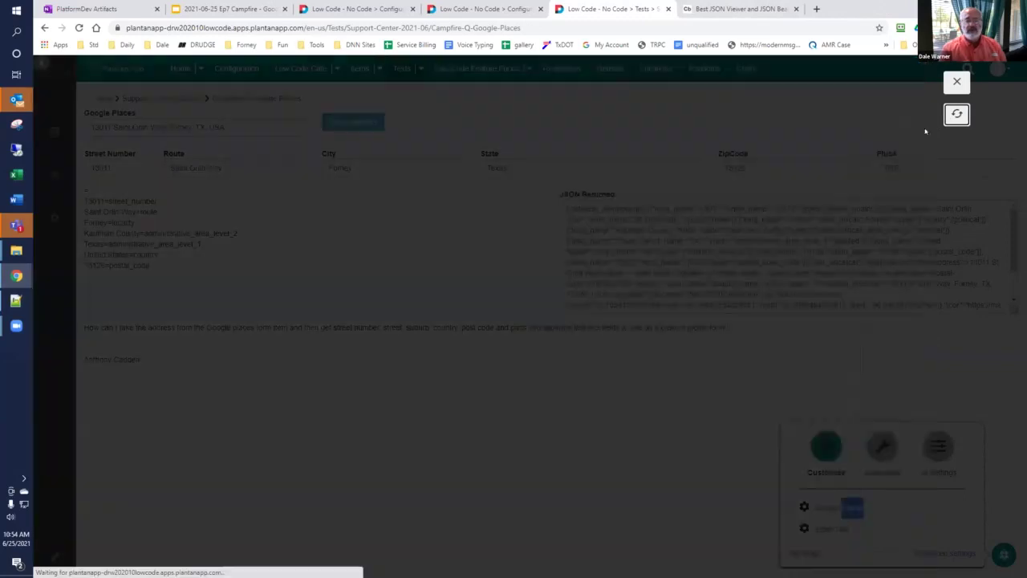
pyautogui.click(183, 124)
pyautogui.write('13011')
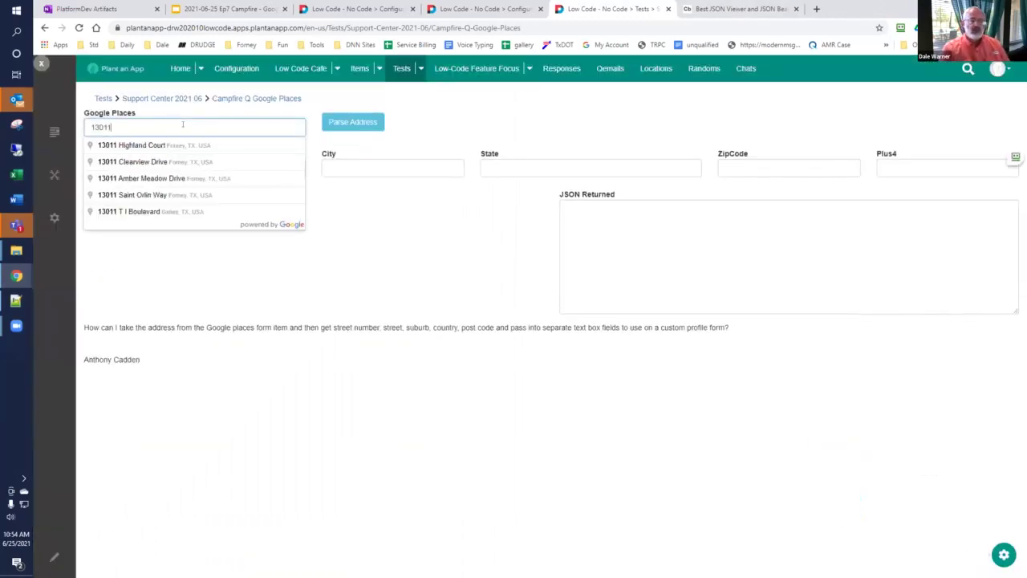
pyautogui.click(175, 194)
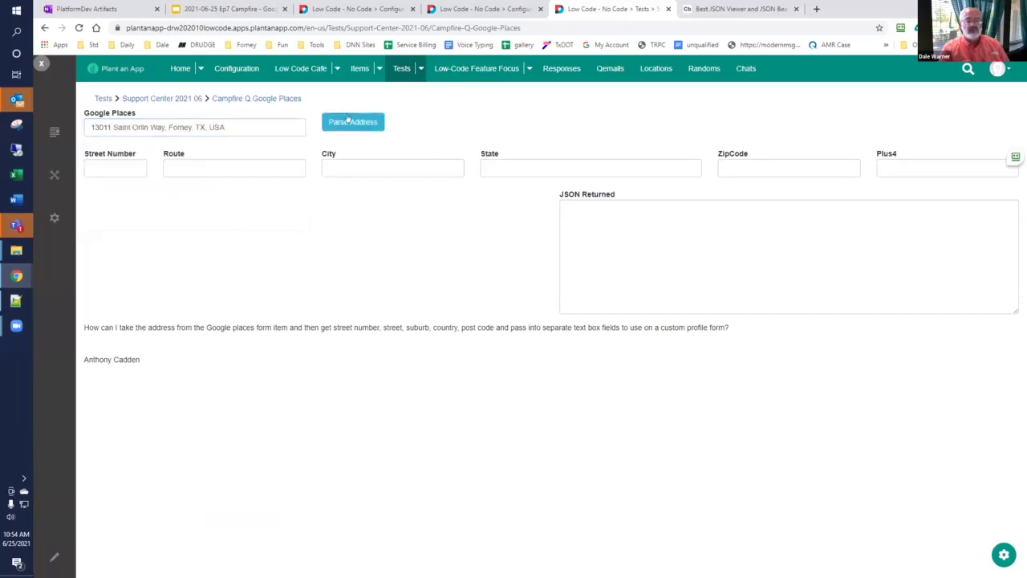
pyautogui.click(350, 121)
# Step: Copy the returned JSON and paste it into the JSON Viewer, replacing its old input
pyautogui.click(629, 218)
pyautogui.hotkey('ctrl', 'a')
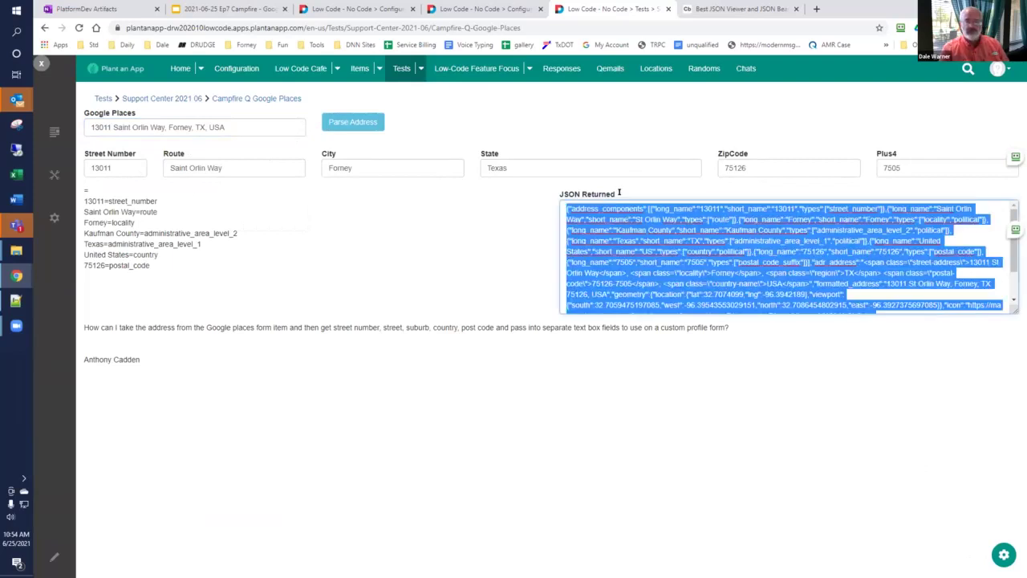
pyautogui.click(702, 12)
pyautogui.hotkey('ctrl', 'a')
pyautogui.hotkey('ctrl', 'v')
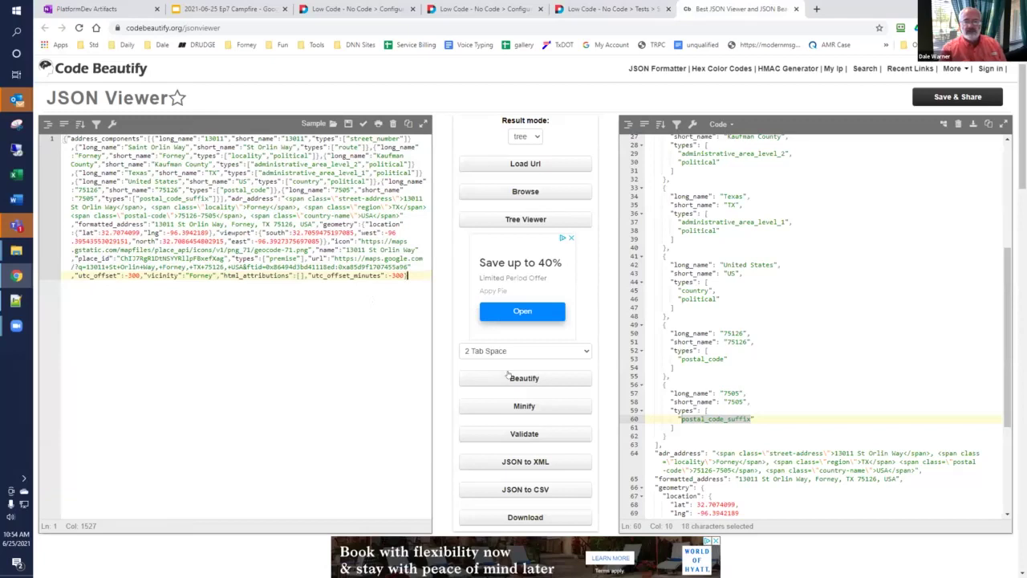
# Step: Beautify the pasted place JSON and scroll through it down to utc_offset_minutes -300
pyautogui.click(508, 377)
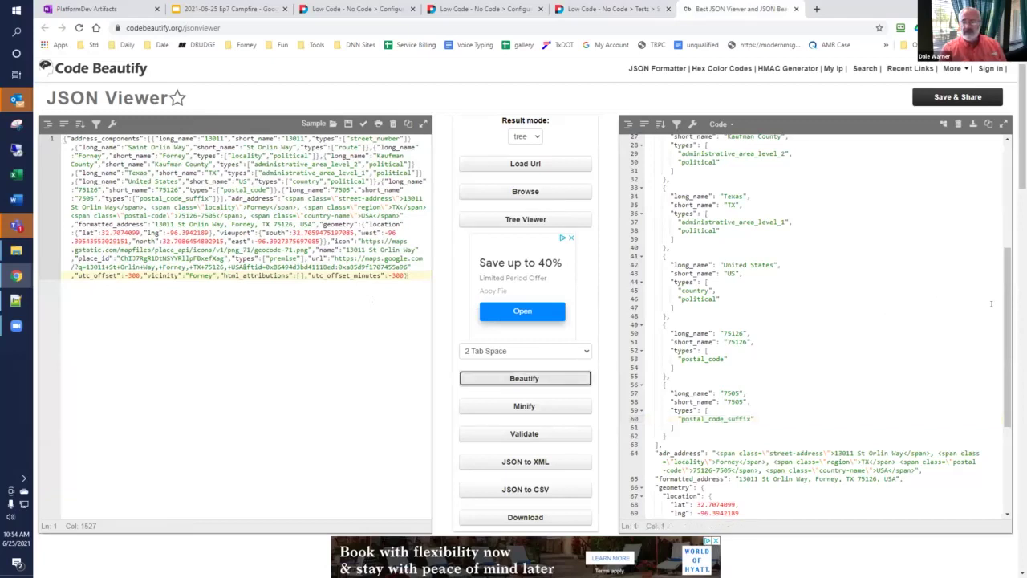
pyautogui.moveTo(1012, 341); pyautogui.dragTo(1013, 407)
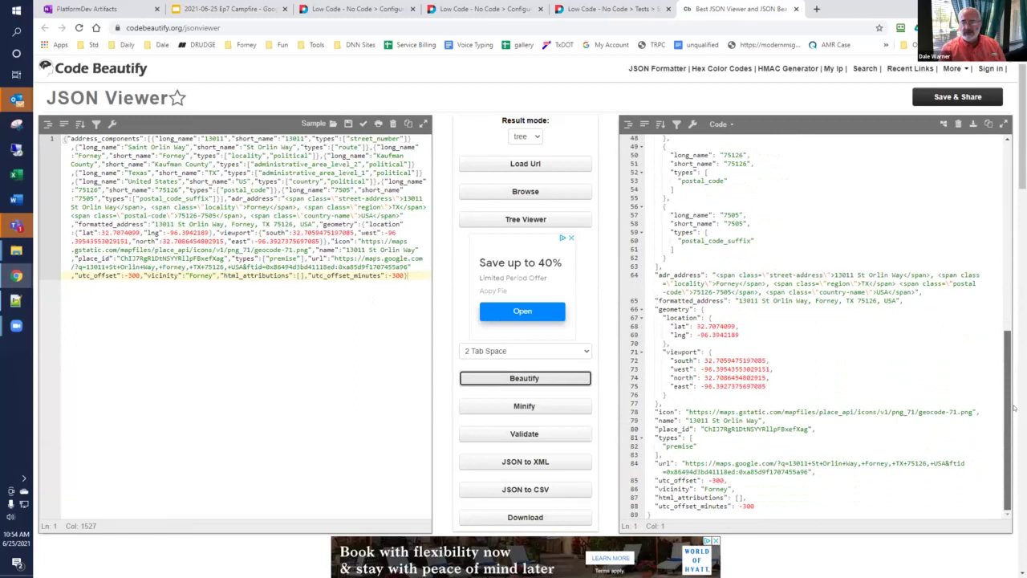
pyautogui.scroll(5, 1000, 417)
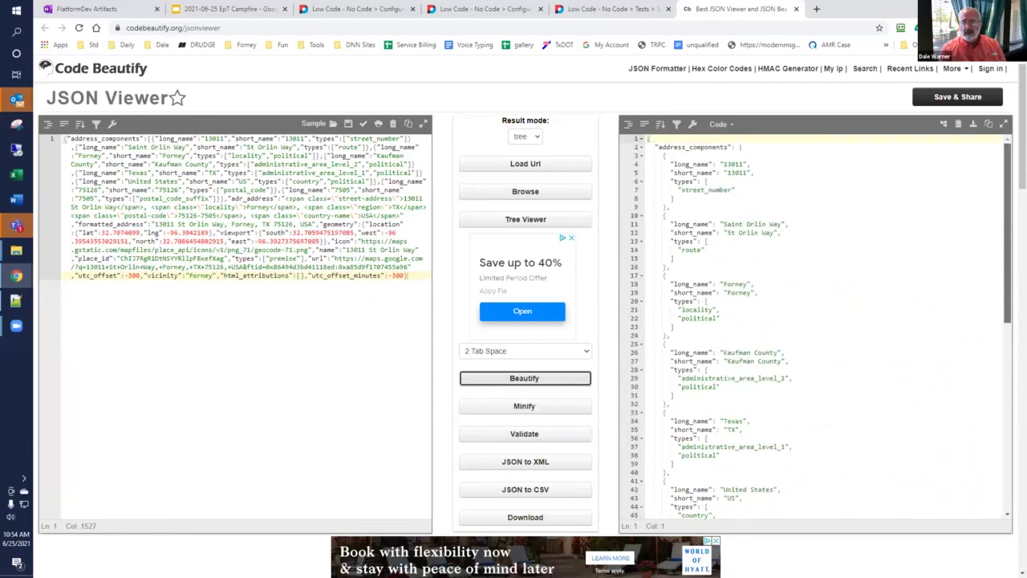
pyautogui.scroll(-5, 1000, 416)
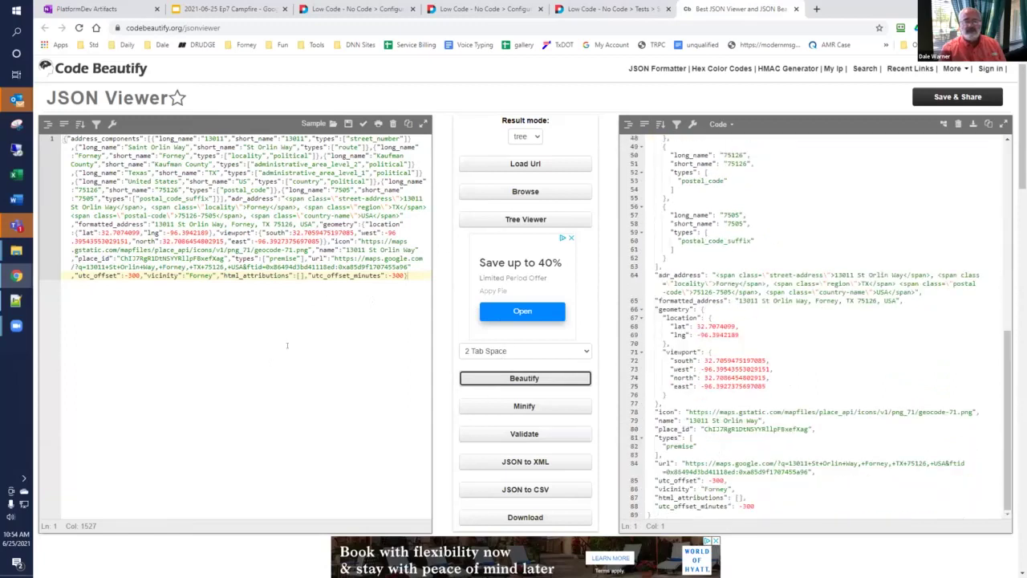
# Step: Back on the test form, open the form settings and expand the Google Places field
pyautogui.click(620, 8)
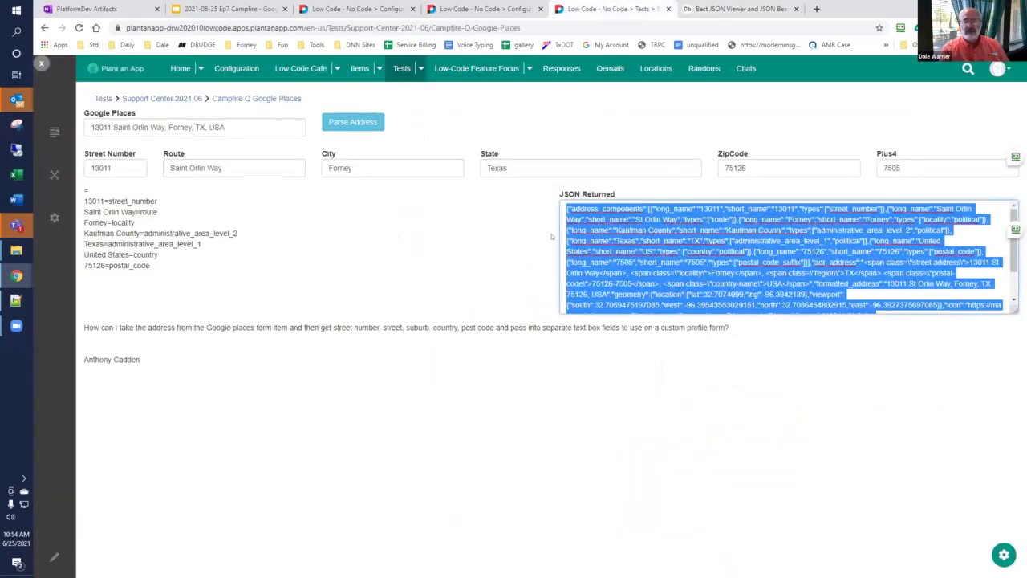
pyautogui.click(534, 264)
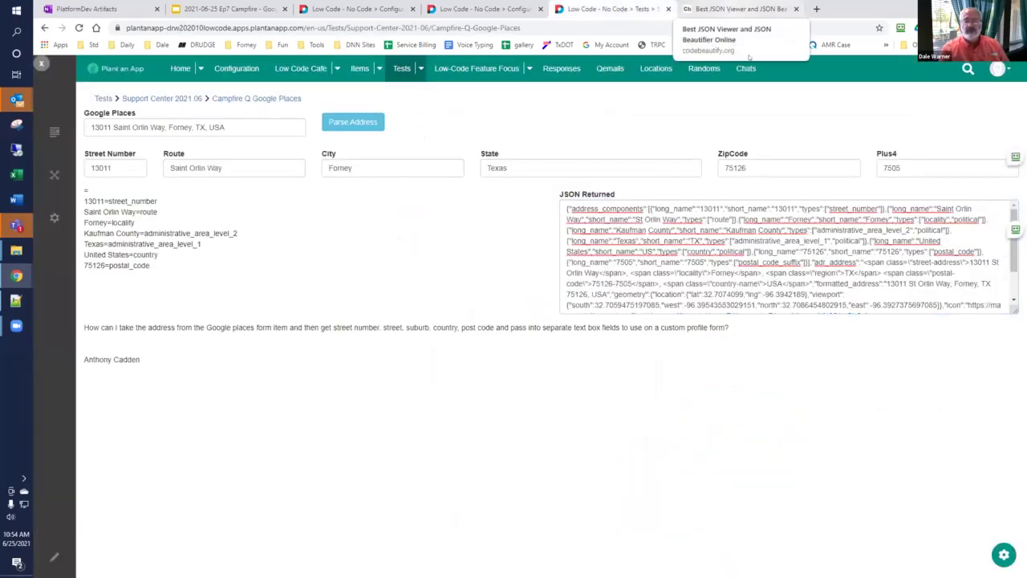
pyautogui.click(1004, 554)
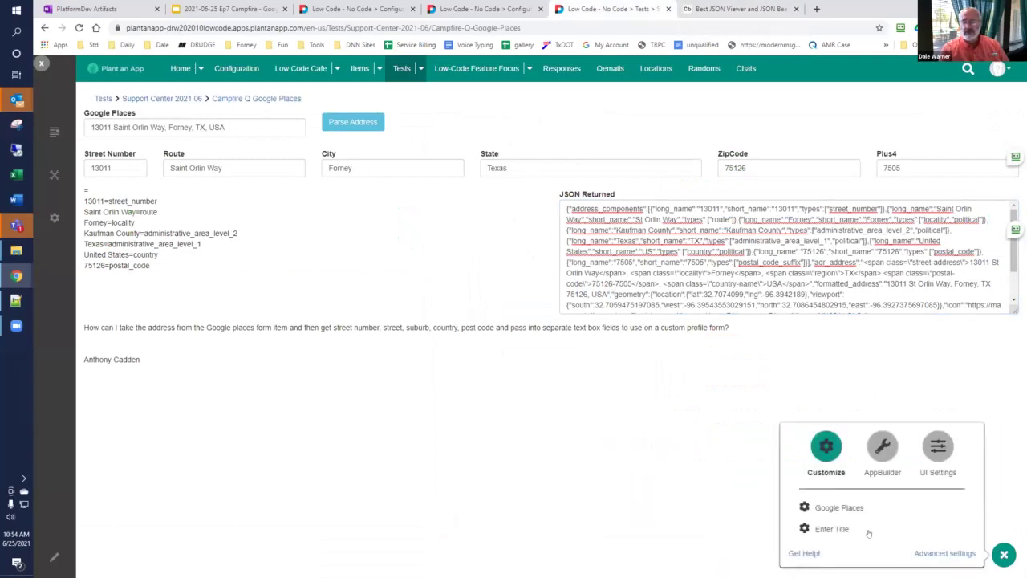
pyautogui.click(835, 508)
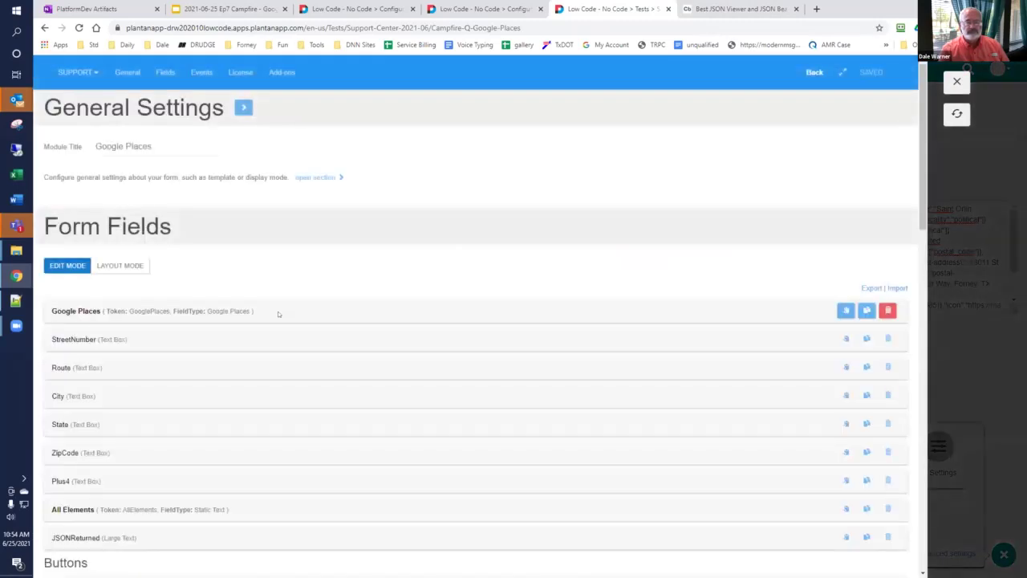
pyautogui.click(83, 314)
# Step: Inspect ParseAddress's Inject Data action setting JSONReturned to [GooglePlaces], then refresh the form
pyautogui.scroll(-3, 90, 309)
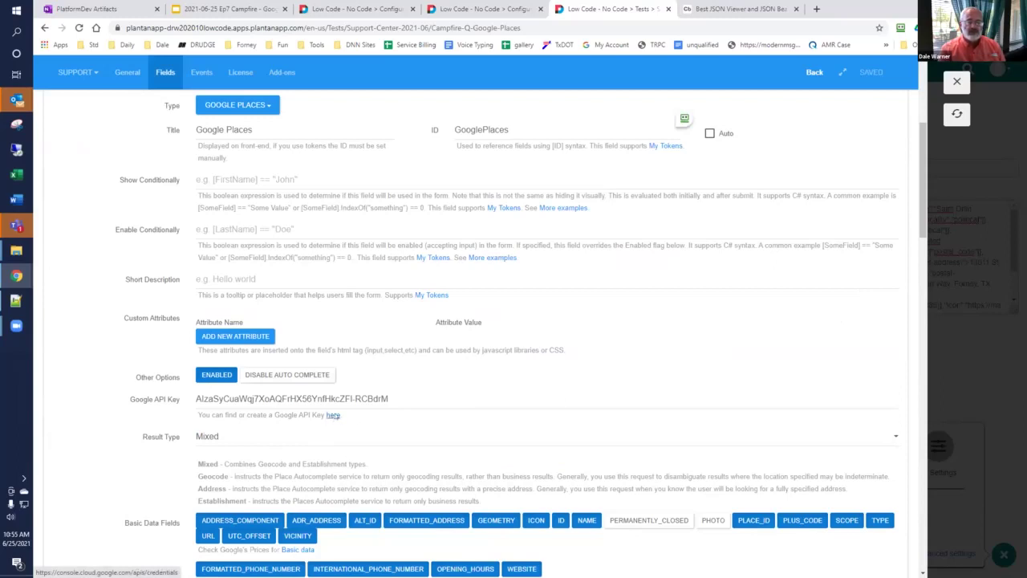
pyautogui.scroll(-2, 342, 328)
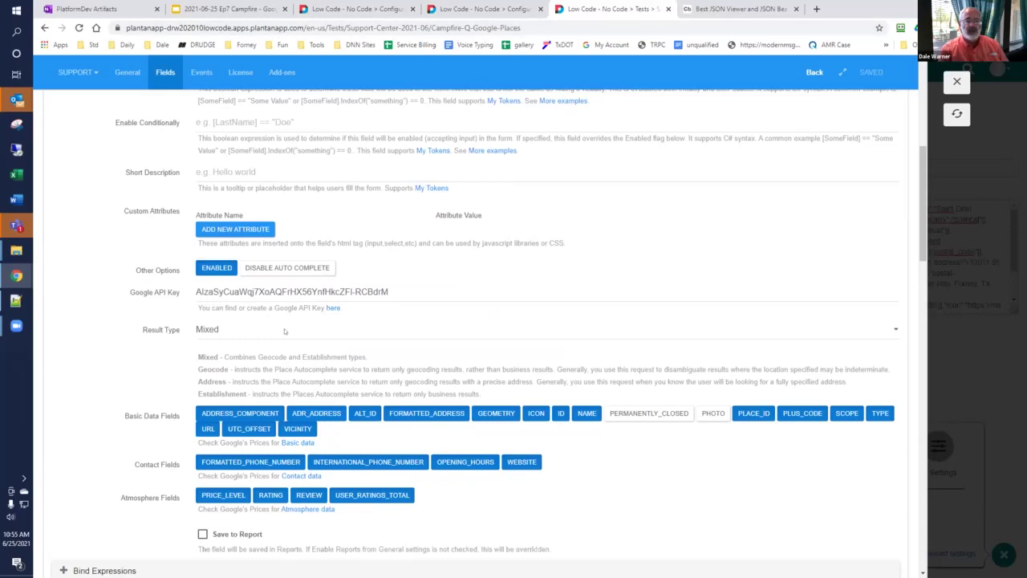
pyautogui.scroll(-1, 276, 344)
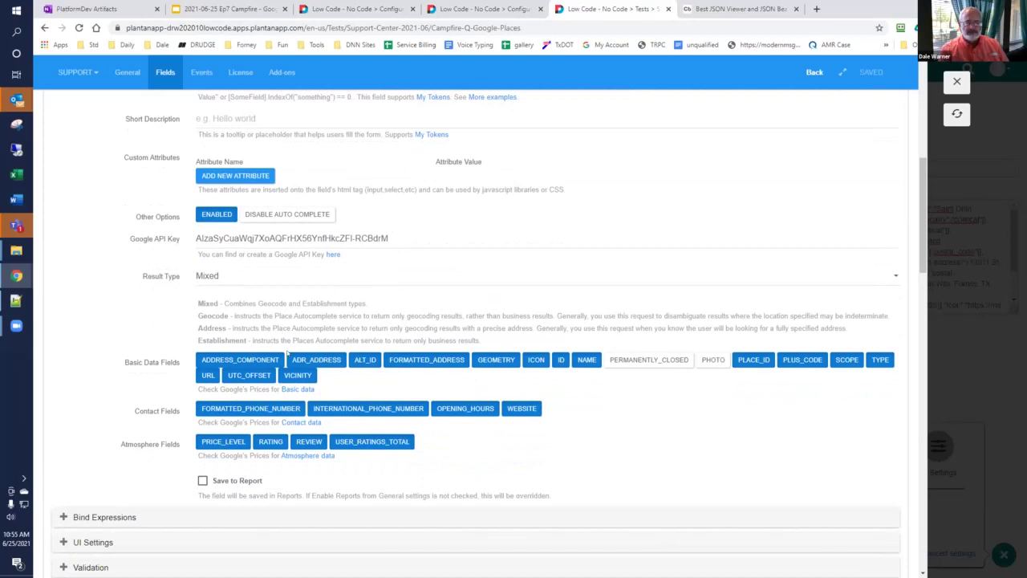
pyautogui.scroll(-5, 286, 354)
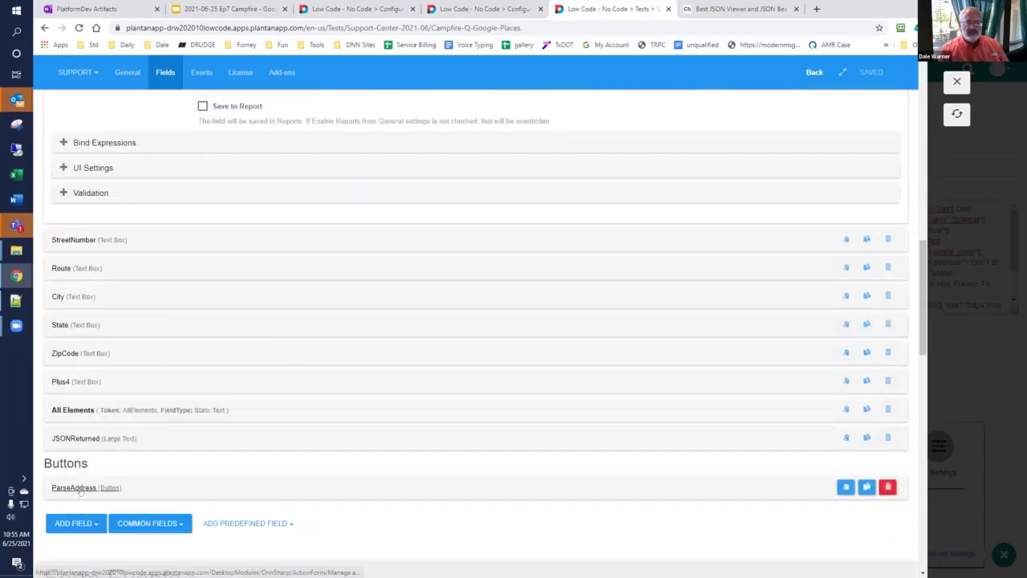
pyautogui.click(74, 488)
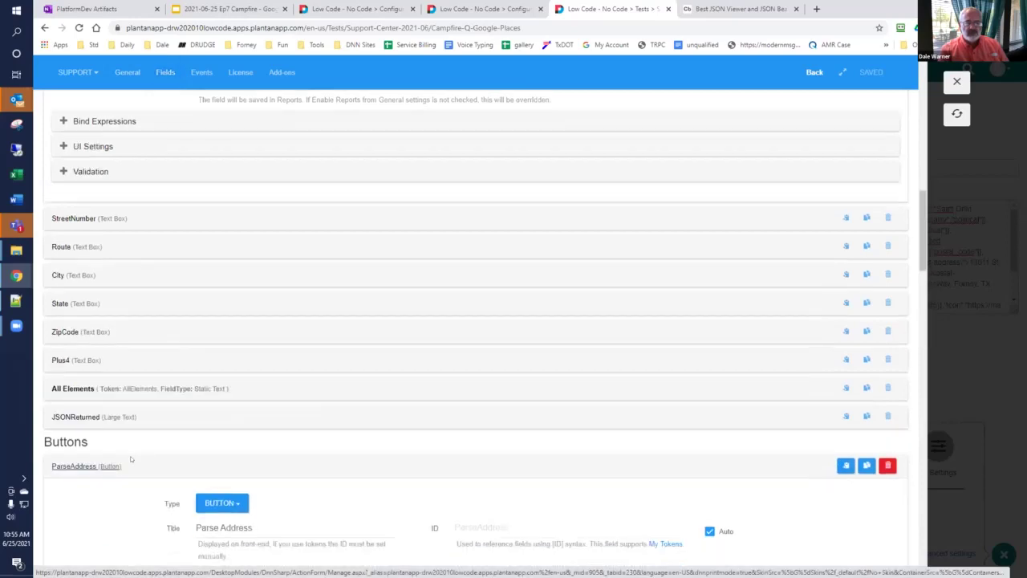
pyautogui.scroll(-8, 200, 439)
pyautogui.scroll(-3, 200, 440)
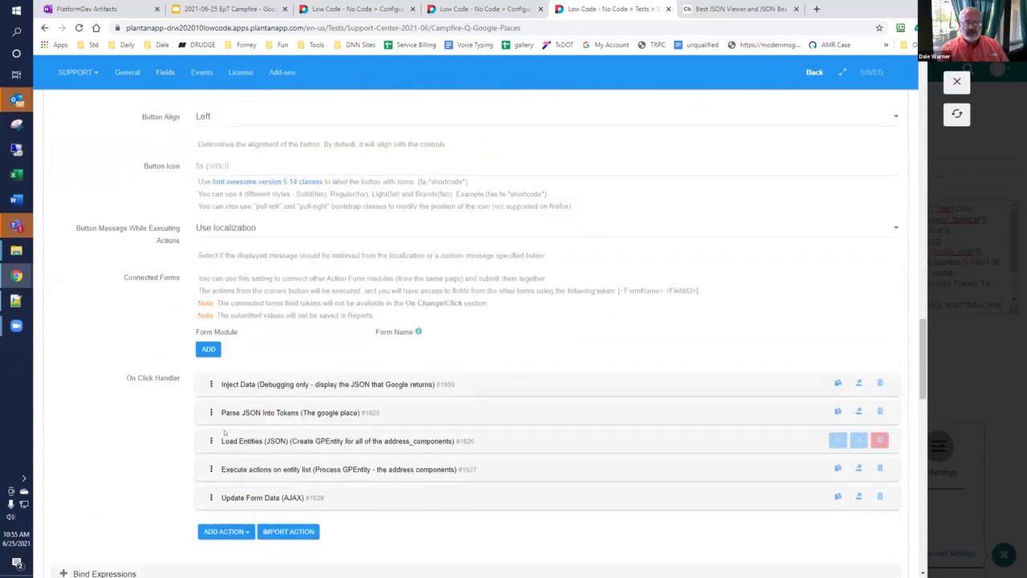
pyautogui.click(254, 385)
pyautogui.scroll(-2, 257, 391)
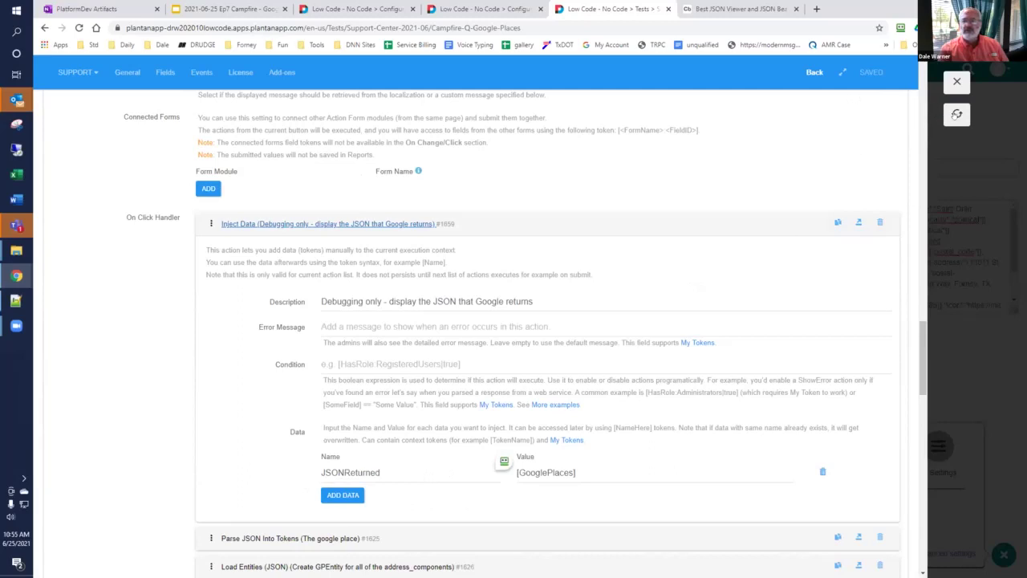
pyautogui.click(956, 114)
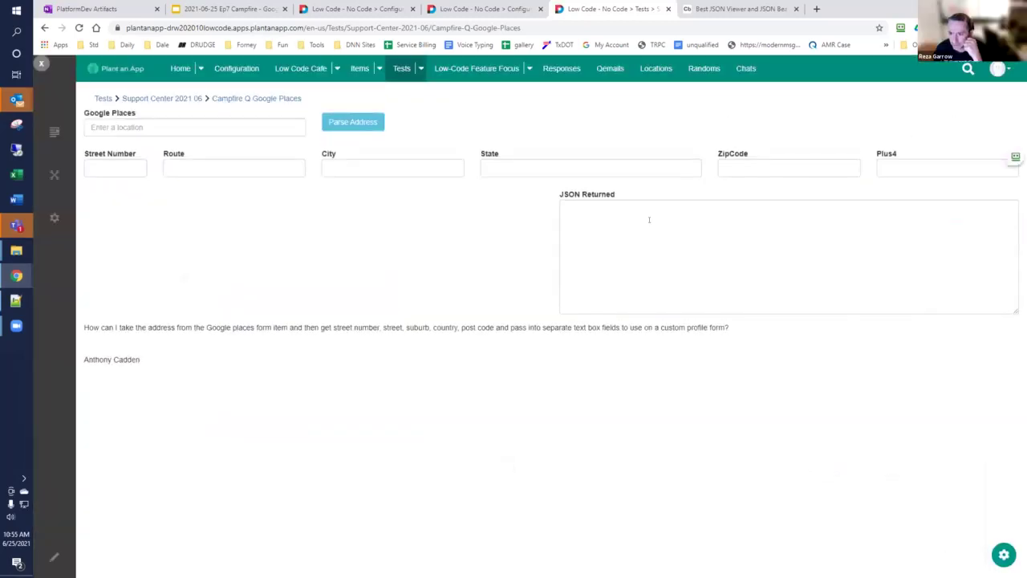
pyautogui.click(248, 98)
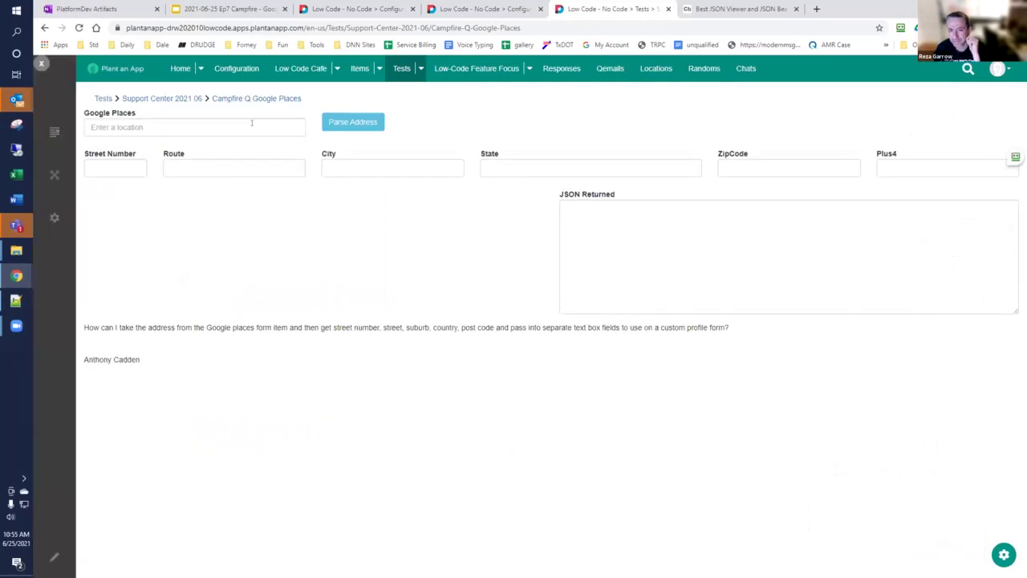
pyautogui.click(252, 123)
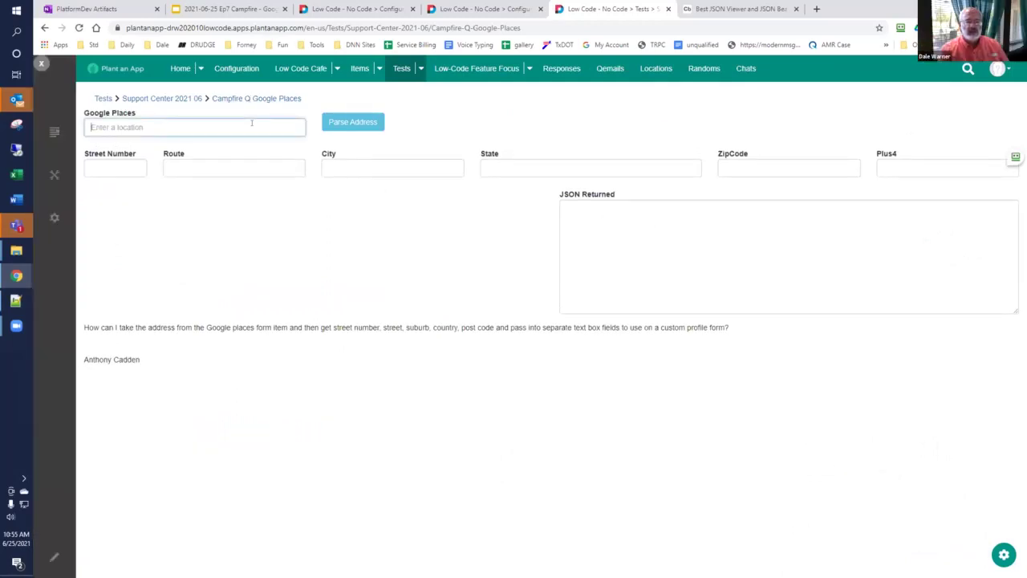
pyautogui.write('13011')
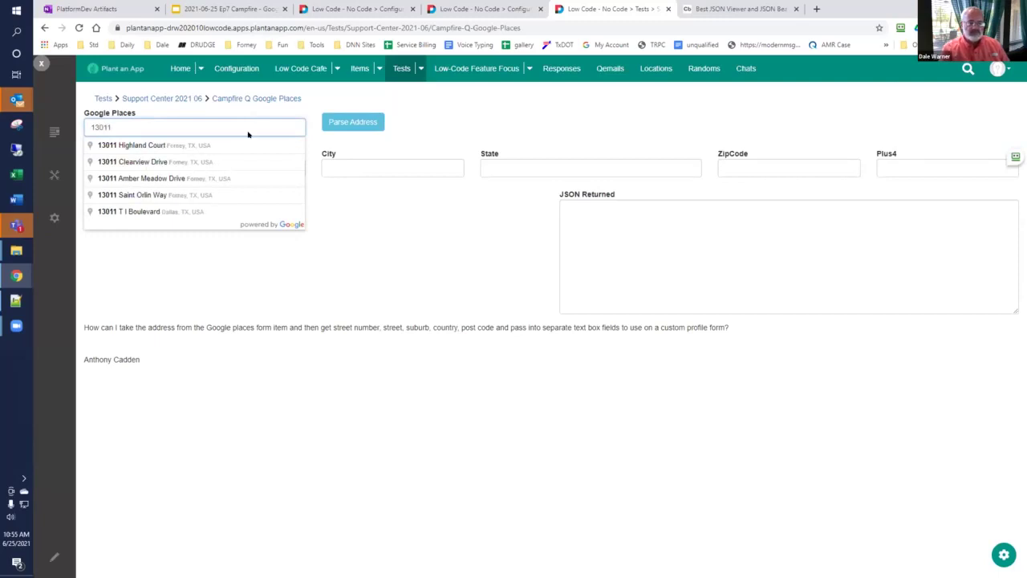
pyautogui.click(192, 199)
pyautogui.click(331, 125)
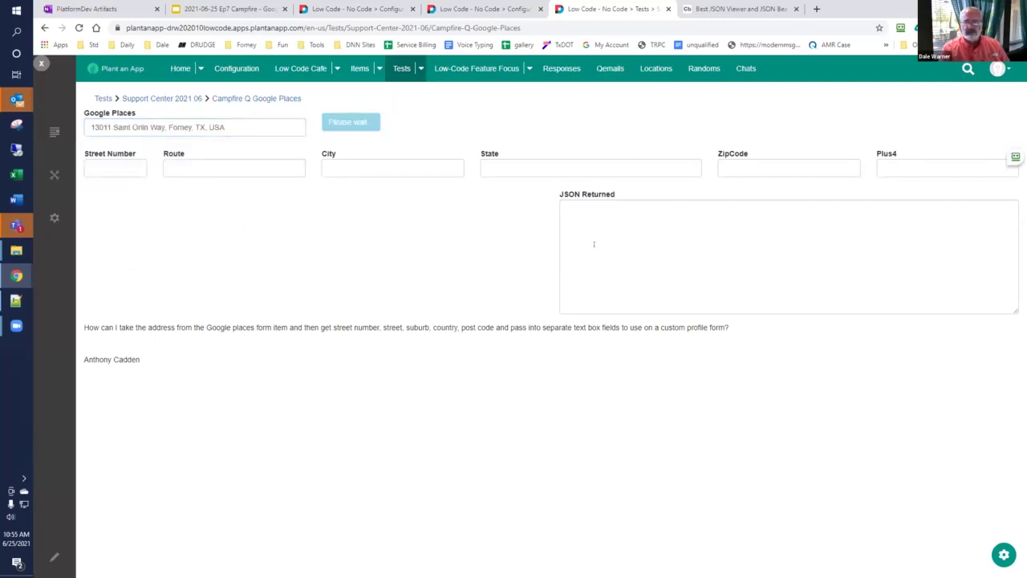
# Step: Copy all the returned JSON and bring it over to the JSON Viewer
pyautogui.click(607, 241)
pyautogui.hotkey('ctrl', 'a')
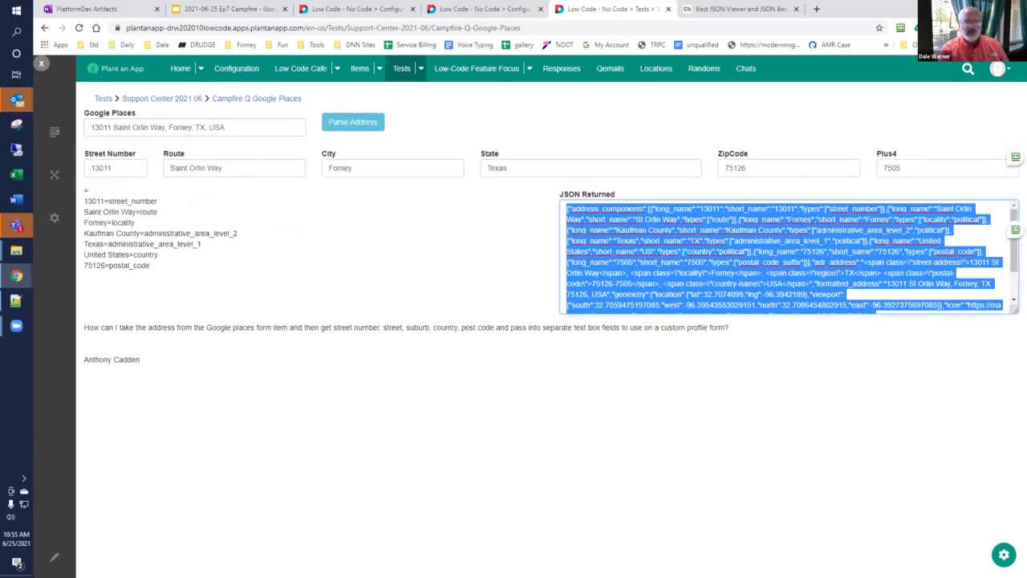
pyautogui.click(767, 8)
pyautogui.hotkey('ctrl', 'a')
pyautogui.click(338, 353)
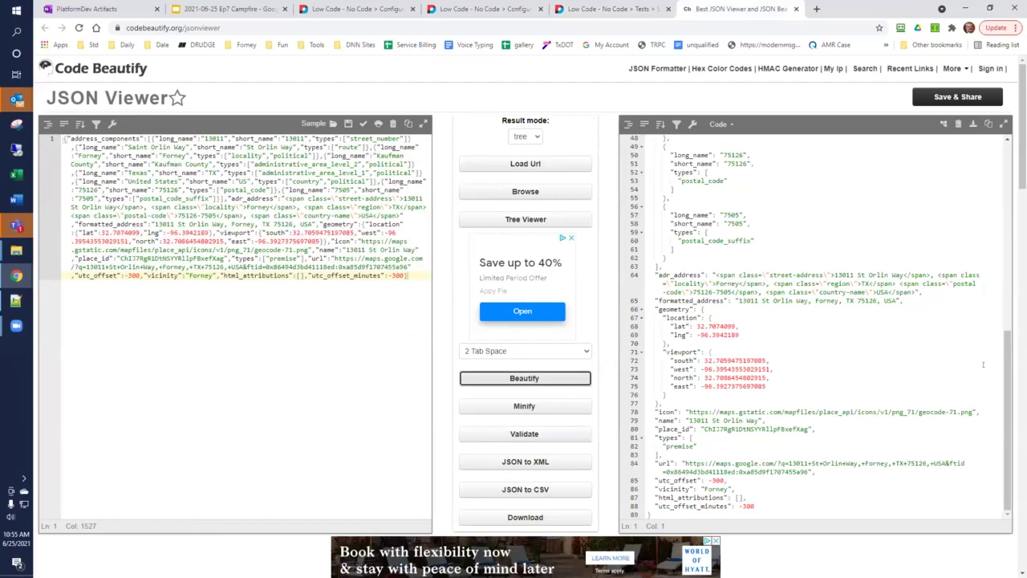
# Step: Scroll through the beautified Forney address JSON, then reload the Google Places test page
pyautogui.moveTo(1013, 367); pyautogui.dragTo(1011, 175)
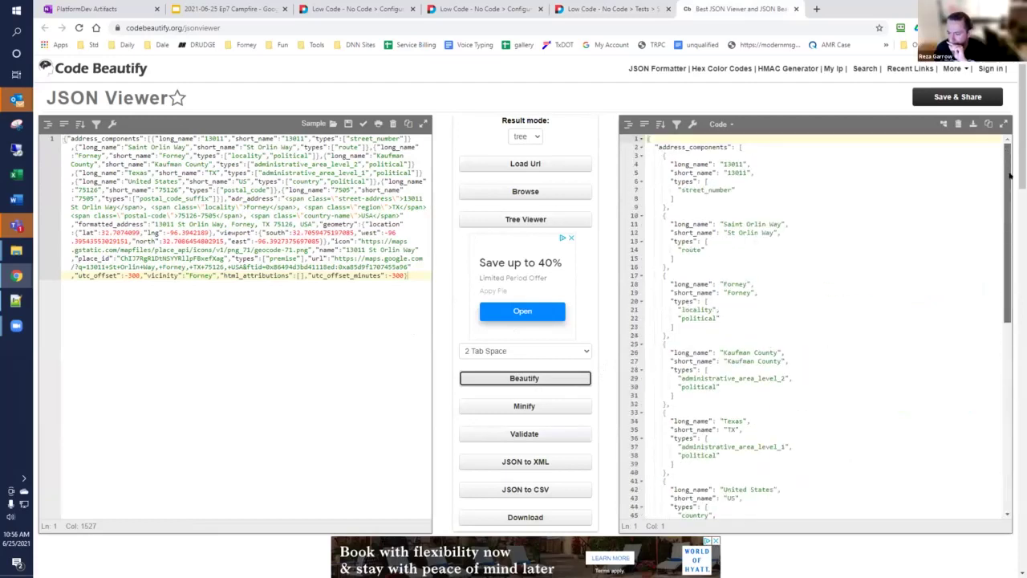
pyautogui.scroll(-5, 855, 343)
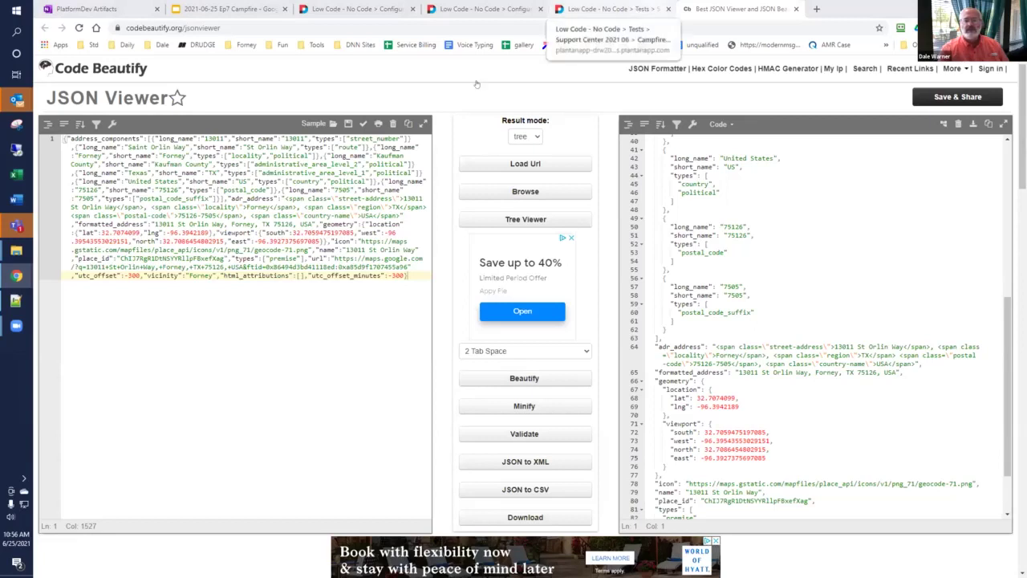
pyautogui.click(646, 9)
pyautogui.press('F5')
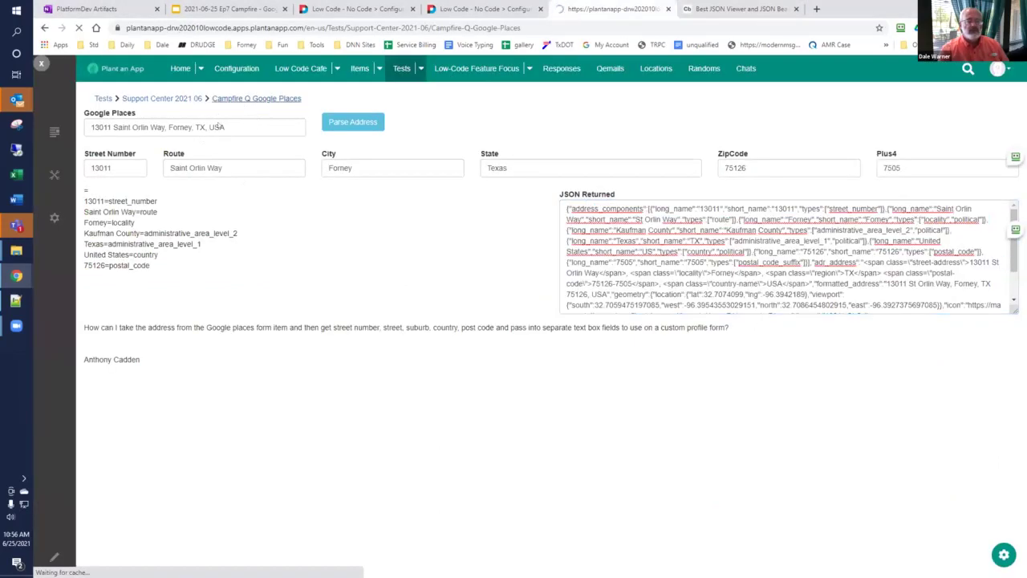
# Step: Search 'just trains 565', parse the 5650 Imhoff Drive, Concord address, and copy its returned JSON
pyautogui.click(207, 129)
pyautogui.write('just trains')
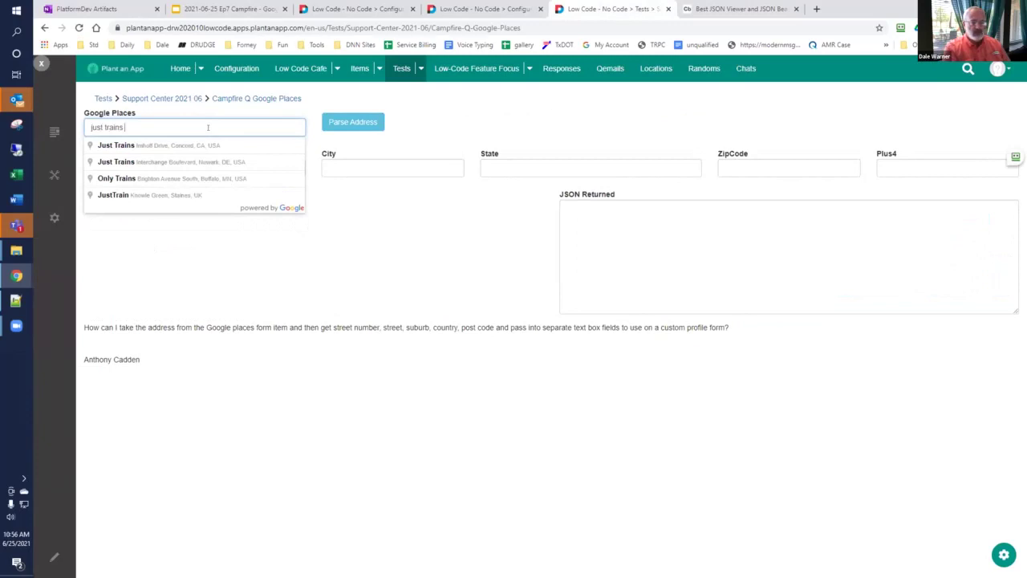
pyautogui.write(' 5650')
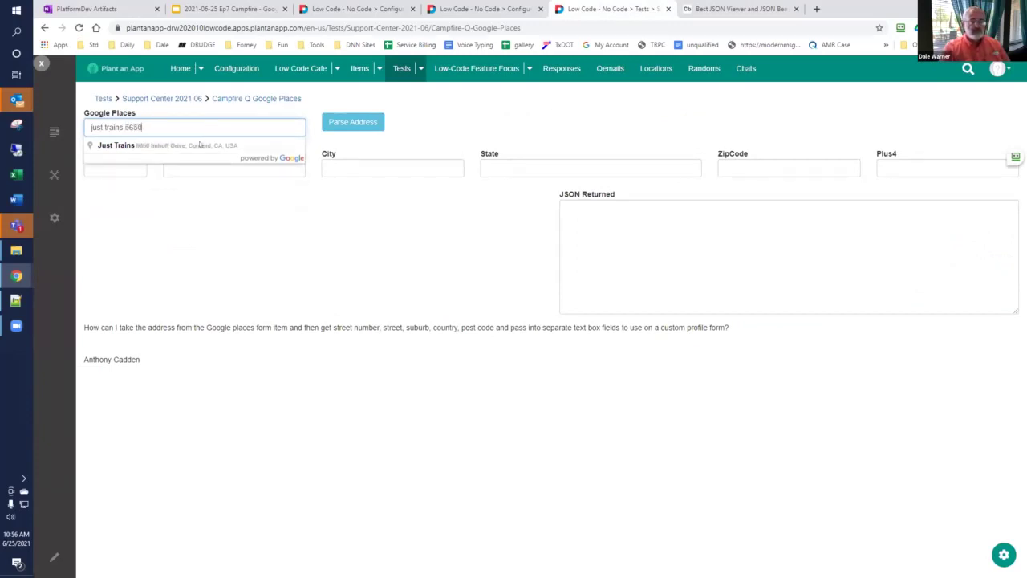
pyautogui.click(201, 145)
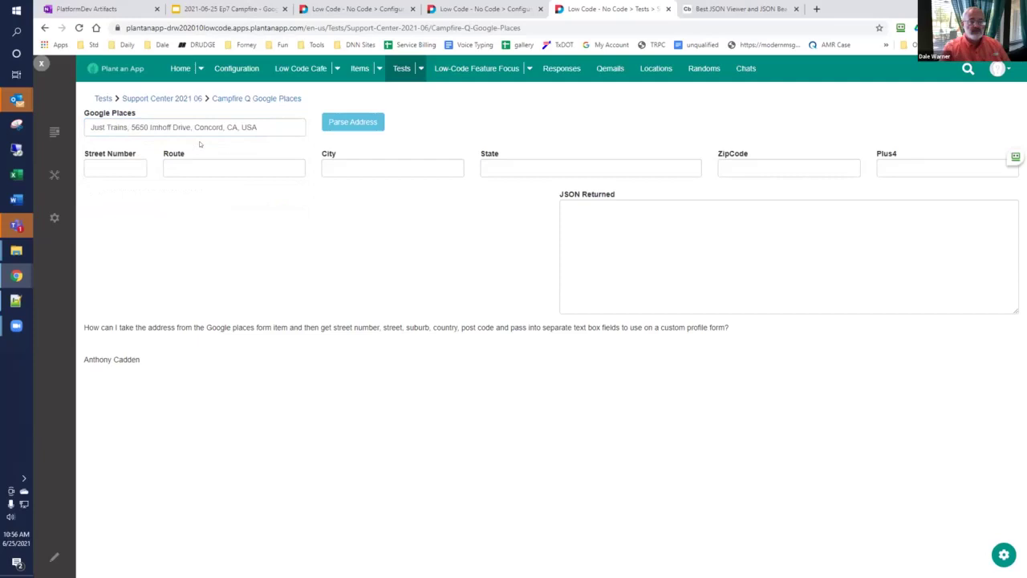
pyautogui.click(357, 122)
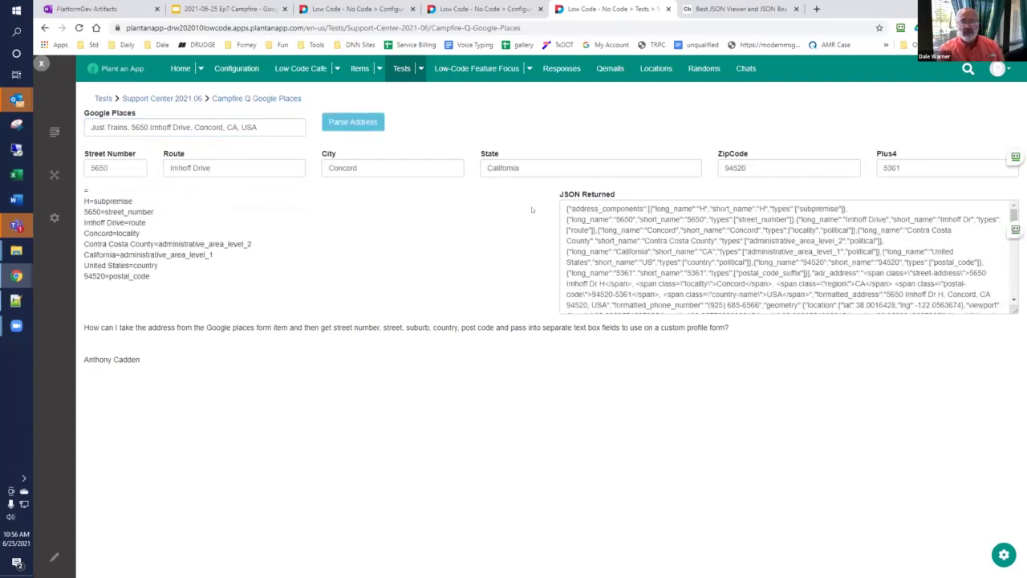
pyautogui.click(597, 230)
pyautogui.hotkey('ctrl', 'a')
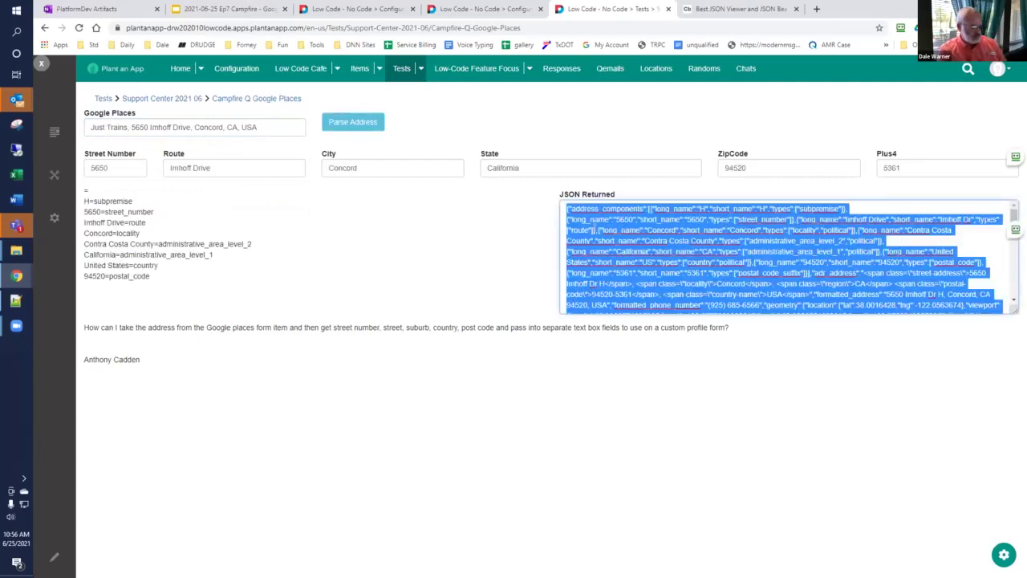
pyautogui.click(737, 9)
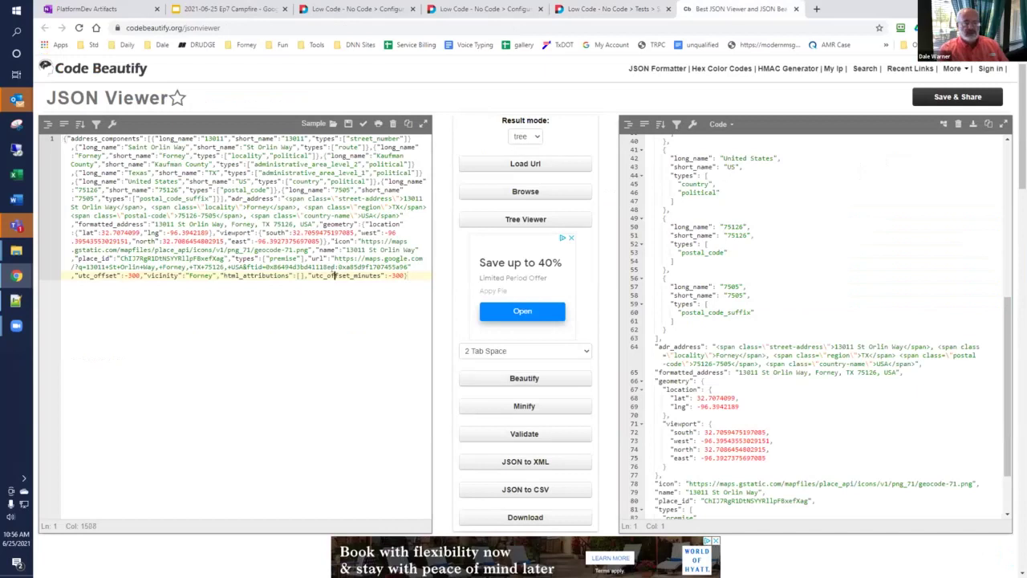
# Step: Replace the viewer input with the Just Trains JSON and beautify it
pyautogui.hotkey('ctrl', 'a')
pyautogui.hotkey('ctrl', 'v')
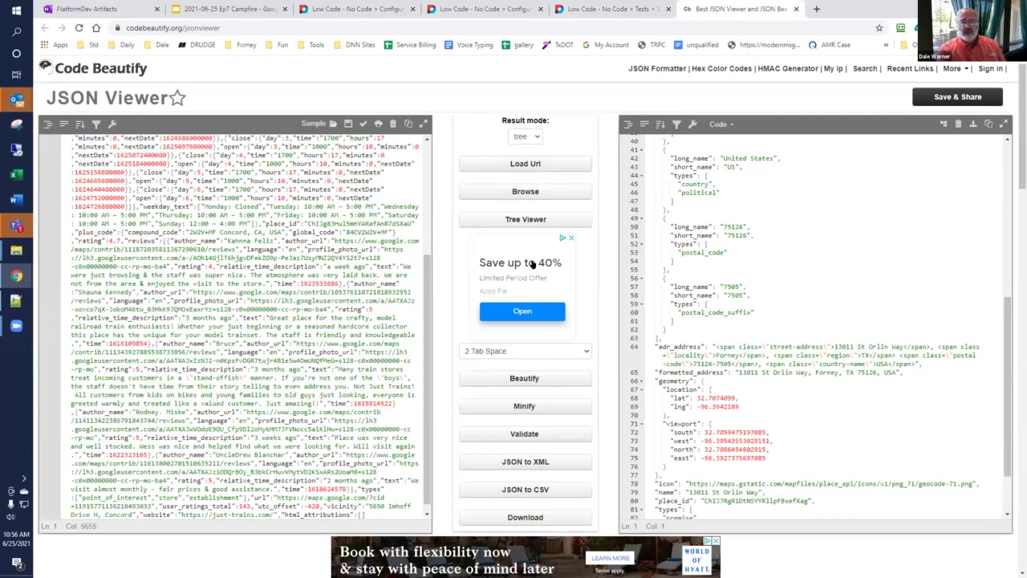
pyautogui.click(520, 377)
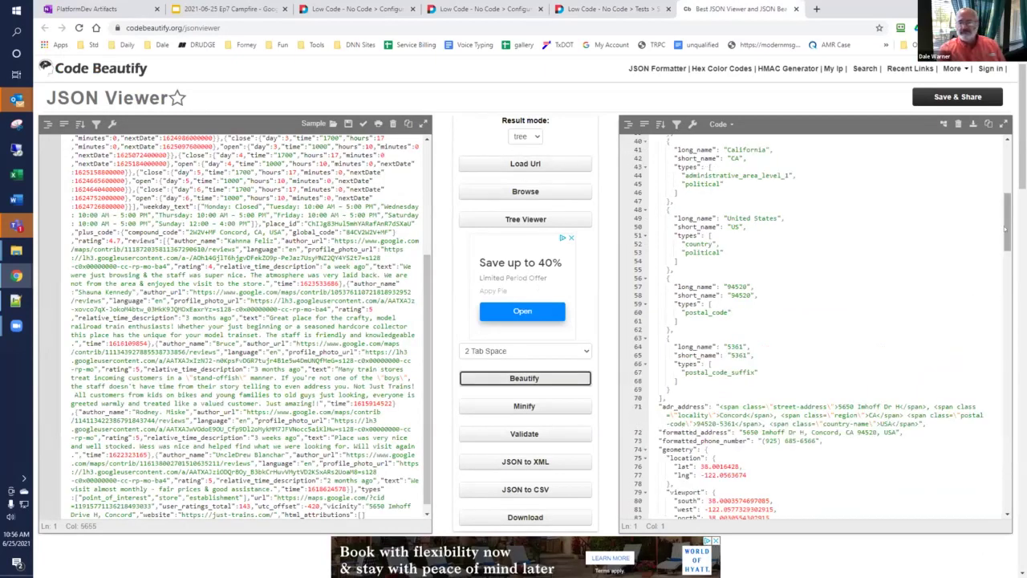
# Step: Review the beautified opening hours and reviews, highlighting a phrase in the first review
pyautogui.scroll(-2, 1006, 251)
pyautogui.moveTo(1006, 251); pyautogui.dragTo(1008, 270)
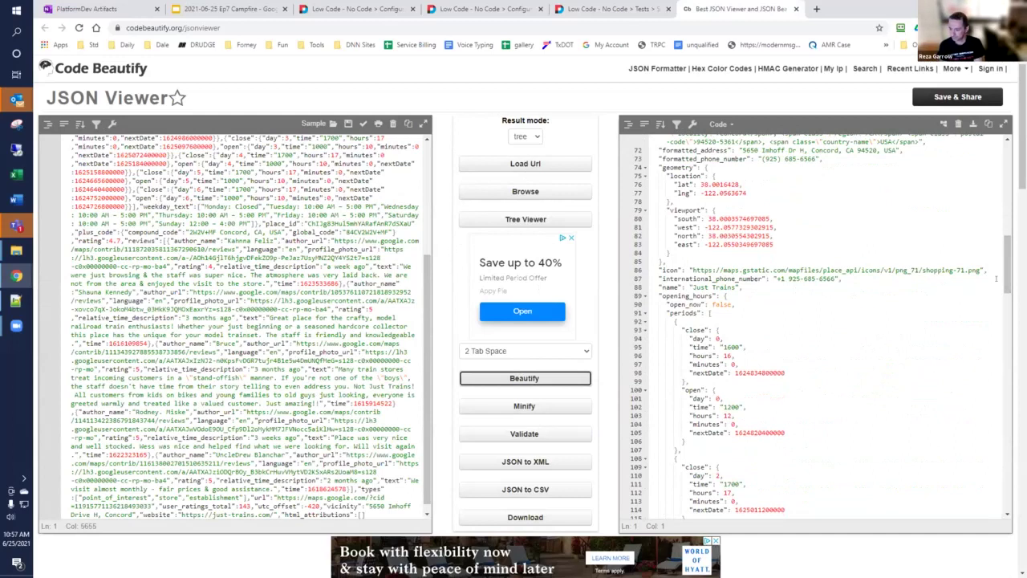
pyautogui.scroll(-1, 1006, 294)
pyautogui.scroll(-1, 1006, 294)
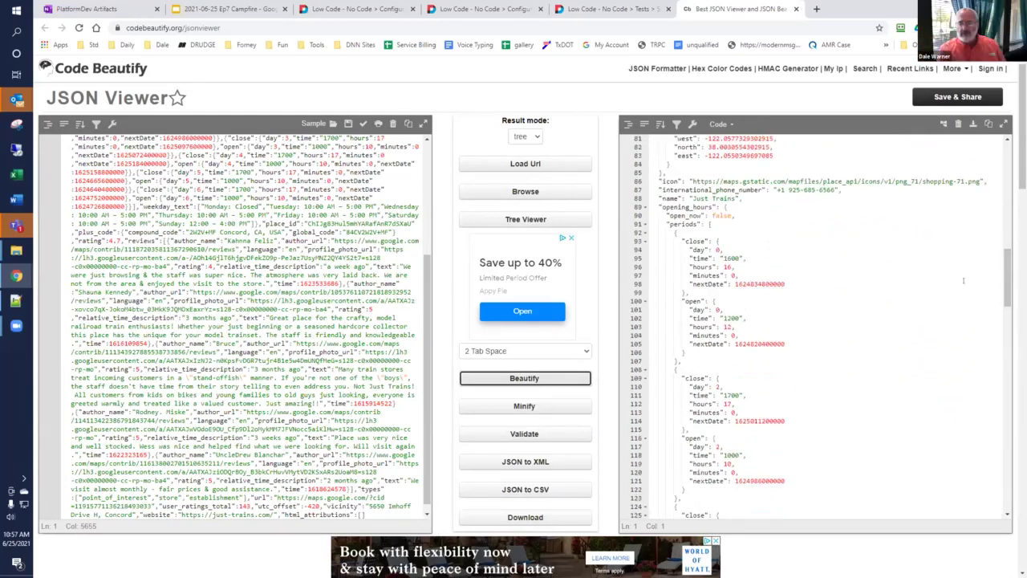
pyautogui.moveTo(1006, 277); pyautogui.dragTo(1007, 407)
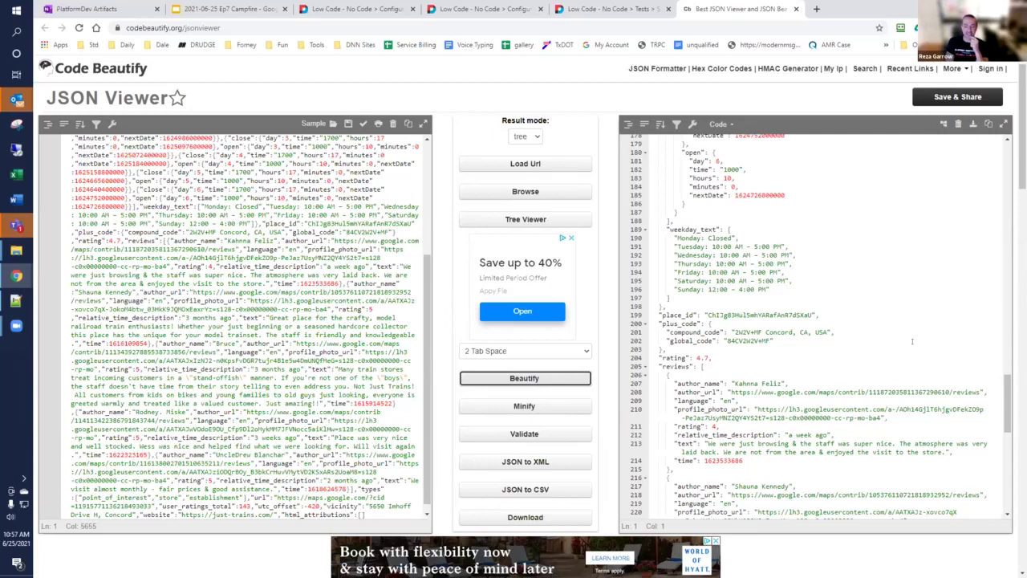
pyautogui.moveTo(1005, 386); pyautogui.dragTo(1005, 406)
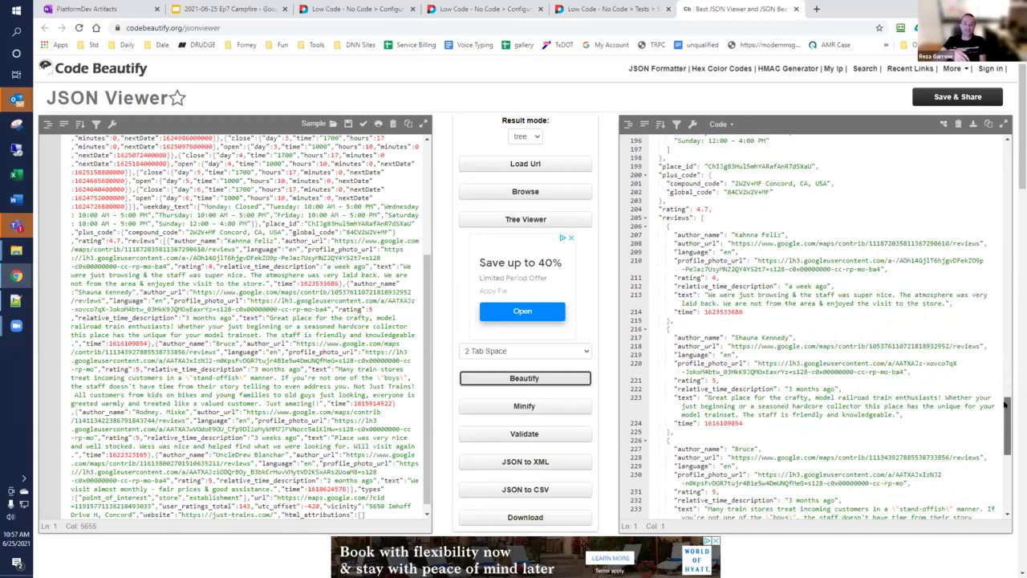
pyautogui.moveTo(1005, 406); pyautogui.dragTo(1005, 407)
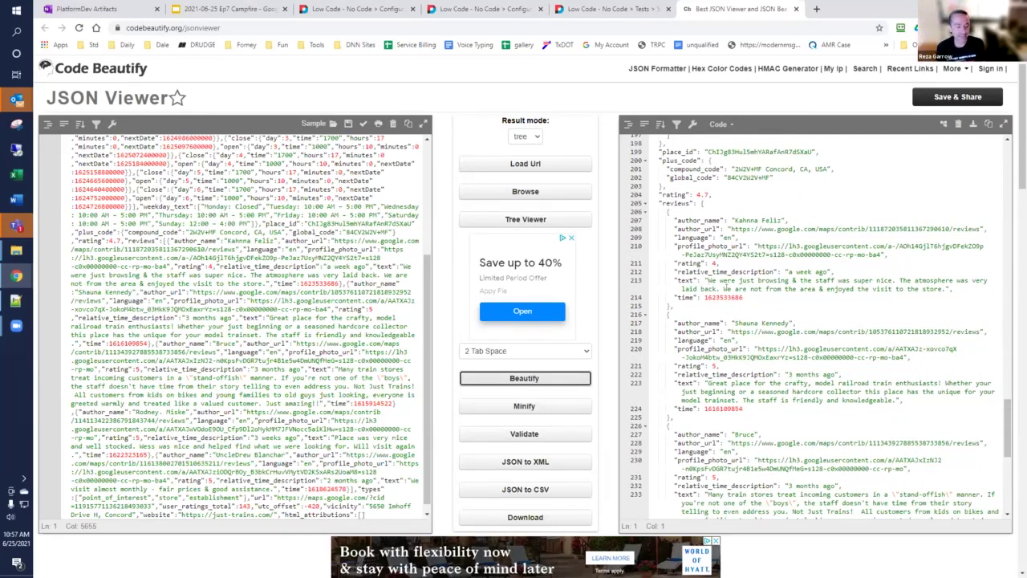
pyautogui.moveTo(806, 280); pyautogui.dragTo(889, 280)
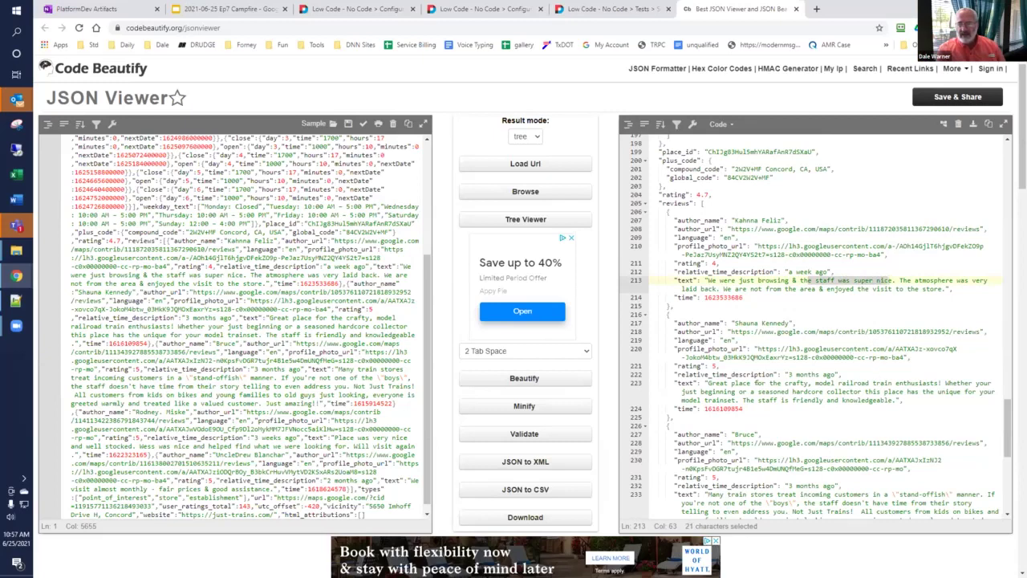
pyautogui.moveTo(1007, 403); pyautogui.dragTo(1006, 454)
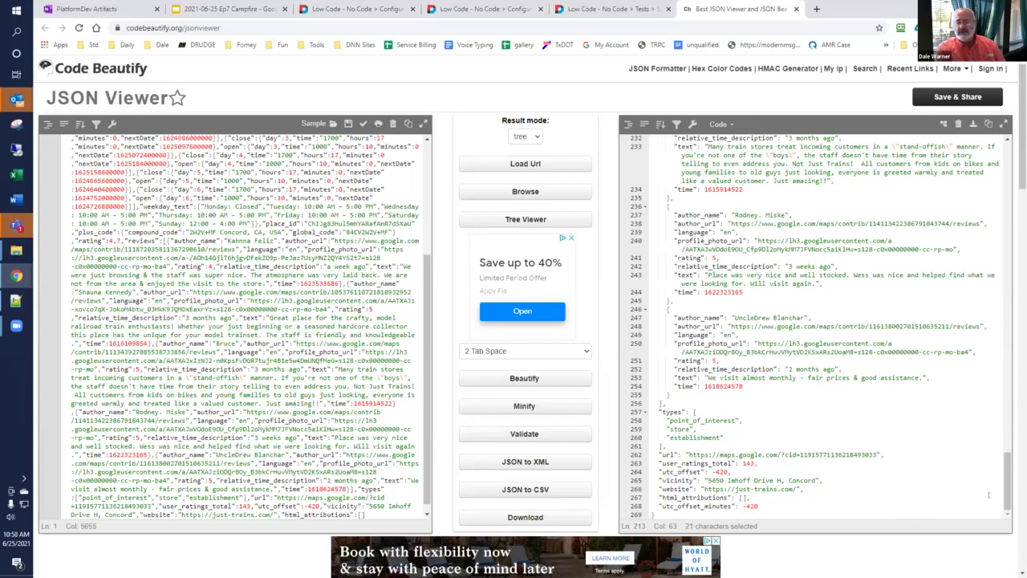
pyautogui.moveTo(1003, 493); pyautogui.dragTo(1014, 160)
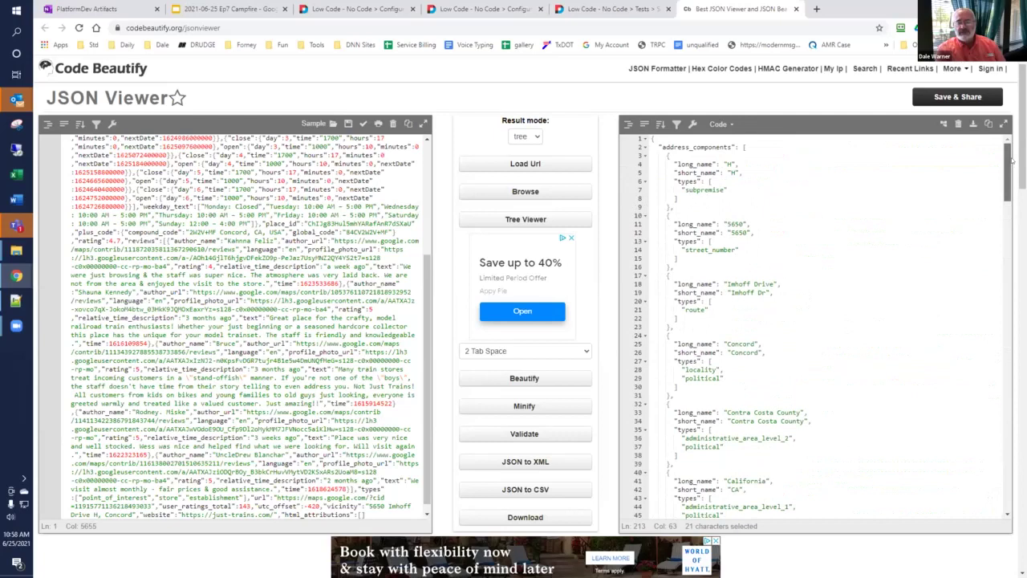
pyautogui.click(602, 9)
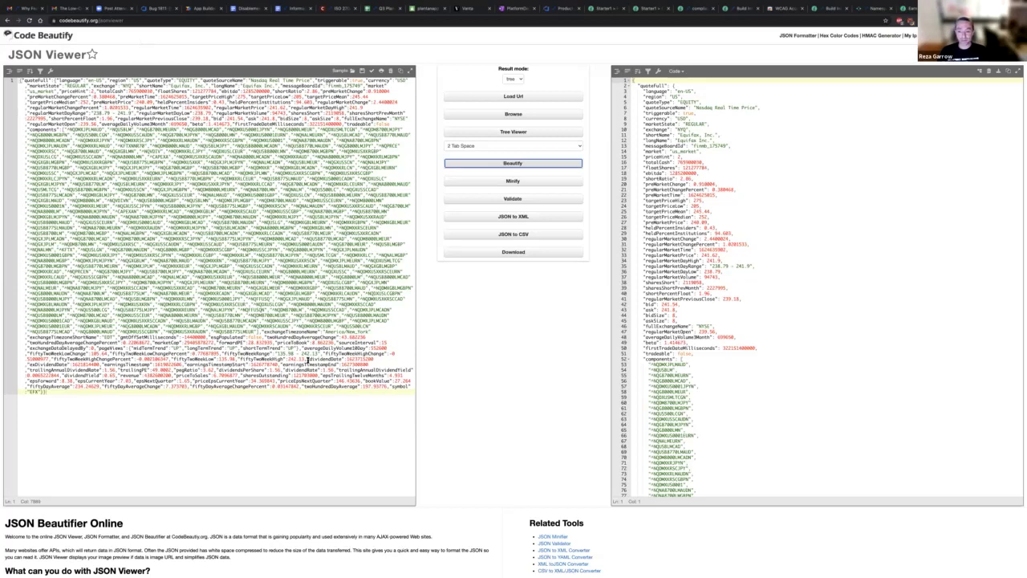
# Step: Scroll through the Equifax quote fields and components, then return to the Get Company Profile test results
pyautogui.scroll(-5, 701, 139)
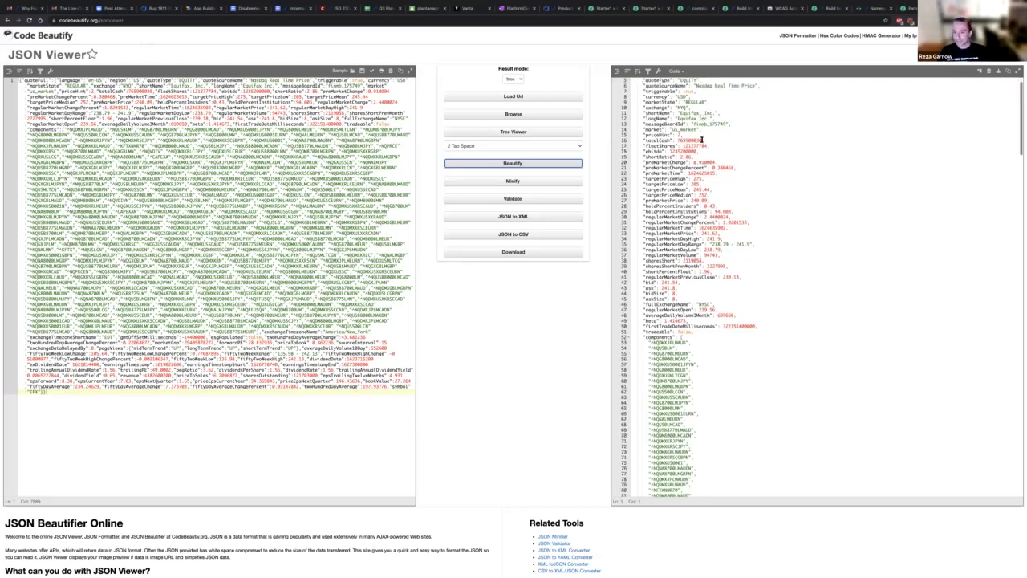
pyautogui.scroll(-6, 714, 293)
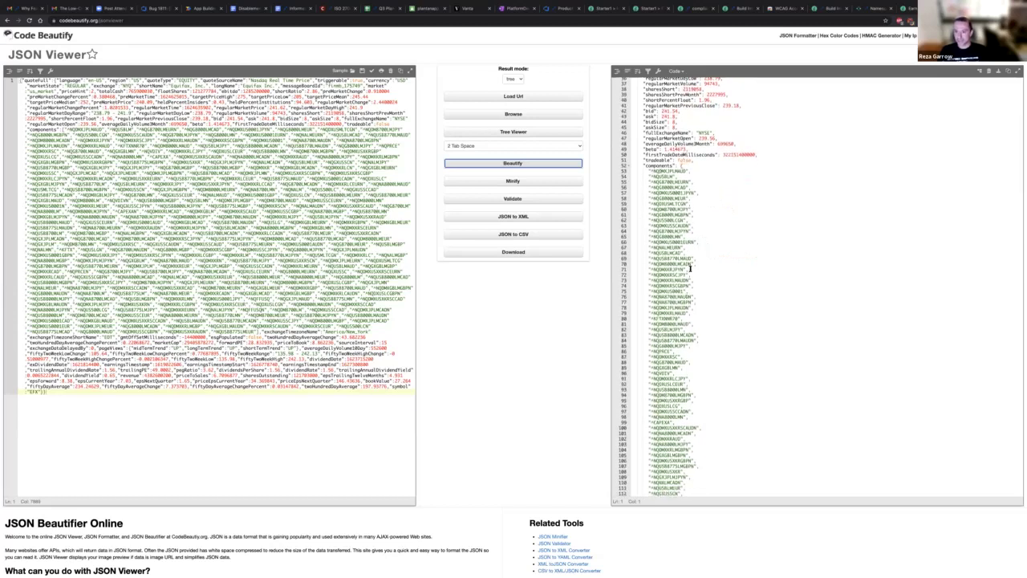
pyautogui.scroll(-20, 690, 270)
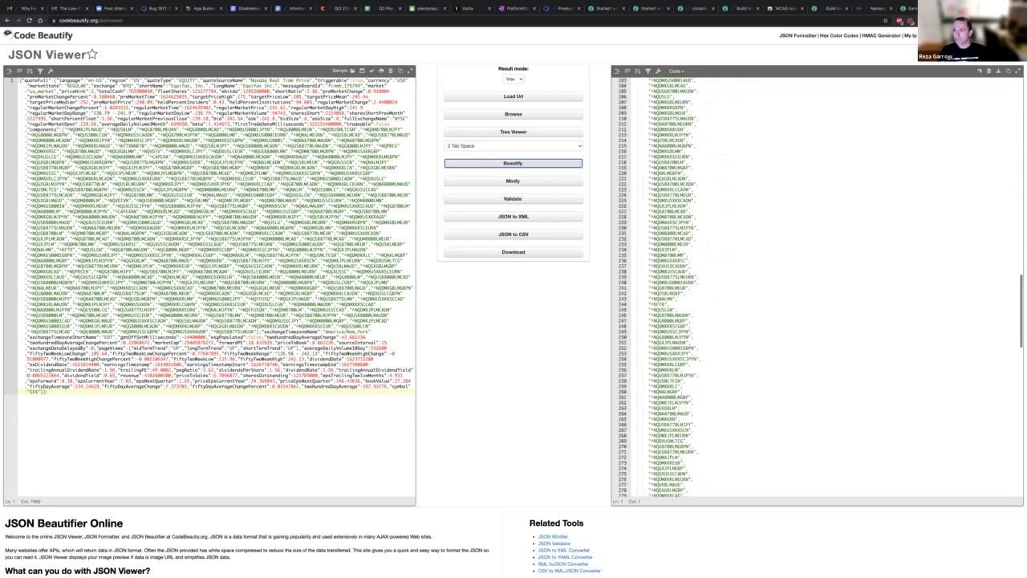
pyautogui.click(908, 8)
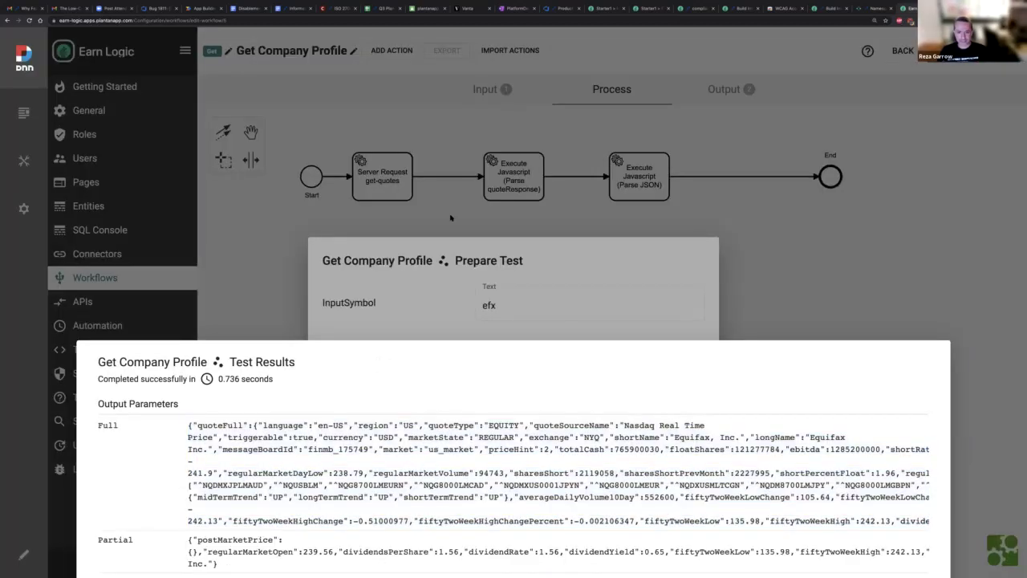
# Step: Dismiss the test results and Prepare Test dialogs and open the Parse quoteResponse script settings
pyautogui.click(450, 217)
pyautogui.click(398, 194)
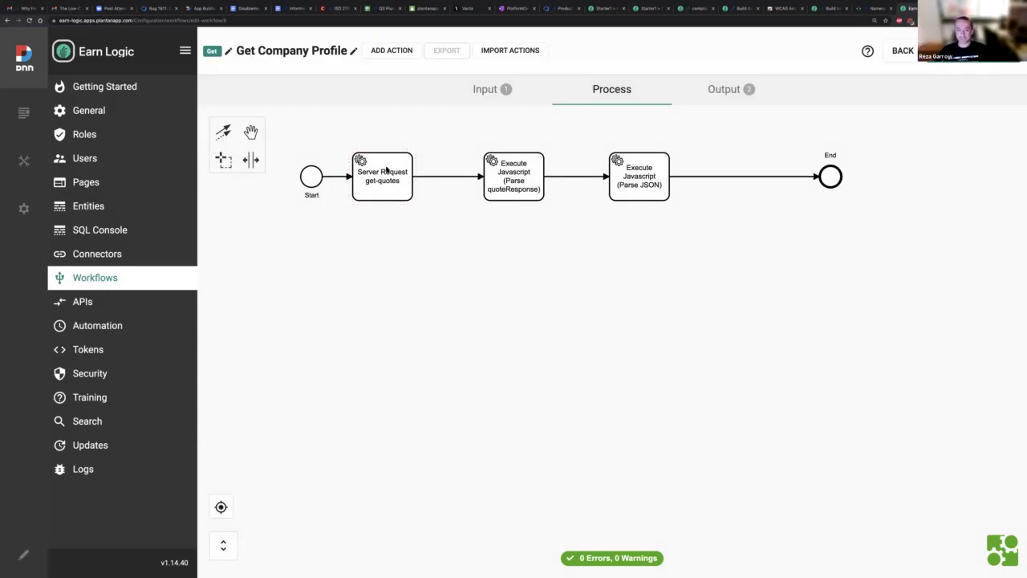
pyautogui.doubleClick(525, 196)
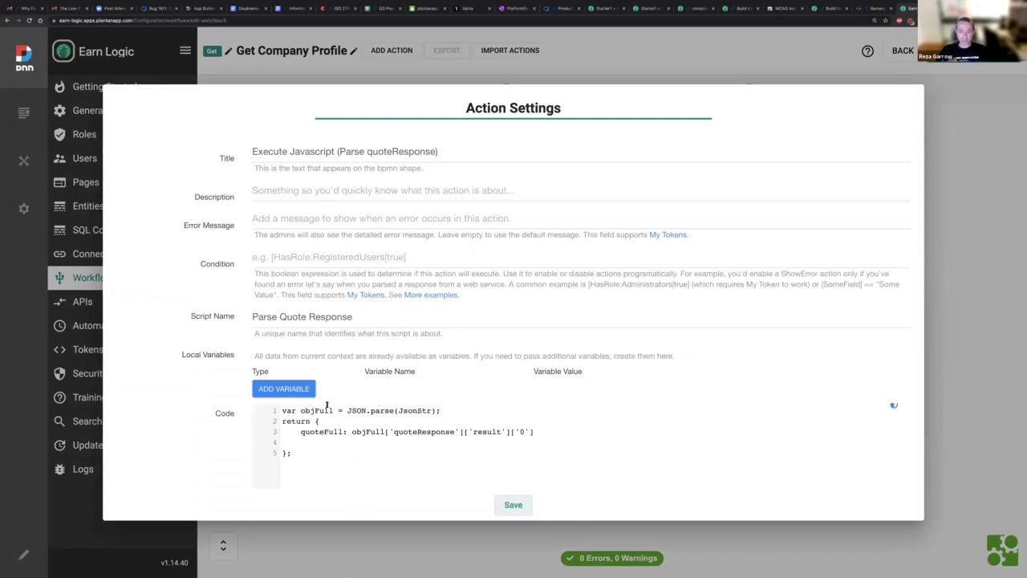
# Step: Set the Parse quoteResponse result index on line 3 to '0' and close its settings
pyautogui.scroll(-4, 361, 446)
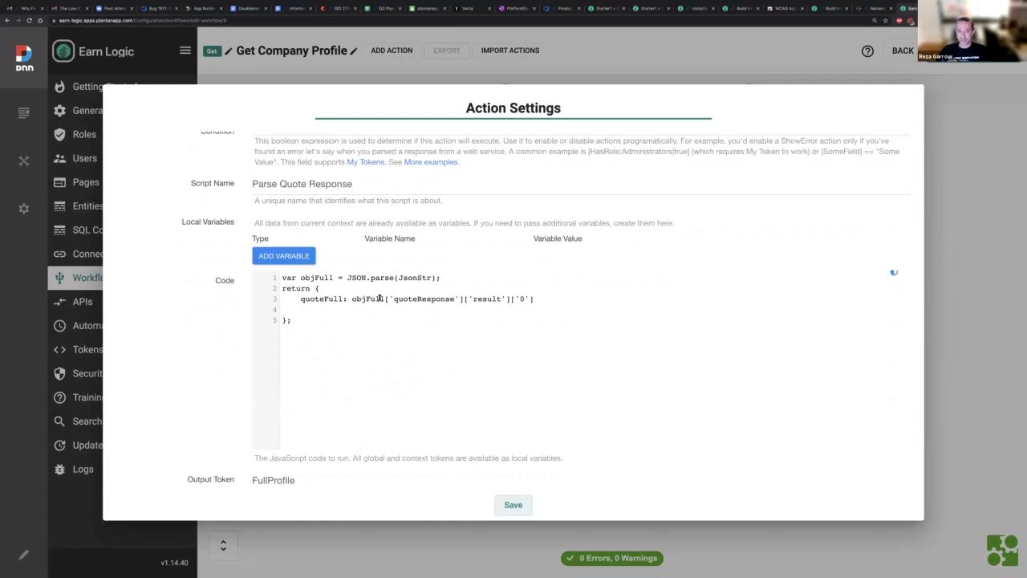
pyautogui.write('0')
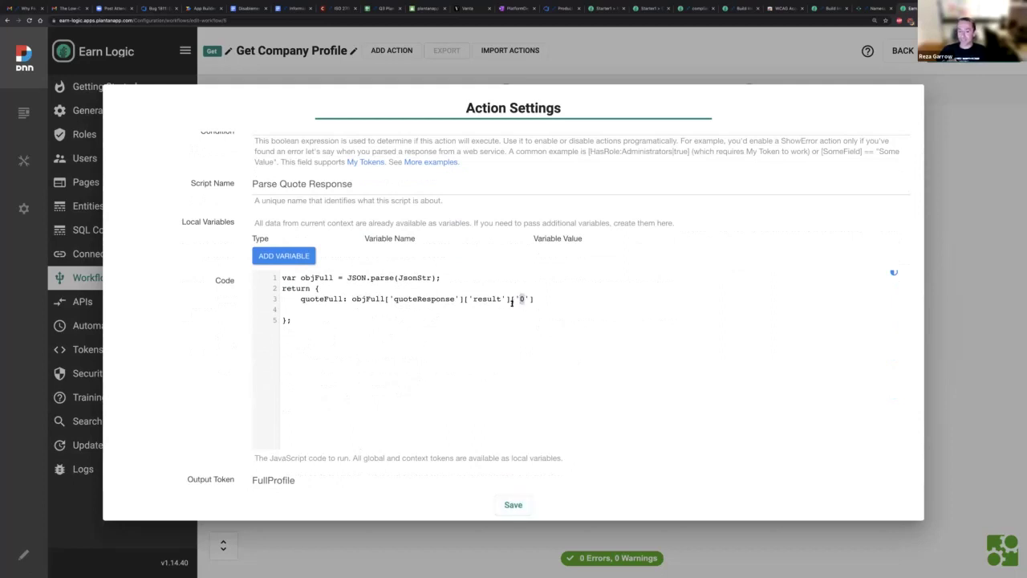
pyautogui.moveTo(510, 298); pyautogui.dragTo(565, 296)
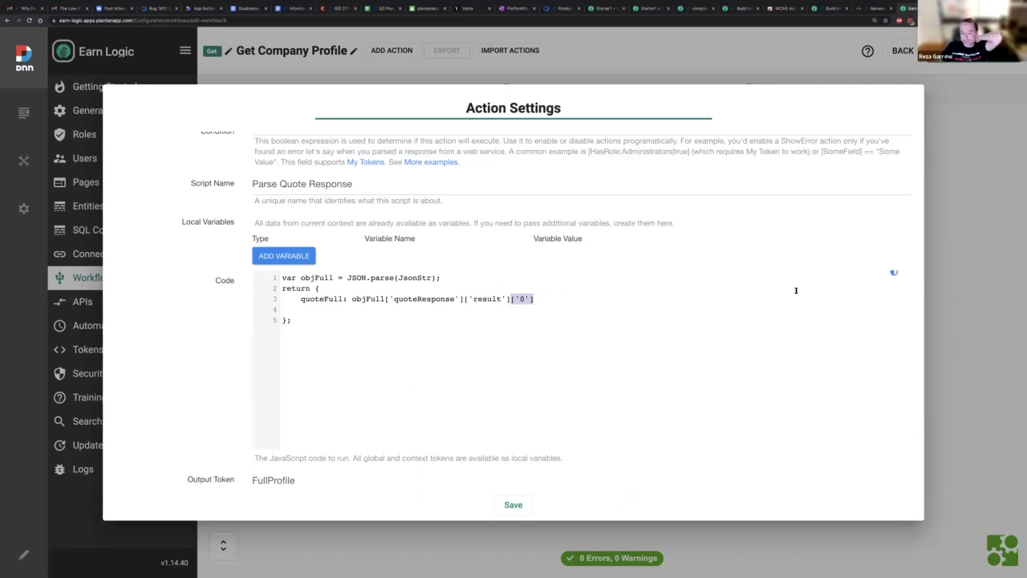
pyautogui.click(934, 280)
# Step: Review the Parse JSON script's JsonStr input and obj2 references, then close it
pyautogui.doubleClick(644, 190)
pyautogui.scroll(-3, 415, 283)
pyautogui.scroll(-2, 415, 283)
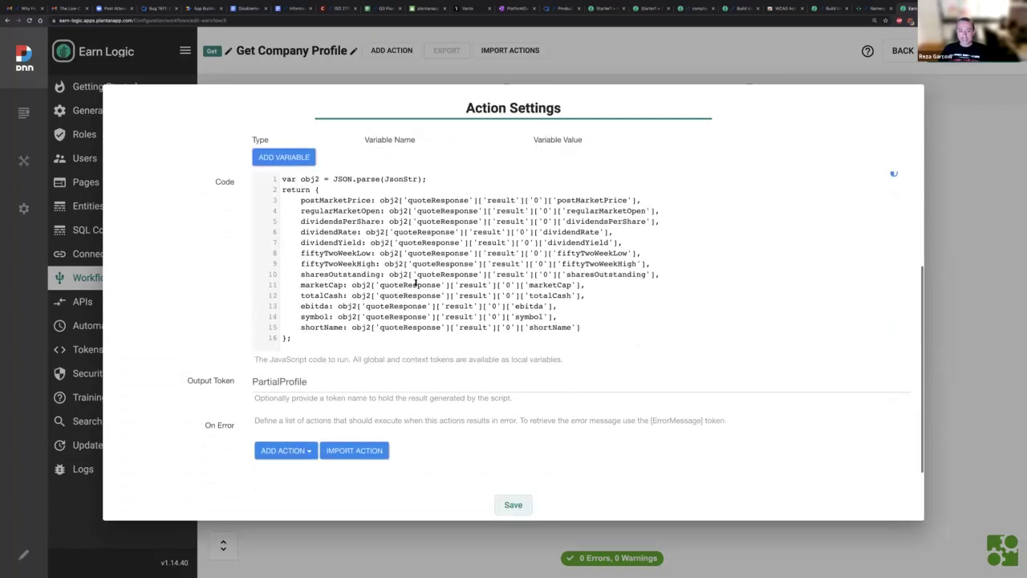
pyautogui.scroll(1, 318, 212)
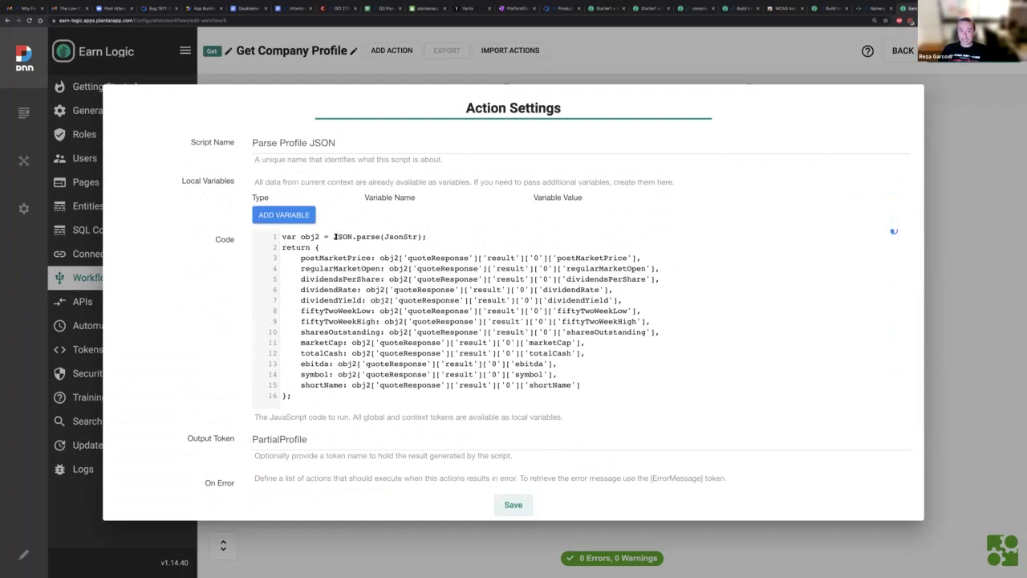
pyautogui.doubleClick(387, 236)
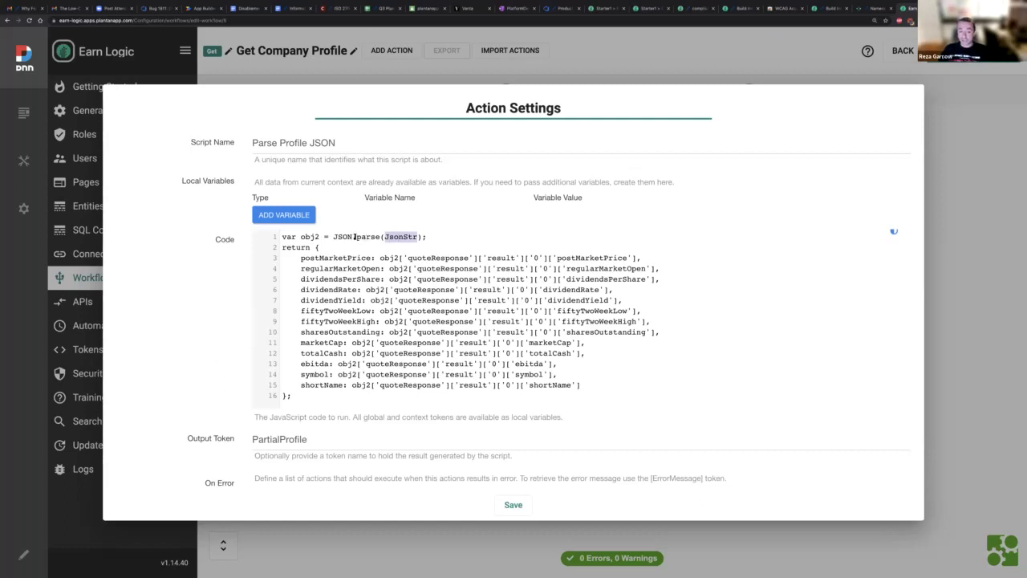
pyautogui.click(344, 266)
pyautogui.click(303, 235)
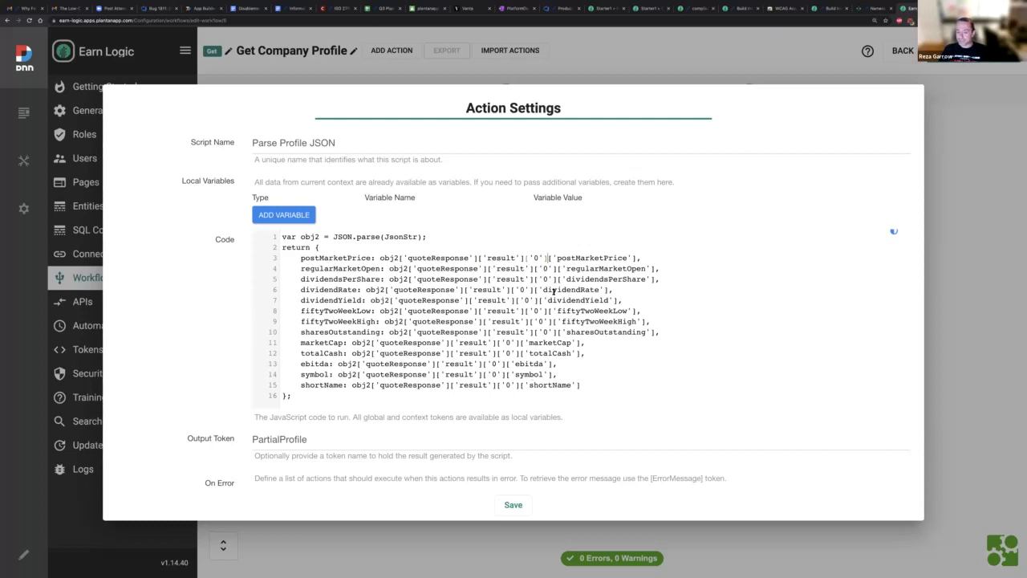
pyautogui.scroll(-3, 559, 312)
pyautogui.scroll(2, 570, 289)
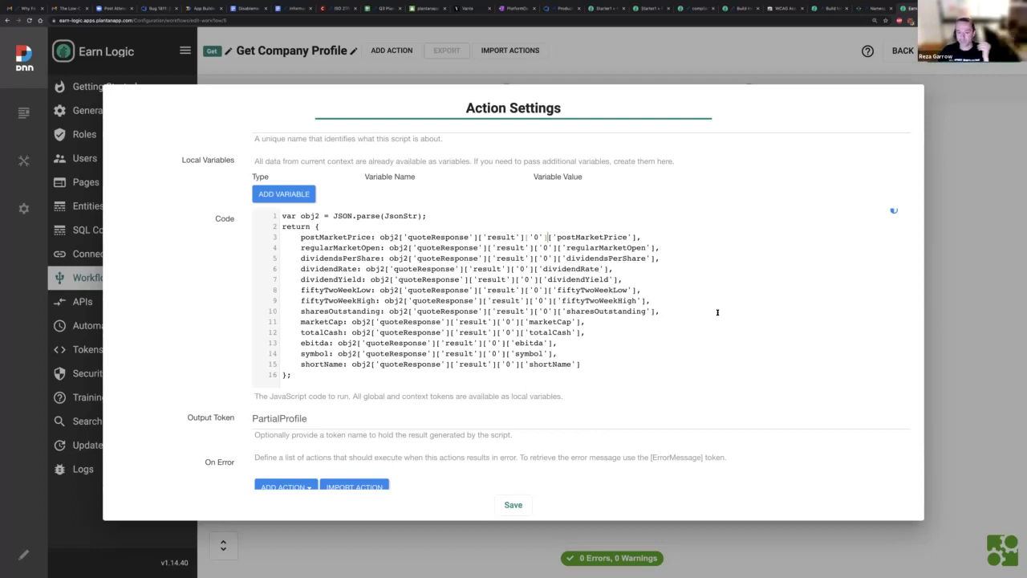
pyautogui.scroll(-1, 803, 312)
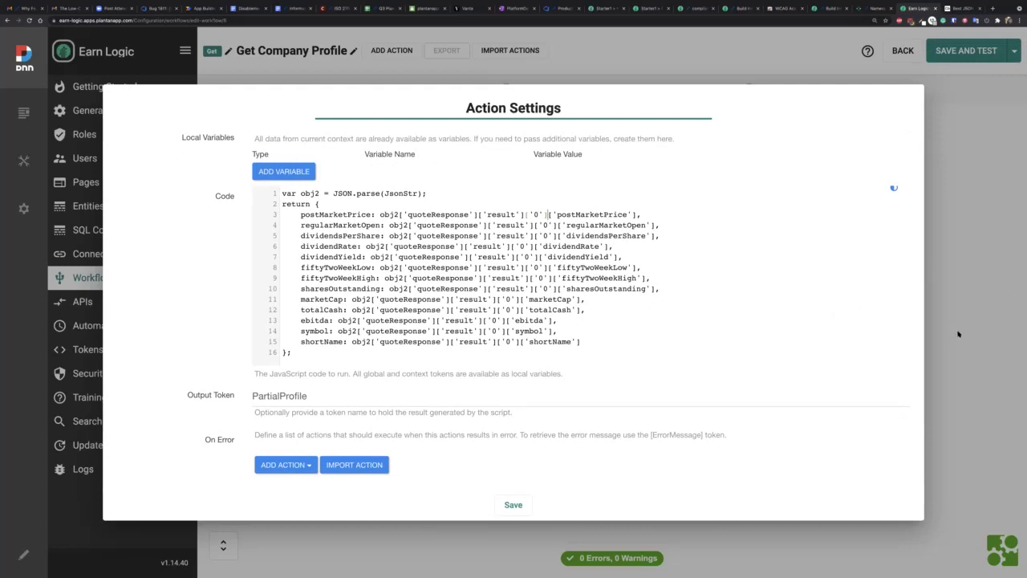
pyautogui.press('Escape')
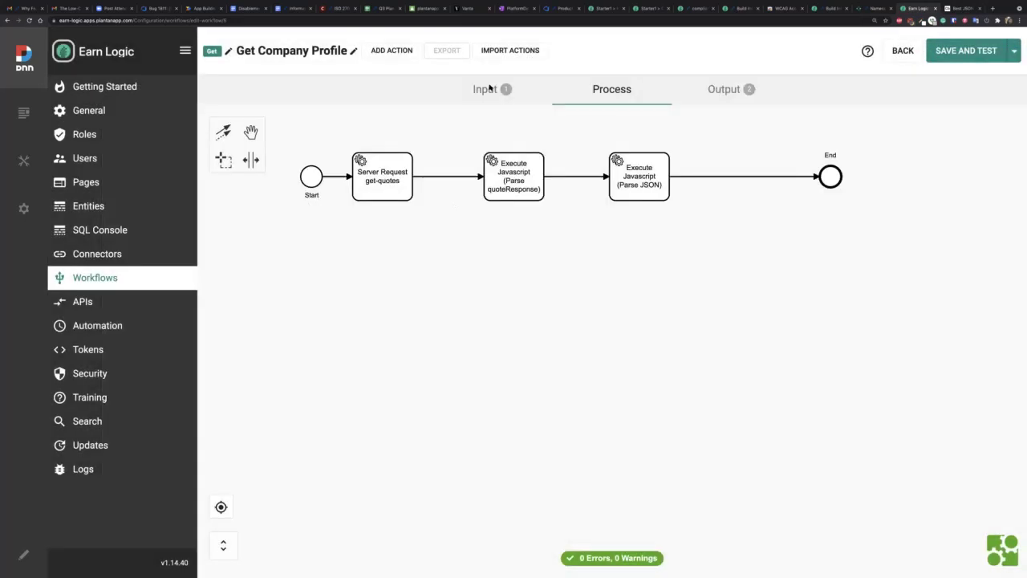
pyautogui.click(489, 88)
pyautogui.click(613, 88)
pyautogui.doubleClick(390, 191)
pyautogui.scroll(-10, 426, 439)
pyautogui.scroll(5, 425, 448)
pyautogui.scroll(-10, 323, 331)
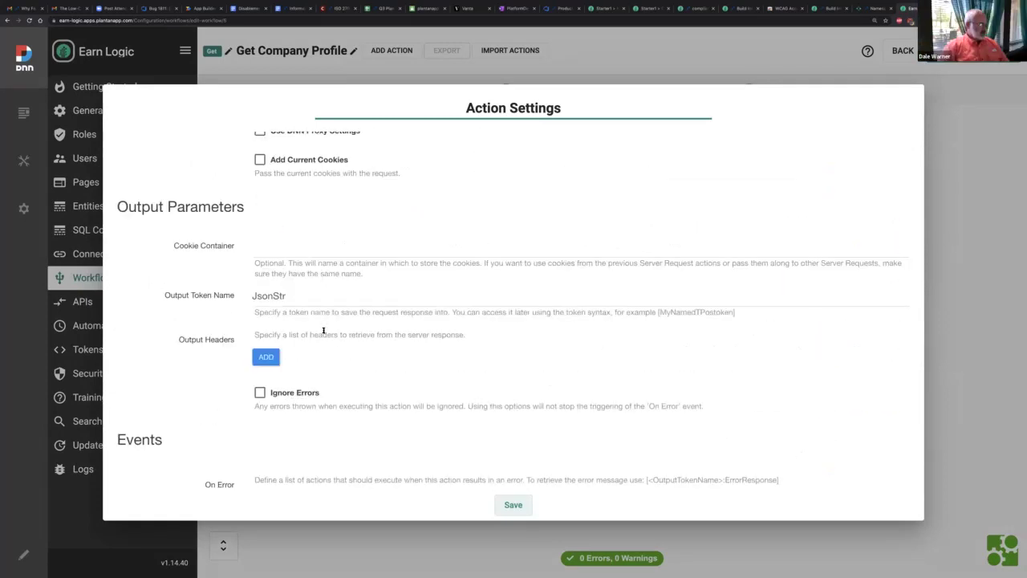
pyautogui.doubleClick(298, 299)
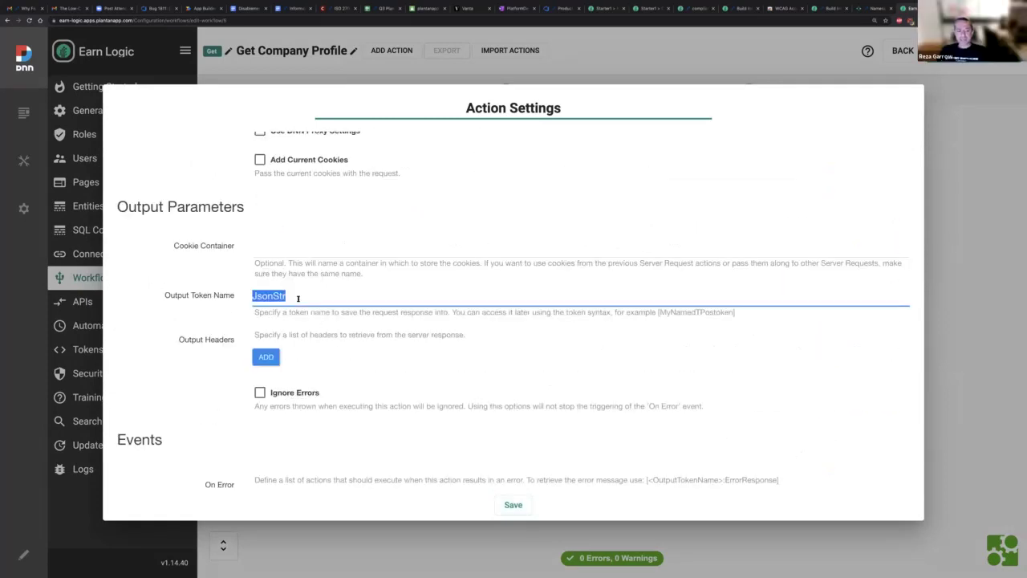
pyautogui.scroll(3, 298, 299)
pyautogui.scroll(10, 298, 300)
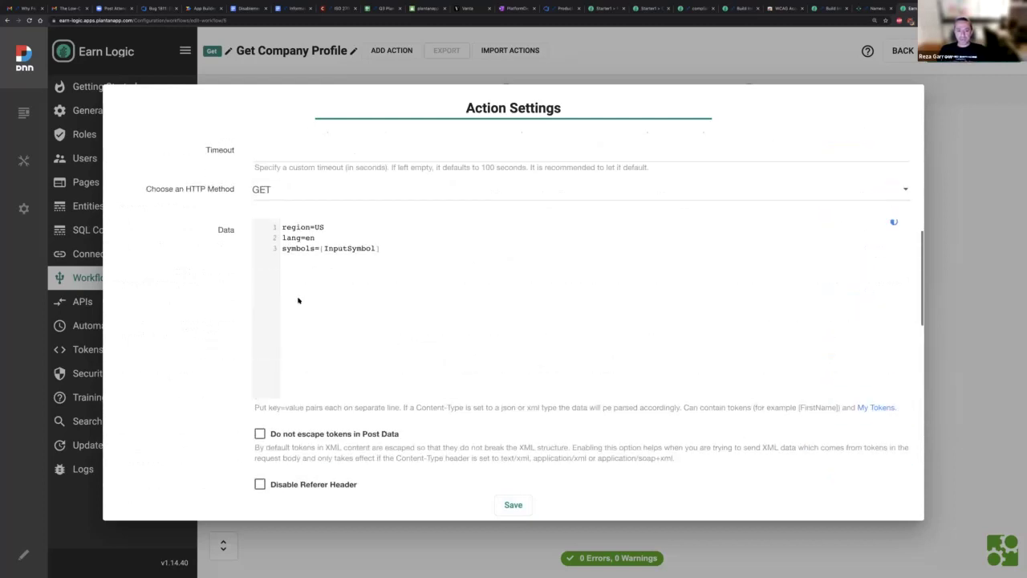
pyautogui.scroll(3, 349, 350)
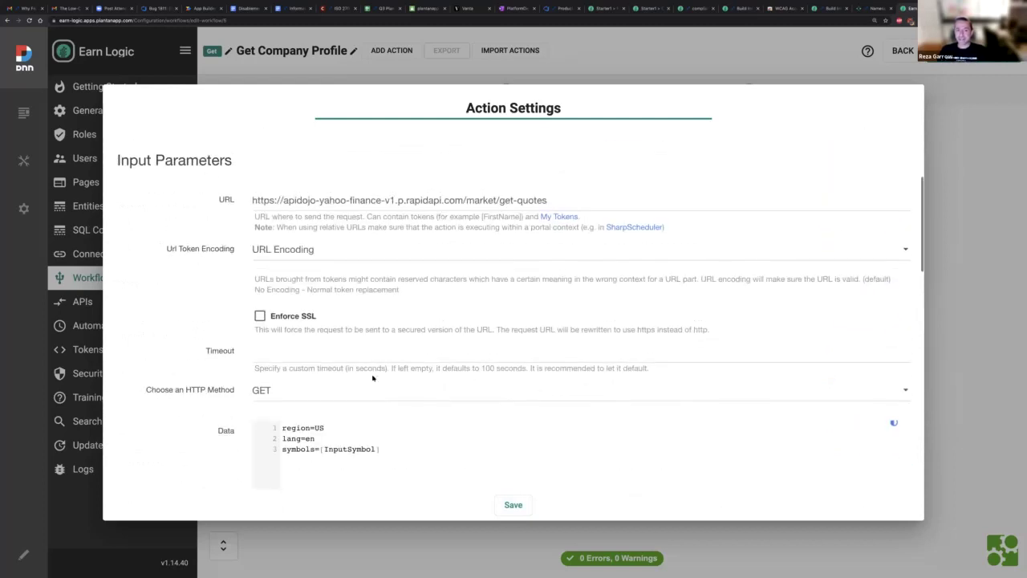
pyautogui.scroll(-6, 373, 378)
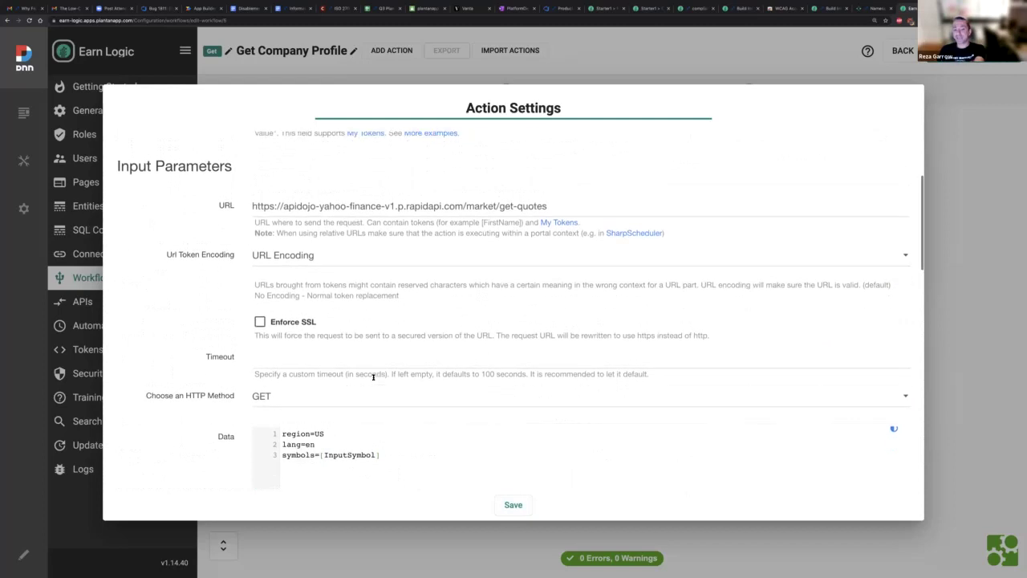
pyautogui.scroll(-20, 373, 380)
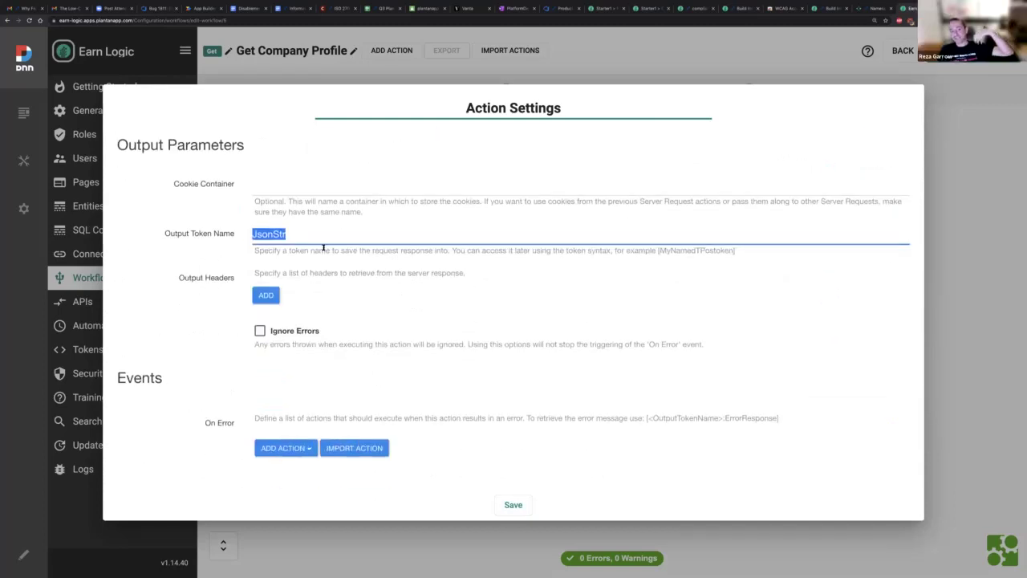
pyautogui.click(404, 535)
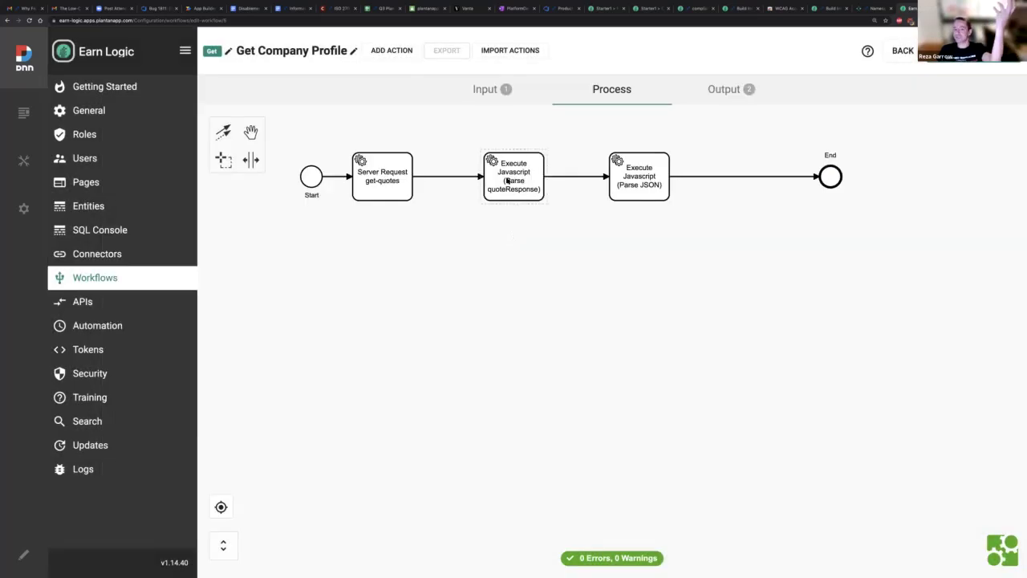
# Step: Review the Parse quoteResponse code's quoteFull return line
pyautogui.doubleClick(507, 181)
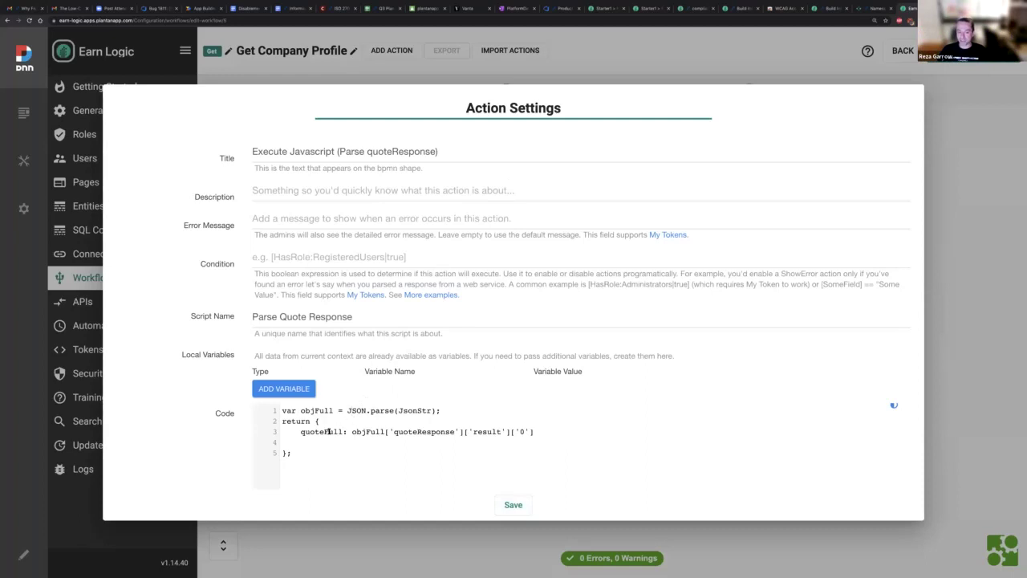
pyautogui.doubleClick(324, 433)
pyautogui.click(315, 434)
pyautogui.moveTo(302, 433); pyautogui.dragTo(538, 433)
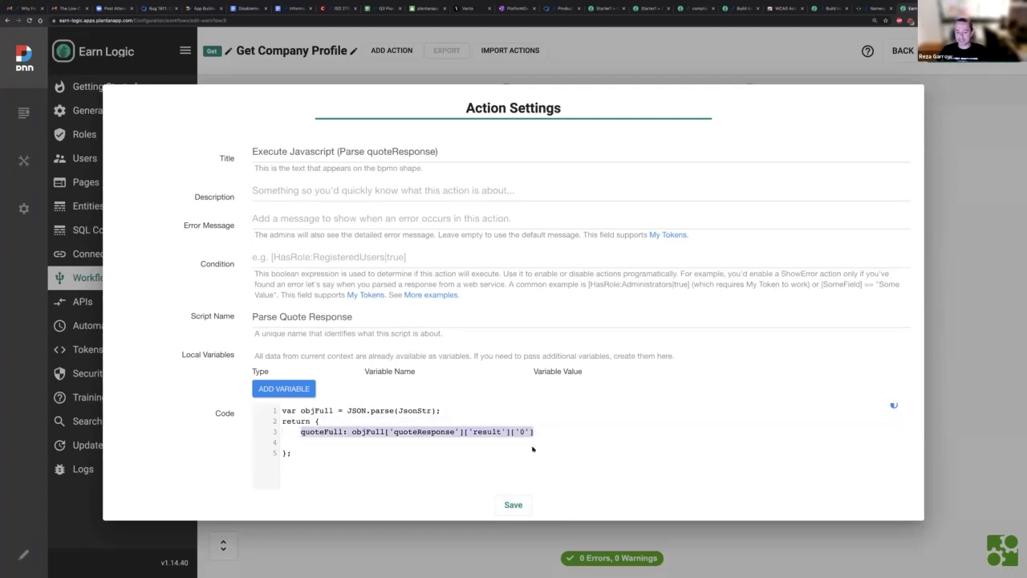
pyautogui.press('Escape')
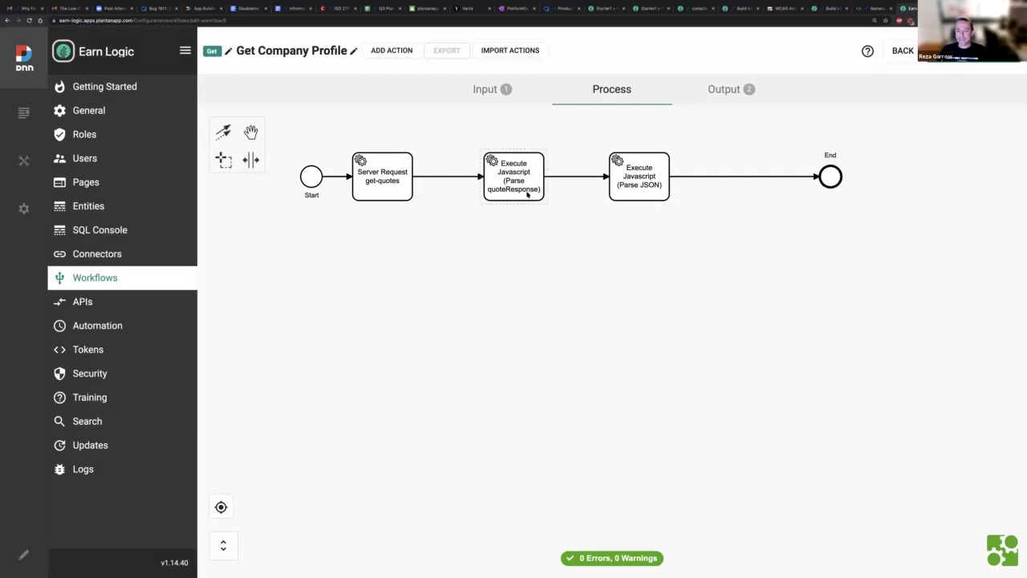
# Step: Review JsonStr in the Parse JSON script, then save the workflow and start a test
pyautogui.click(641, 194)
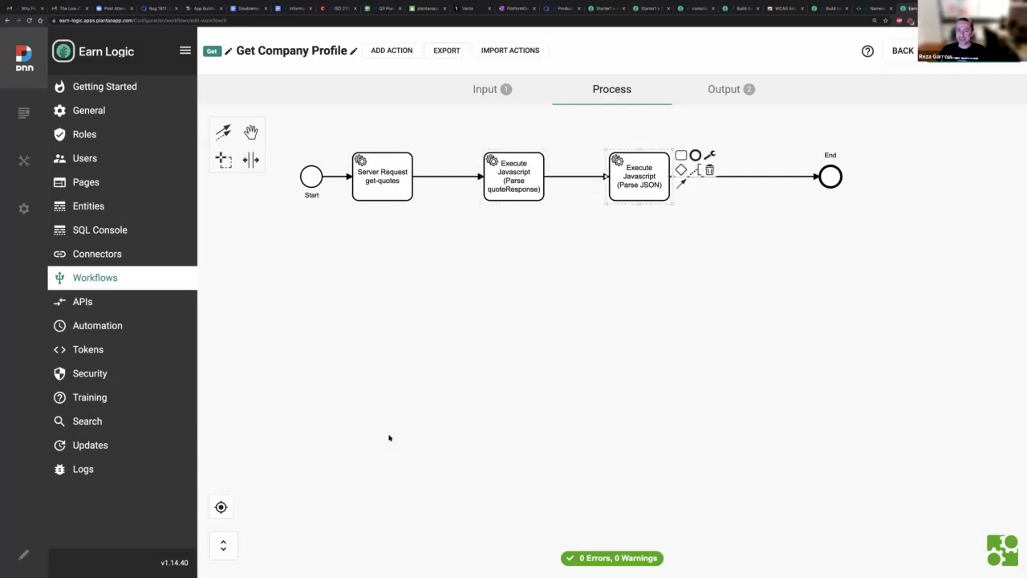
pyautogui.scroll(-2, 415, 368)
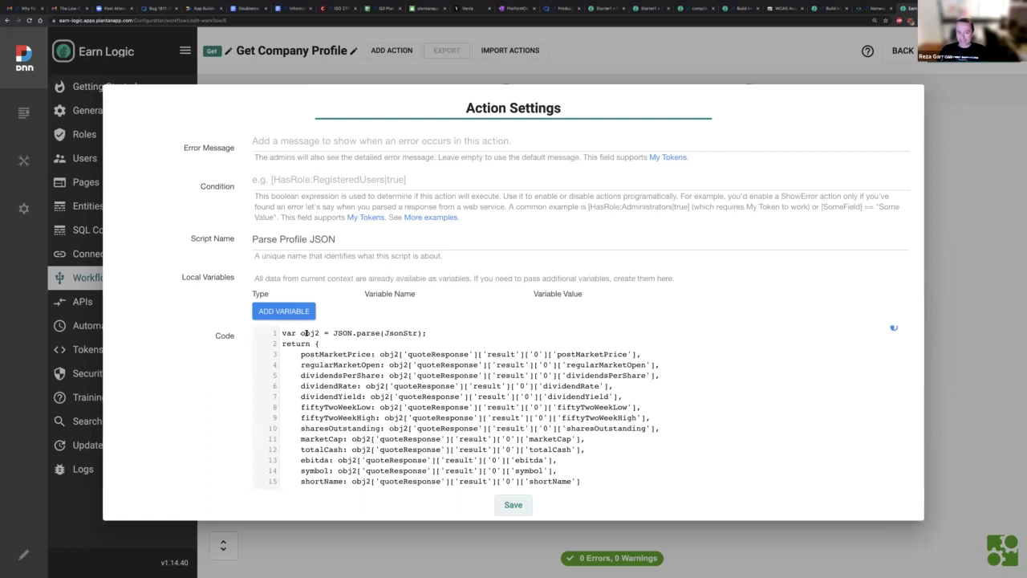
pyautogui.doubleClick(406, 332)
pyautogui.click(348, 354)
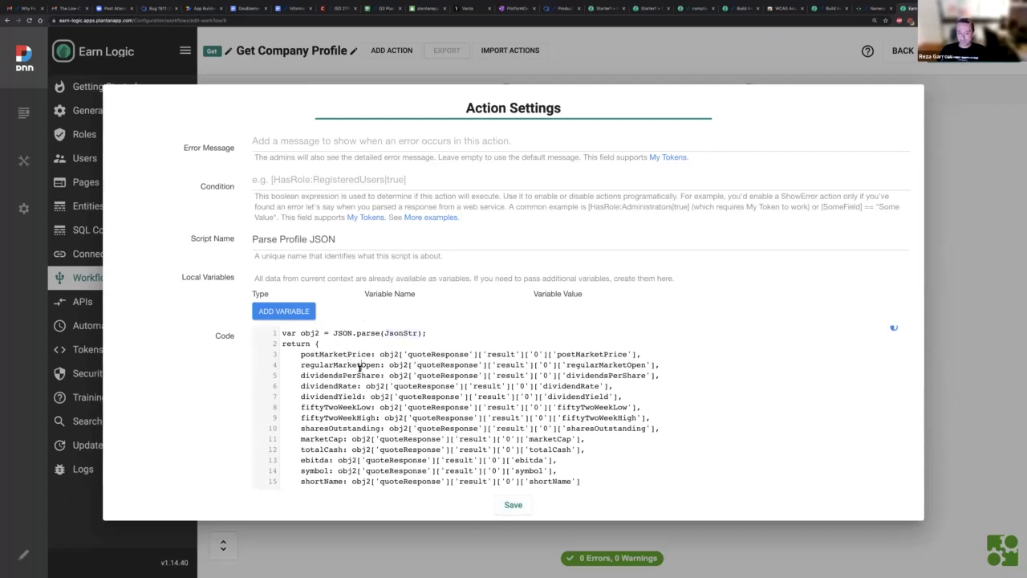
pyautogui.click(951, 78)
pyautogui.click(952, 53)
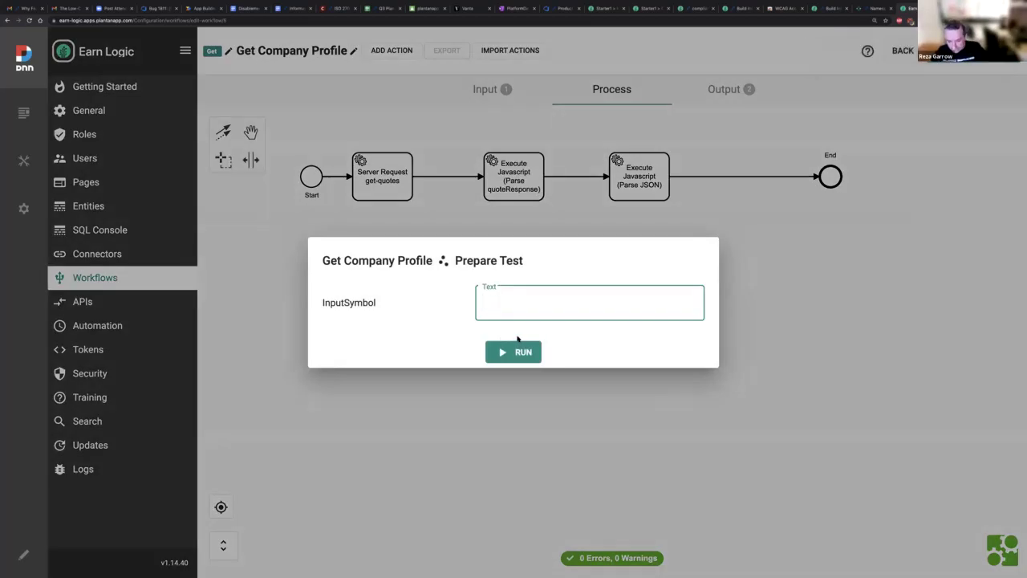
# Step: Run the test with InputSymbol goog, inspect the Full output JSON, then close both dialogs
pyautogui.write('goog')
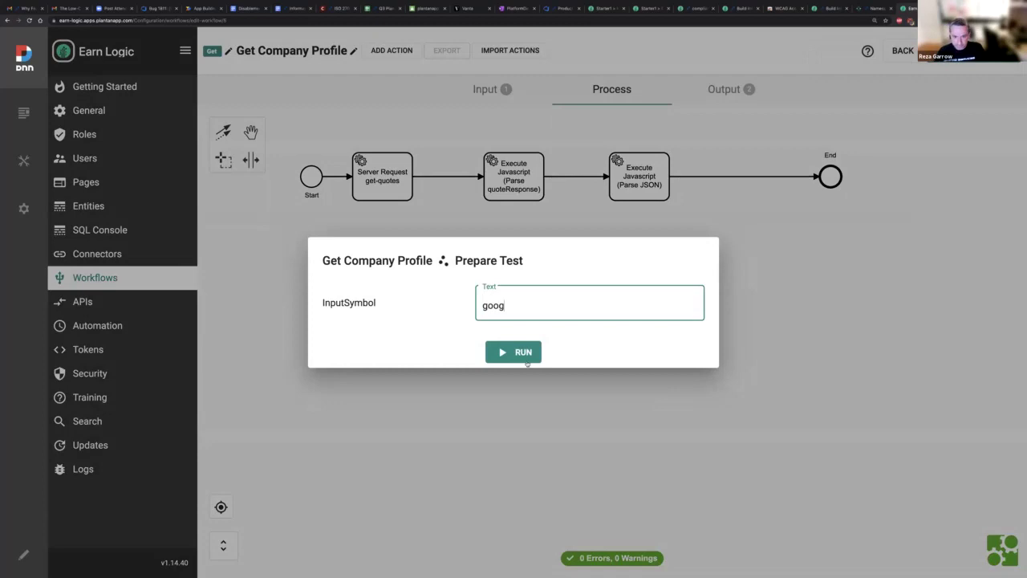
pyautogui.click(516, 352)
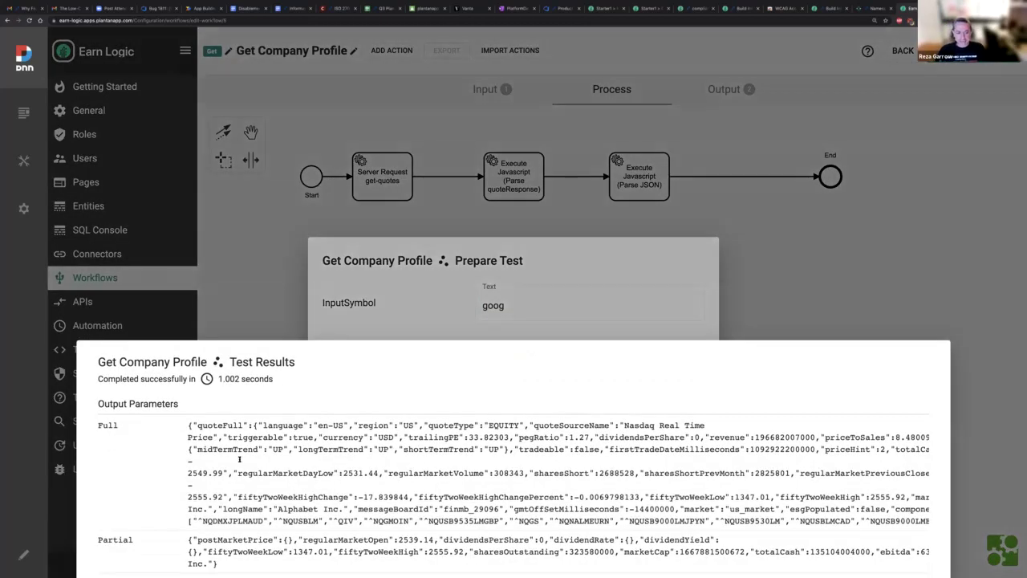
pyautogui.moveTo(188, 424); pyautogui.dragTo(467, 507)
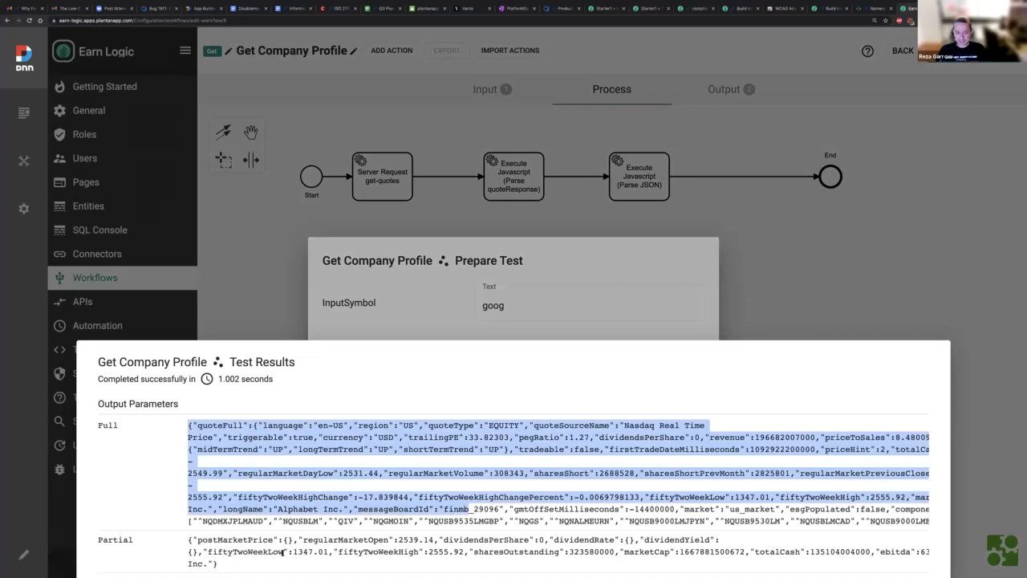
pyautogui.click(258, 549)
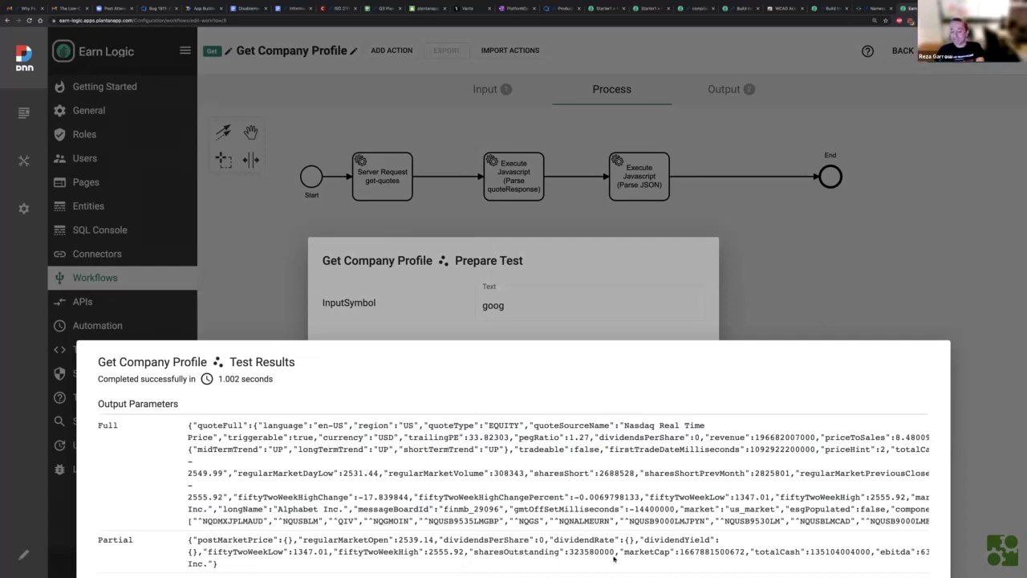
pyautogui.click(879, 243)
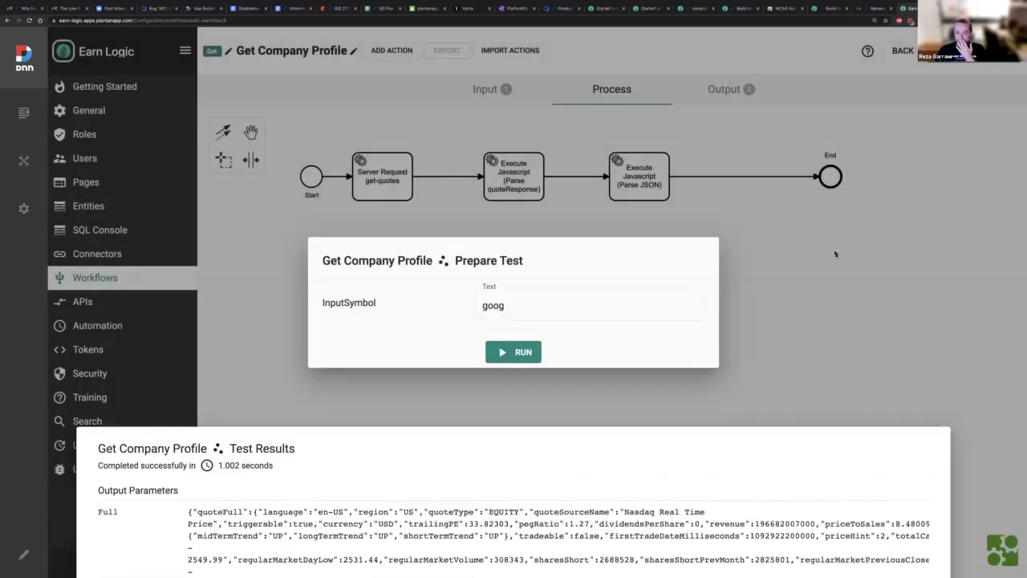
pyautogui.click(835, 254)
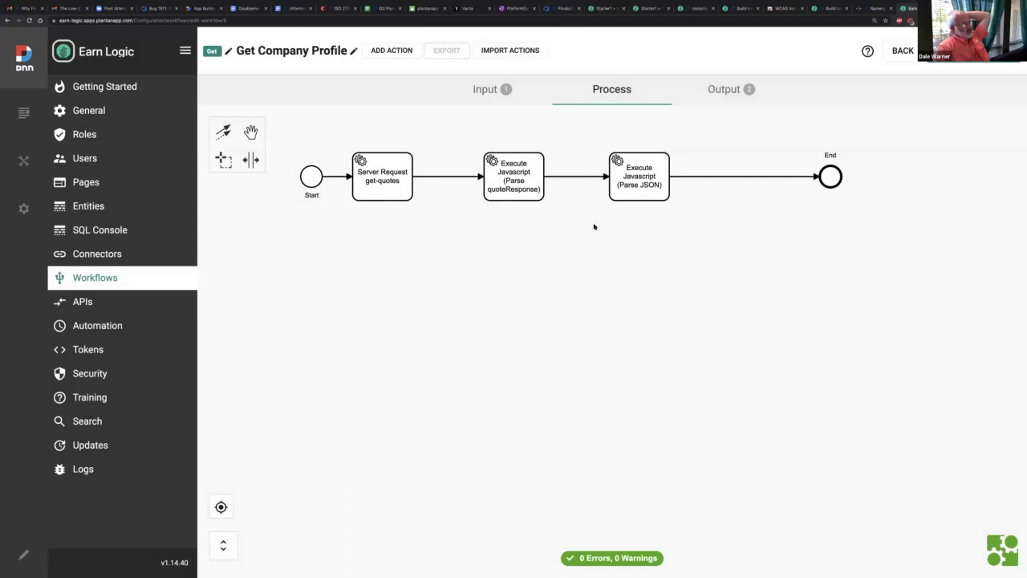
pyautogui.click(616, 175)
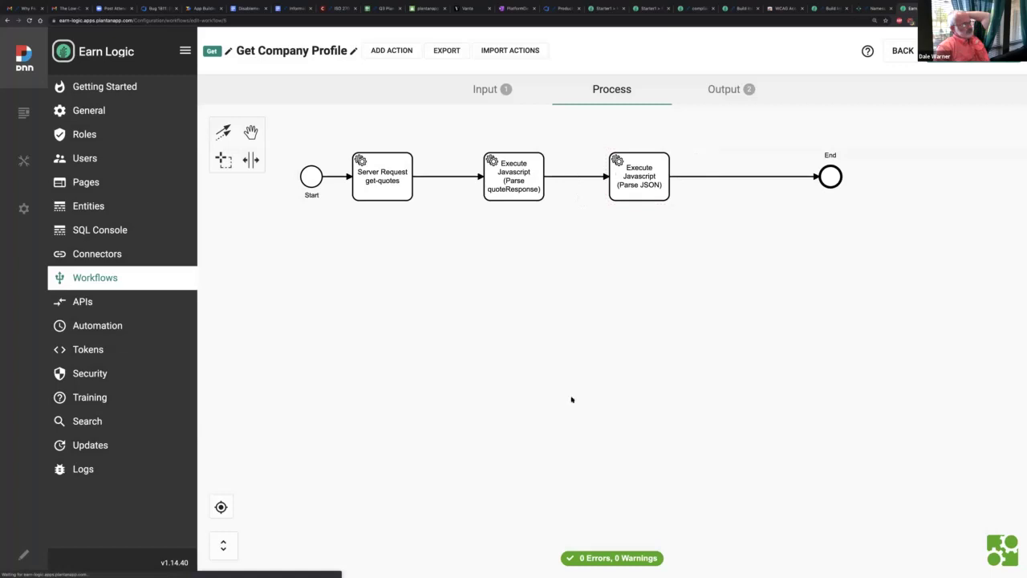
pyautogui.scroll(-2, 208, 394)
pyautogui.scroll(-2, 209, 394)
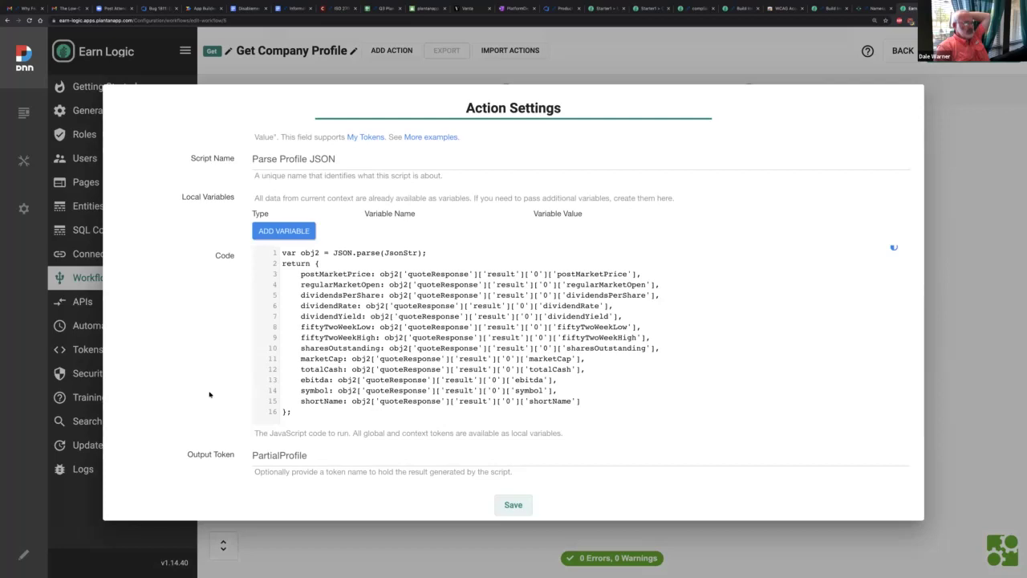
pyautogui.click(384, 253)
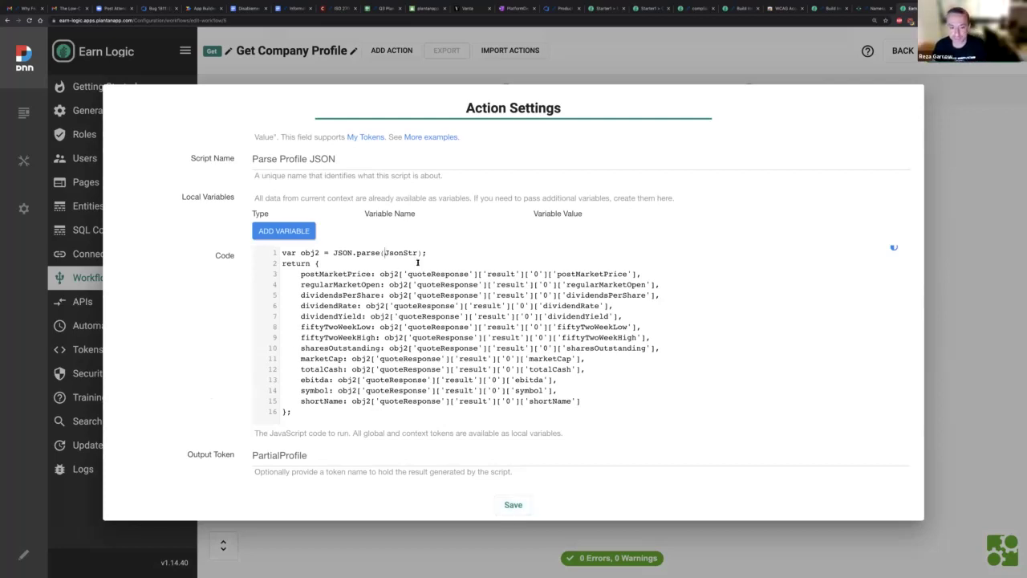
pyautogui.write('[')
pyautogui.click(423, 253)
pyautogui.write(']')
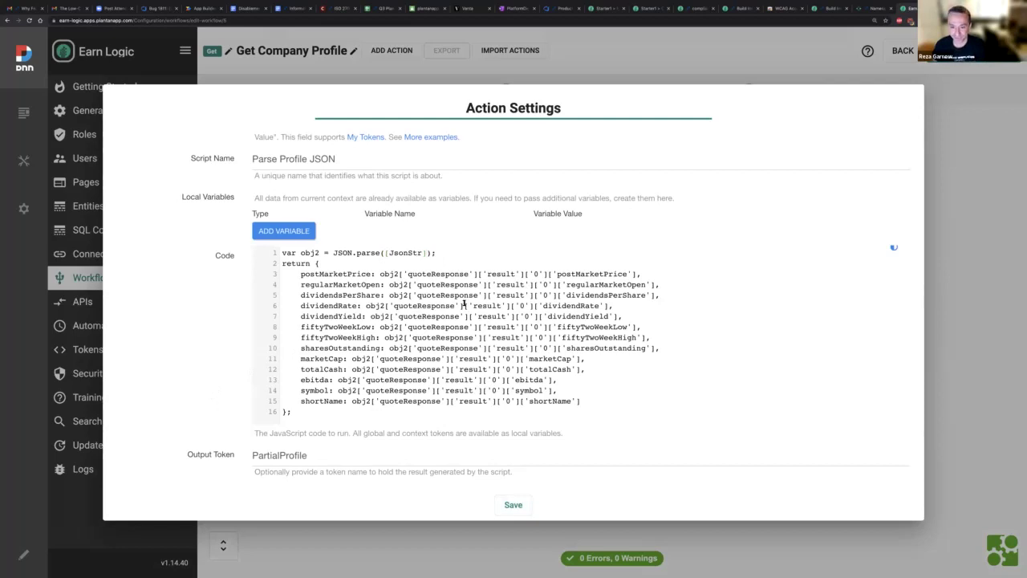
pyautogui.press('BackSpace')
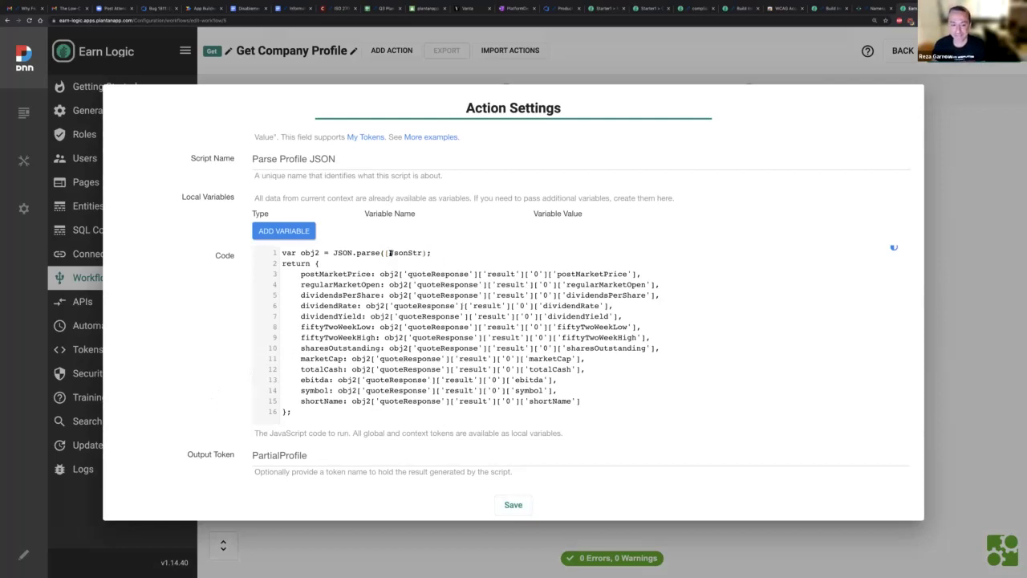
pyautogui.click(388, 253)
pyautogui.press('BackSpace')
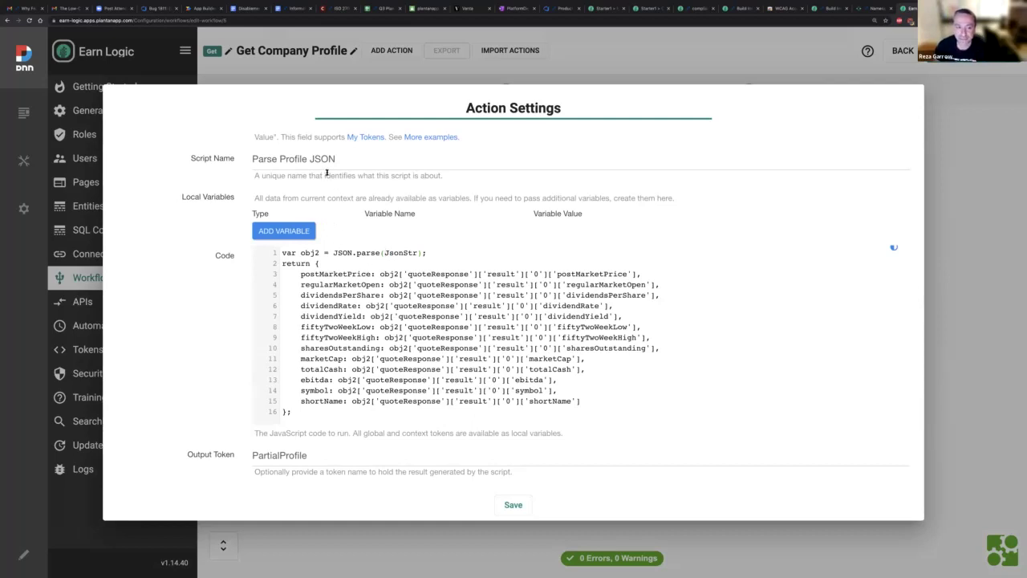
pyautogui.scroll(3, 329, 185)
pyautogui.scroll(-1, 326, 172)
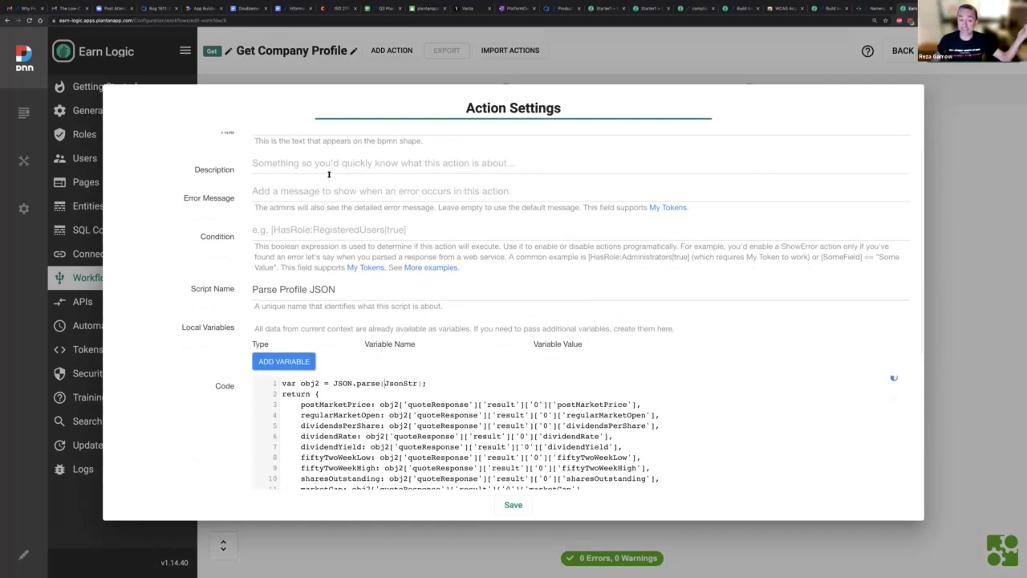
pyautogui.doubleClick(398, 384)
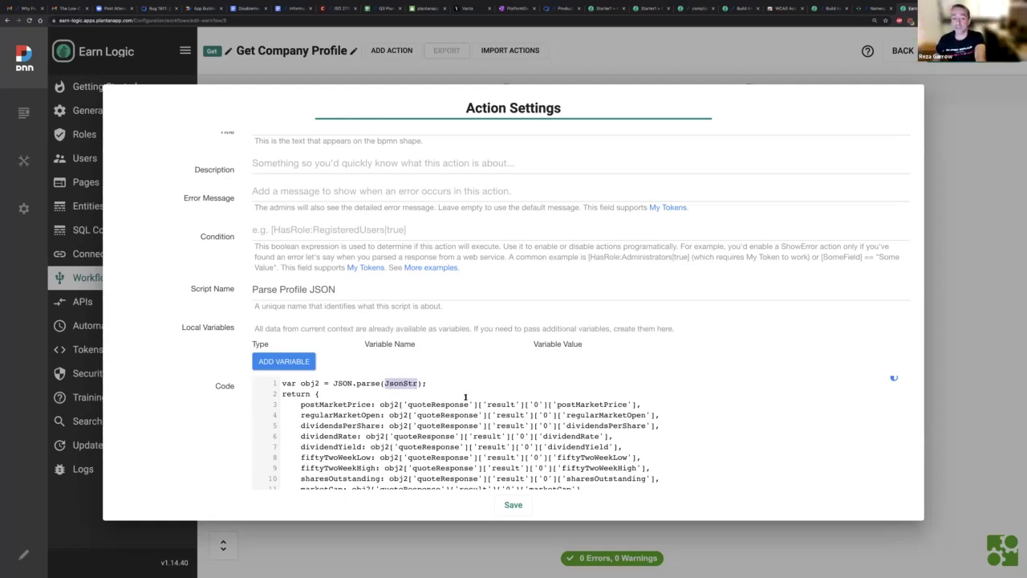
pyautogui.click(280, 356)
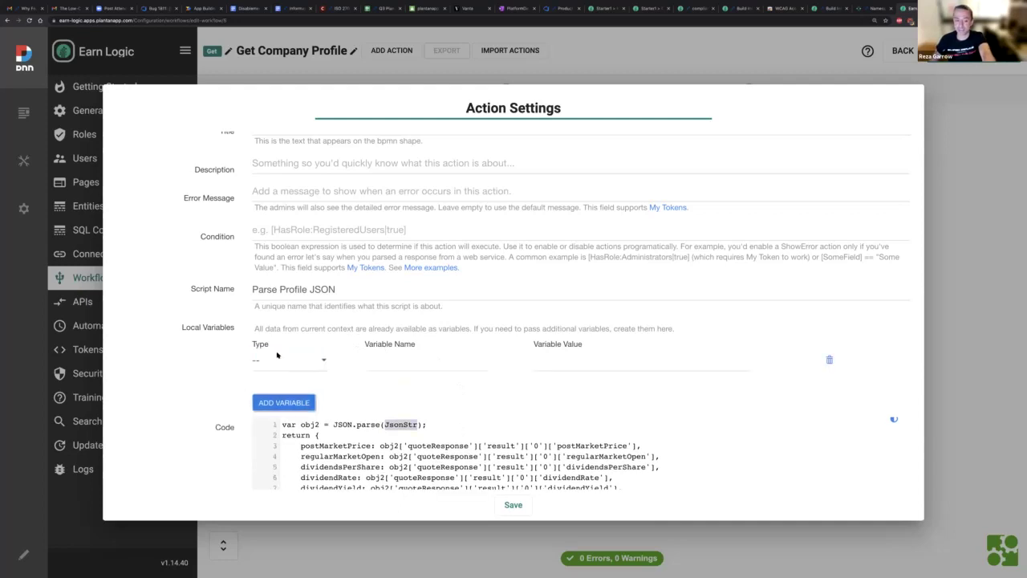
pyautogui.click(317, 360)
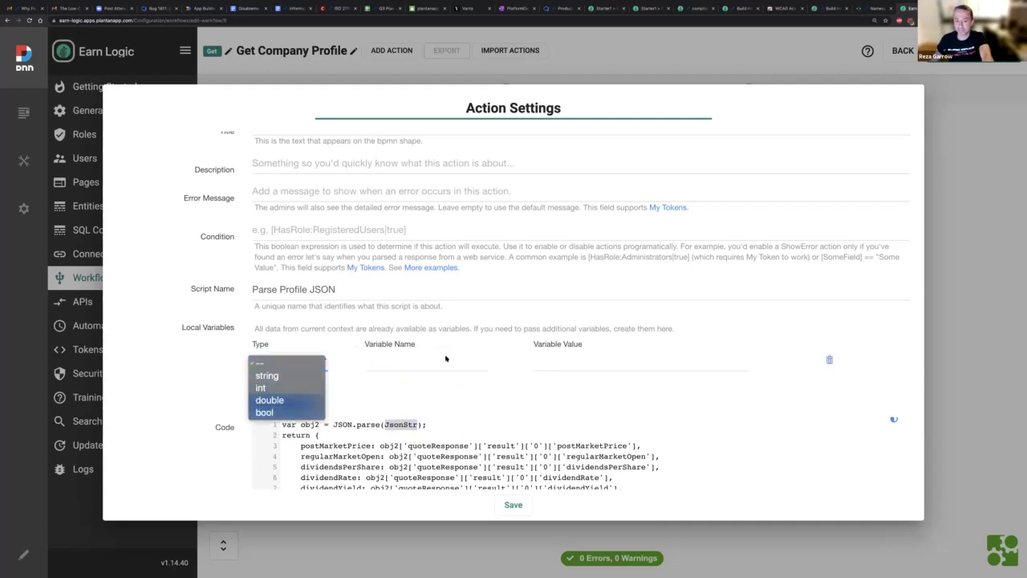
pyautogui.click(445, 464)
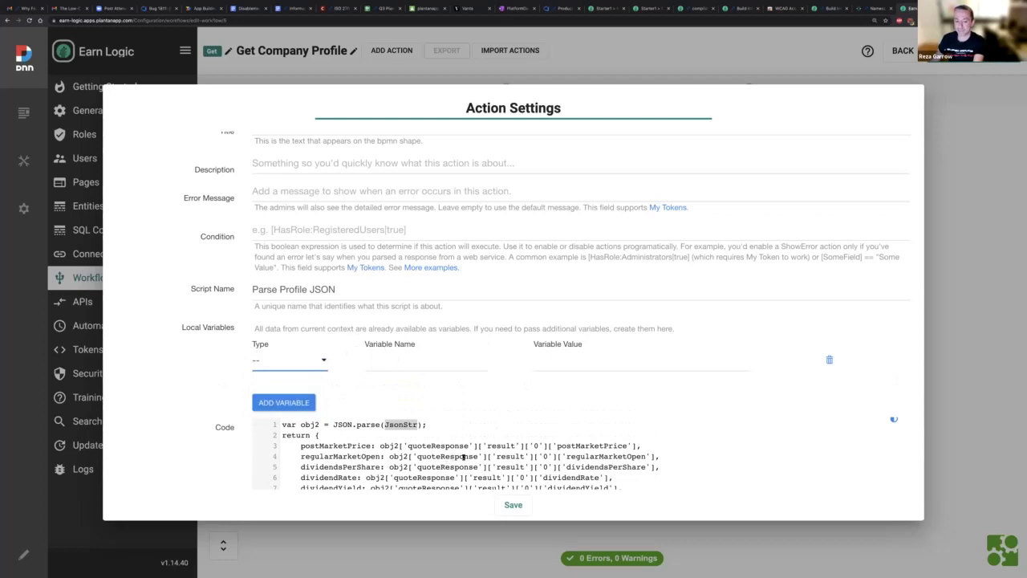
pyautogui.click(554, 363)
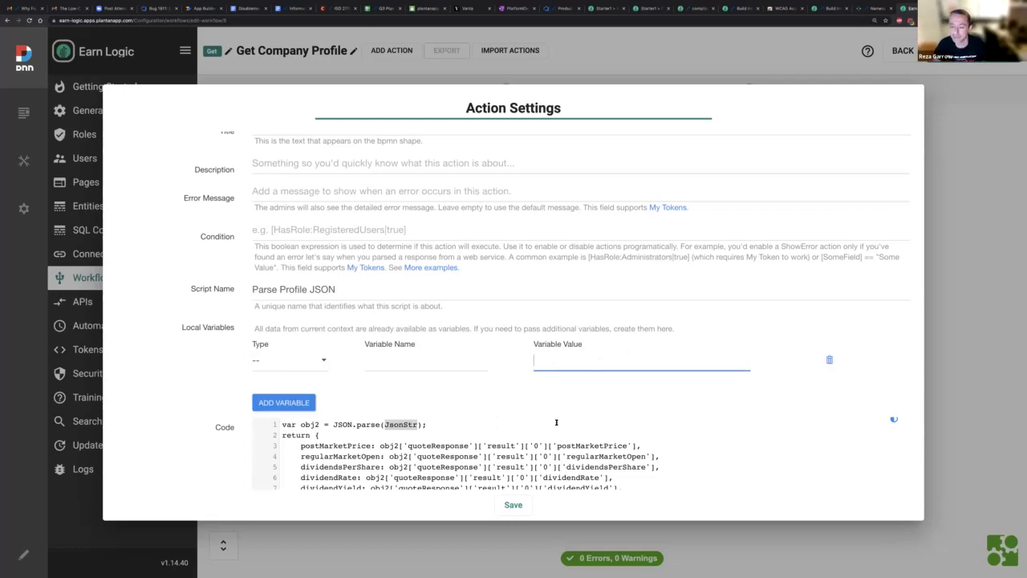
pyautogui.click(829, 361)
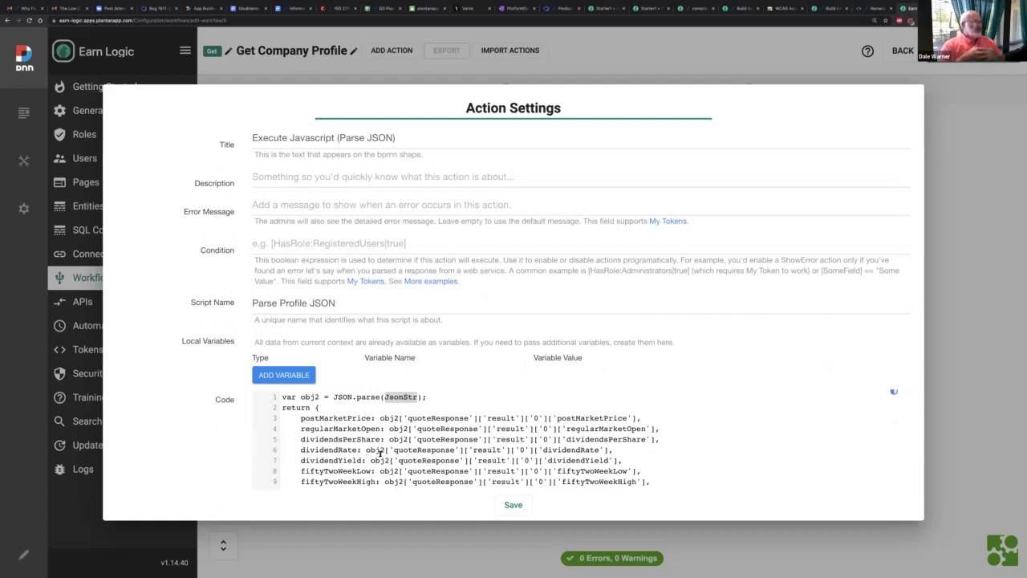
pyautogui.scroll(-1, 514, 457)
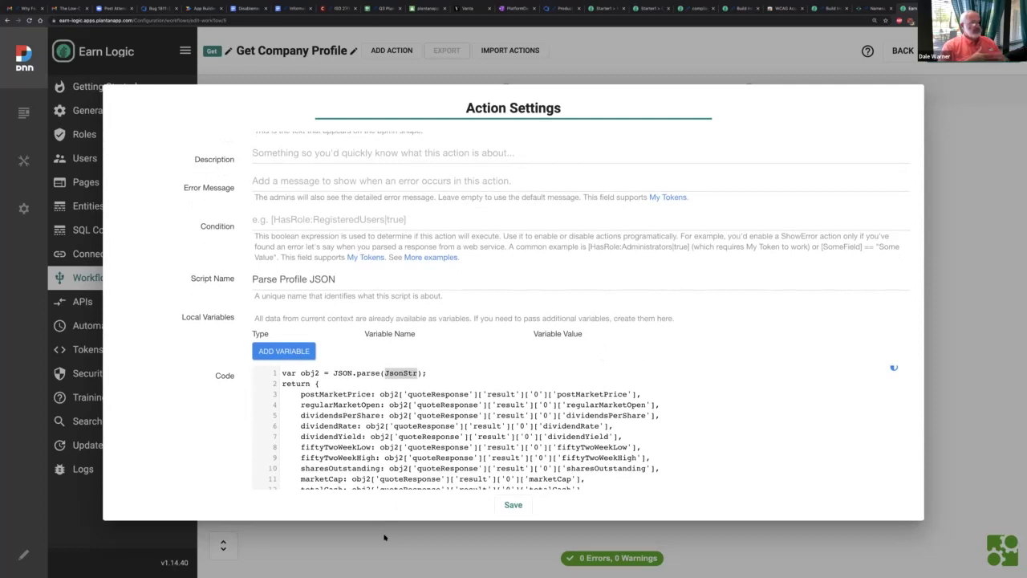
pyautogui.click(384, 537)
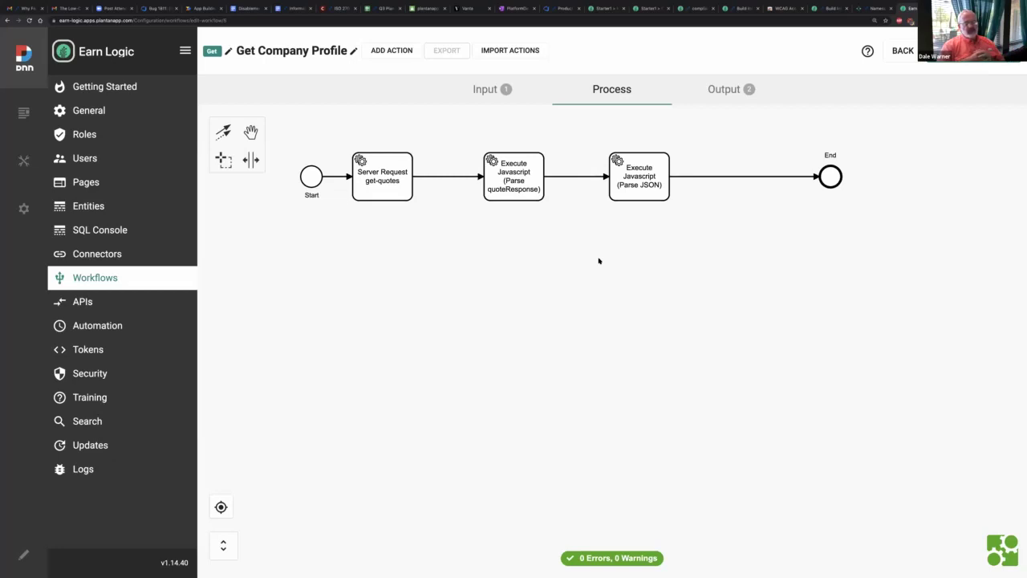
# Step: Open Get Company Stock Information and view its Parse JSON Into Tokens and server script settings
pyautogui.click(145, 275)
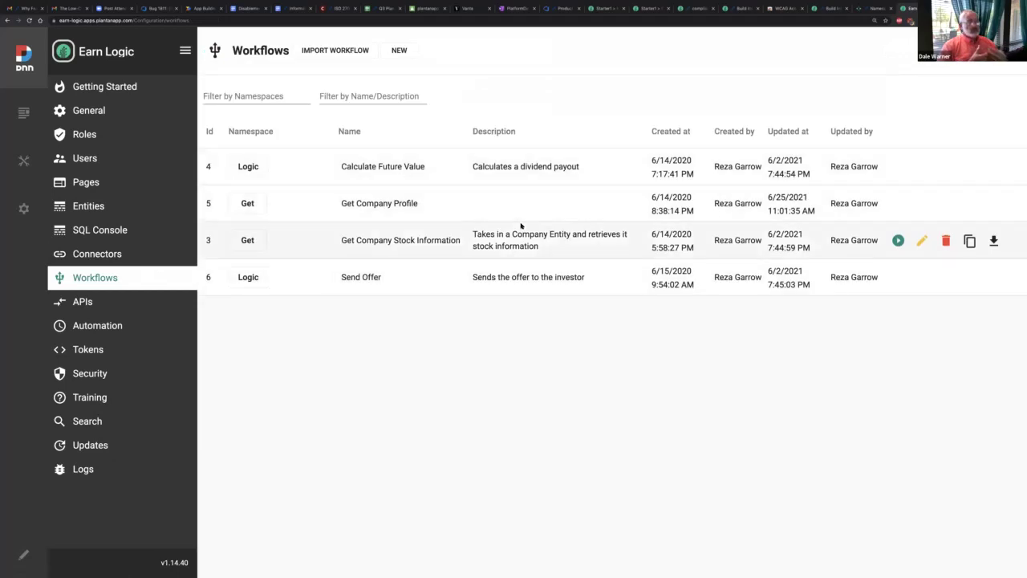
pyautogui.click(921, 241)
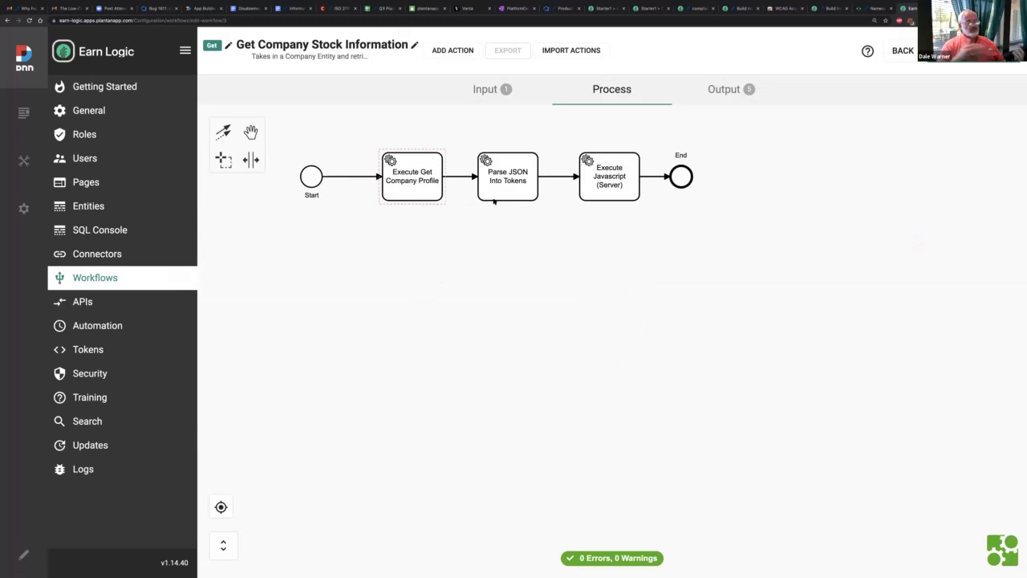
pyautogui.click(497, 199)
pyautogui.doubleClick(497, 199)
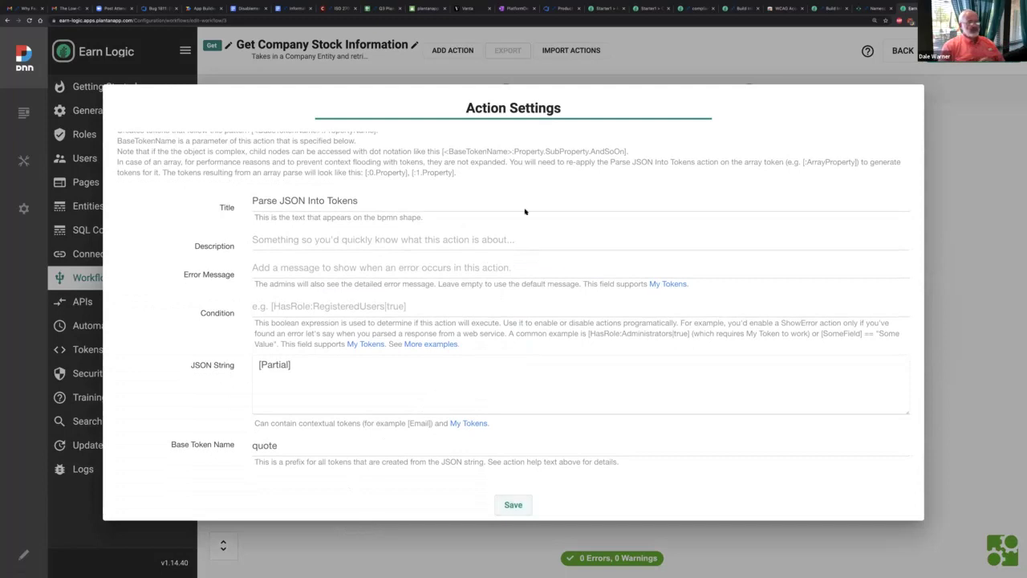
pyautogui.press('Escape')
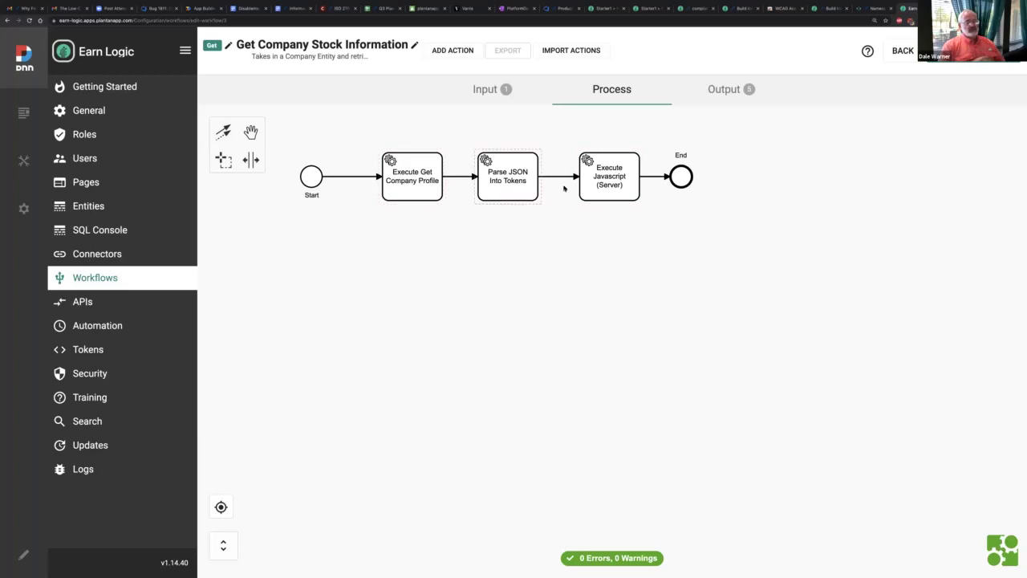
pyautogui.click(620, 191)
pyautogui.doubleClick(620, 191)
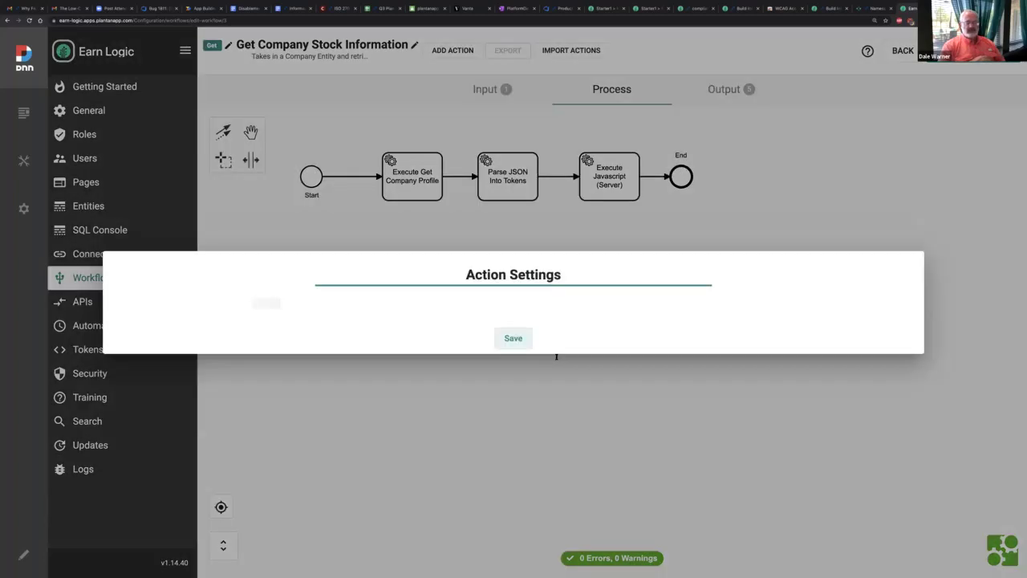
pyautogui.click(513, 505)
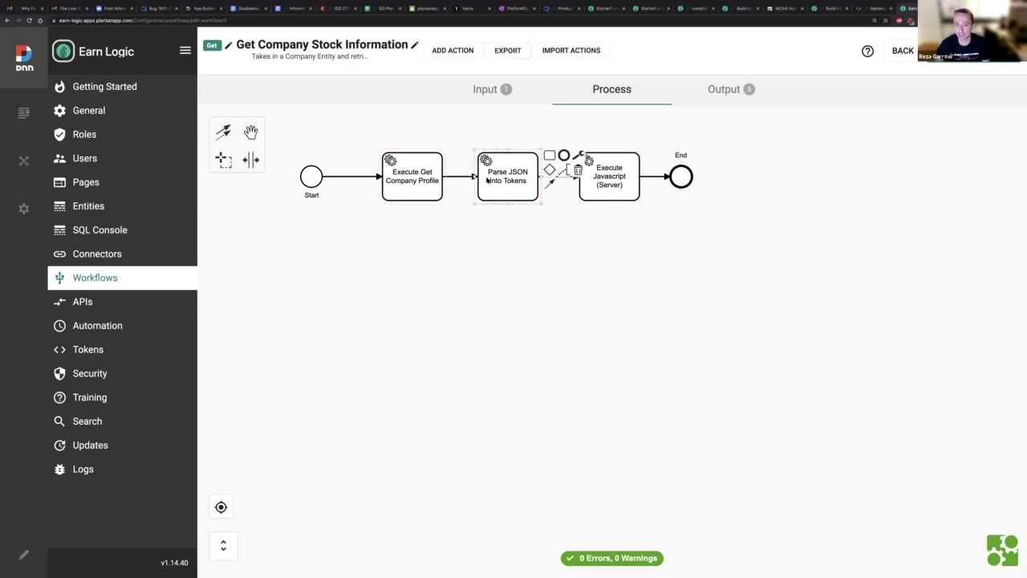
# Step: Inspect the [Partial] token in the Parse JSON Into Tokens JSON String field
pyautogui.click(488, 179)
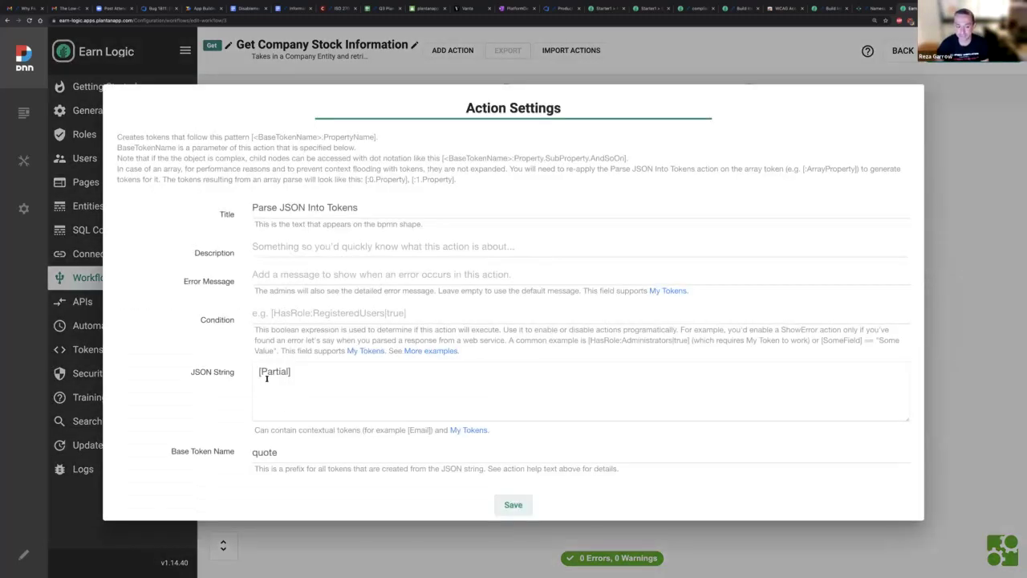
pyautogui.click(267, 376)
pyautogui.moveTo(259, 372); pyautogui.dragTo(322, 369)
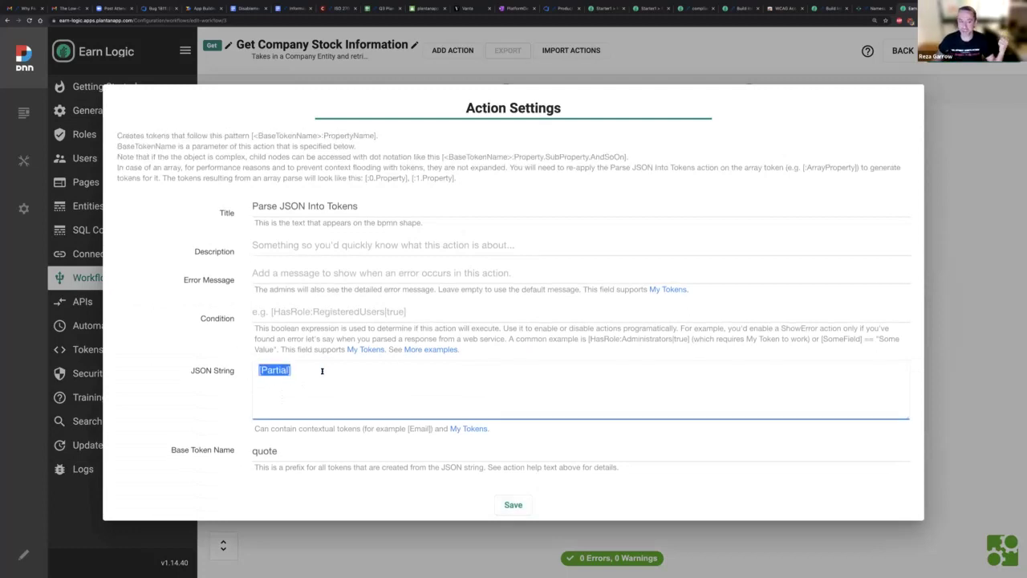
pyautogui.scroll(-1, 321, 370)
pyautogui.click(357, 548)
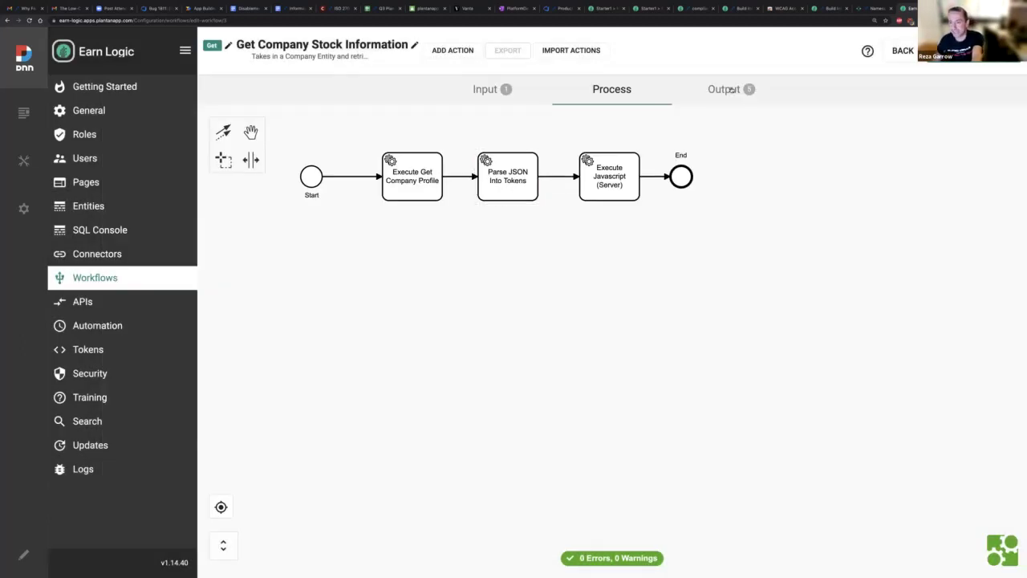
# Step: Check the Output parameters, where CompanyName is [quote:shortName], then return to the diagram
pyautogui.click(732, 90)
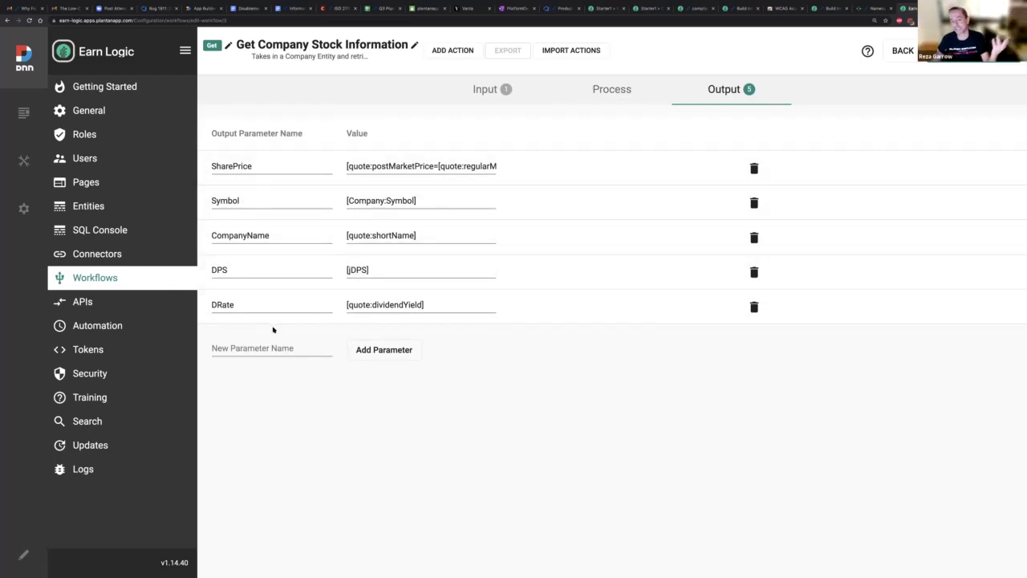
pyautogui.click(390, 235)
pyautogui.click(608, 90)
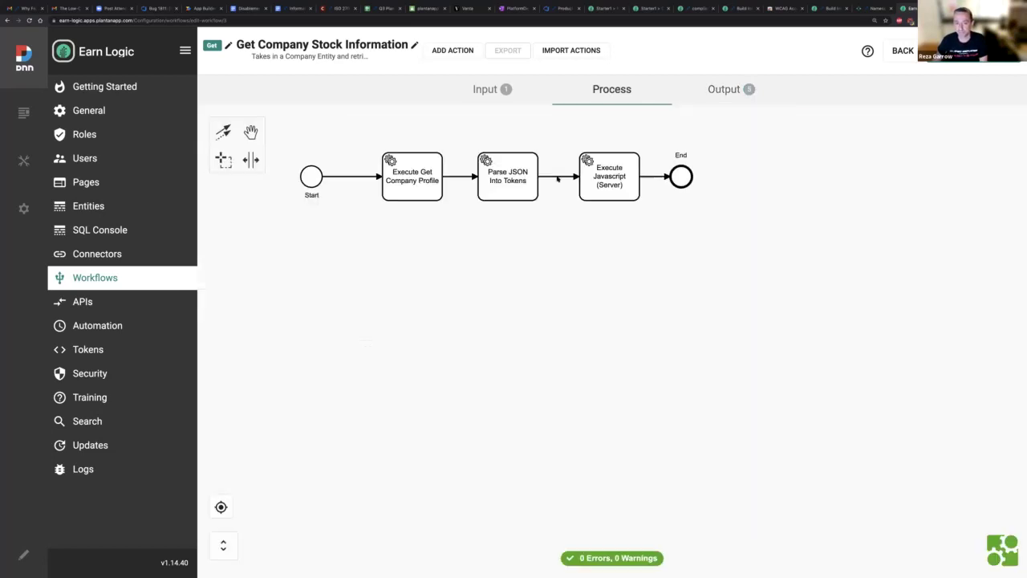
pyautogui.click(519, 184)
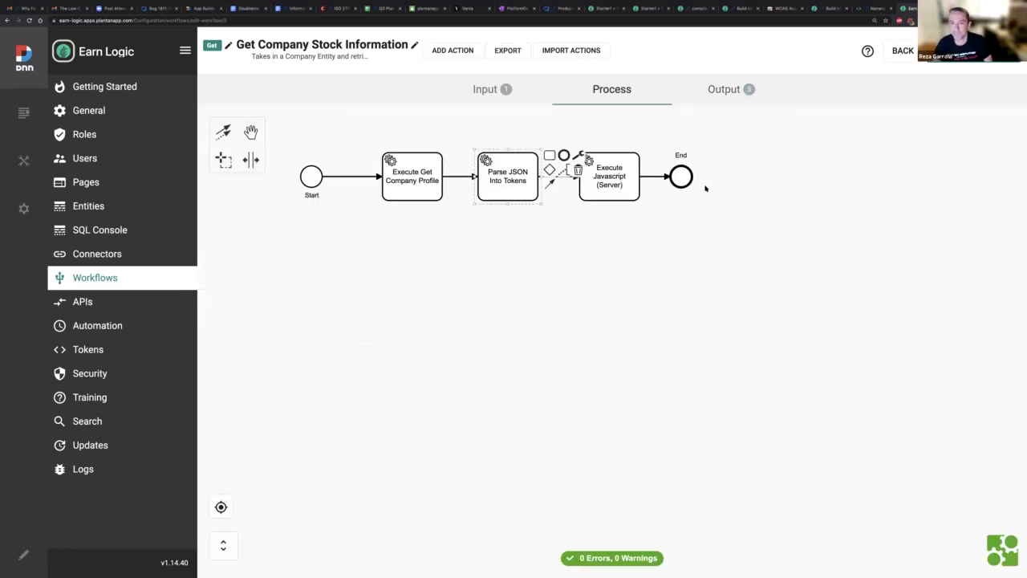
pyautogui.moveTo(568, 4)
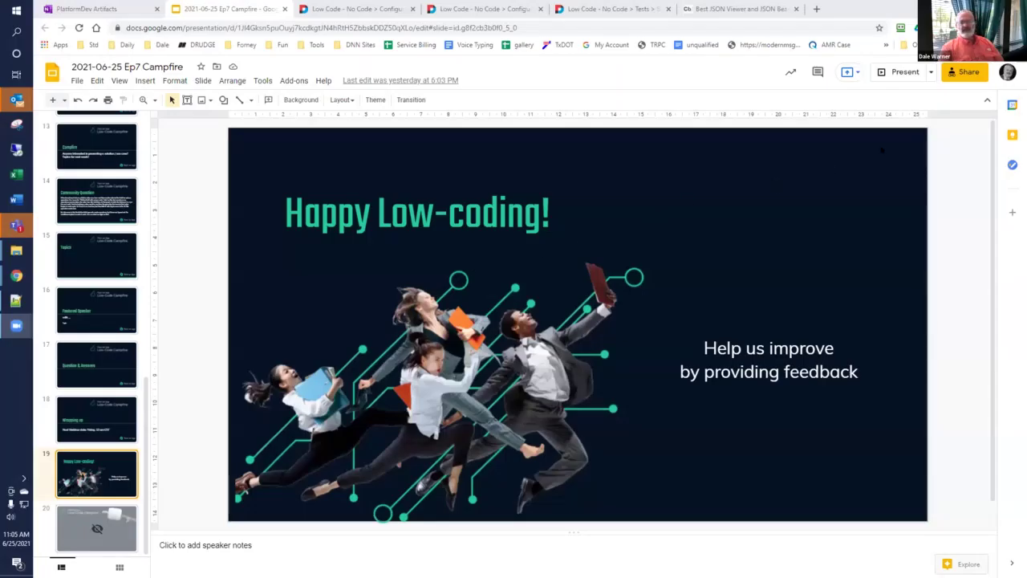
# Step: Start the full-screen slideshow of the Ep7 Campfire deck on slide 19
pyautogui.click(885, 72)
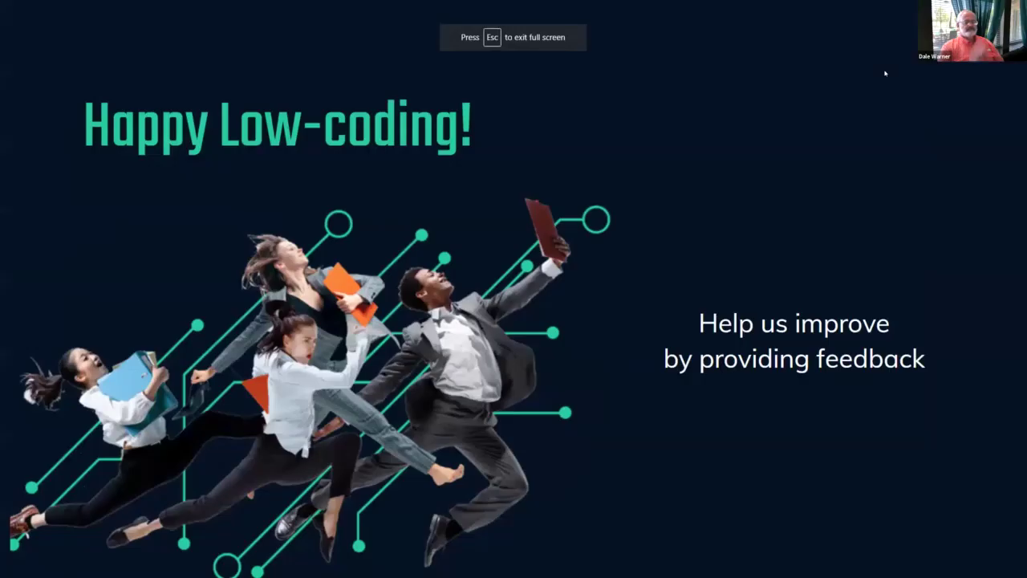